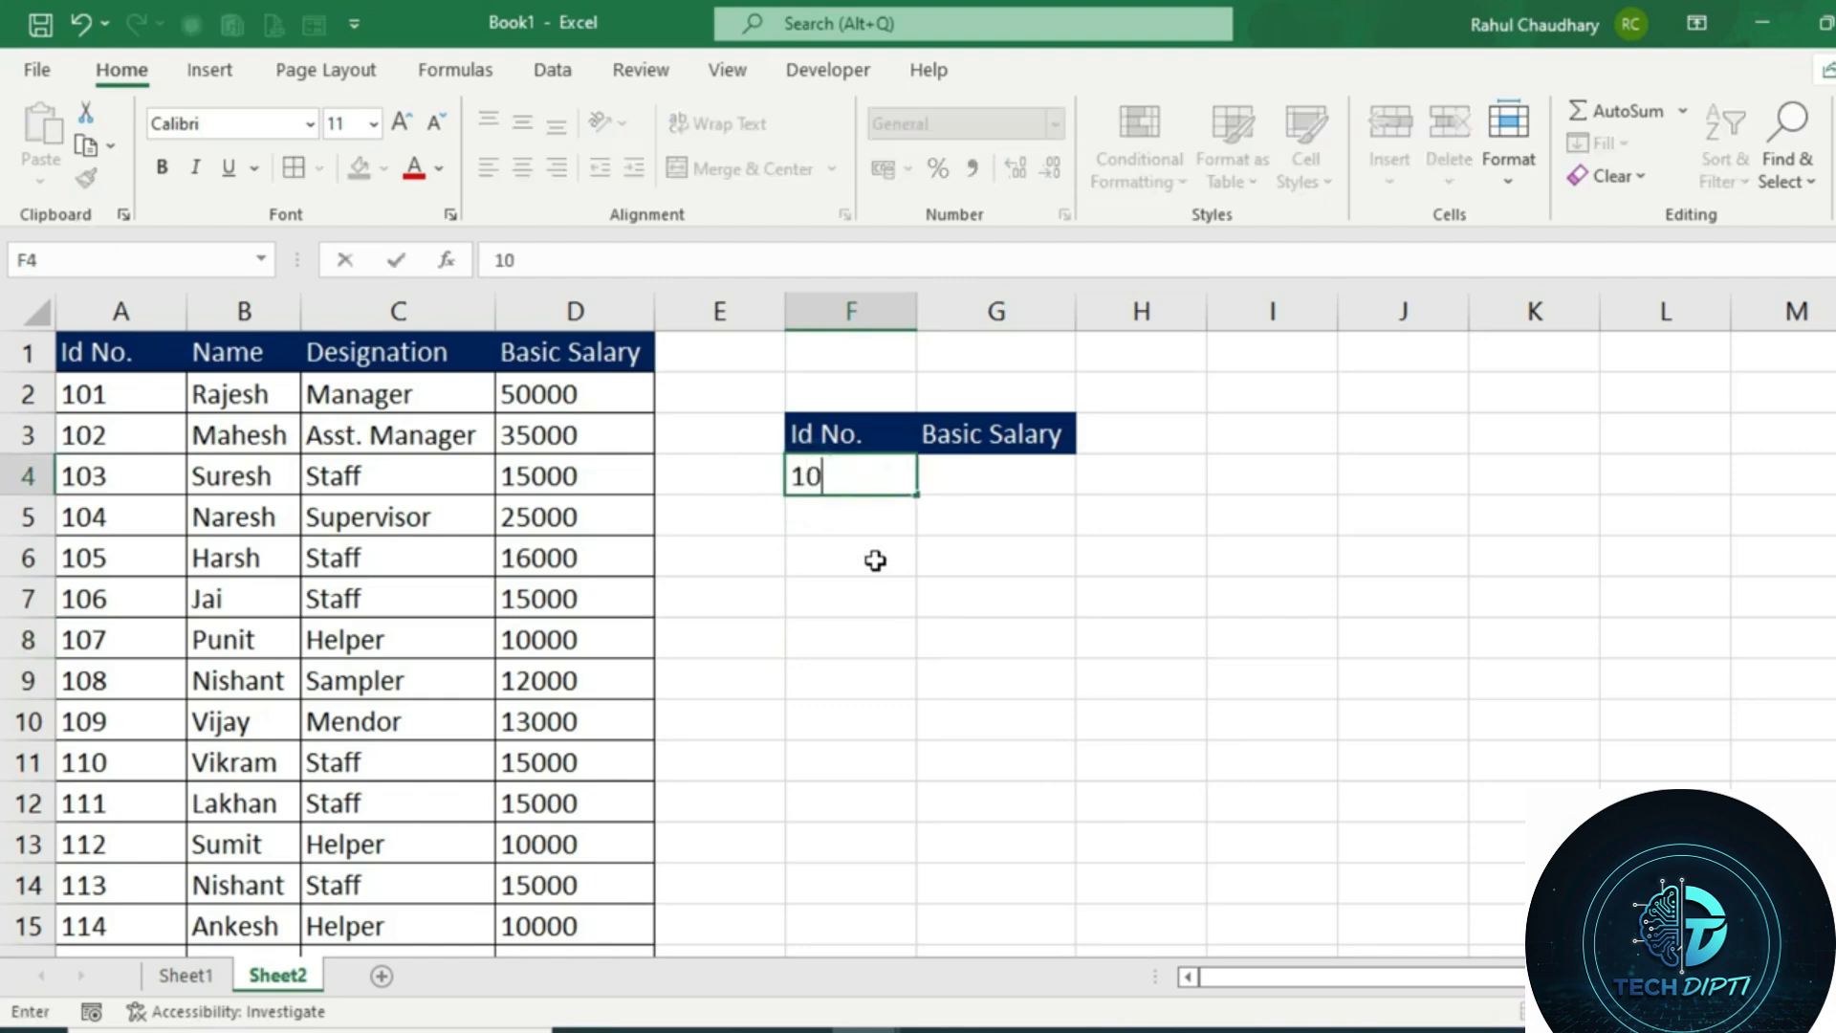
# Commit Id No. 106 in F4 and begin a VLOOKUP formula in G4 with F4 as the lookup value
pyautogui.click(977, 561)
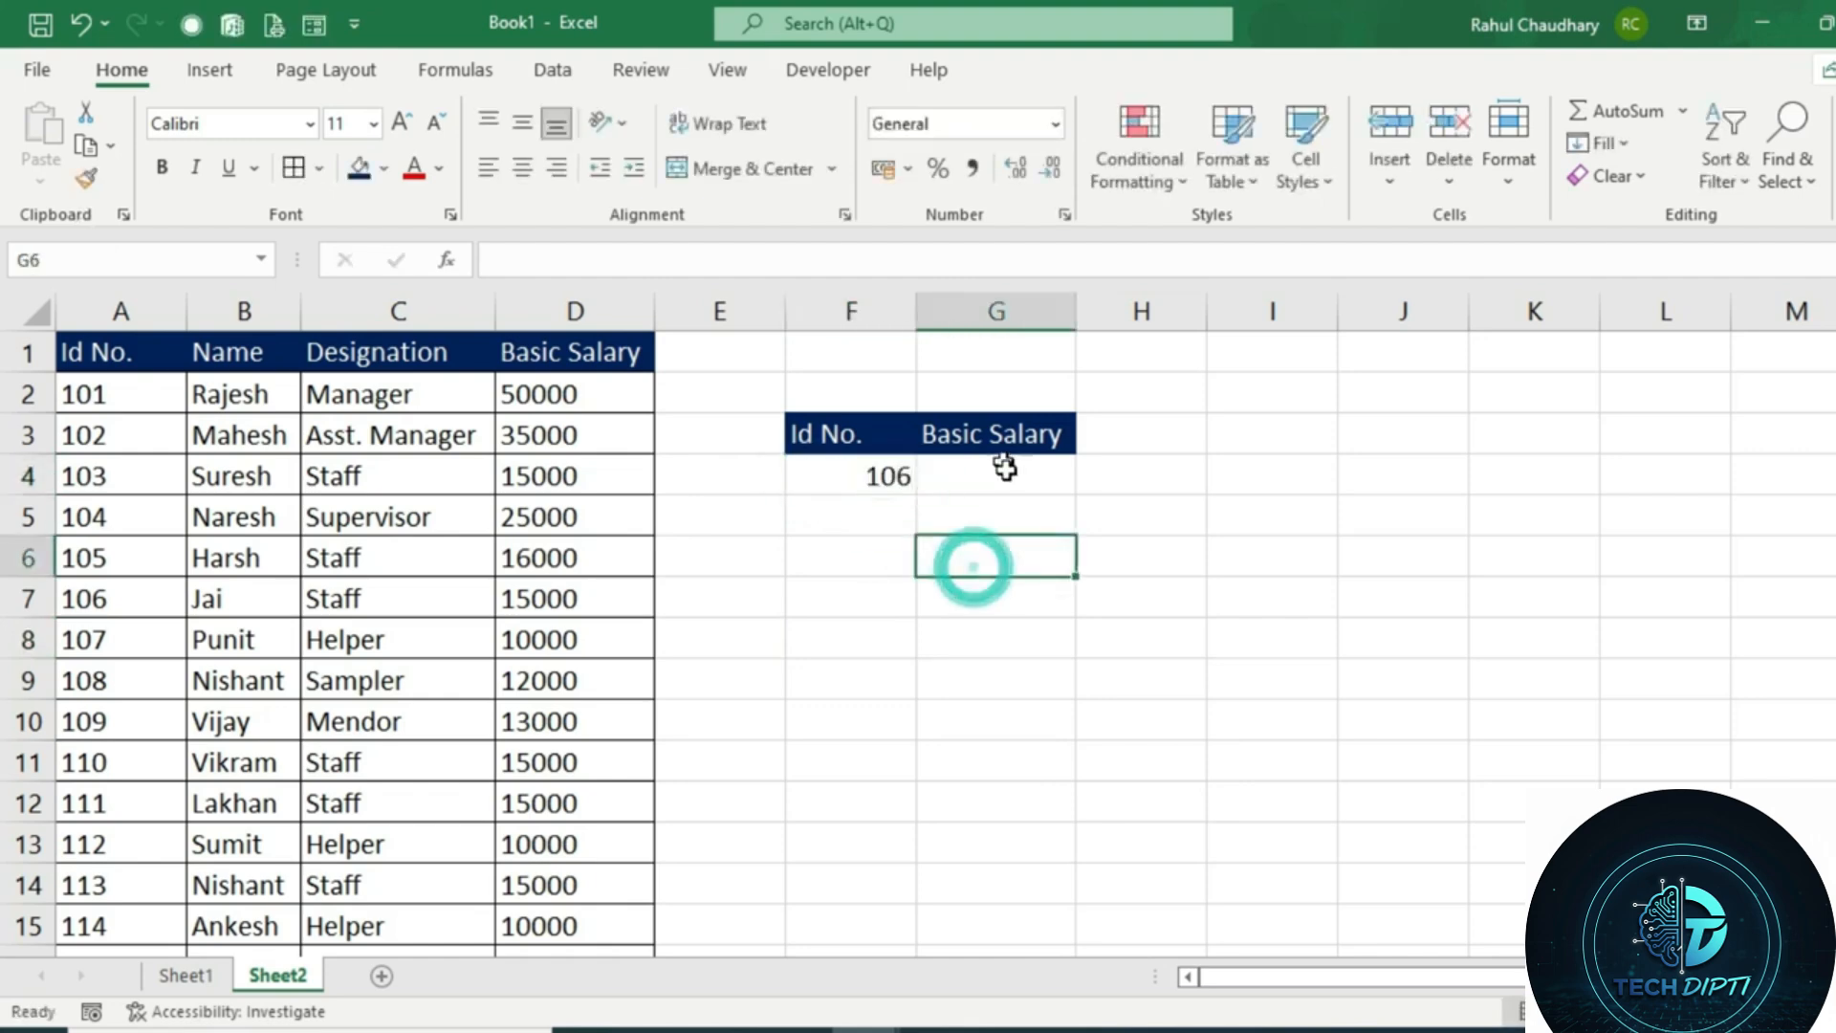
pyautogui.click(1006, 476)
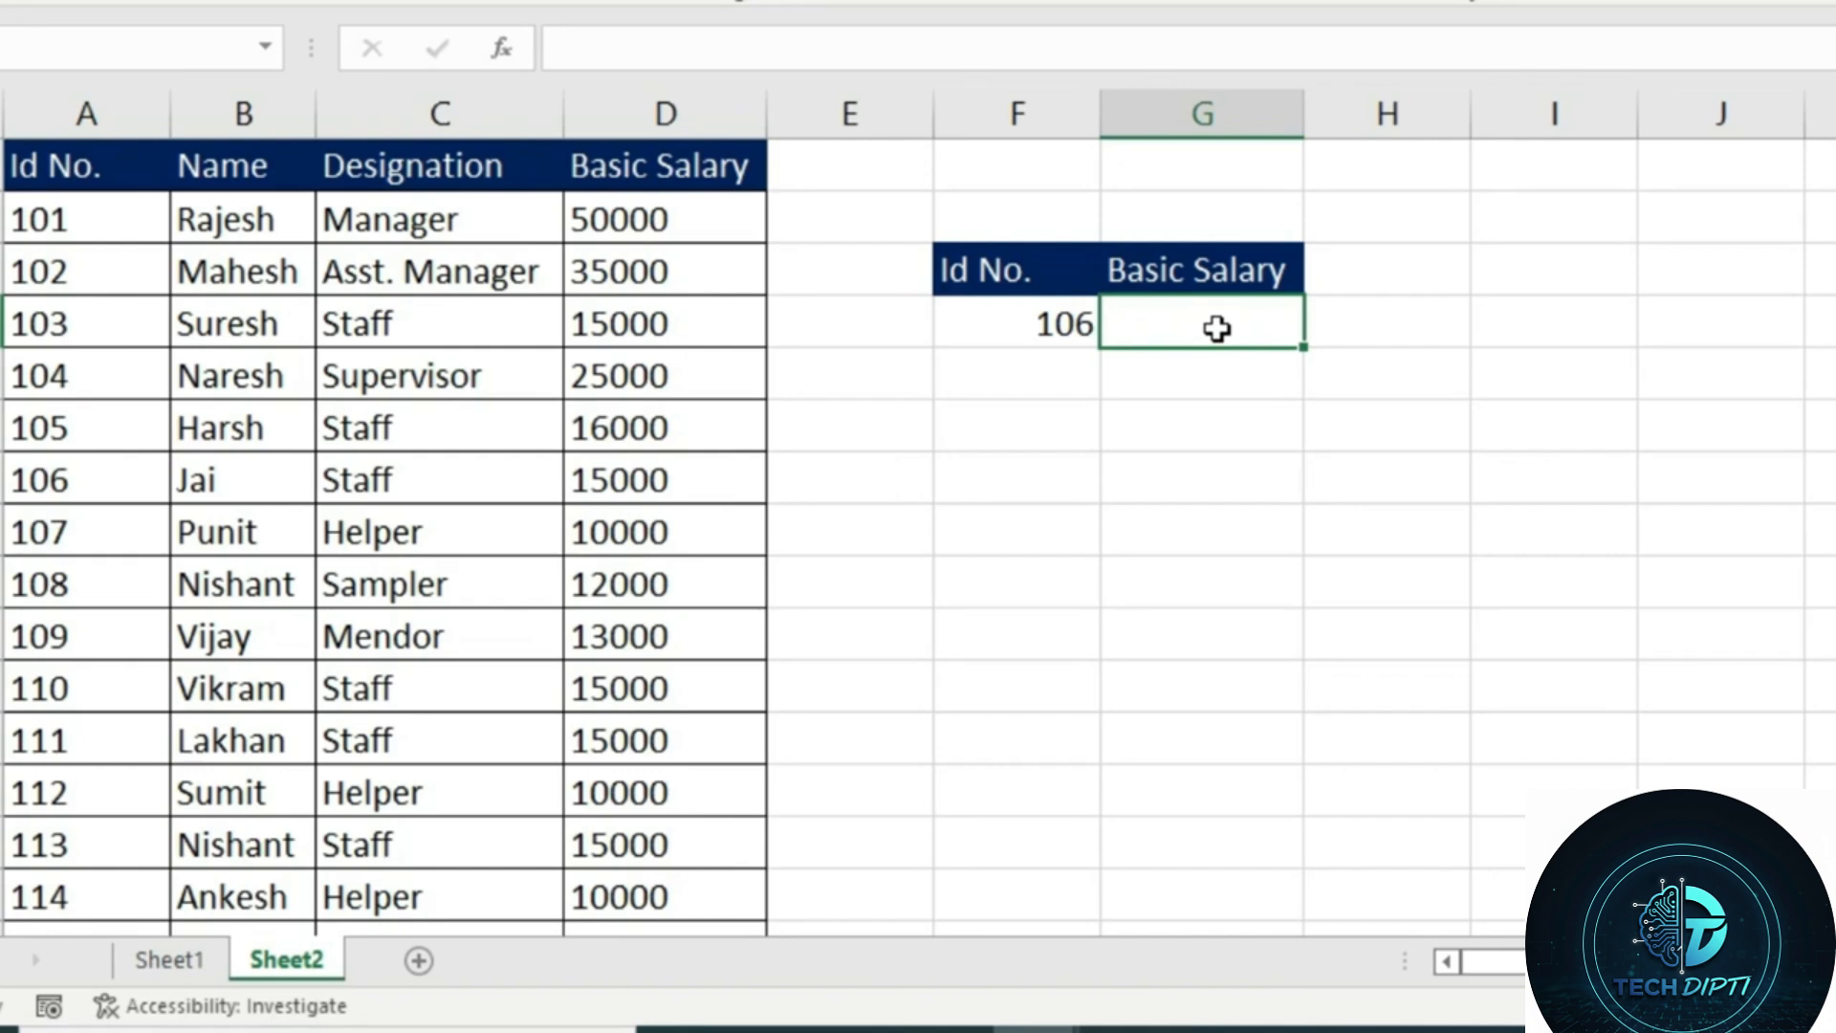
pyautogui.write('=vl')
pyautogui.press('Tab')
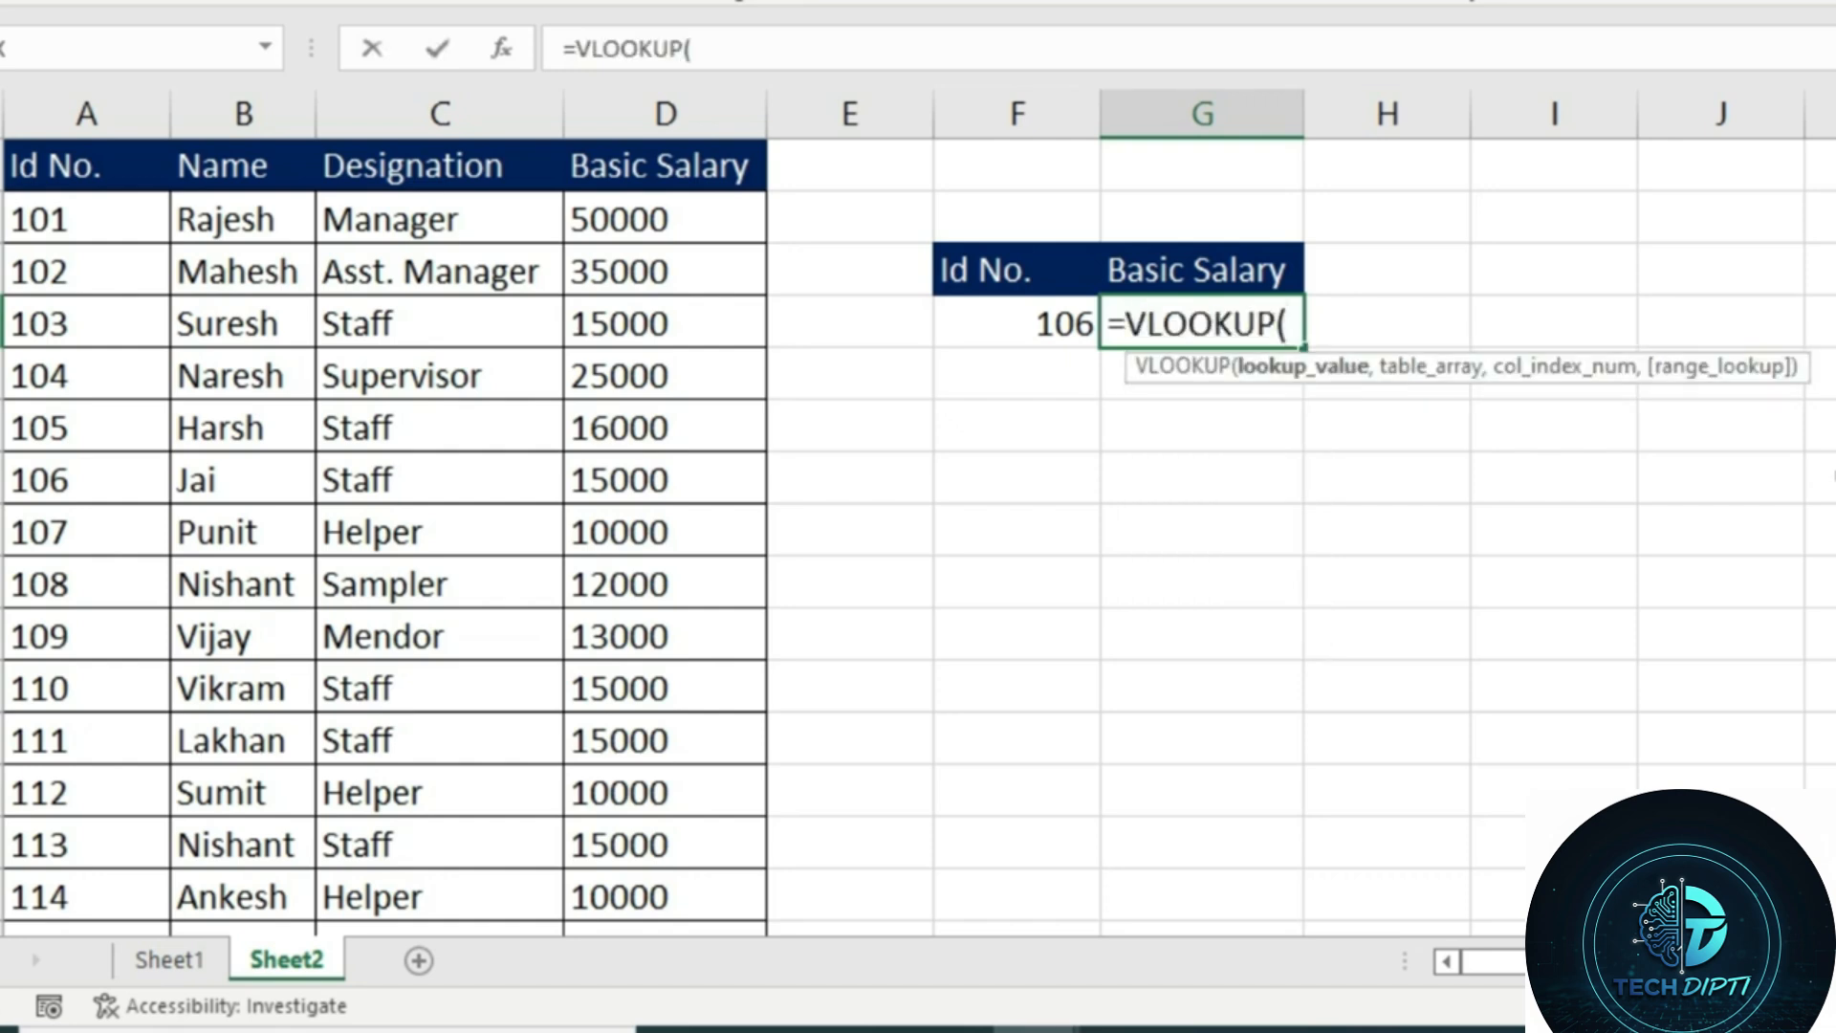
pyautogui.click(970, 321)
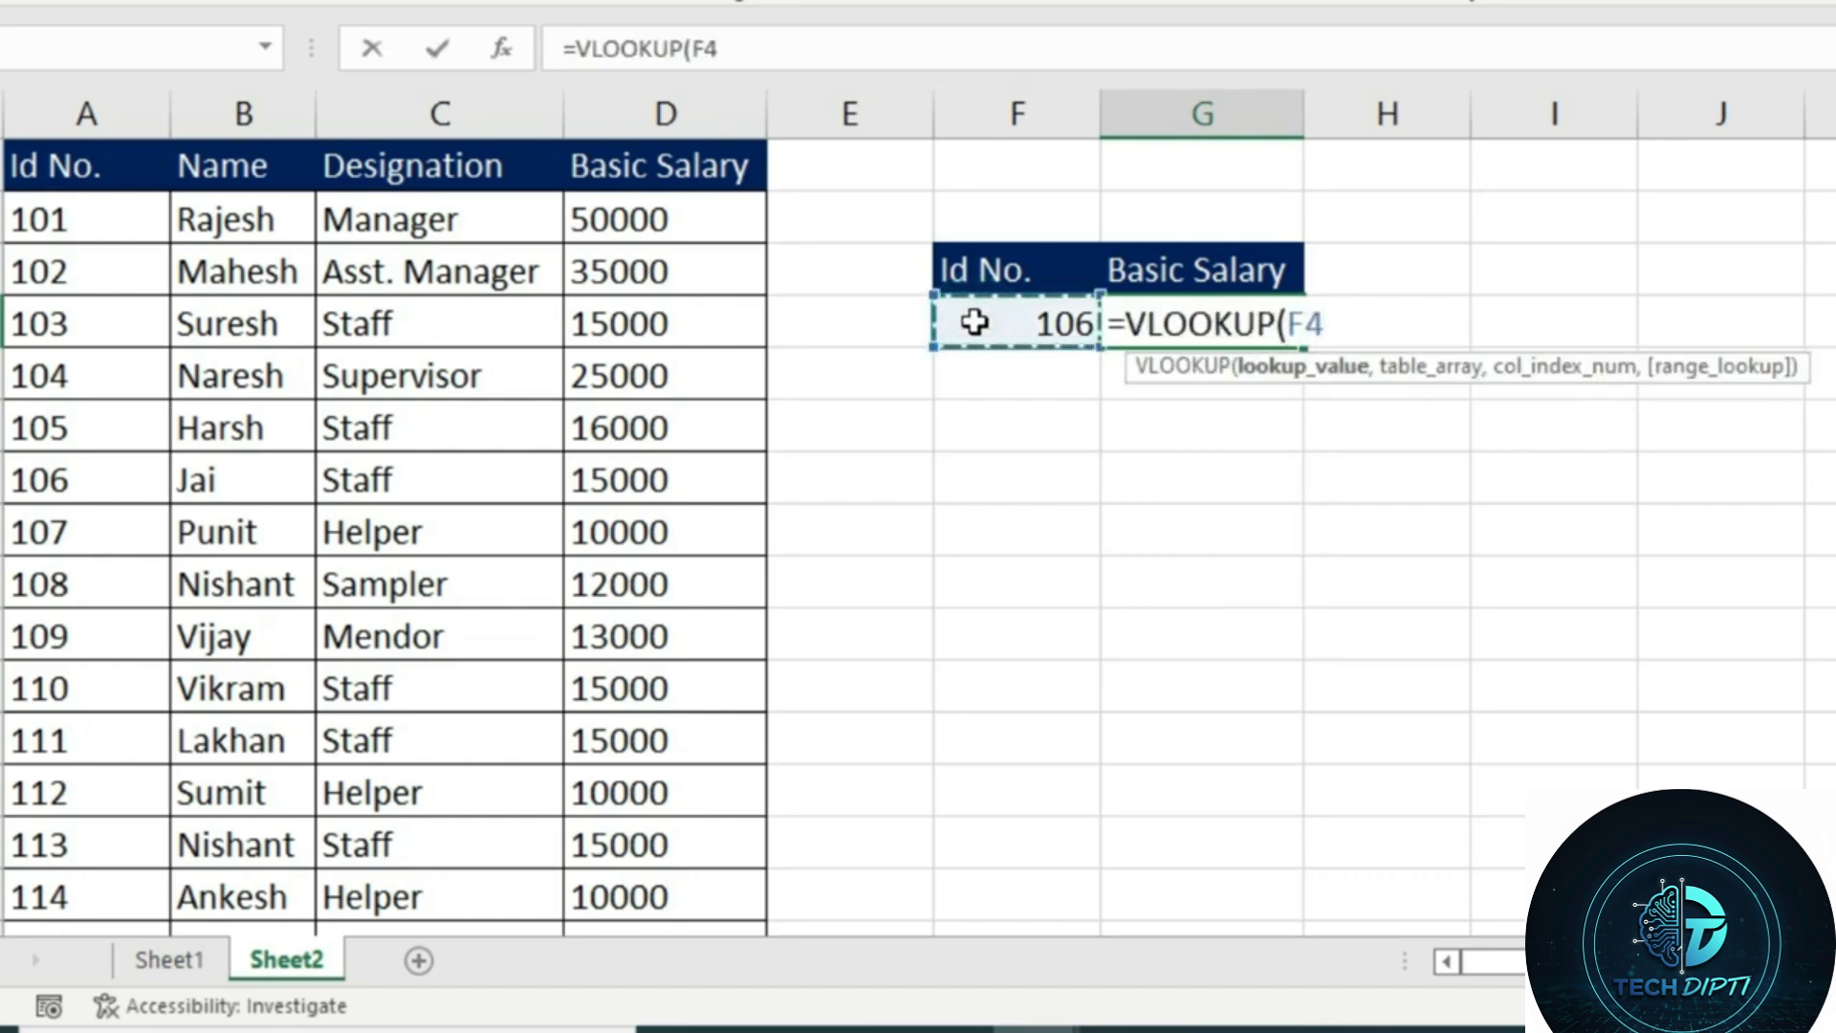
pyautogui.write(',')
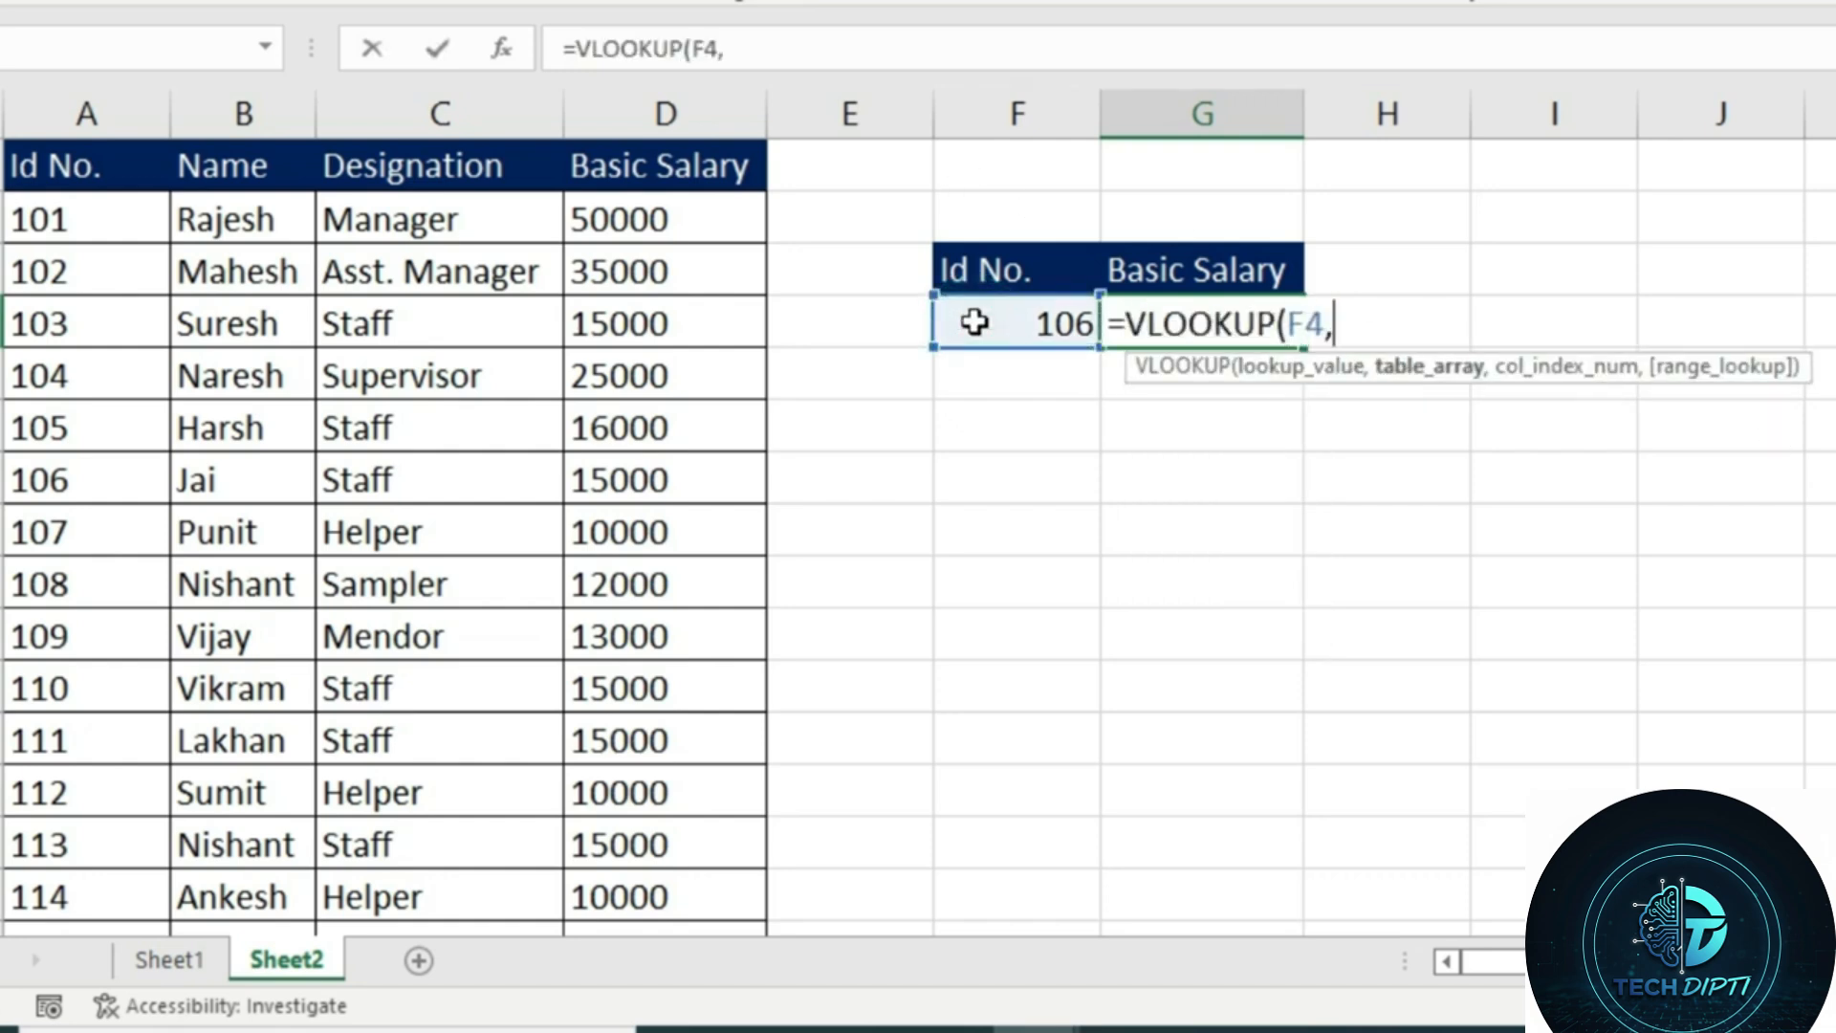
# Complete the VLOOKUP in G4 with table array A1:D16, column index 4 and 0 for an exact match
pyautogui.click(71, 156)
pyautogui.hotkey('ctrl', 'shift', 'Down')
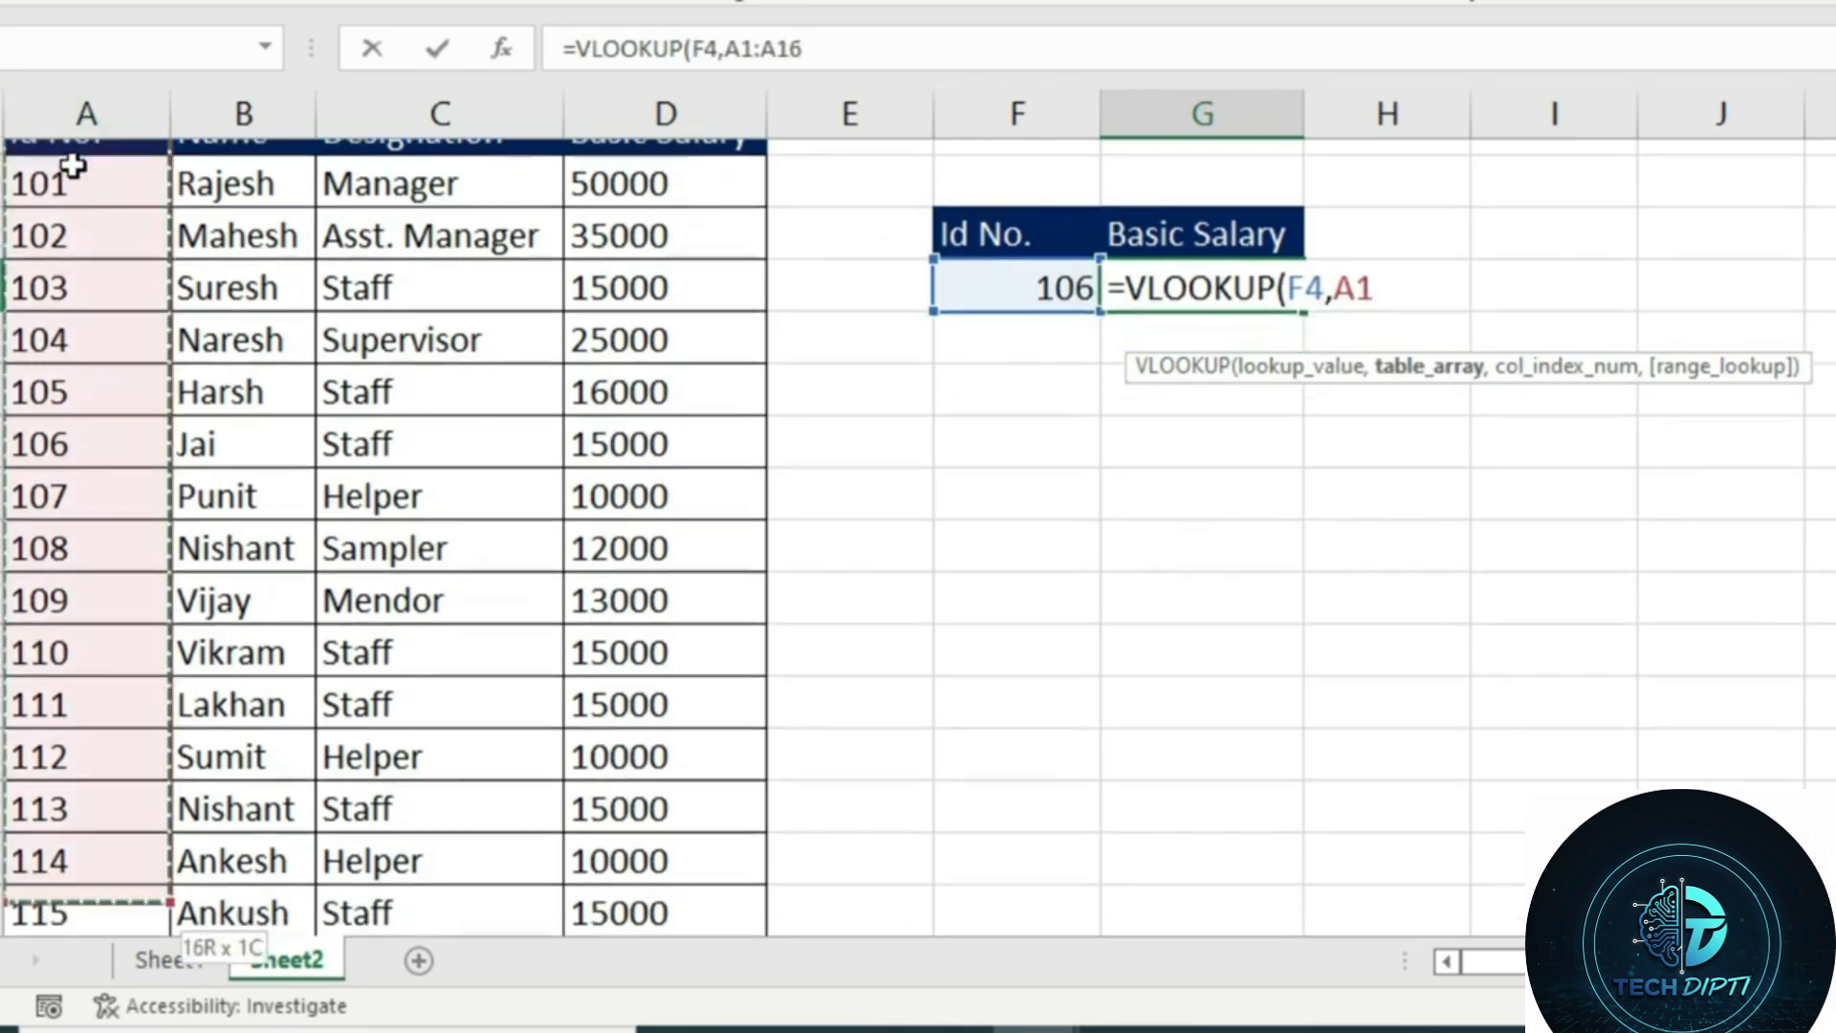
pyautogui.hotkey('ctrl', 'shift', 'Right')
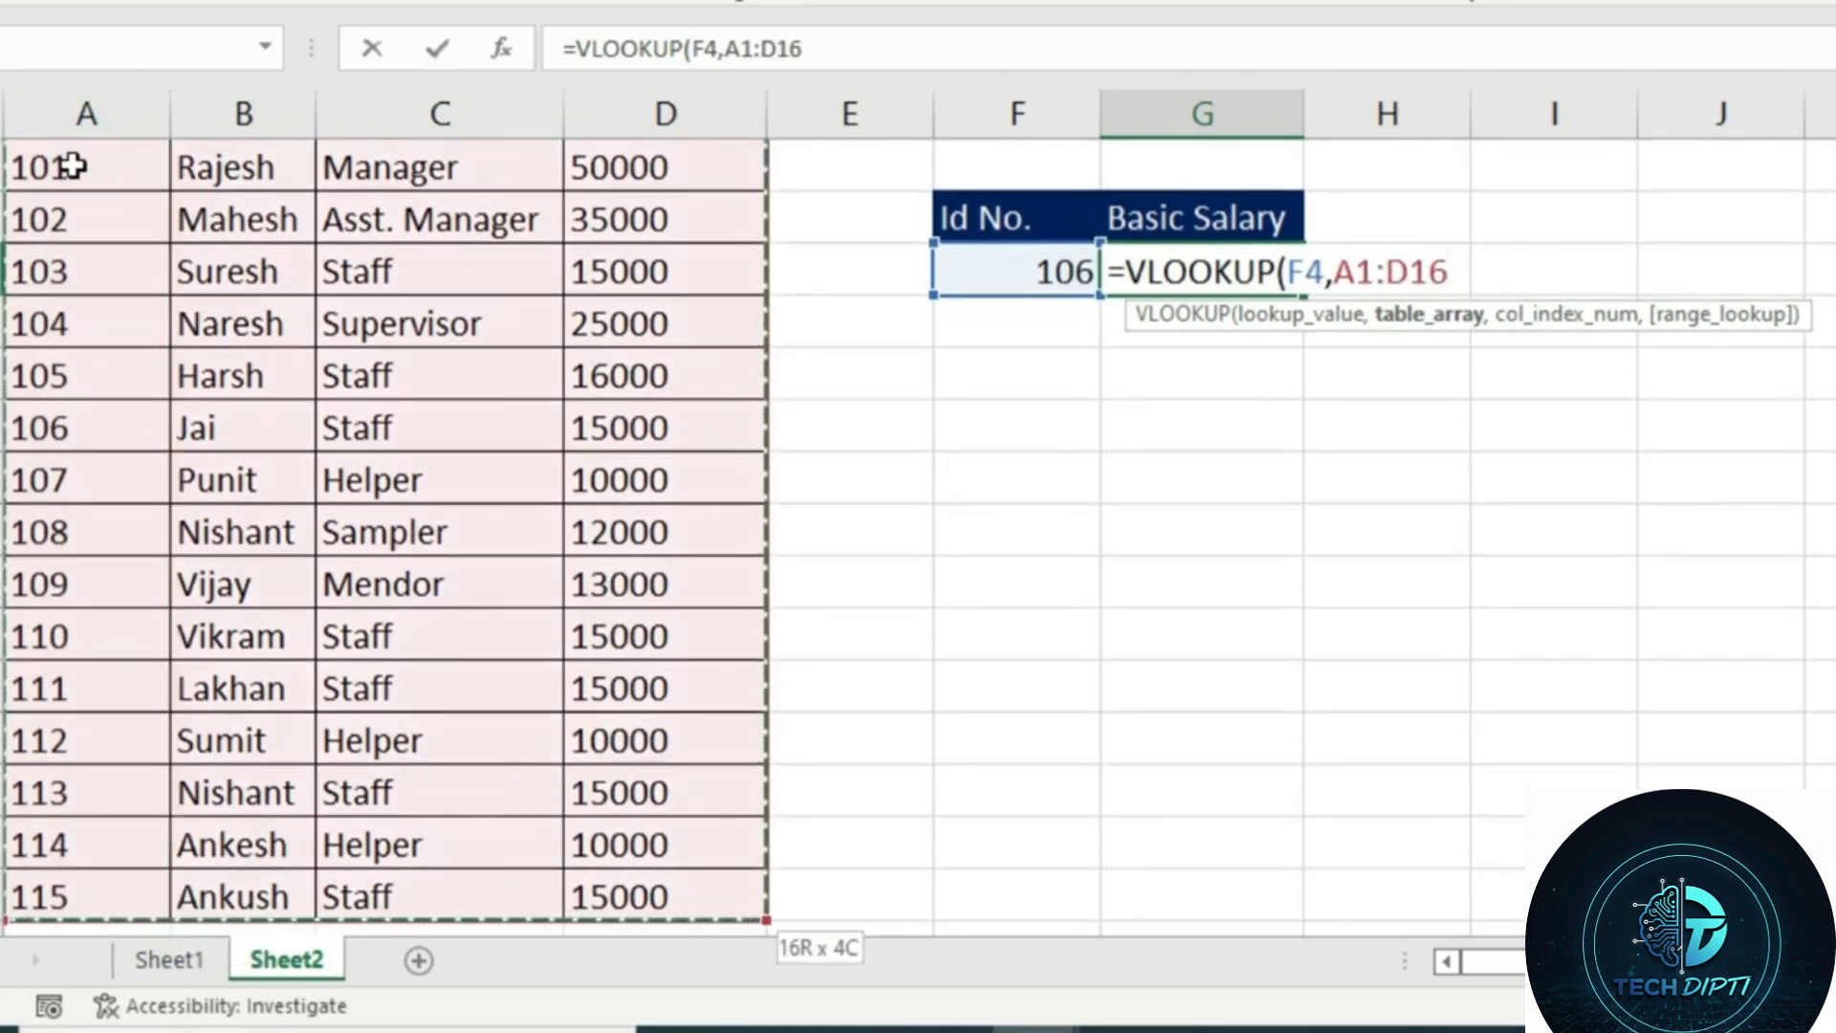
pyautogui.write(',')
pyautogui.scroll(1, 1549, 364)
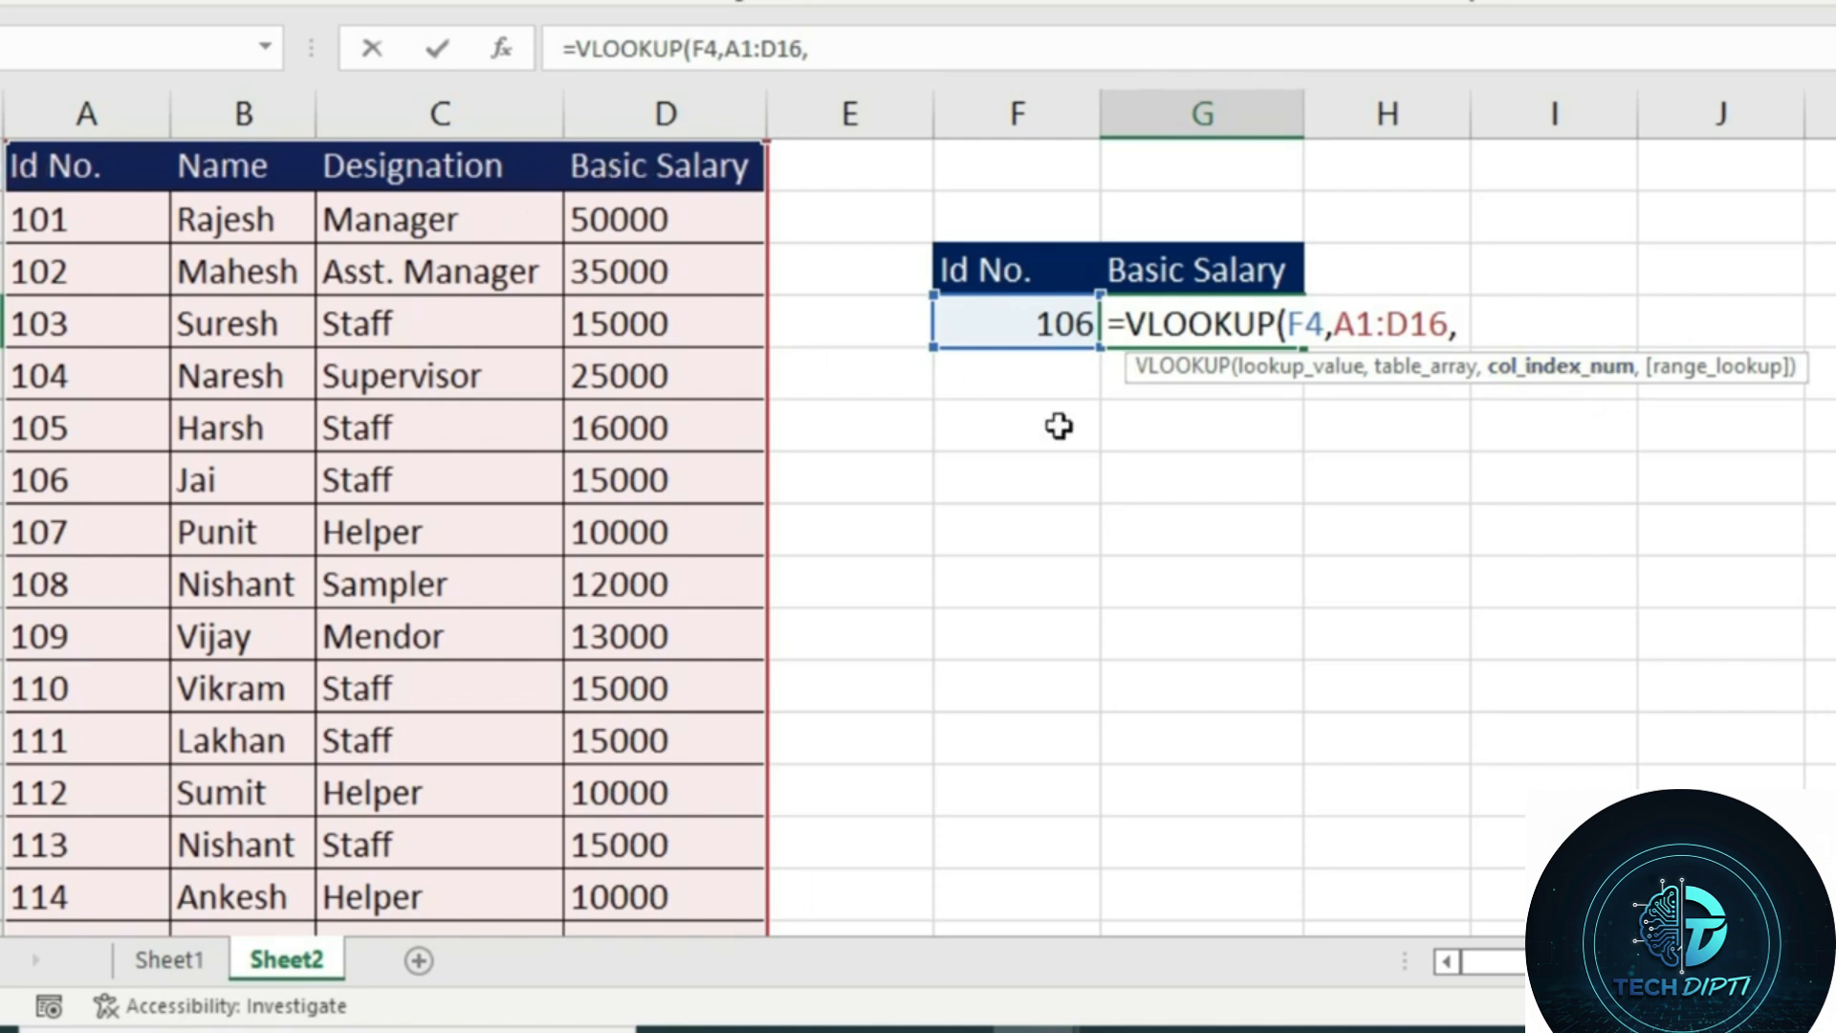
pyautogui.write('4,0')
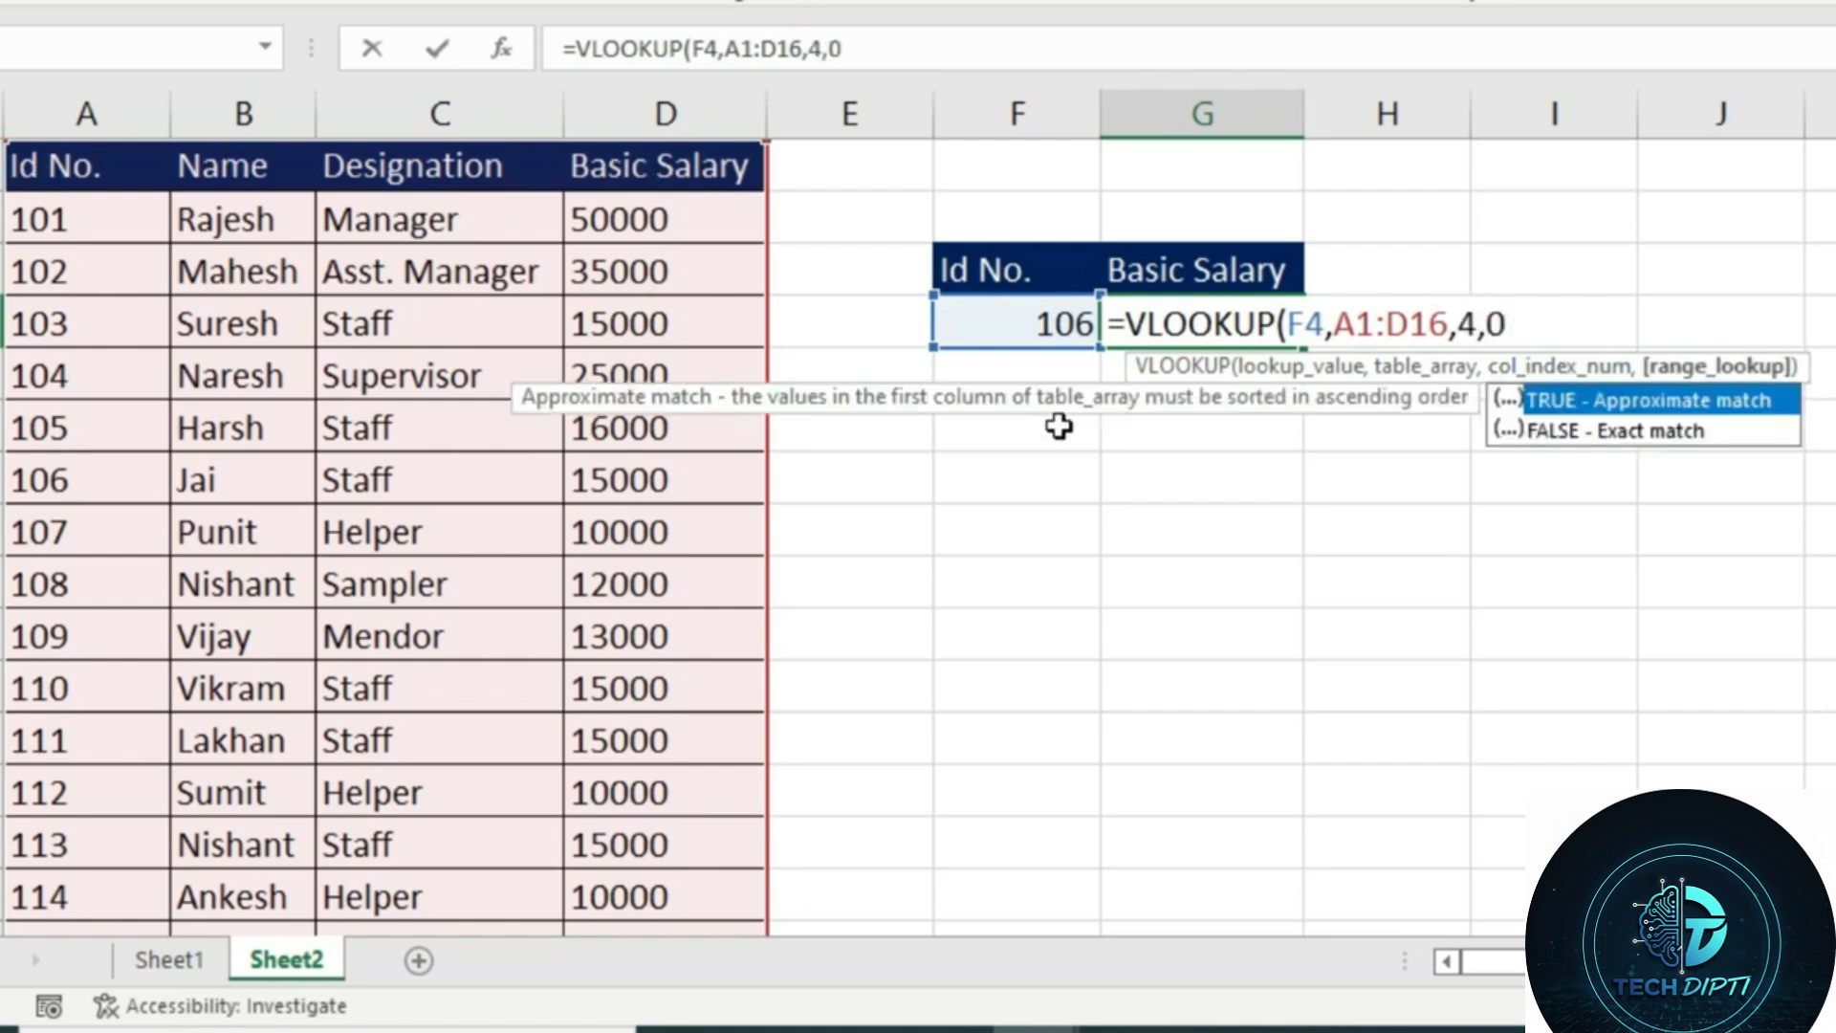
pyautogui.write(')')
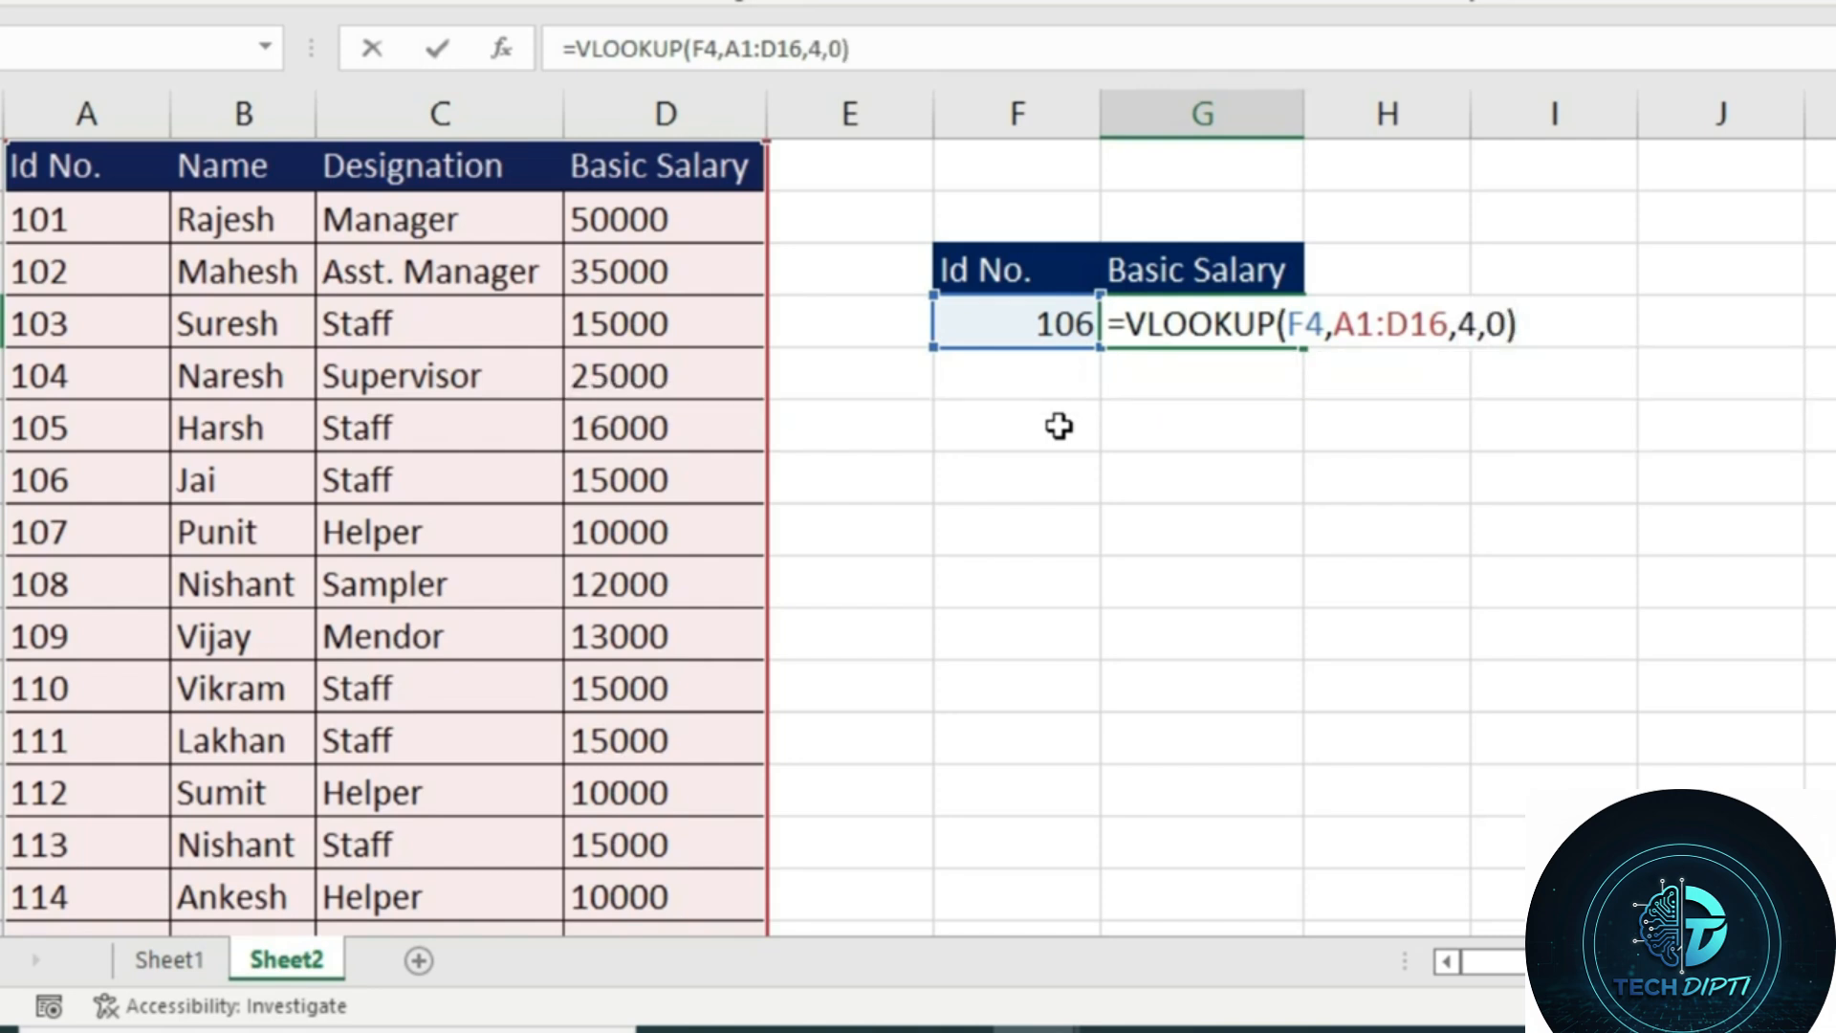
pyautogui.press('Return')
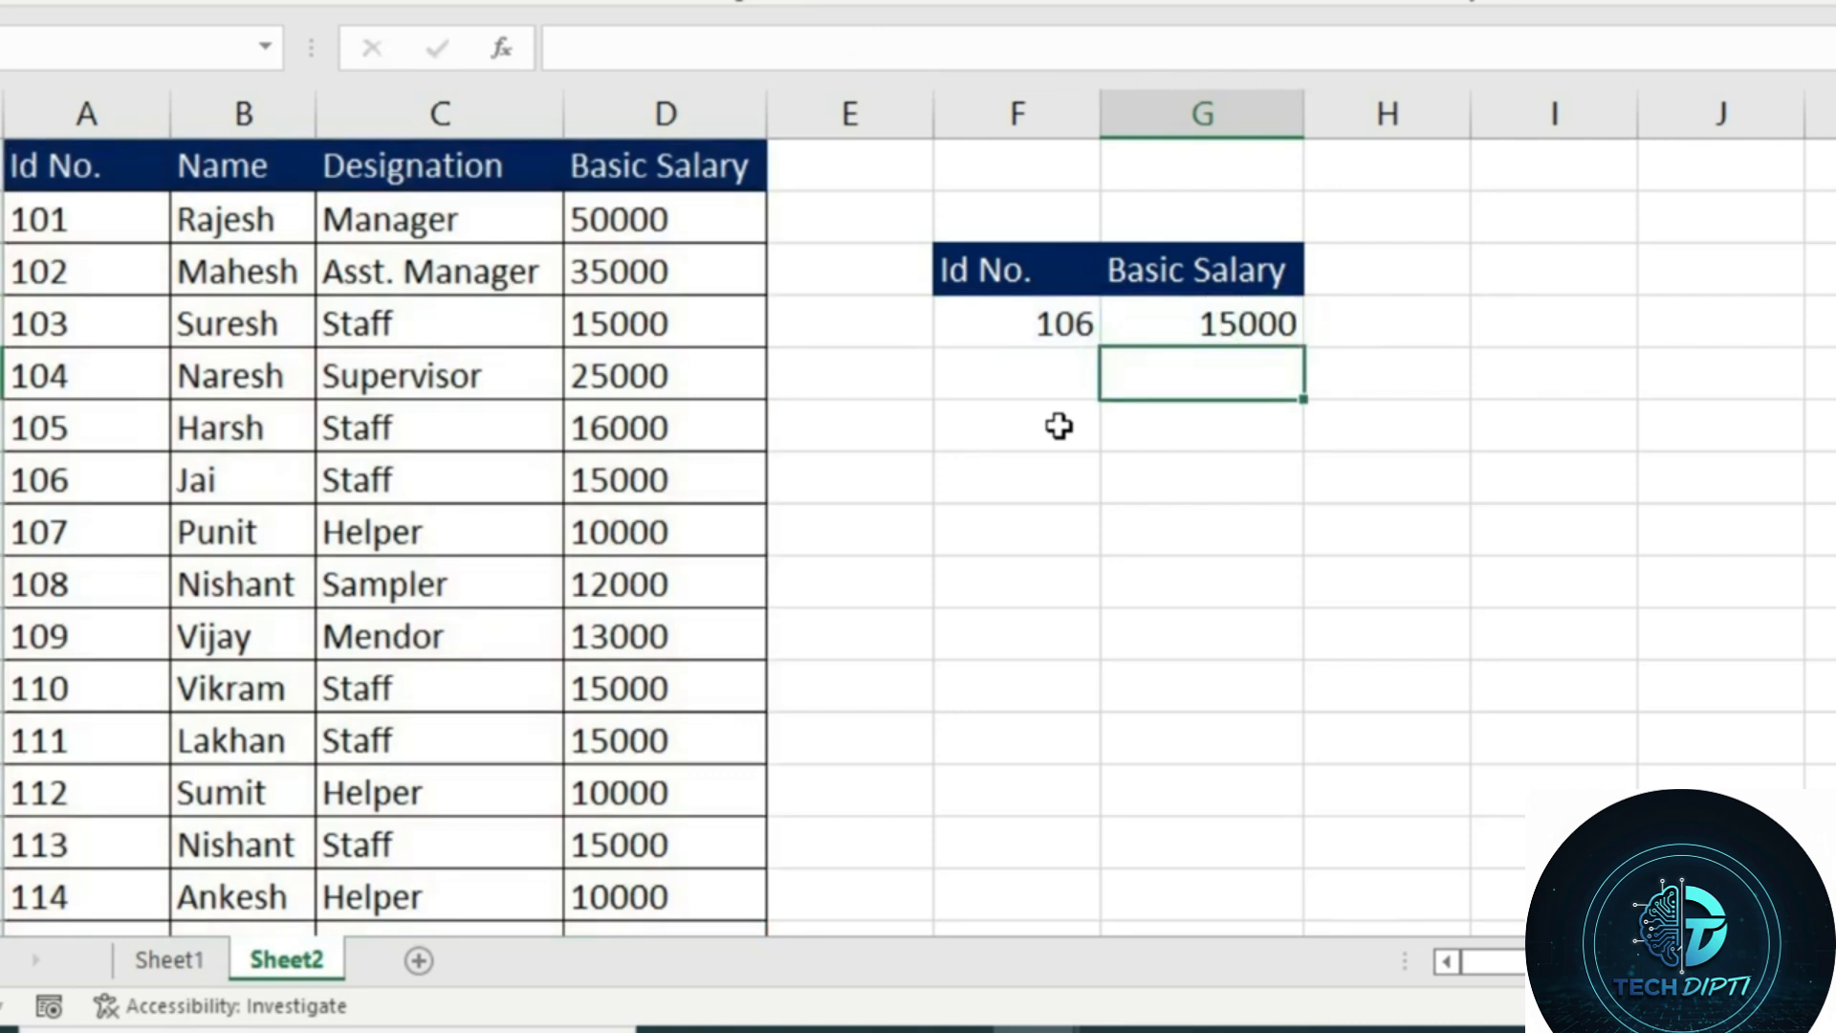
# Test the lookup formula by inserting an entire column before the Name column, and undo the insertion
pyautogui.rightClick(244, 335)
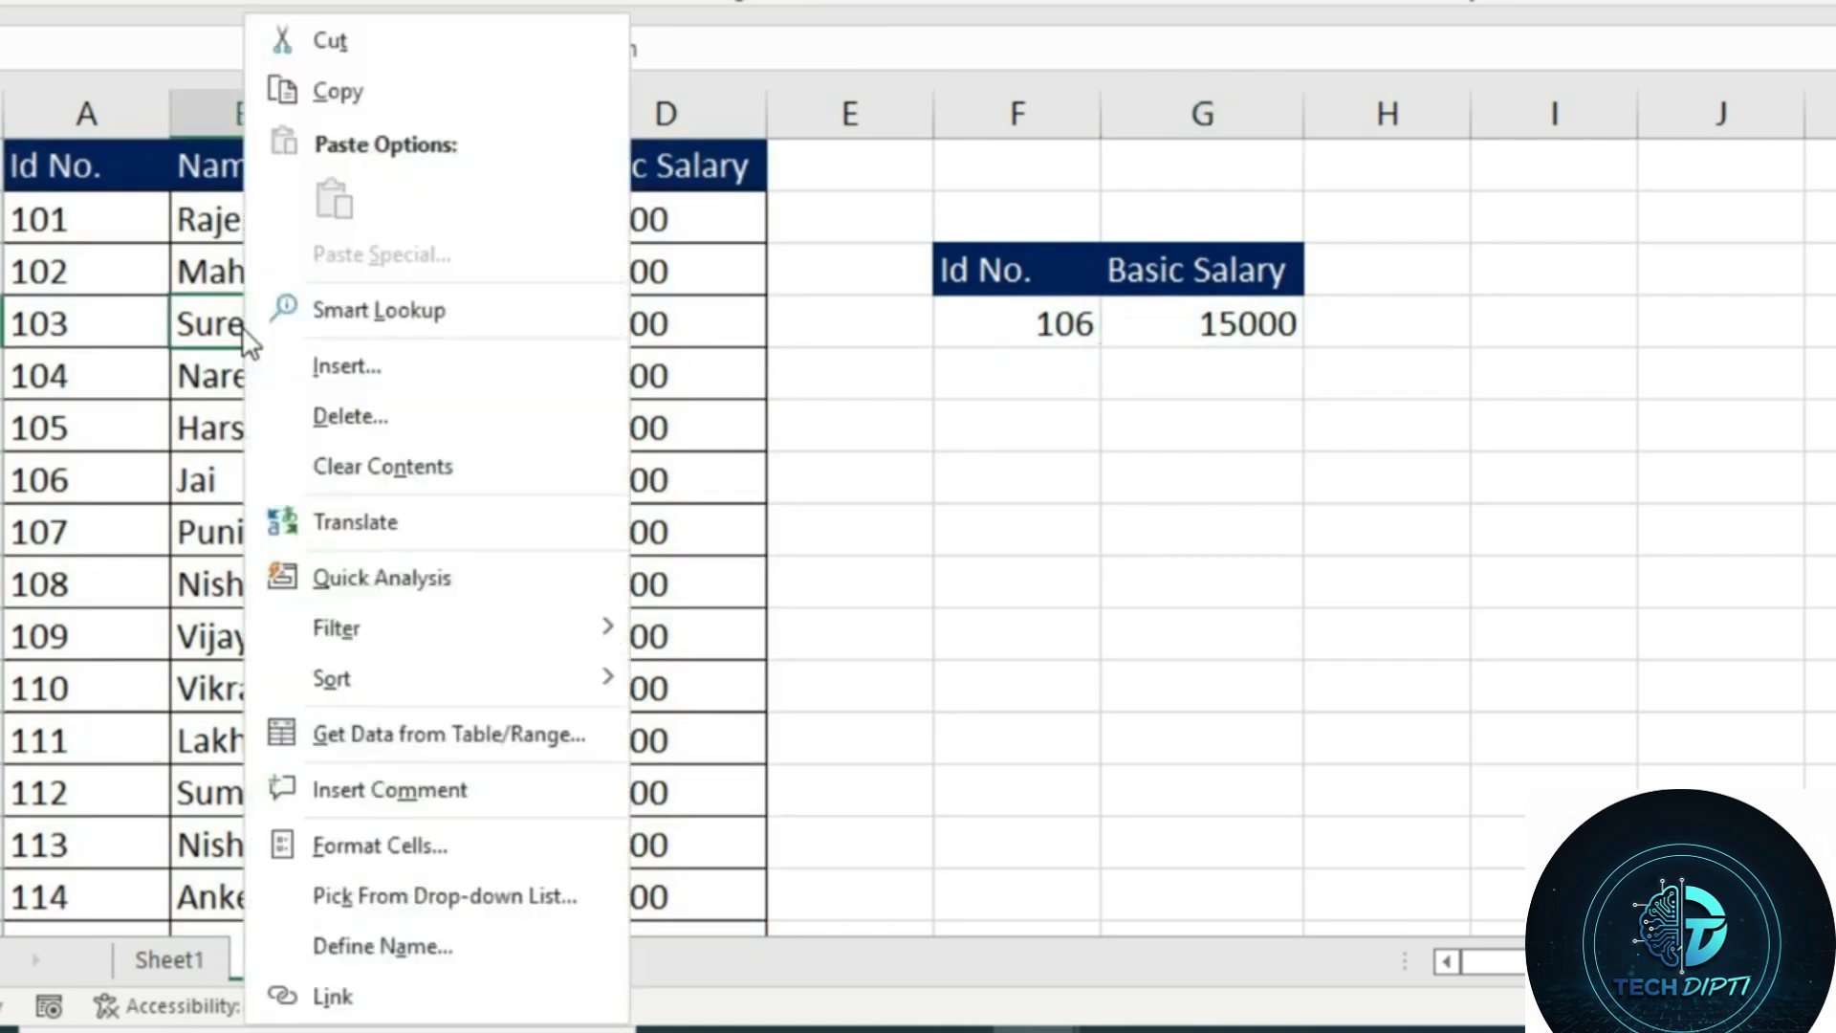
pyautogui.click(386, 373)
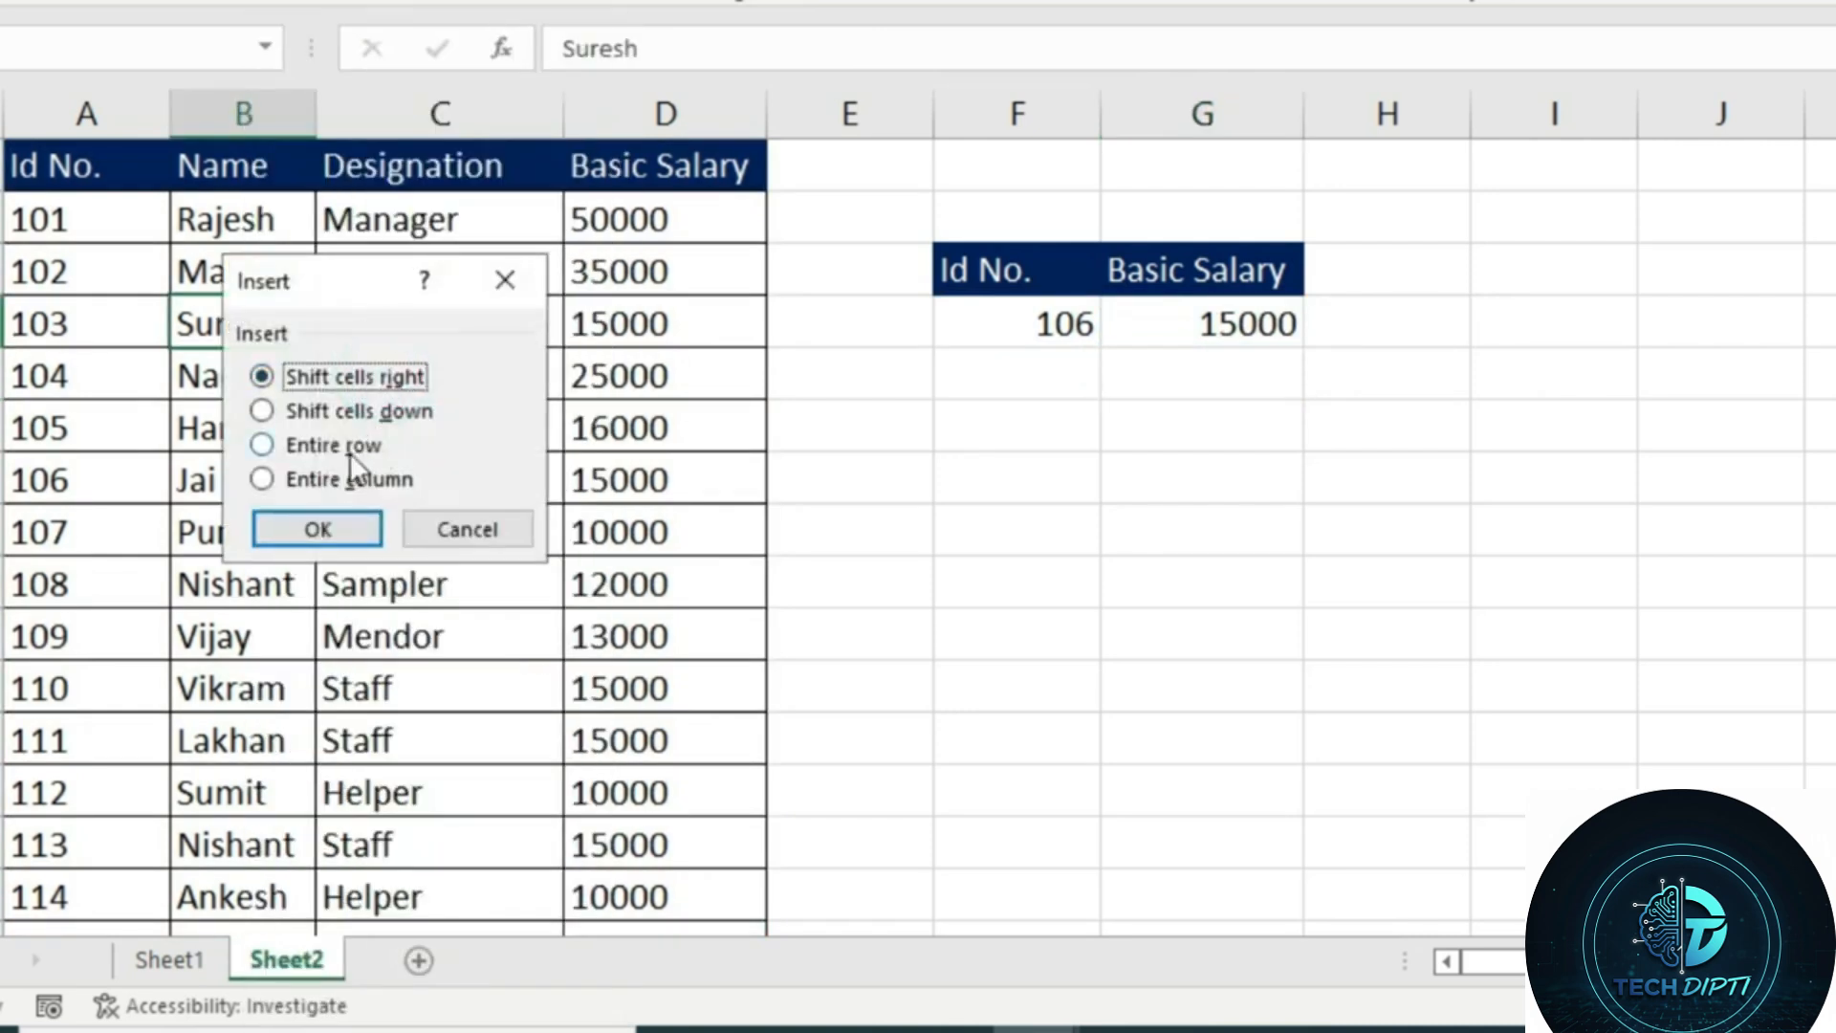
pyautogui.click(344, 480)
pyautogui.moveTo(335, 286); pyautogui.dragTo(561, 426)
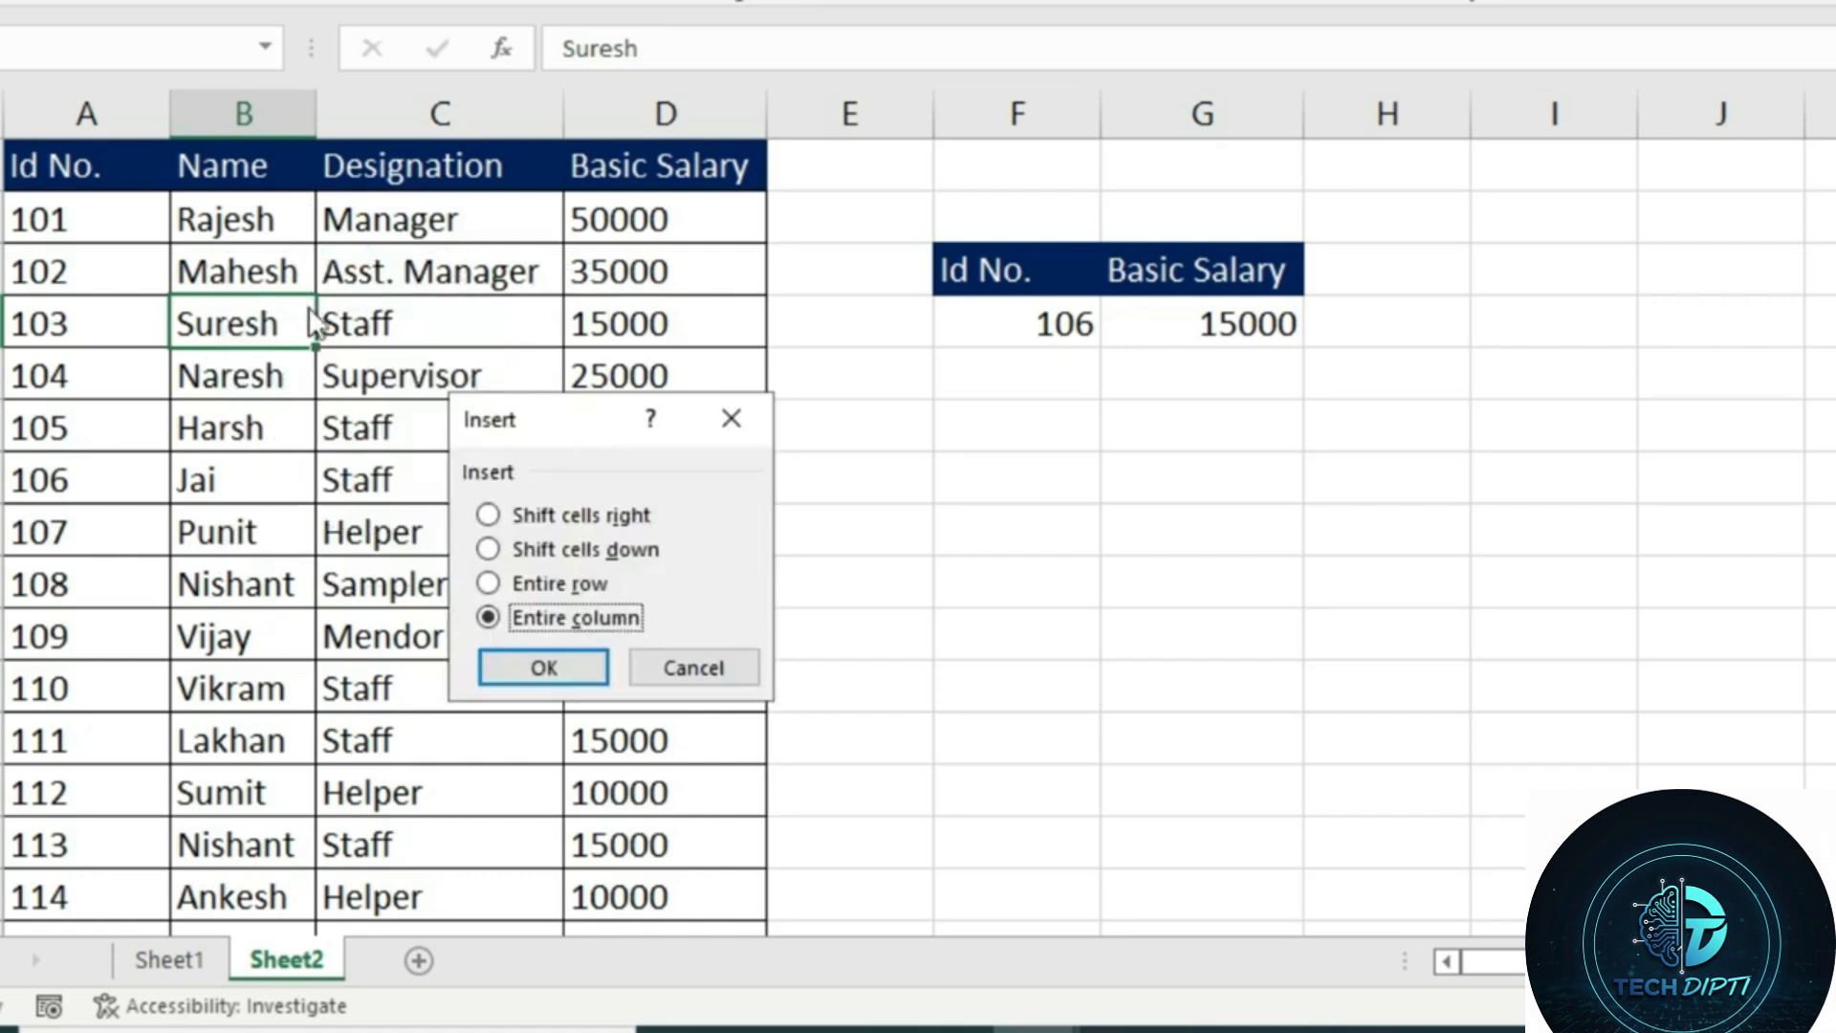
pyautogui.click(570, 668)
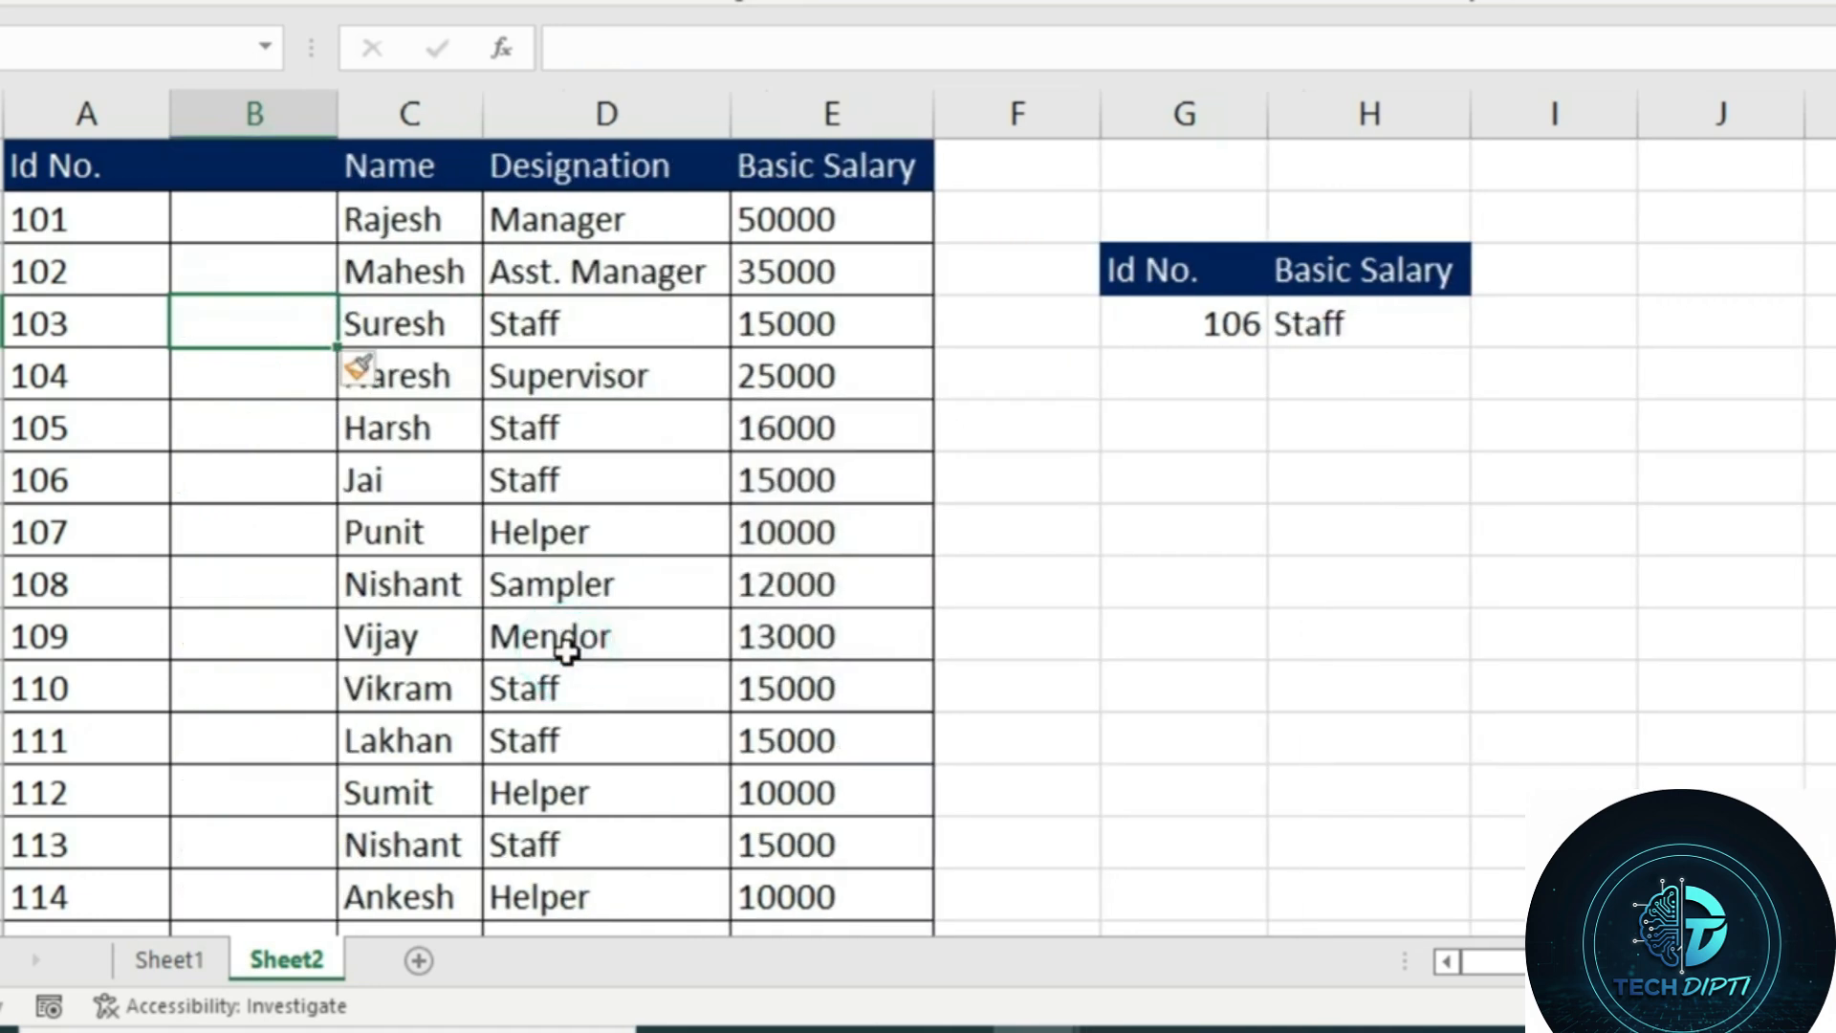
pyautogui.click(1307, 327)
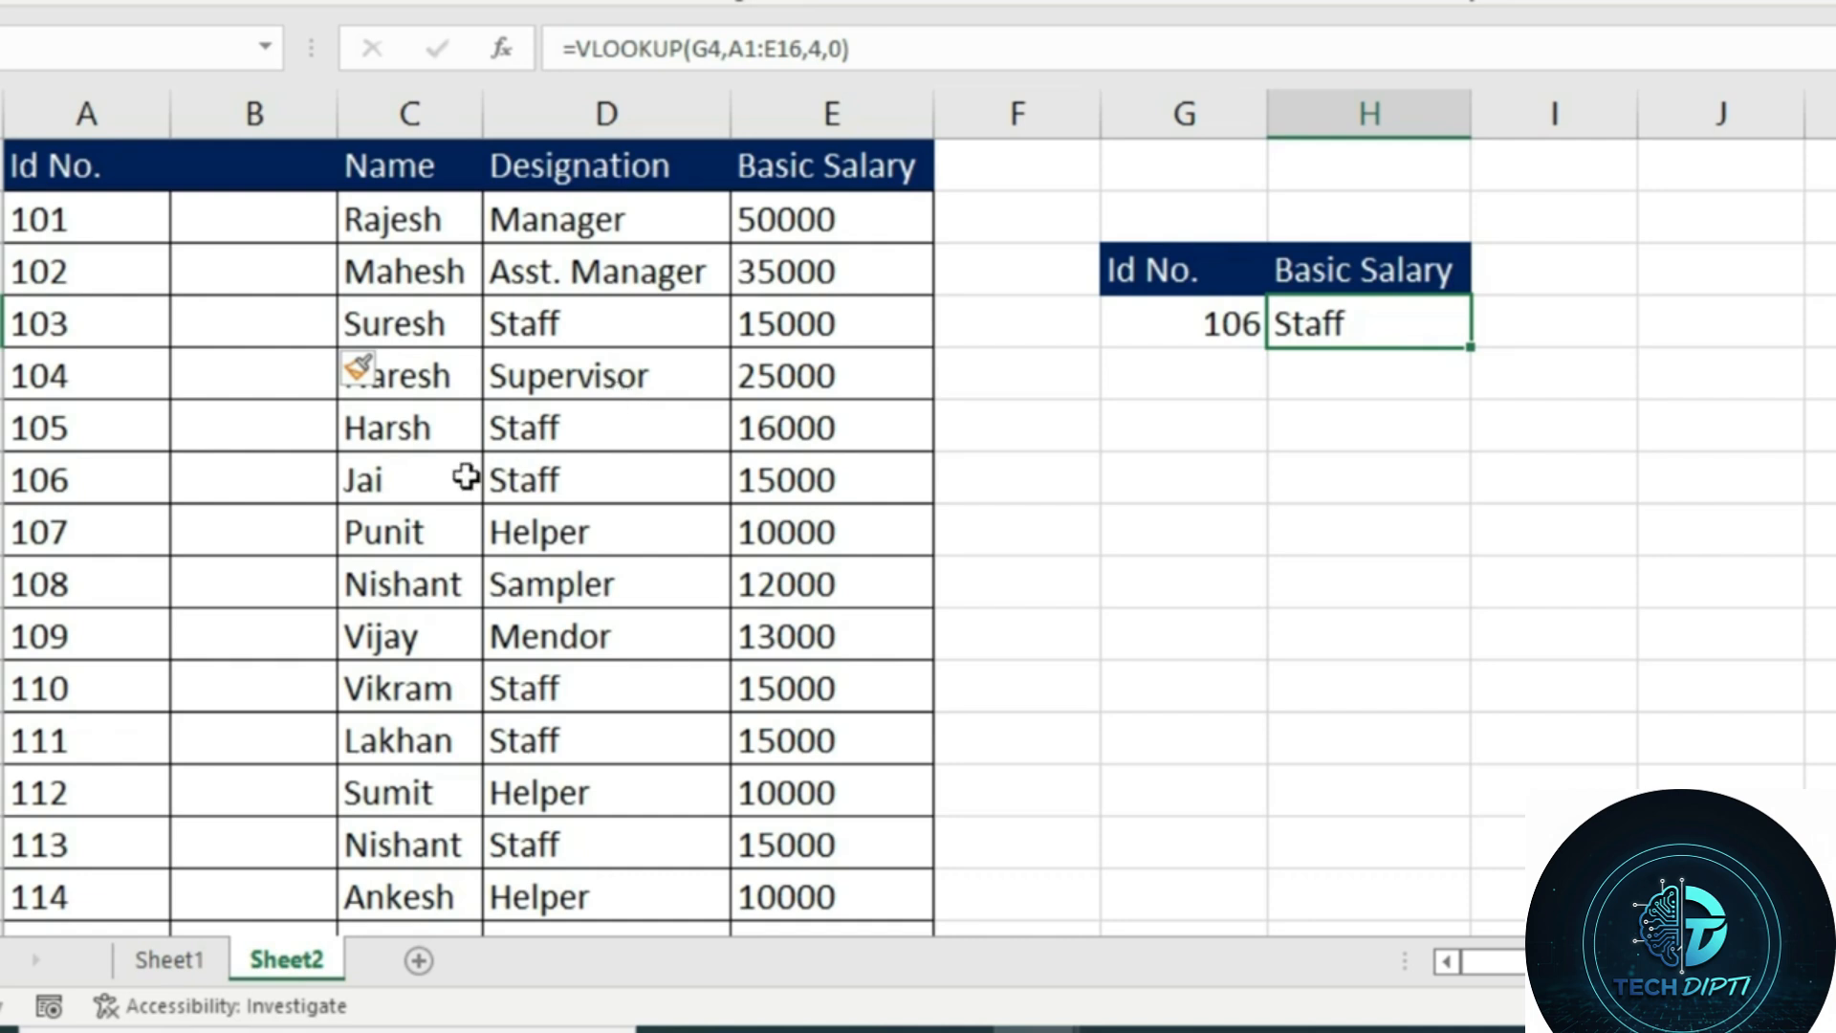
pyautogui.hotkey('ctrl', 'z')
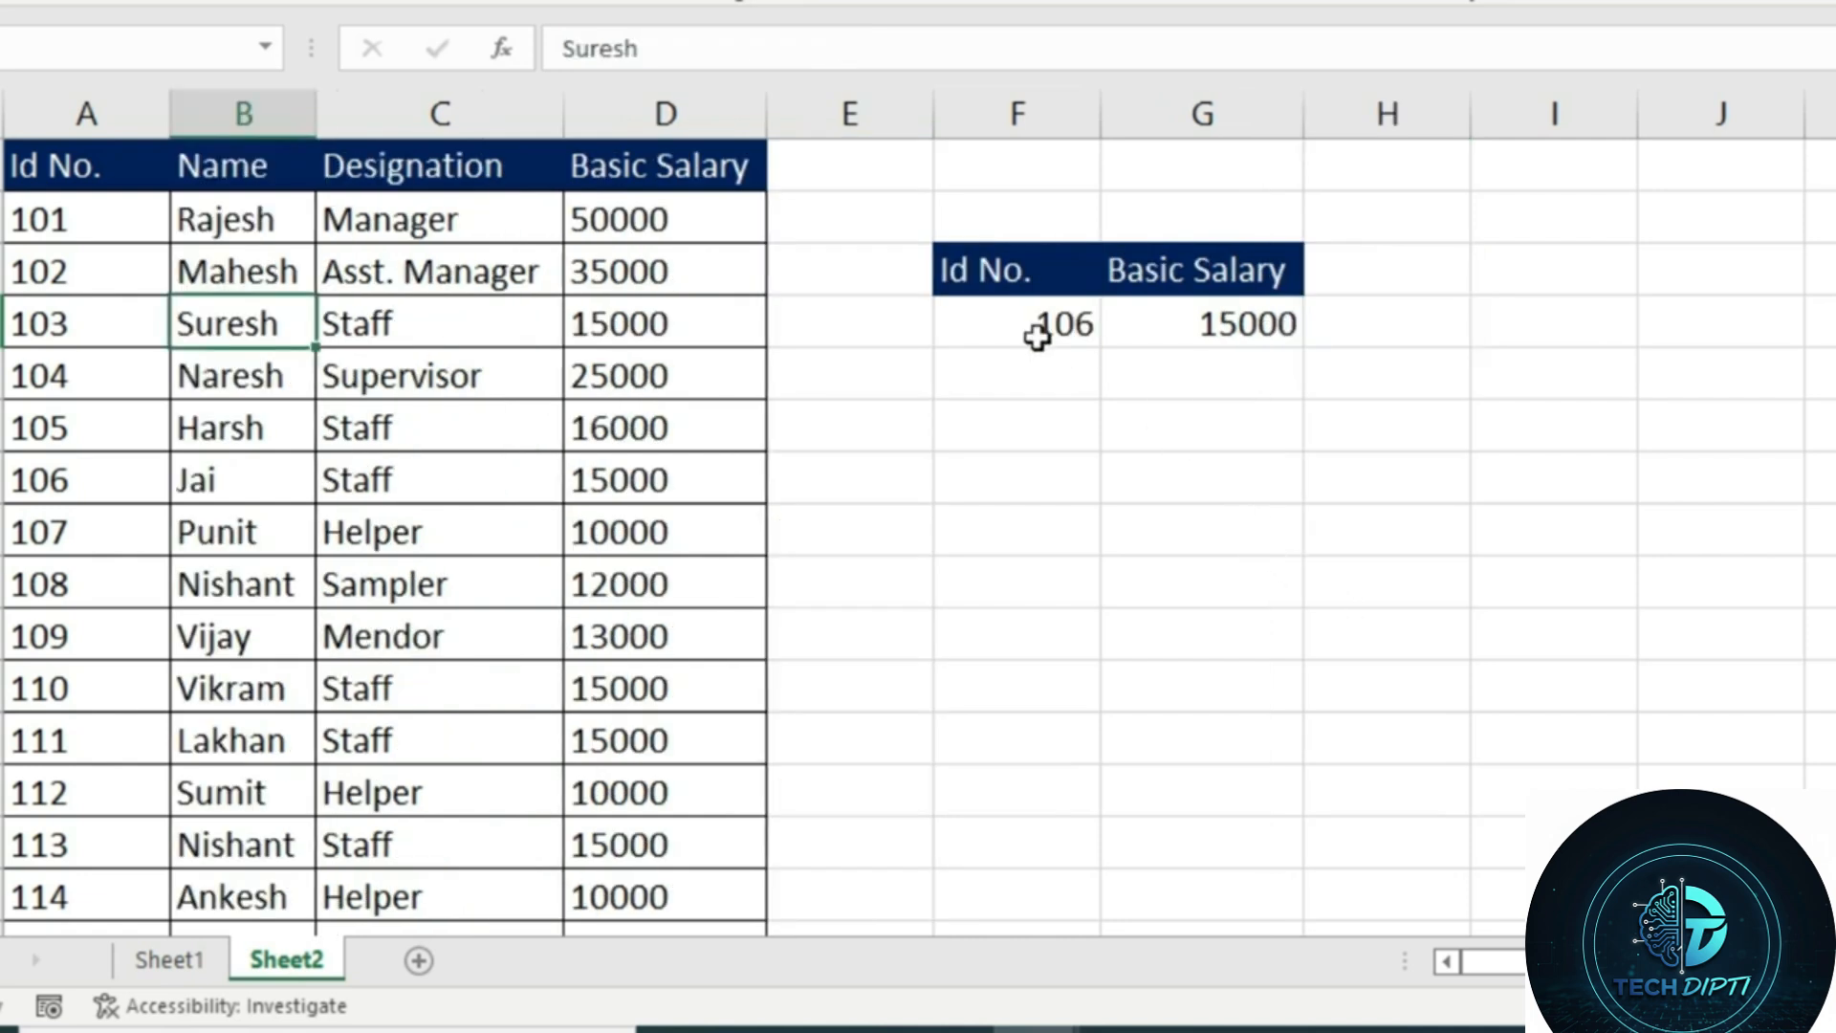
# Set the Id No. lookup value in F4 to 126
pyautogui.scroll(-3, 139, 750)
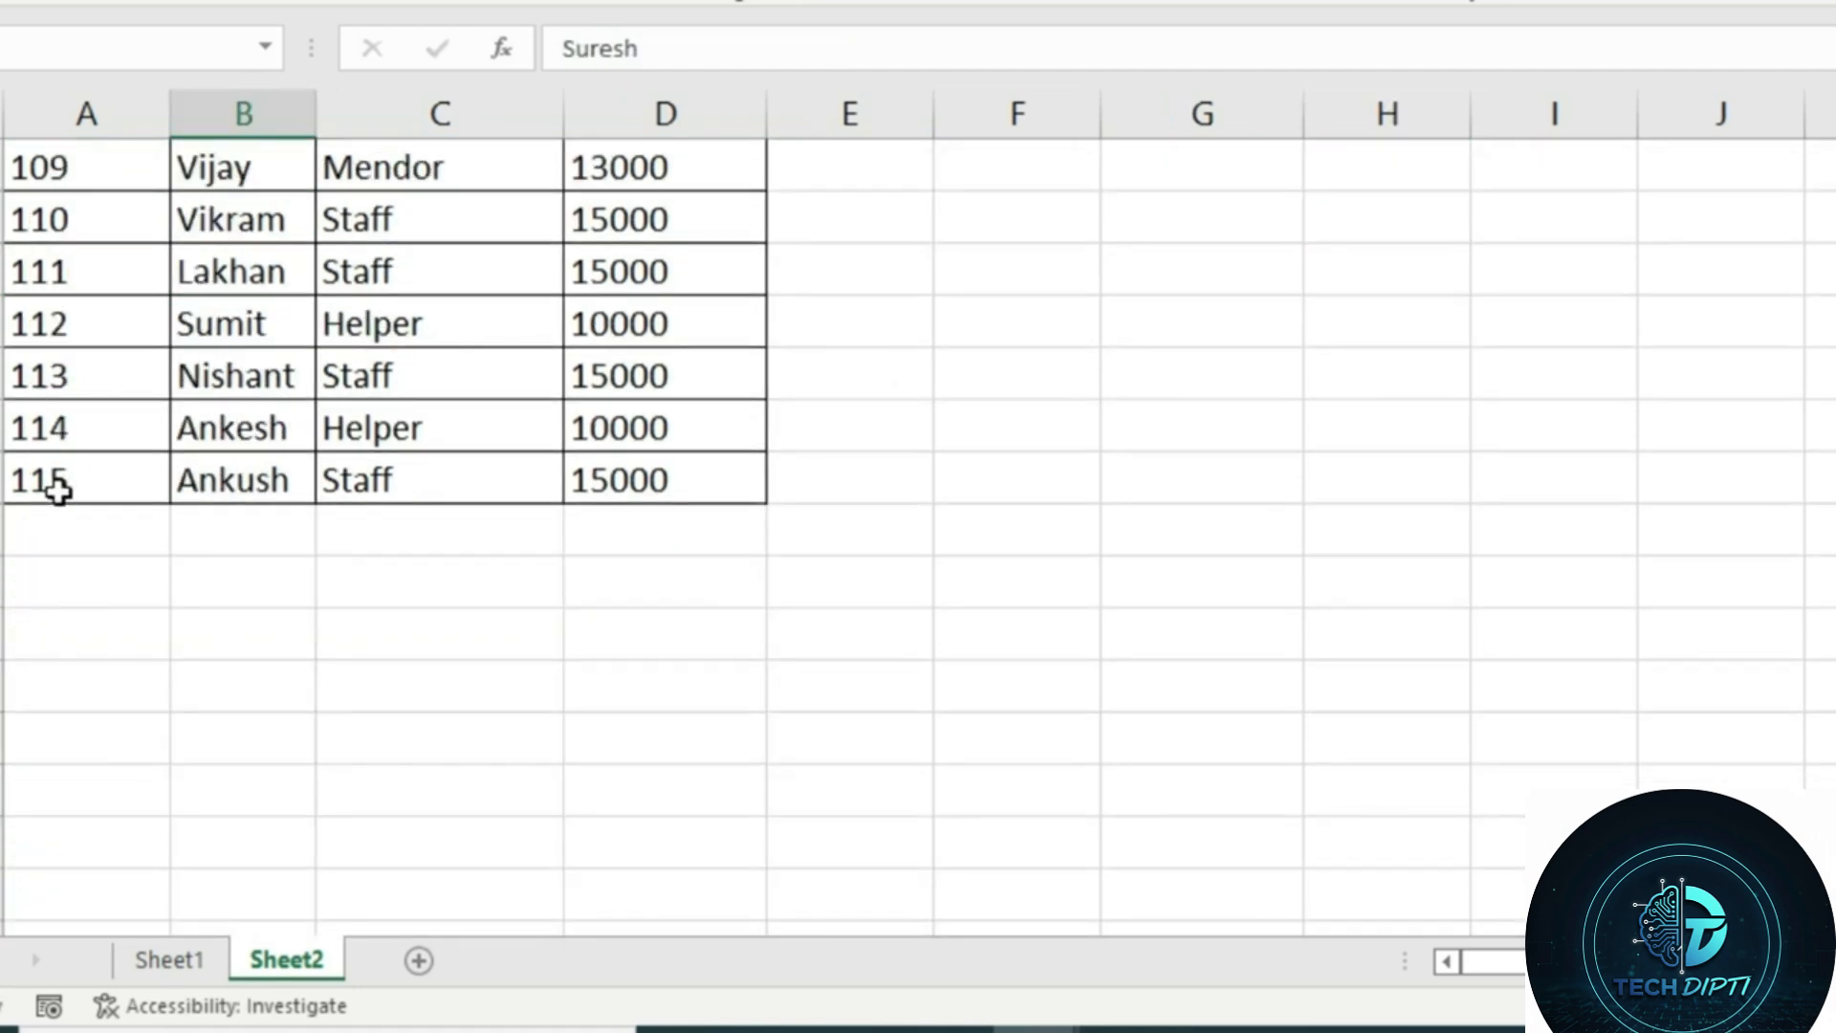
pyautogui.scroll(3, 937, 472)
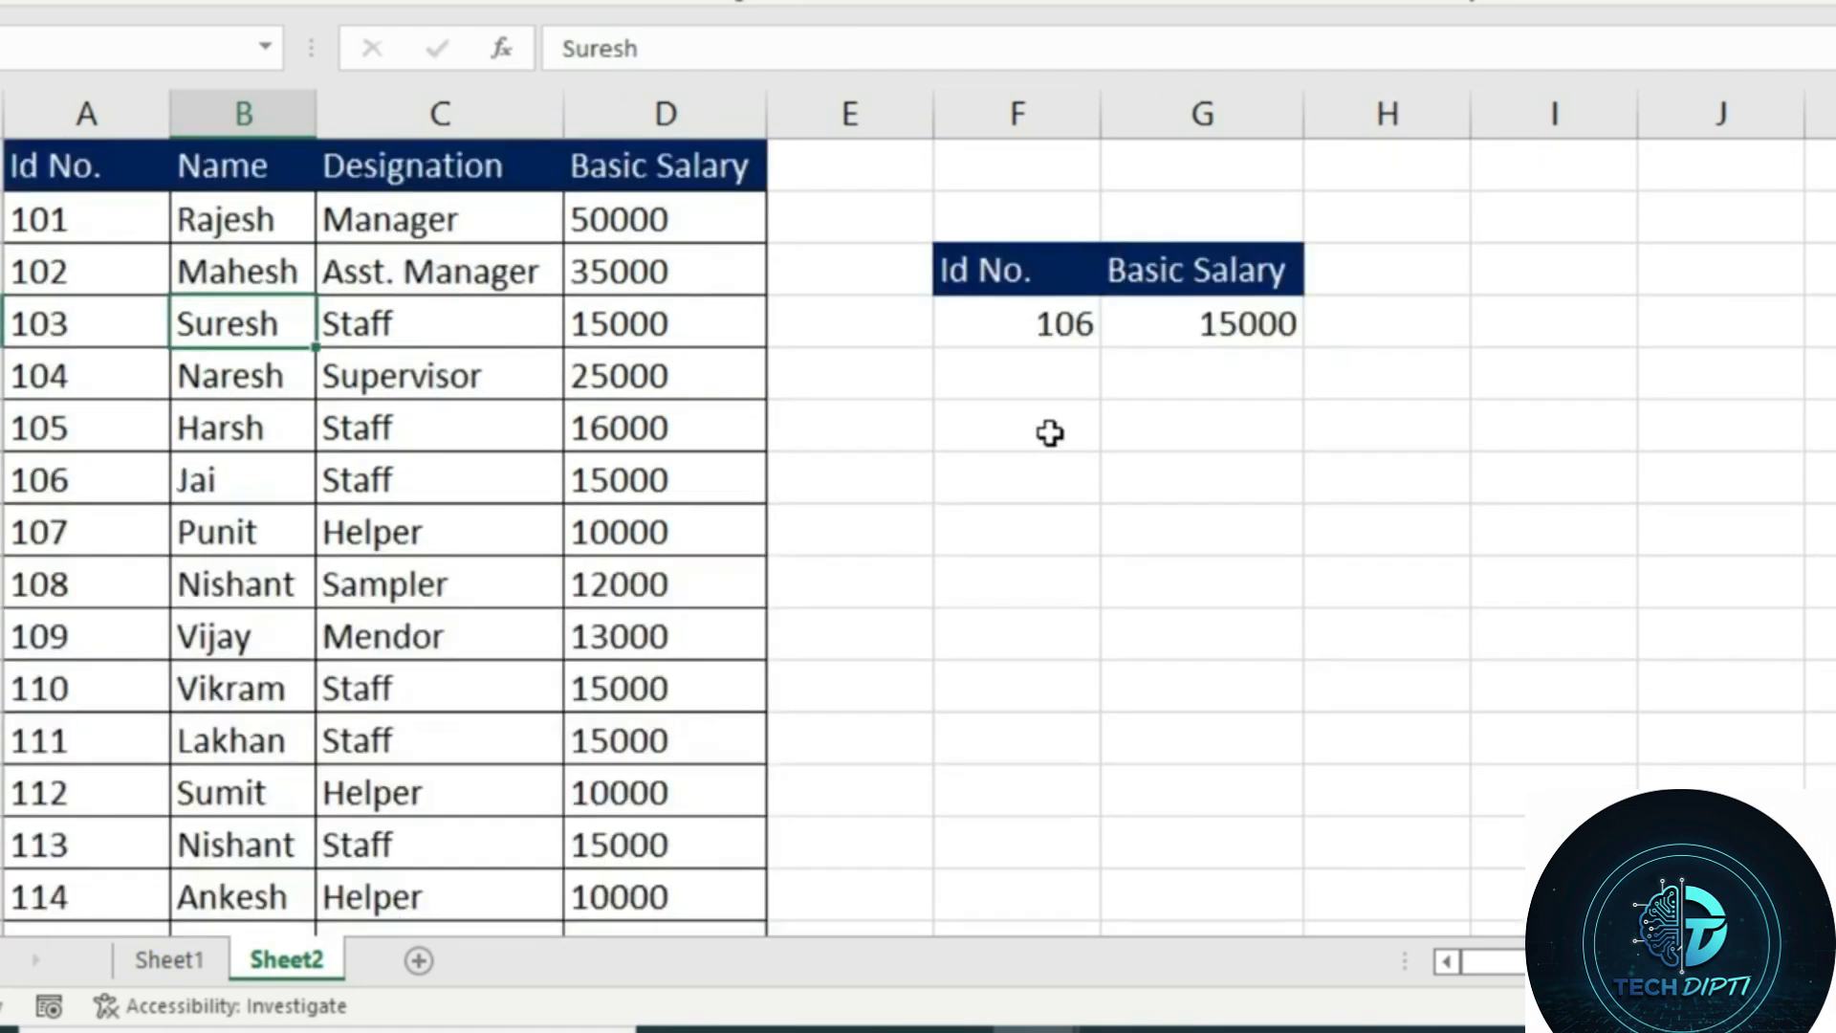
pyautogui.click(1040, 335)
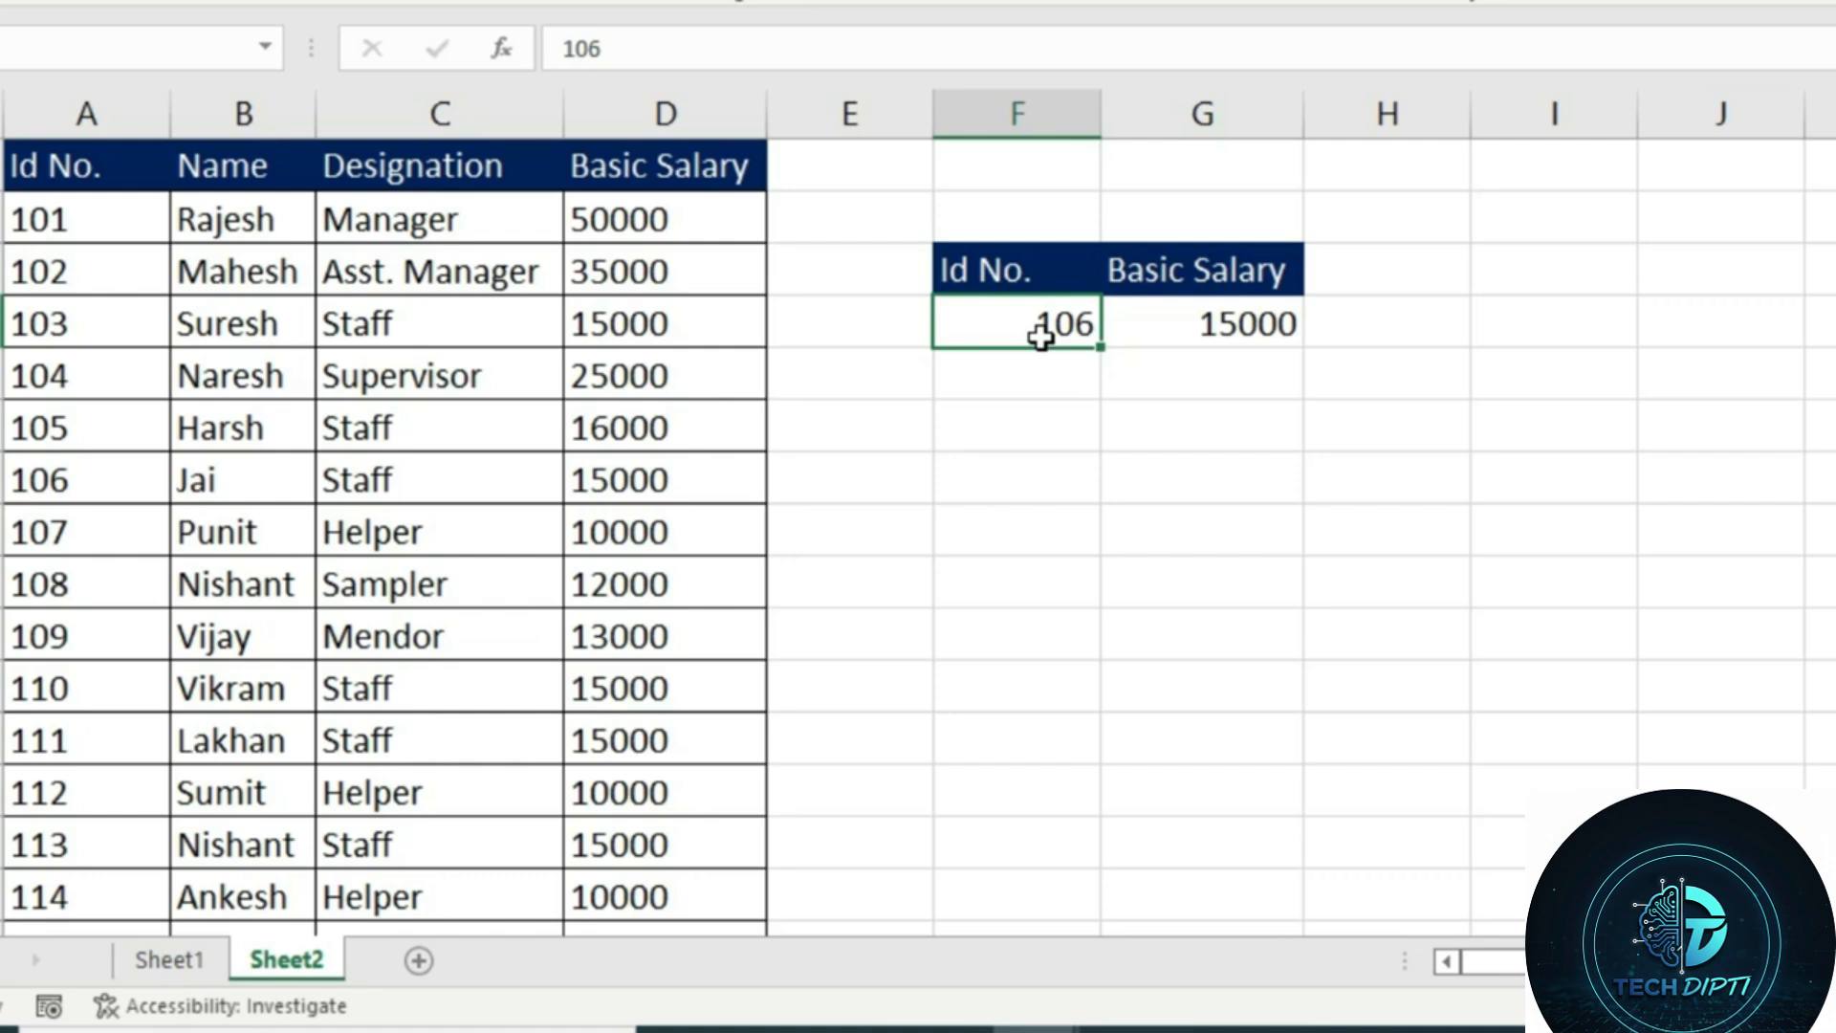
pyautogui.doubleClick(1040, 334)
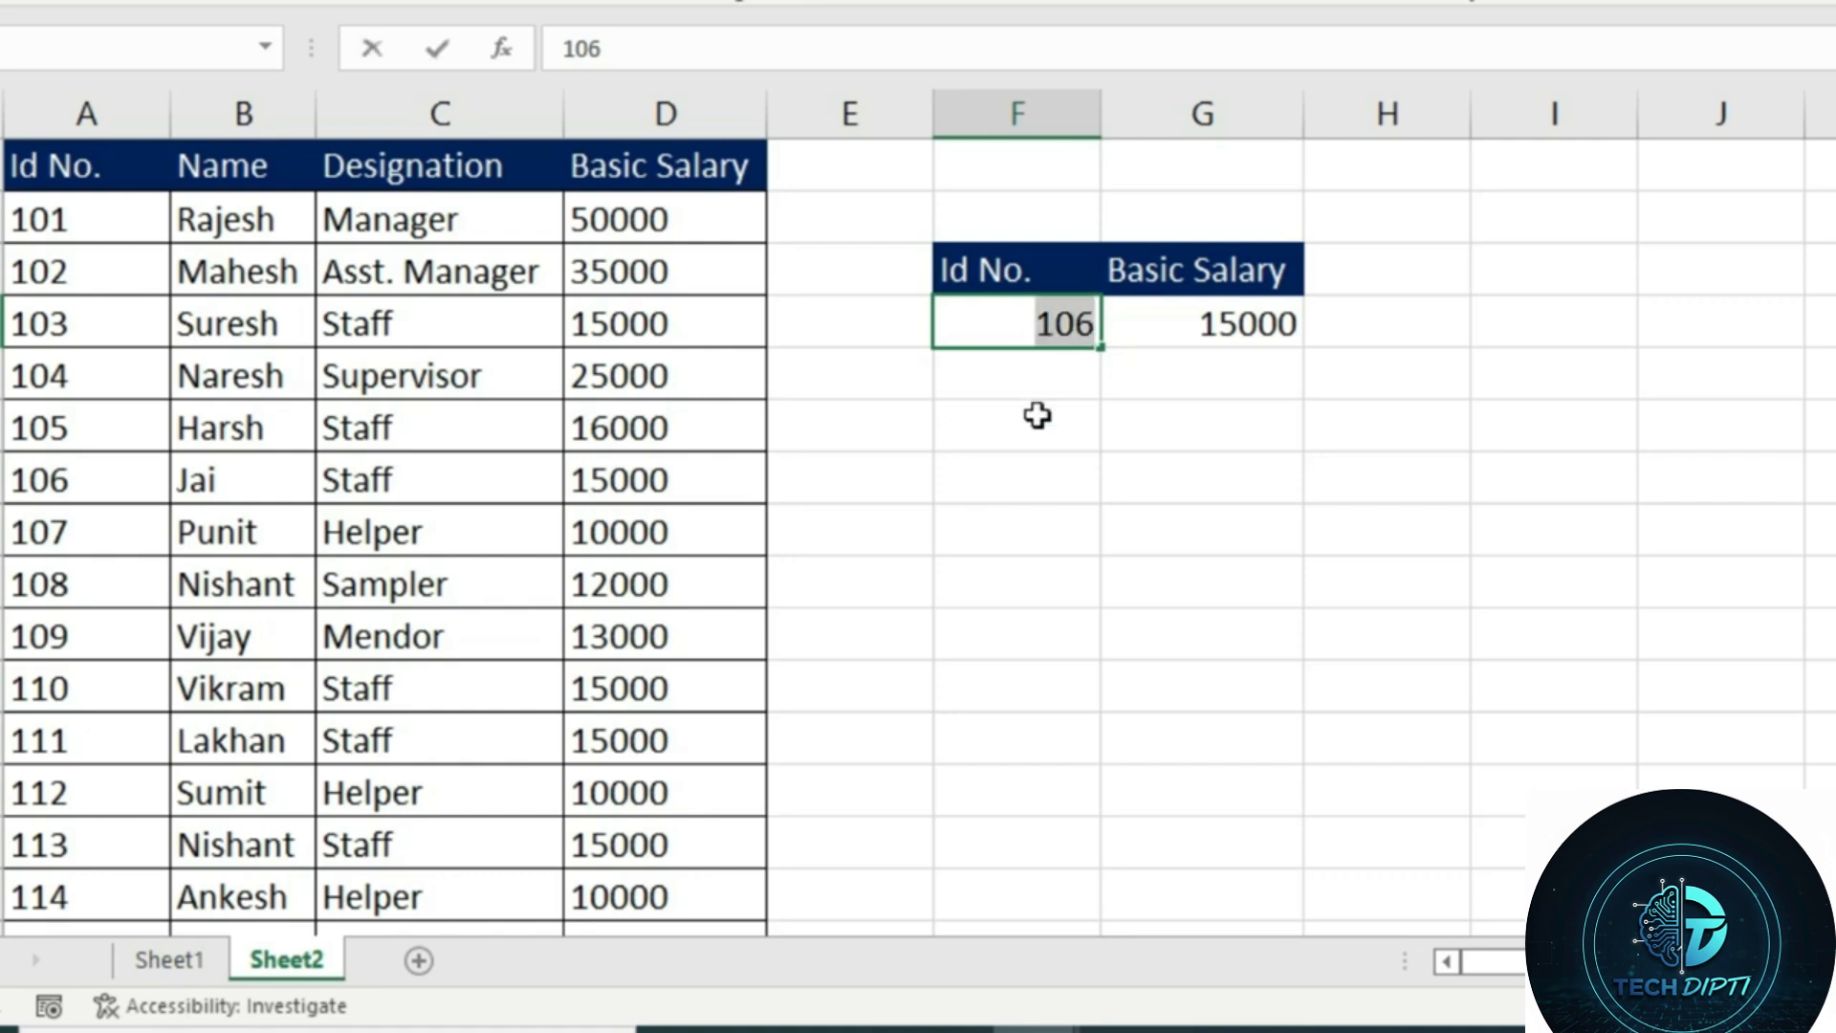
pyautogui.write('126')
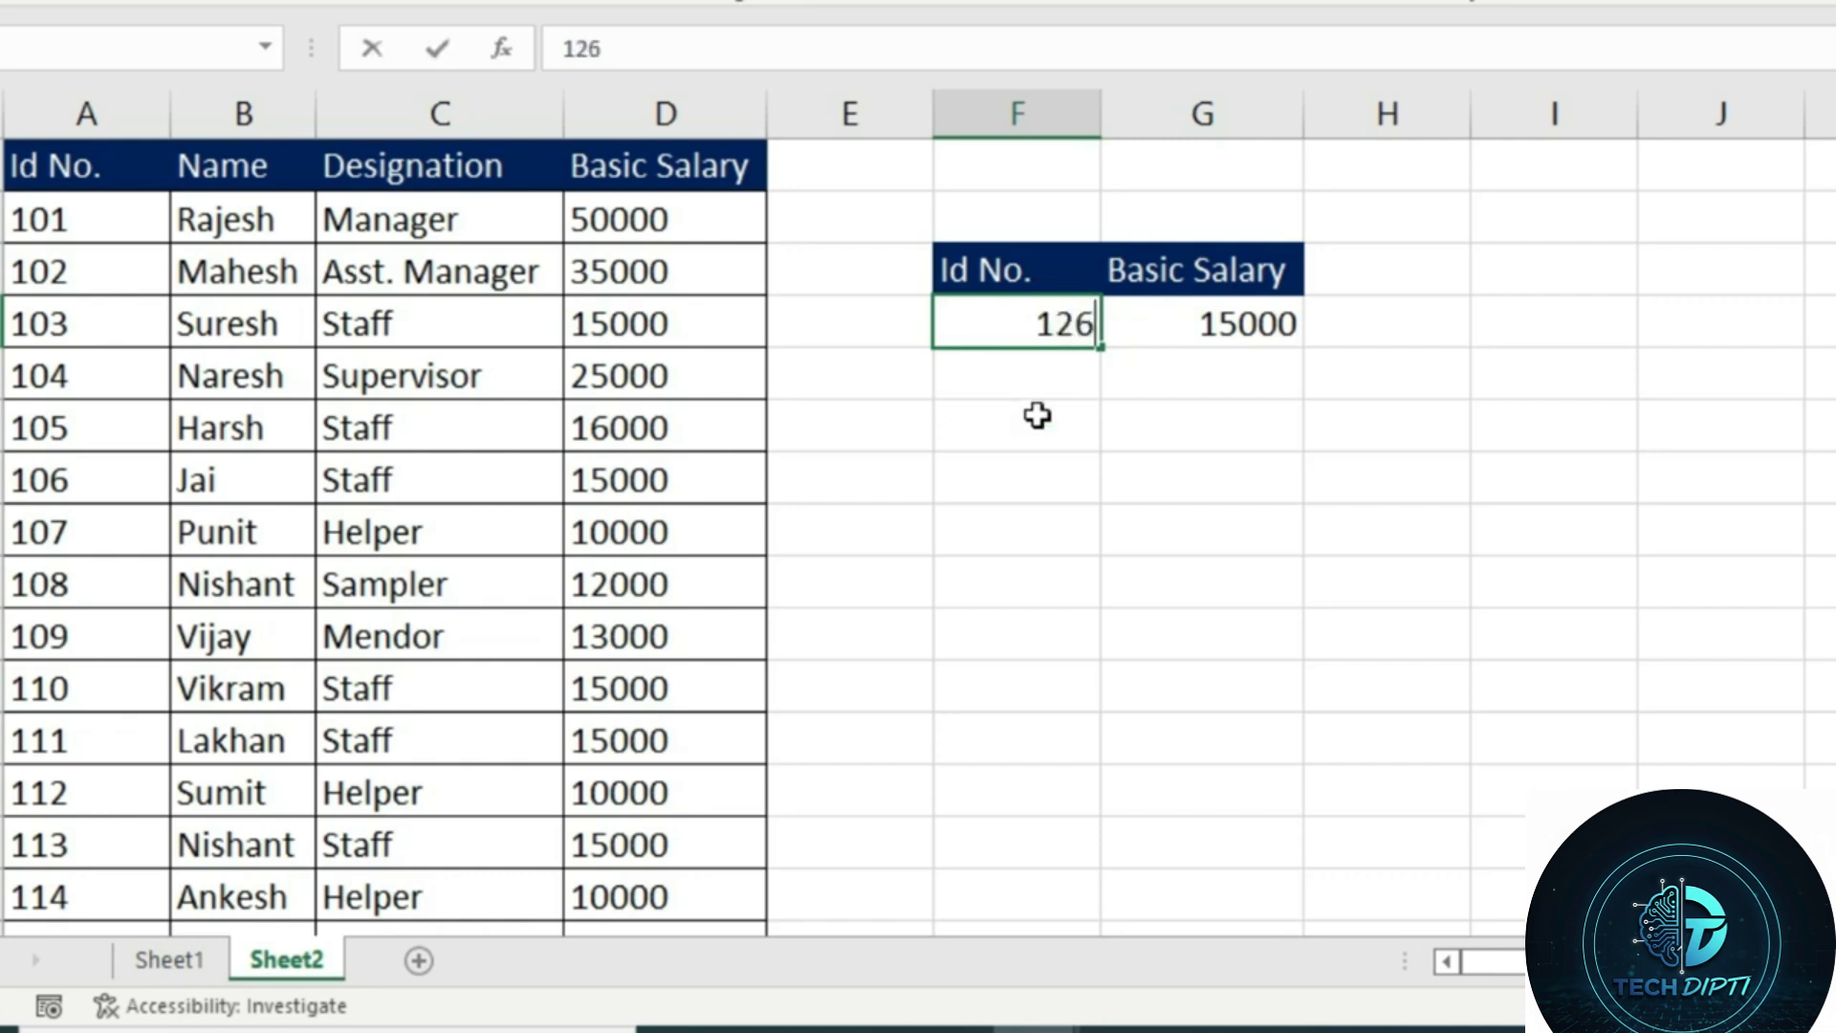
pyautogui.press('Return')
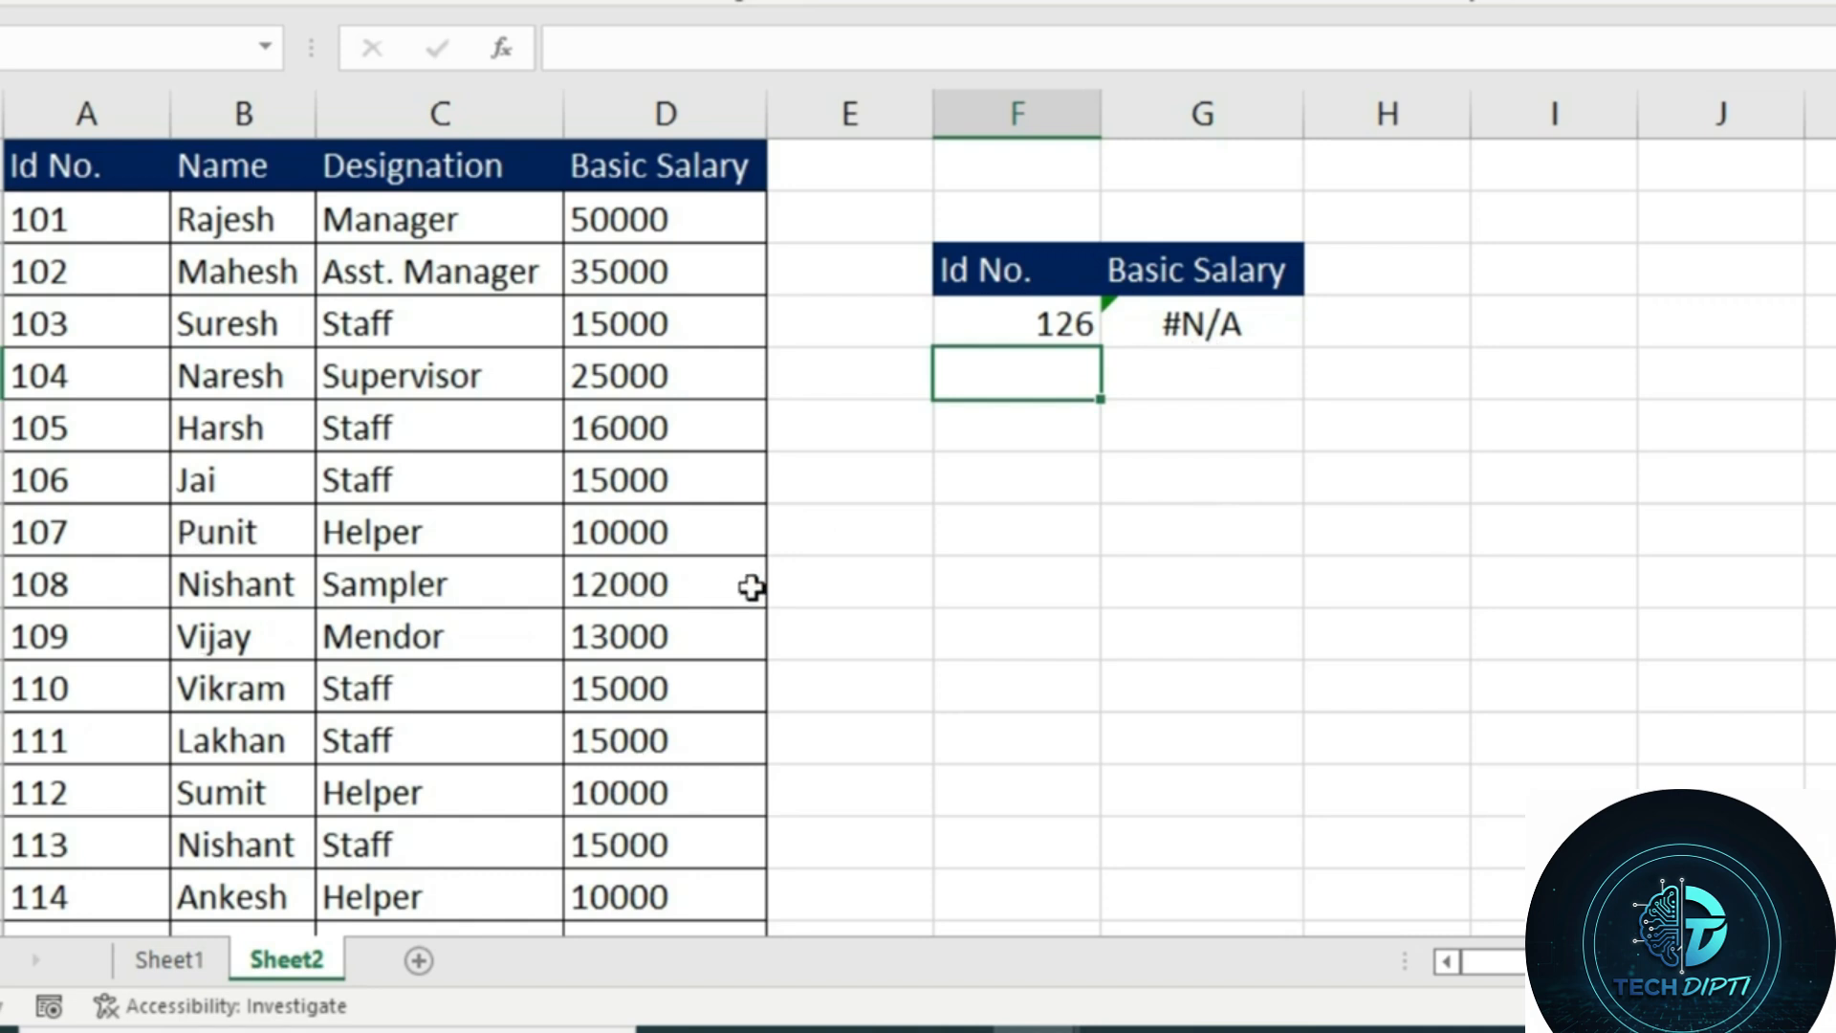
# Wrap the VLOOKUP in G4 in an IFERROR function that returns "Value not fount" on an error
pyautogui.click(1207, 327)
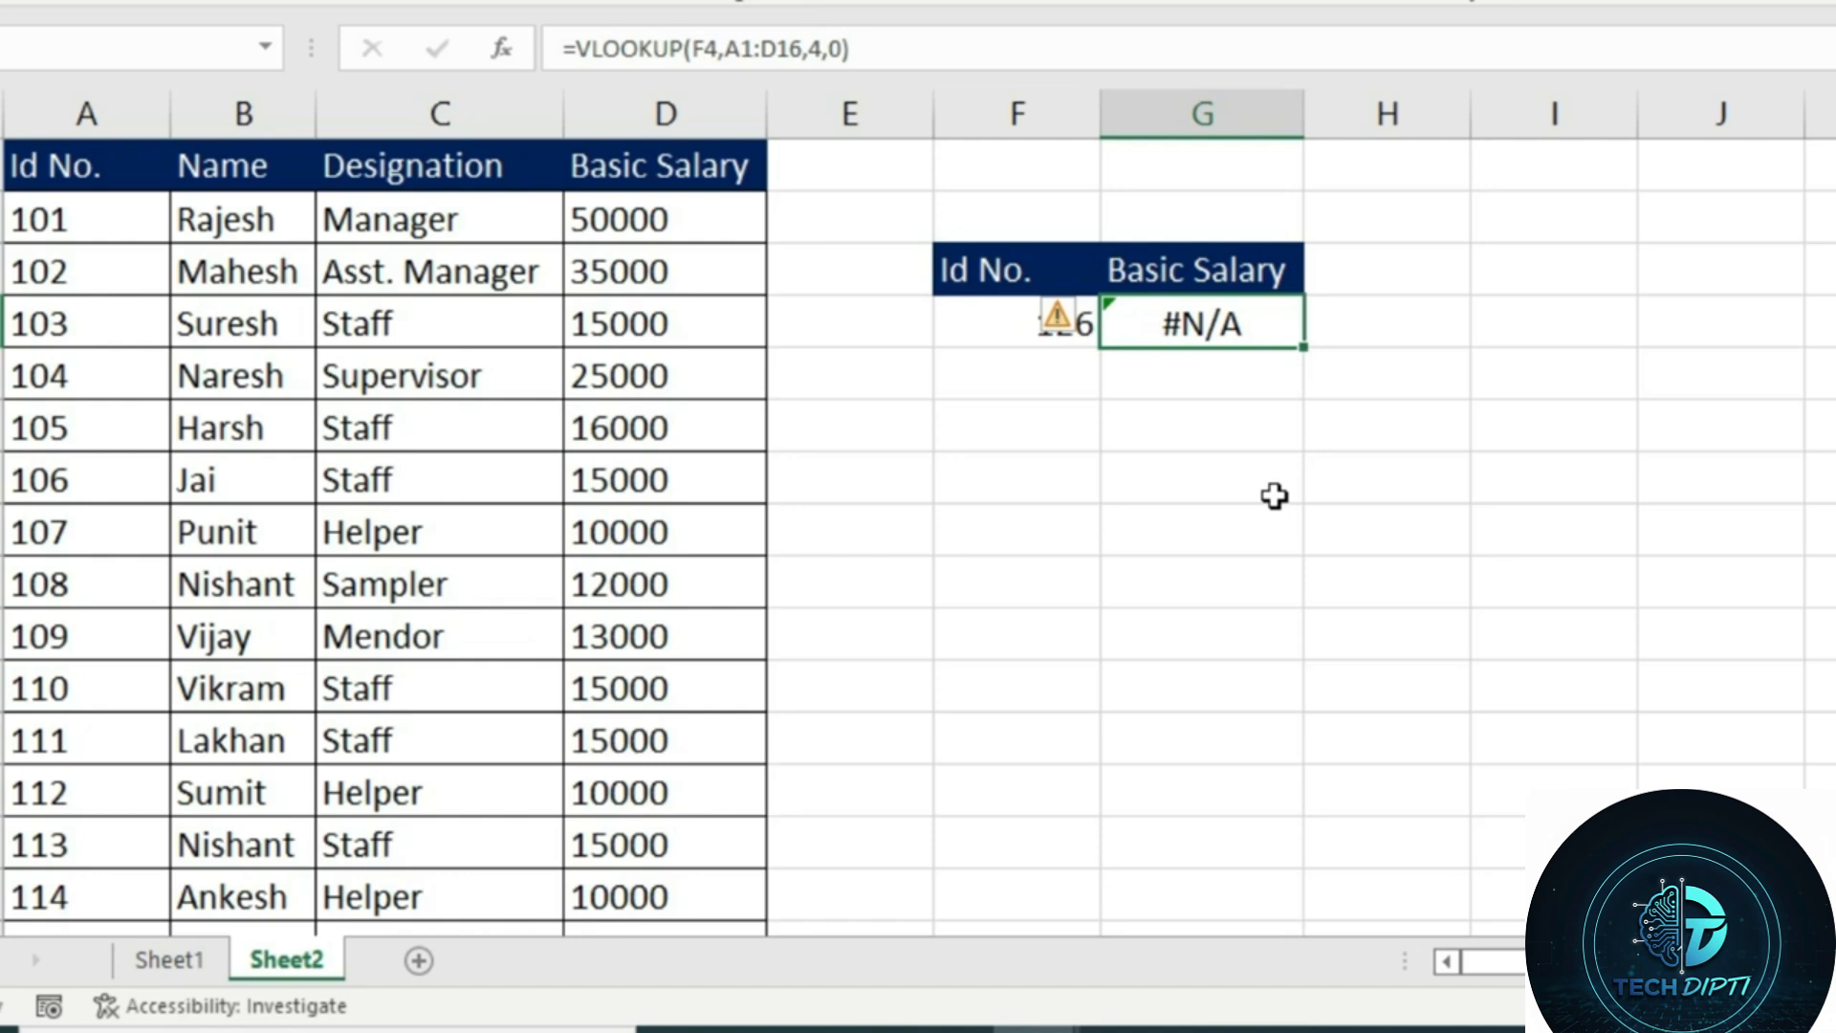
pyautogui.press('F2')
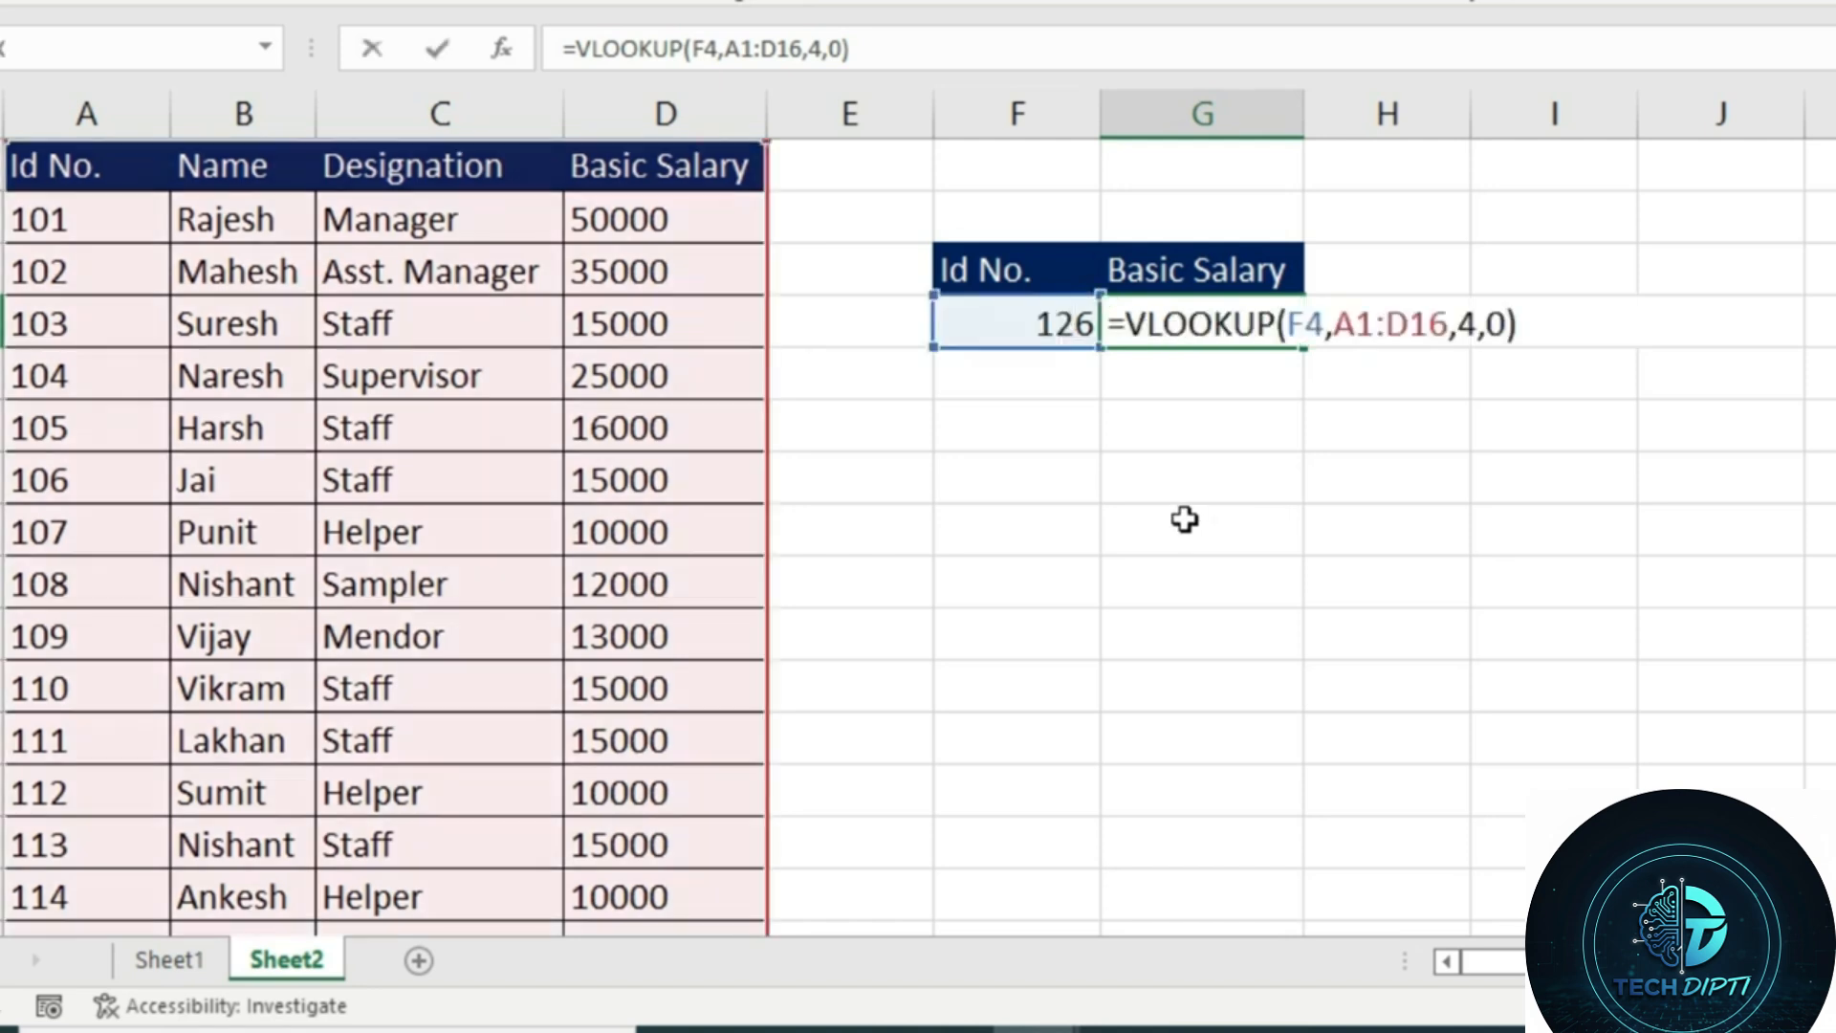
pyautogui.write('ifer')
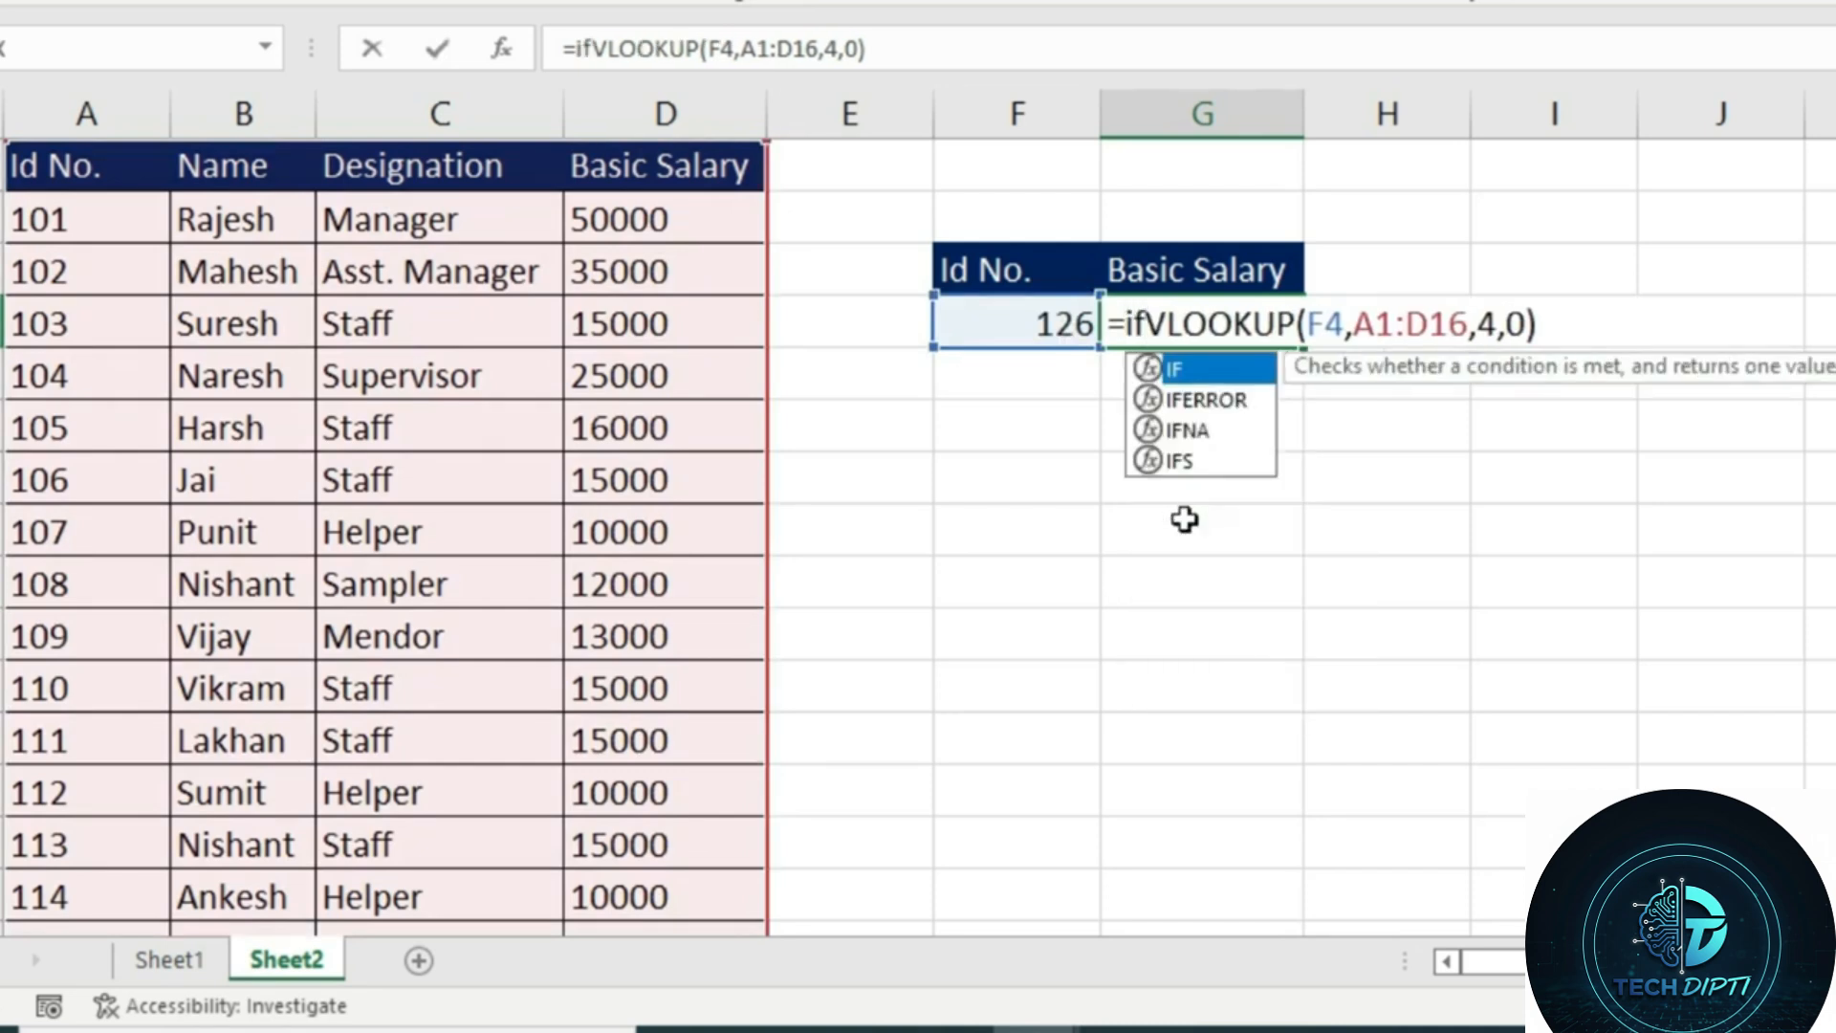
pyautogui.press('Tab')
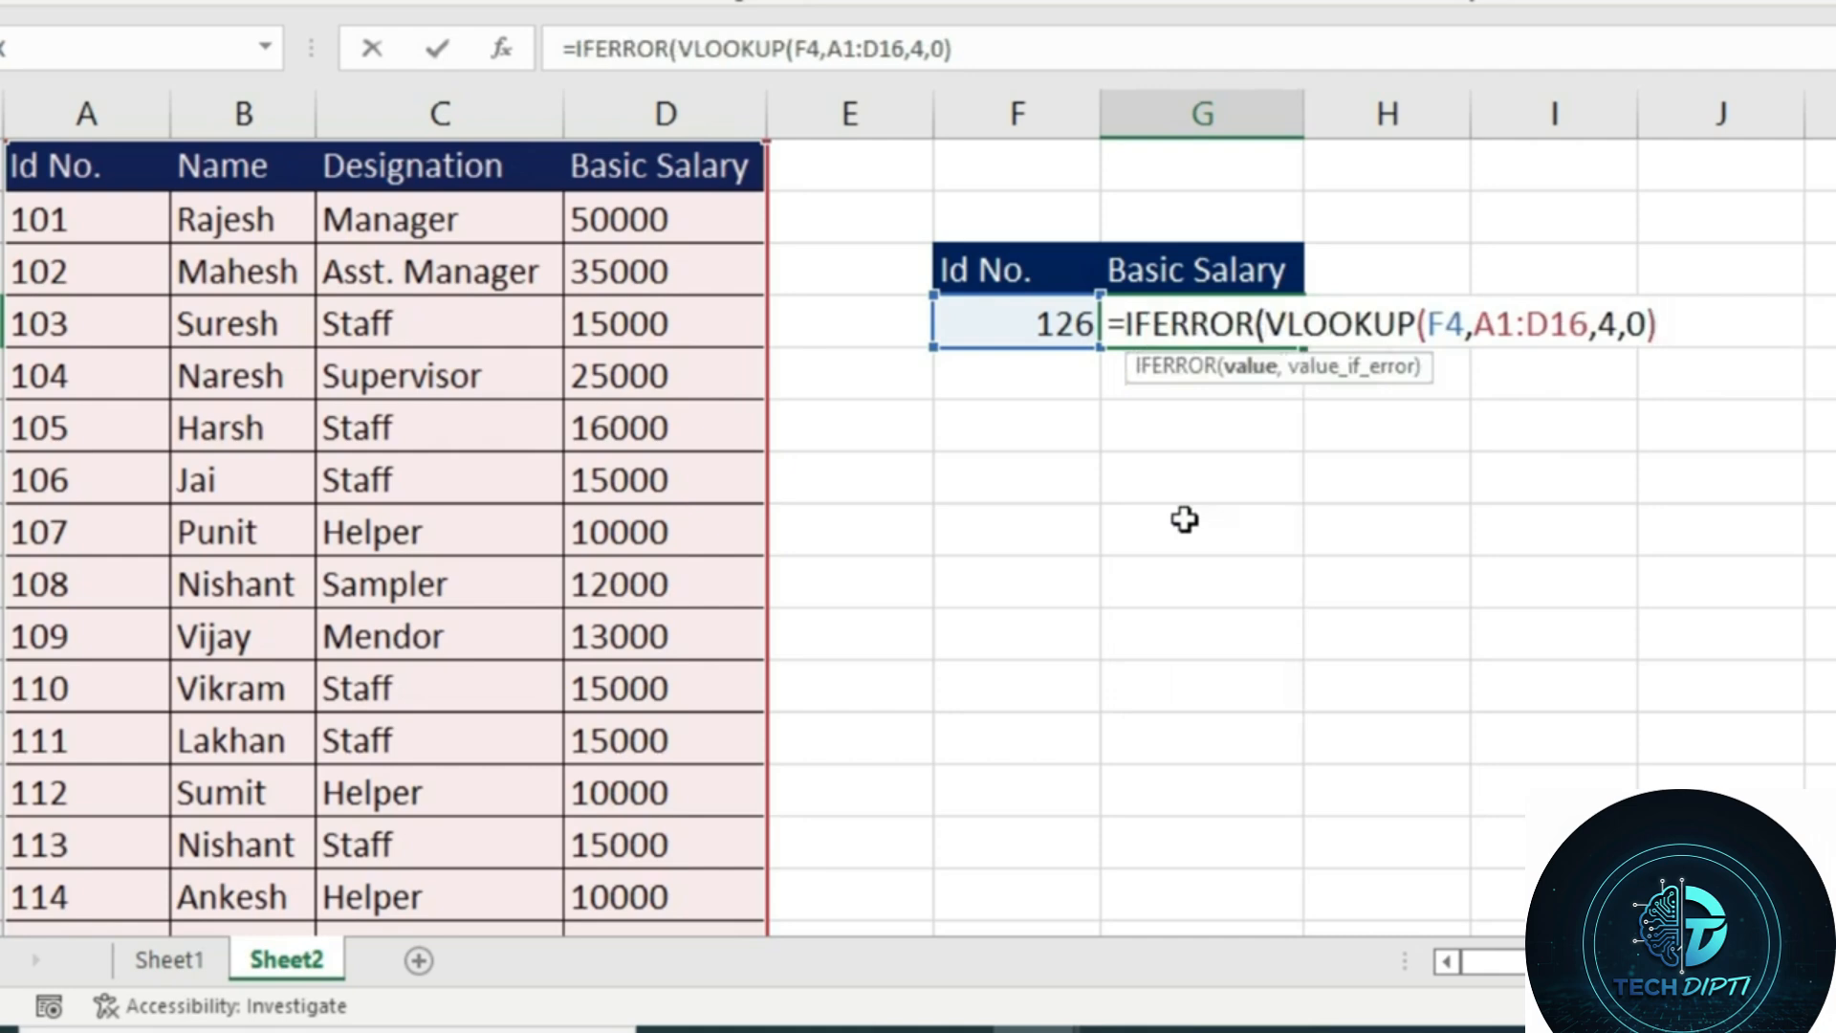
pyautogui.write(',"')
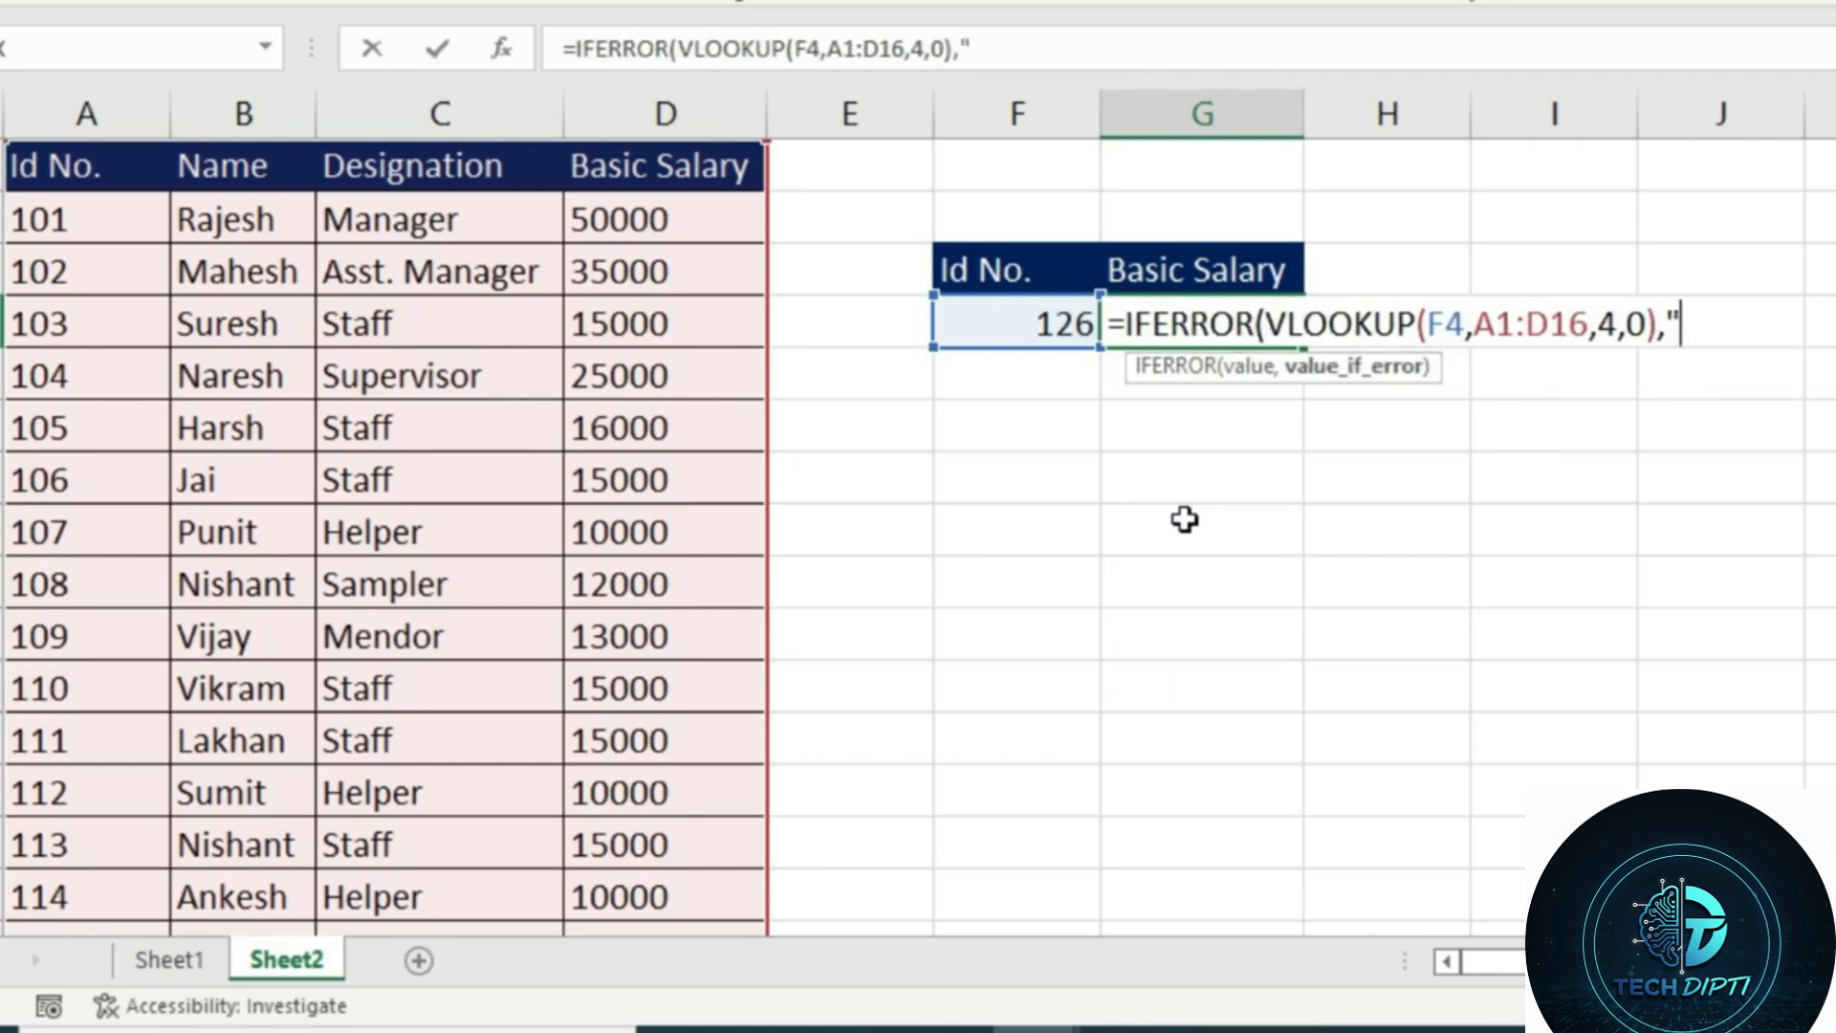
pyautogui.write('Val')
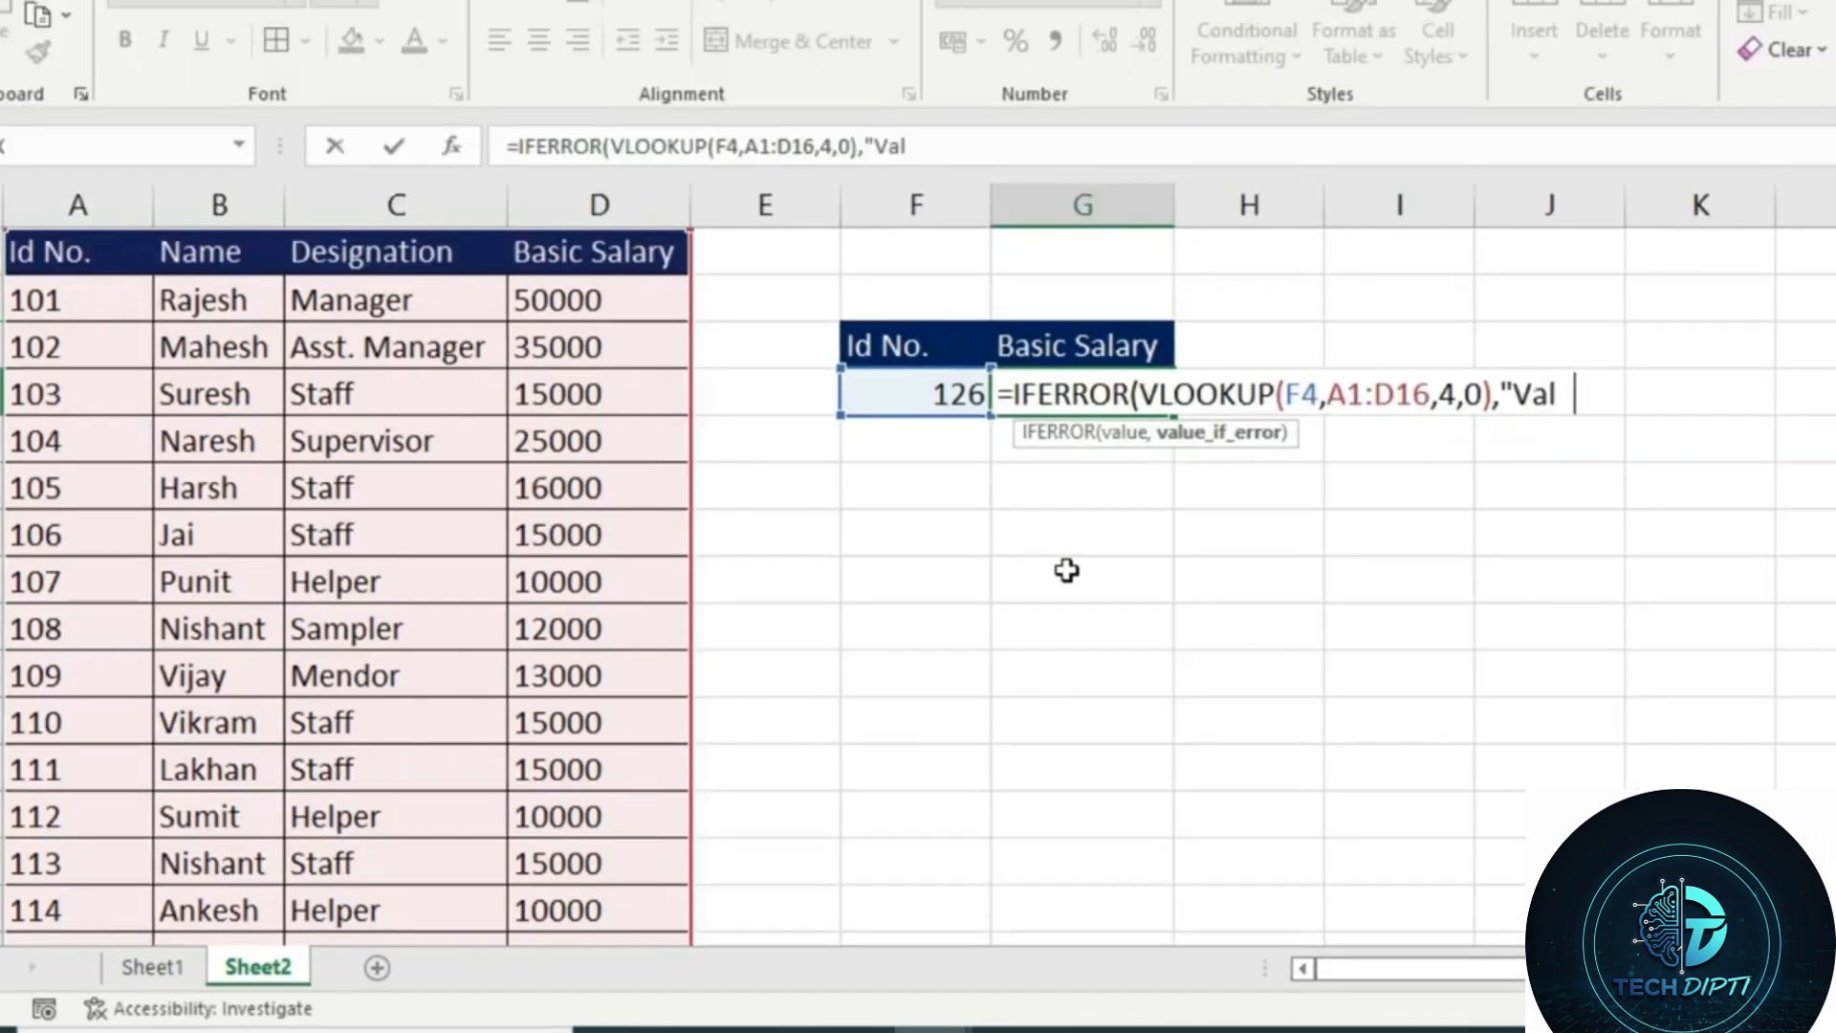
pyautogui.write('ue not fount"')
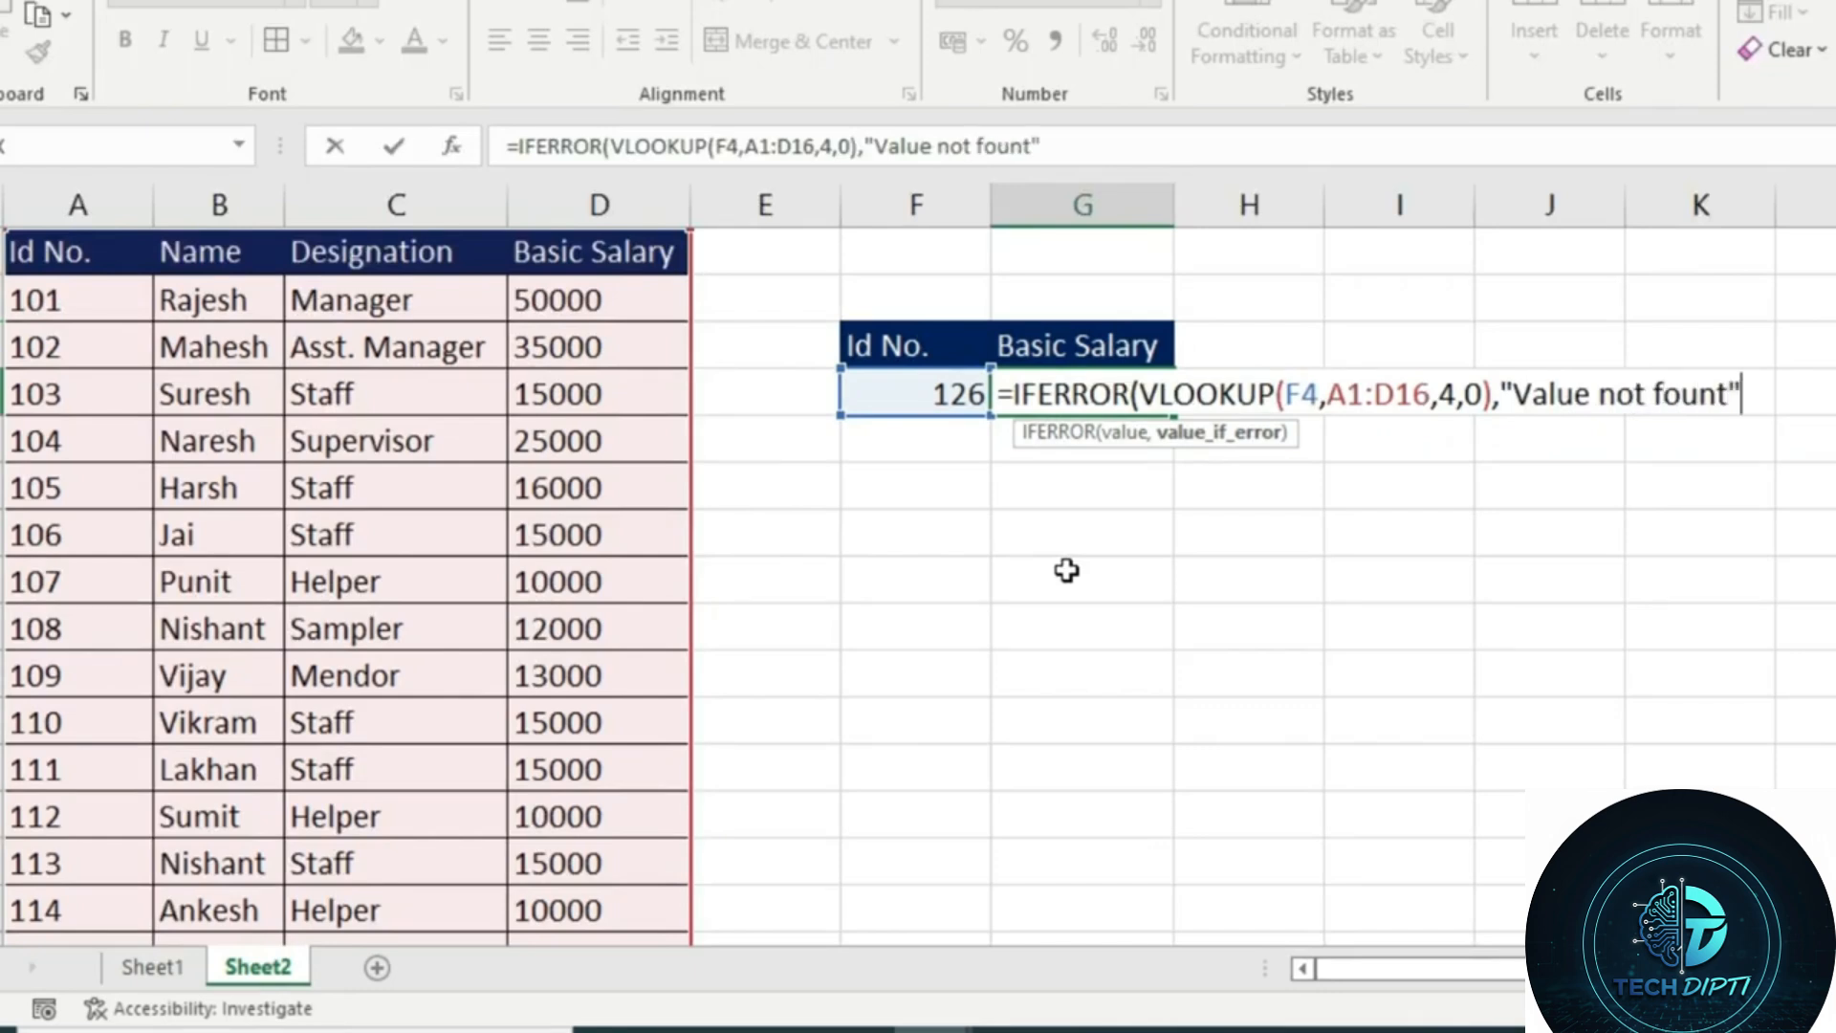
pyautogui.write(')')
pyautogui.press('Return')
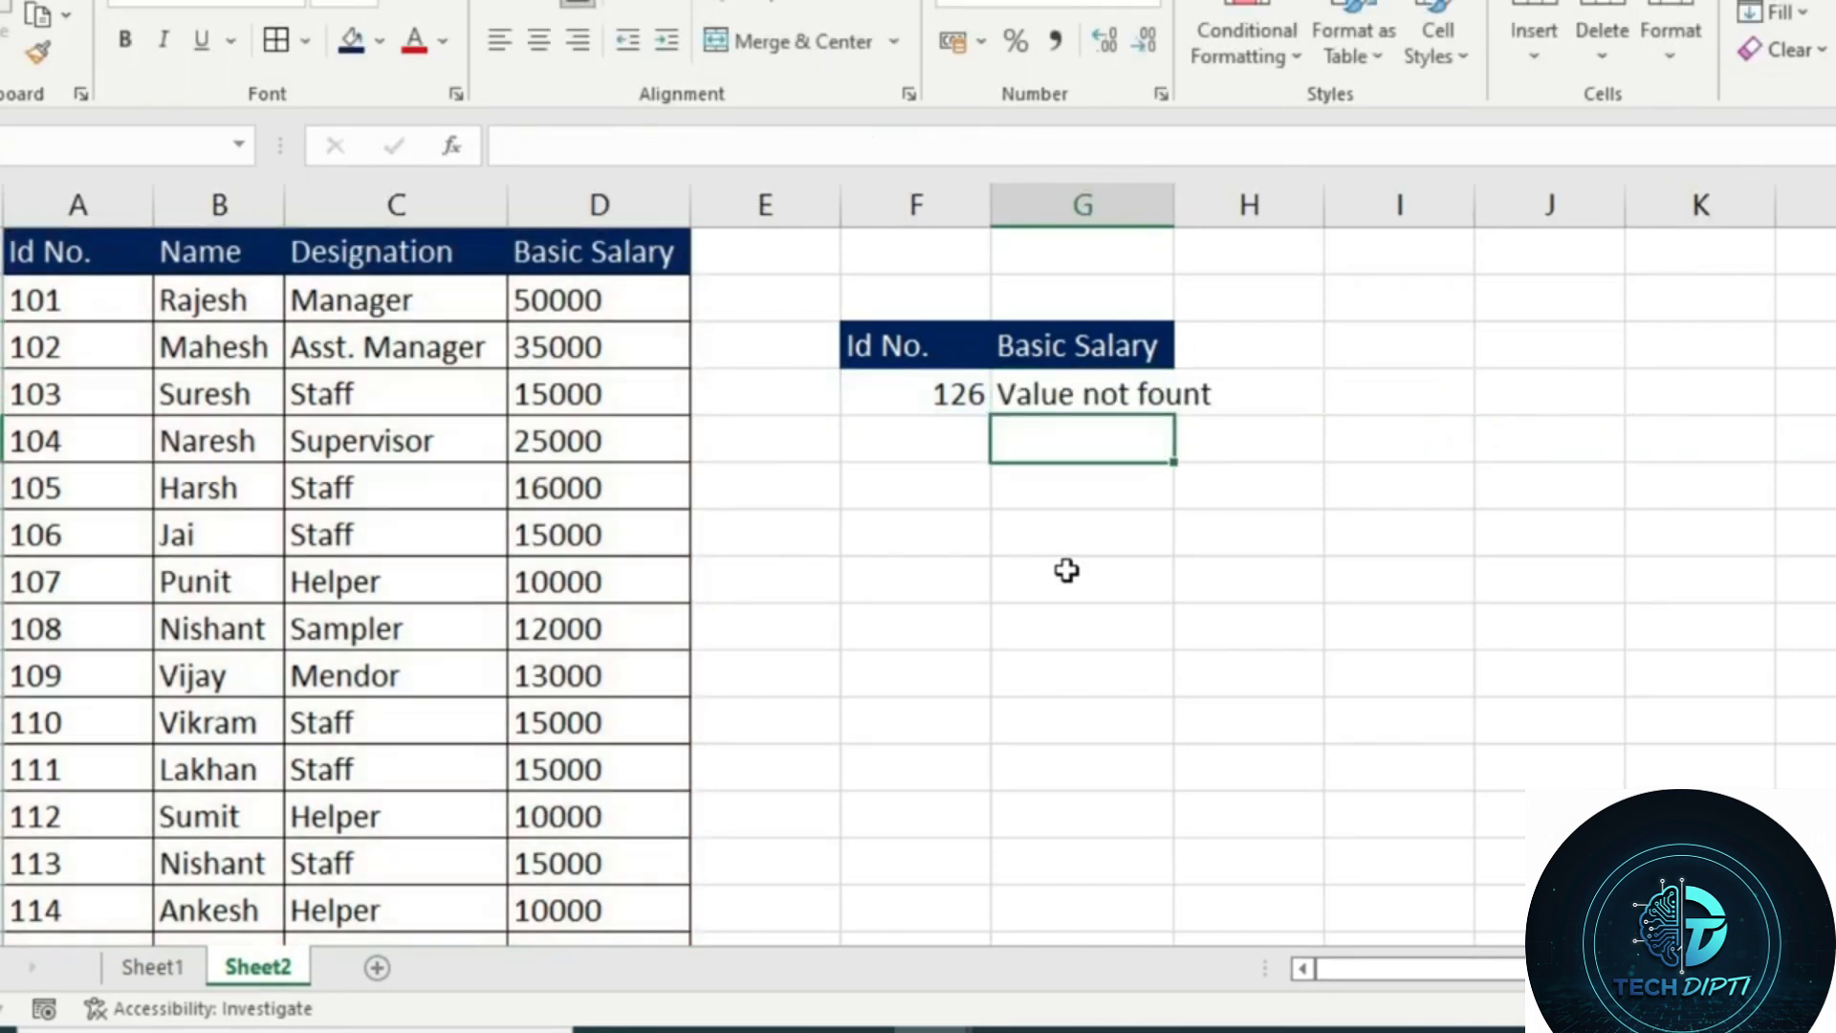
# Check the Id No. list down to its last row and set the lookup value in F4 to 116
pyautogui.click(932, 396)
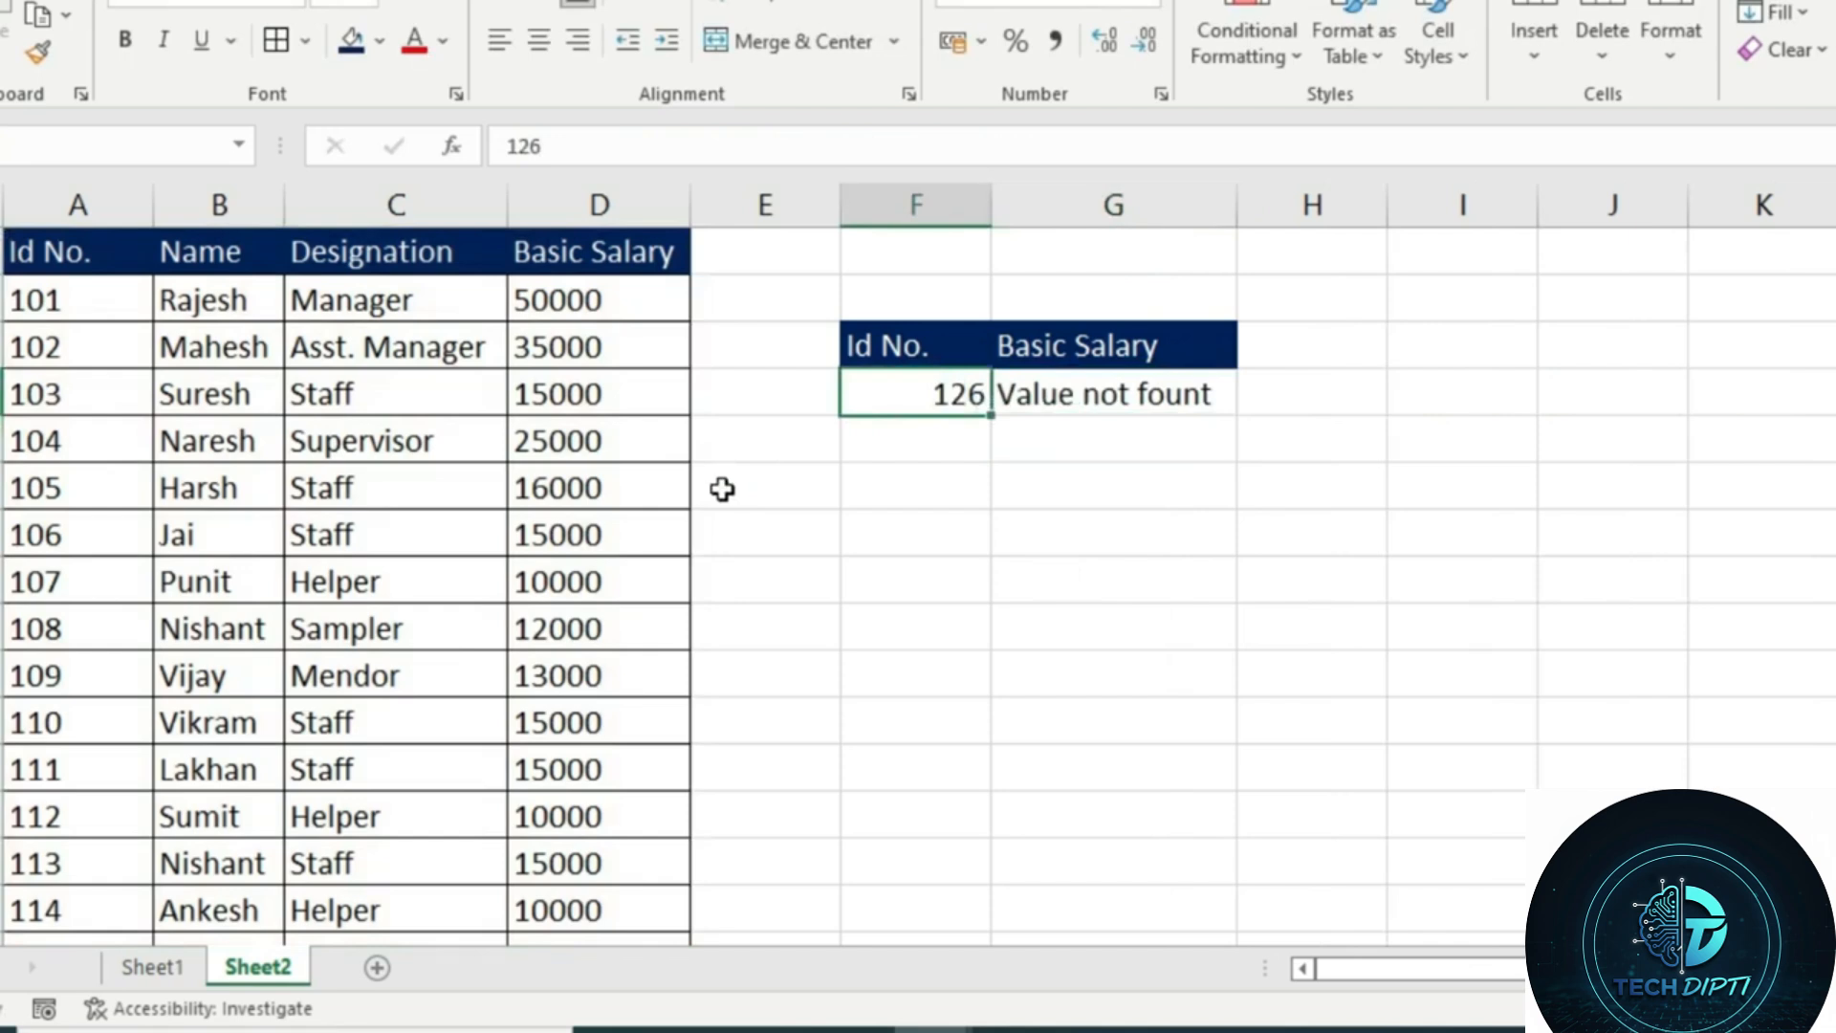
pyautogui.scroll(-2, 364, 525)
pyautogui.scroll(2, 703, 726)
pyautogui.click(899, 419)
pyautogui.click(900, 397)
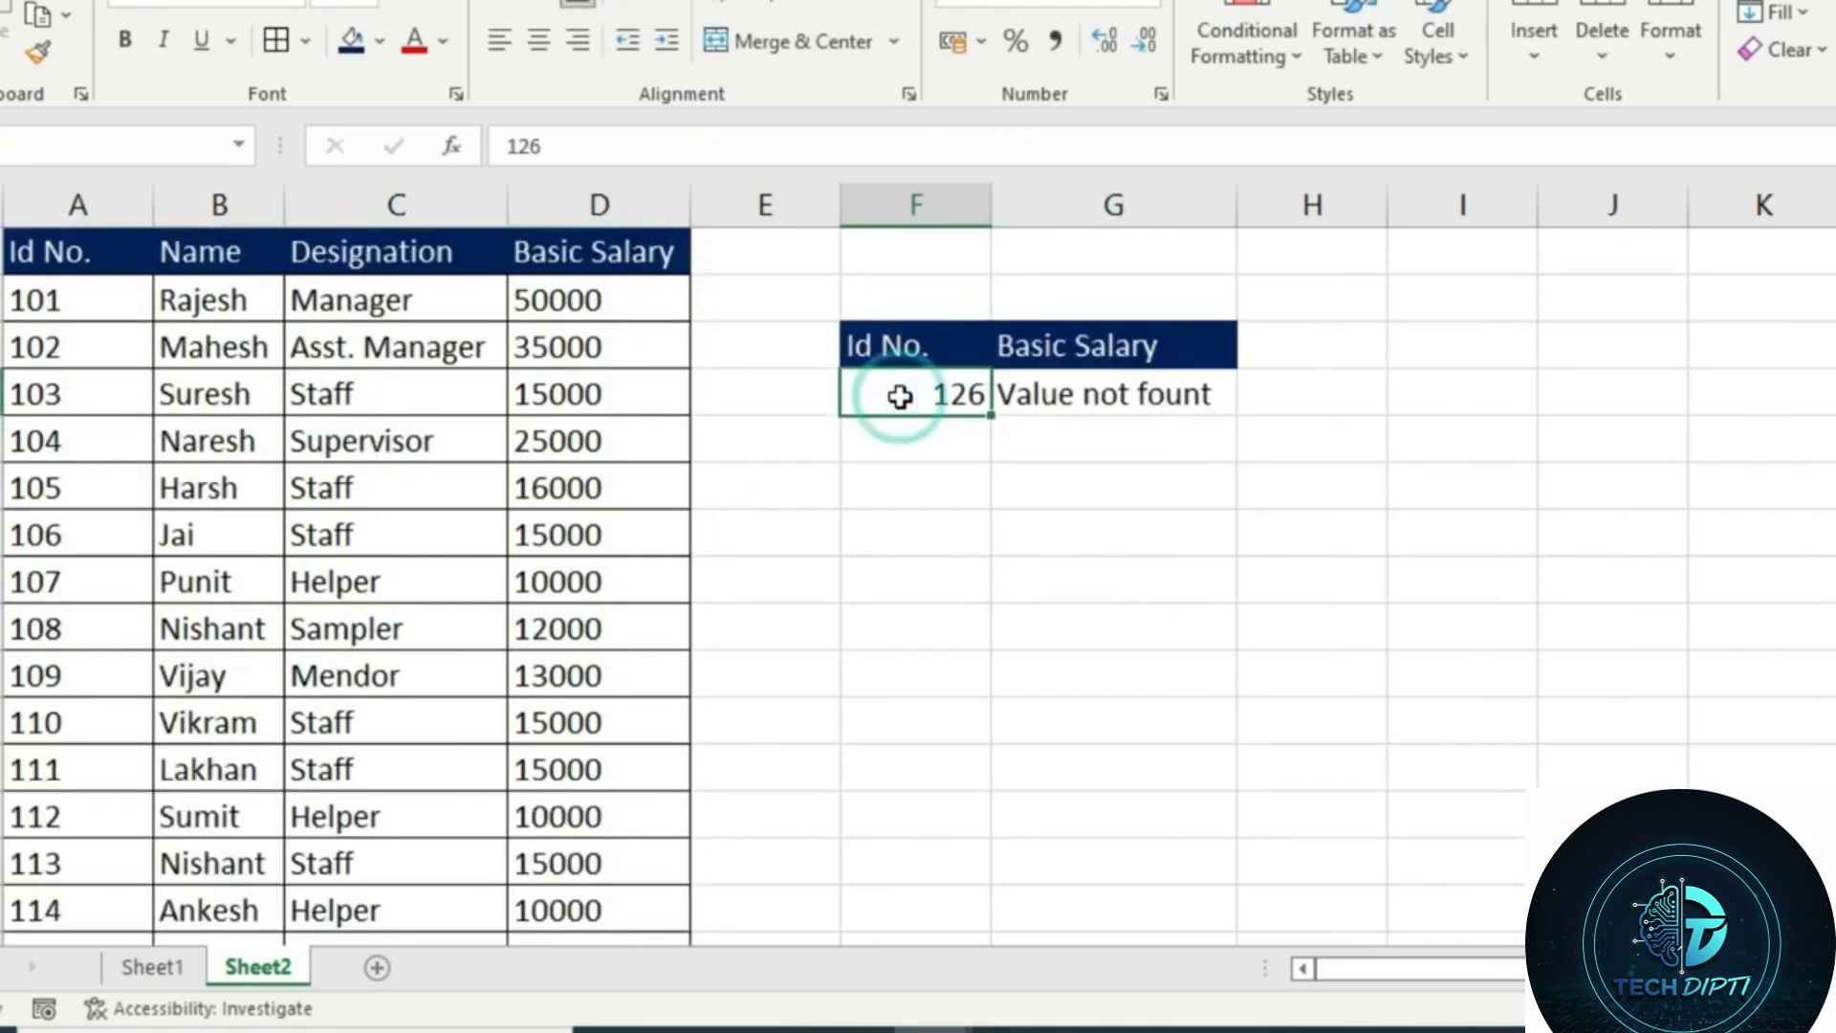
pyautogui.write('116')
pyautogui.press('Return')
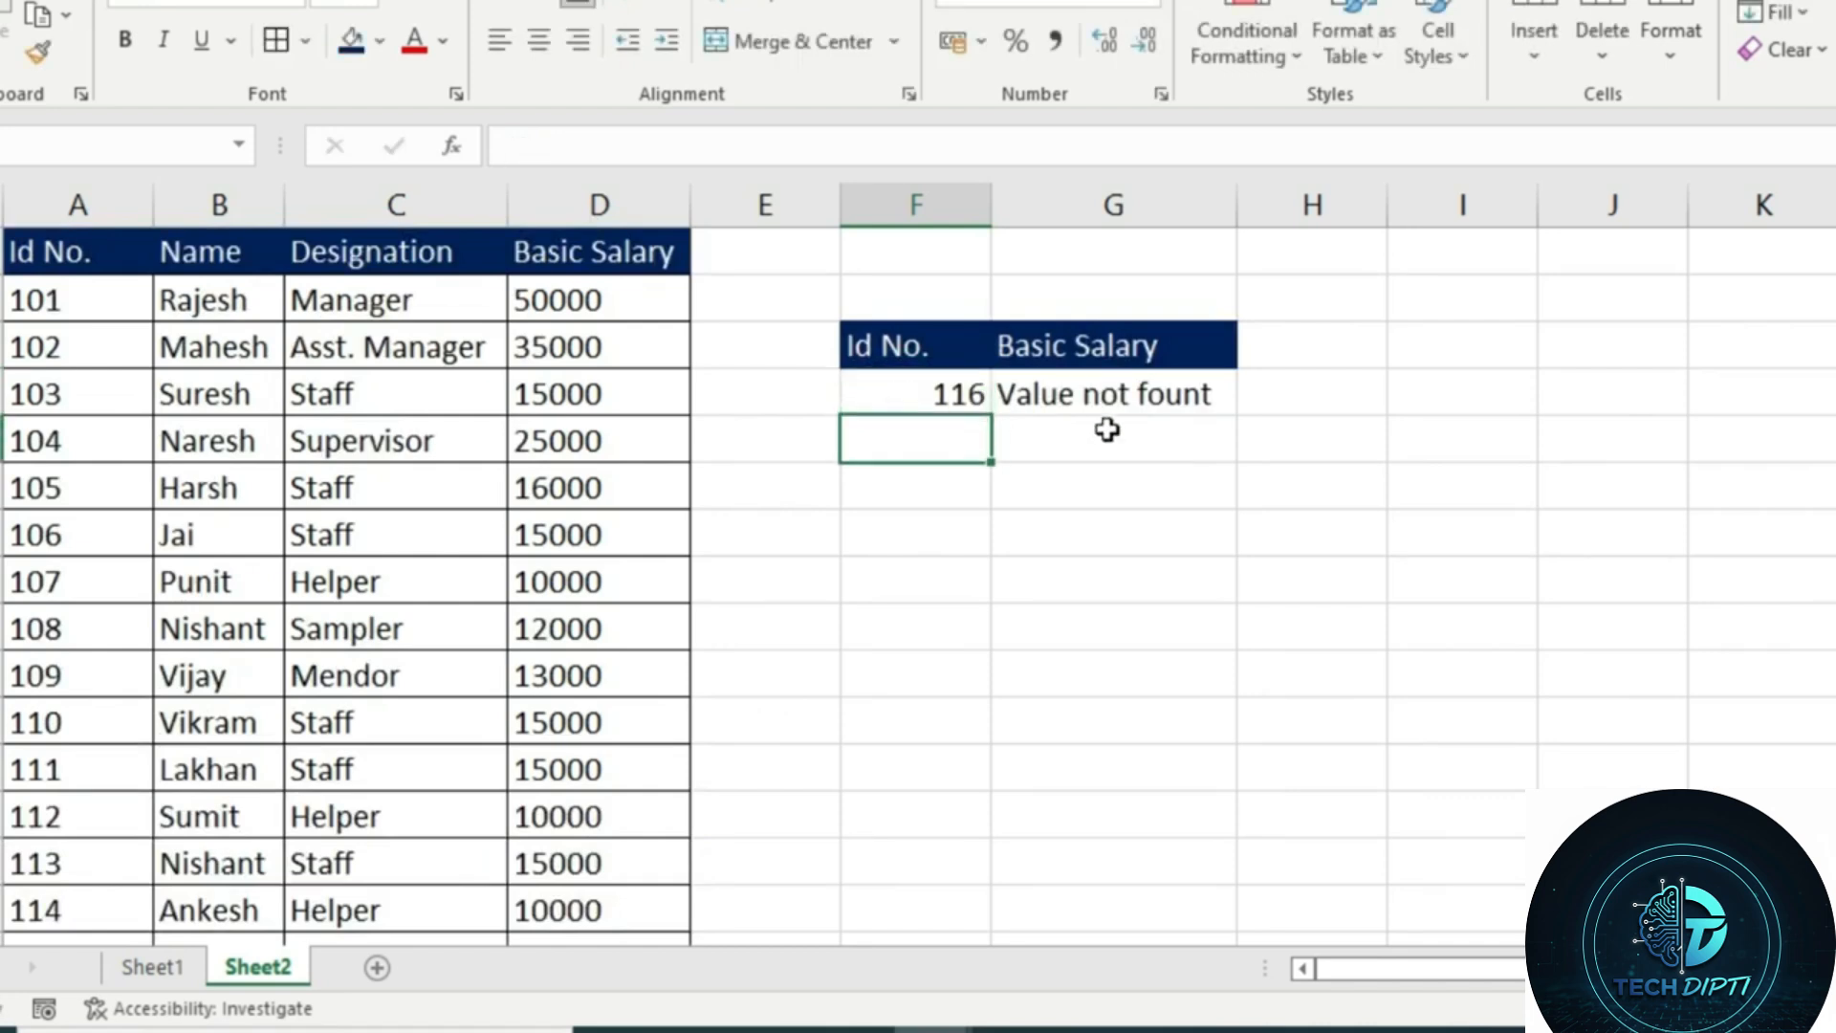
# Set the Id No. lookup value in F4 to 104 and open the Basic Salary formula in G4 for review
pyautogui.click(961, 402)
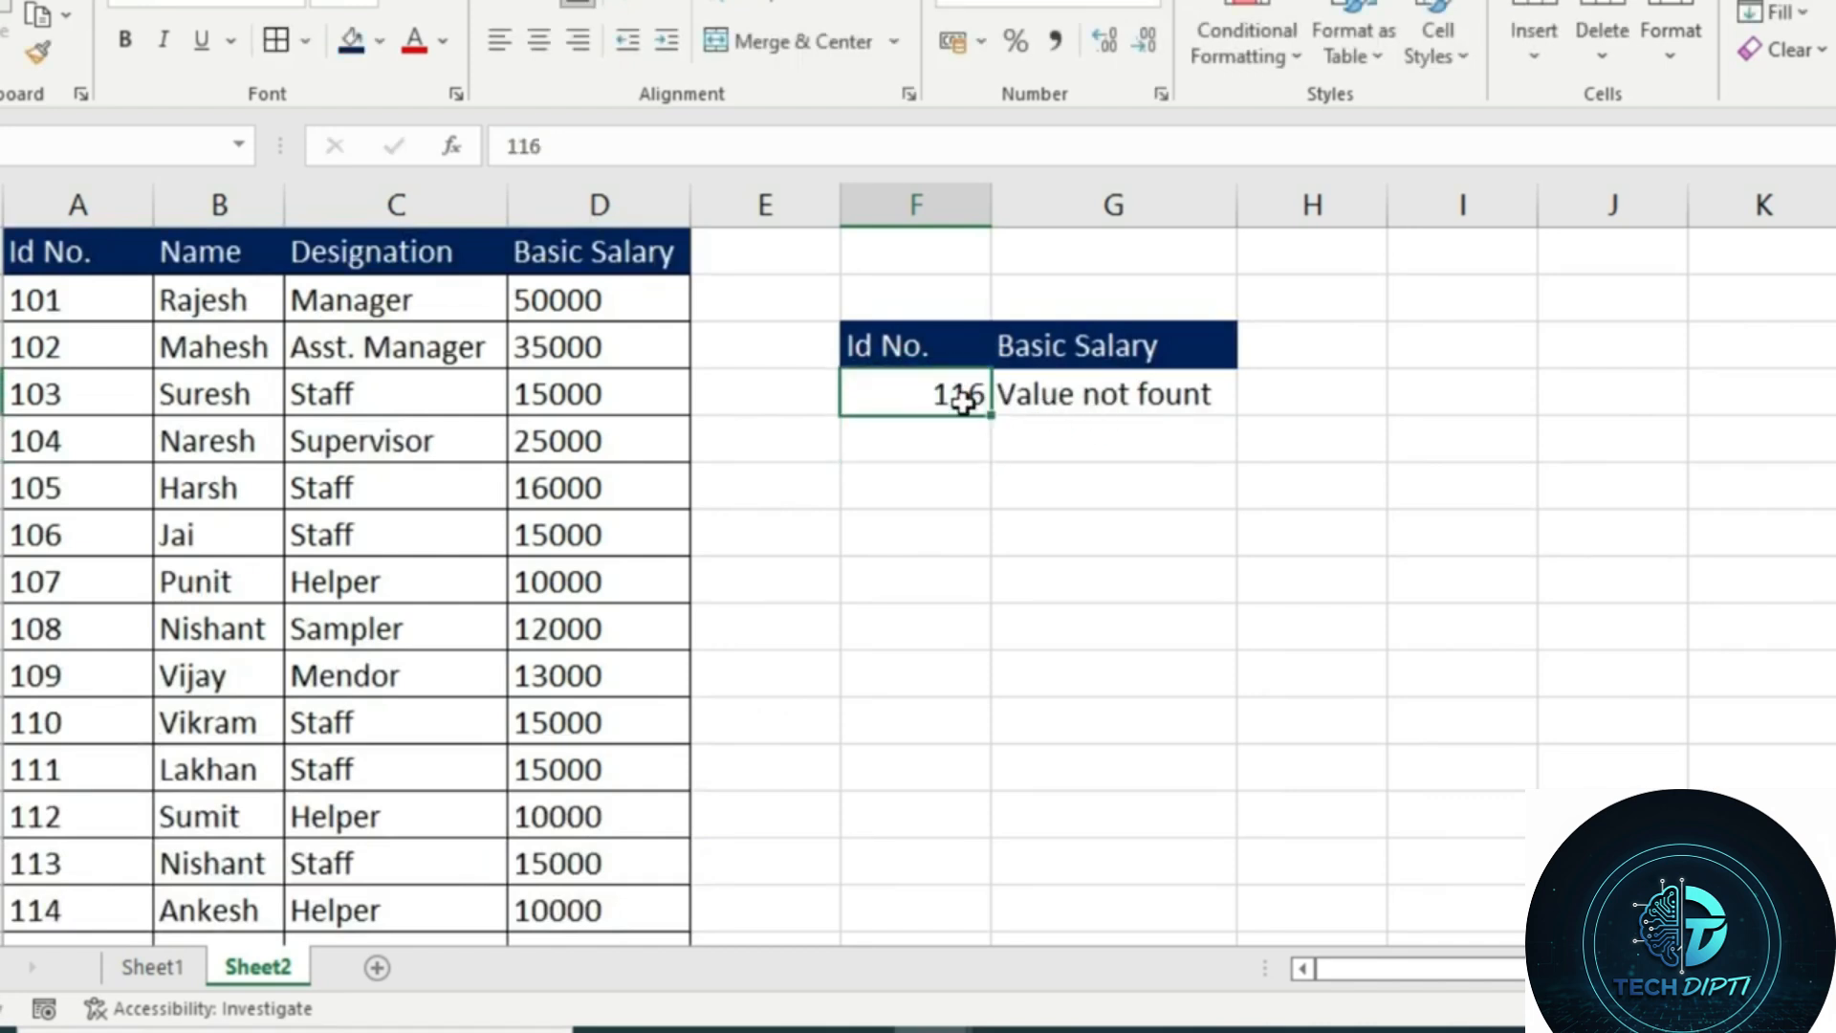
pyautogui.write('104')
pyautogui.press('Return')
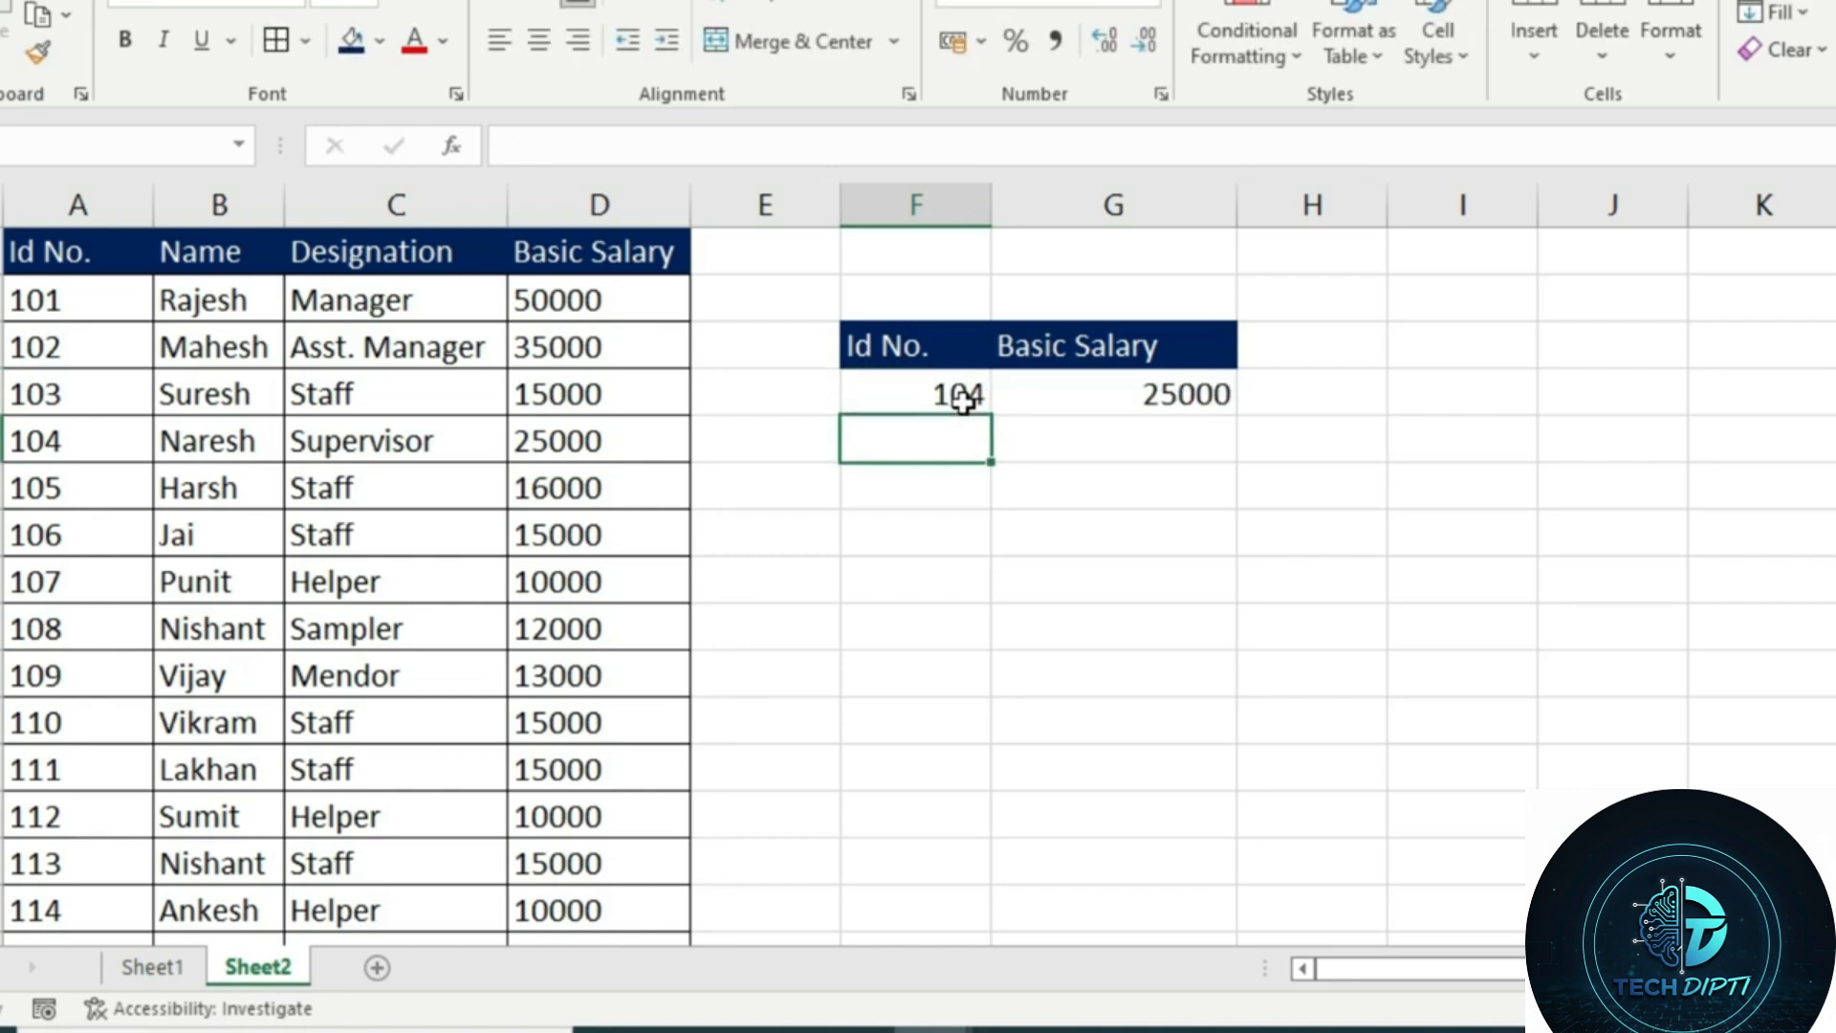
pyautogui.click(1036, 398)
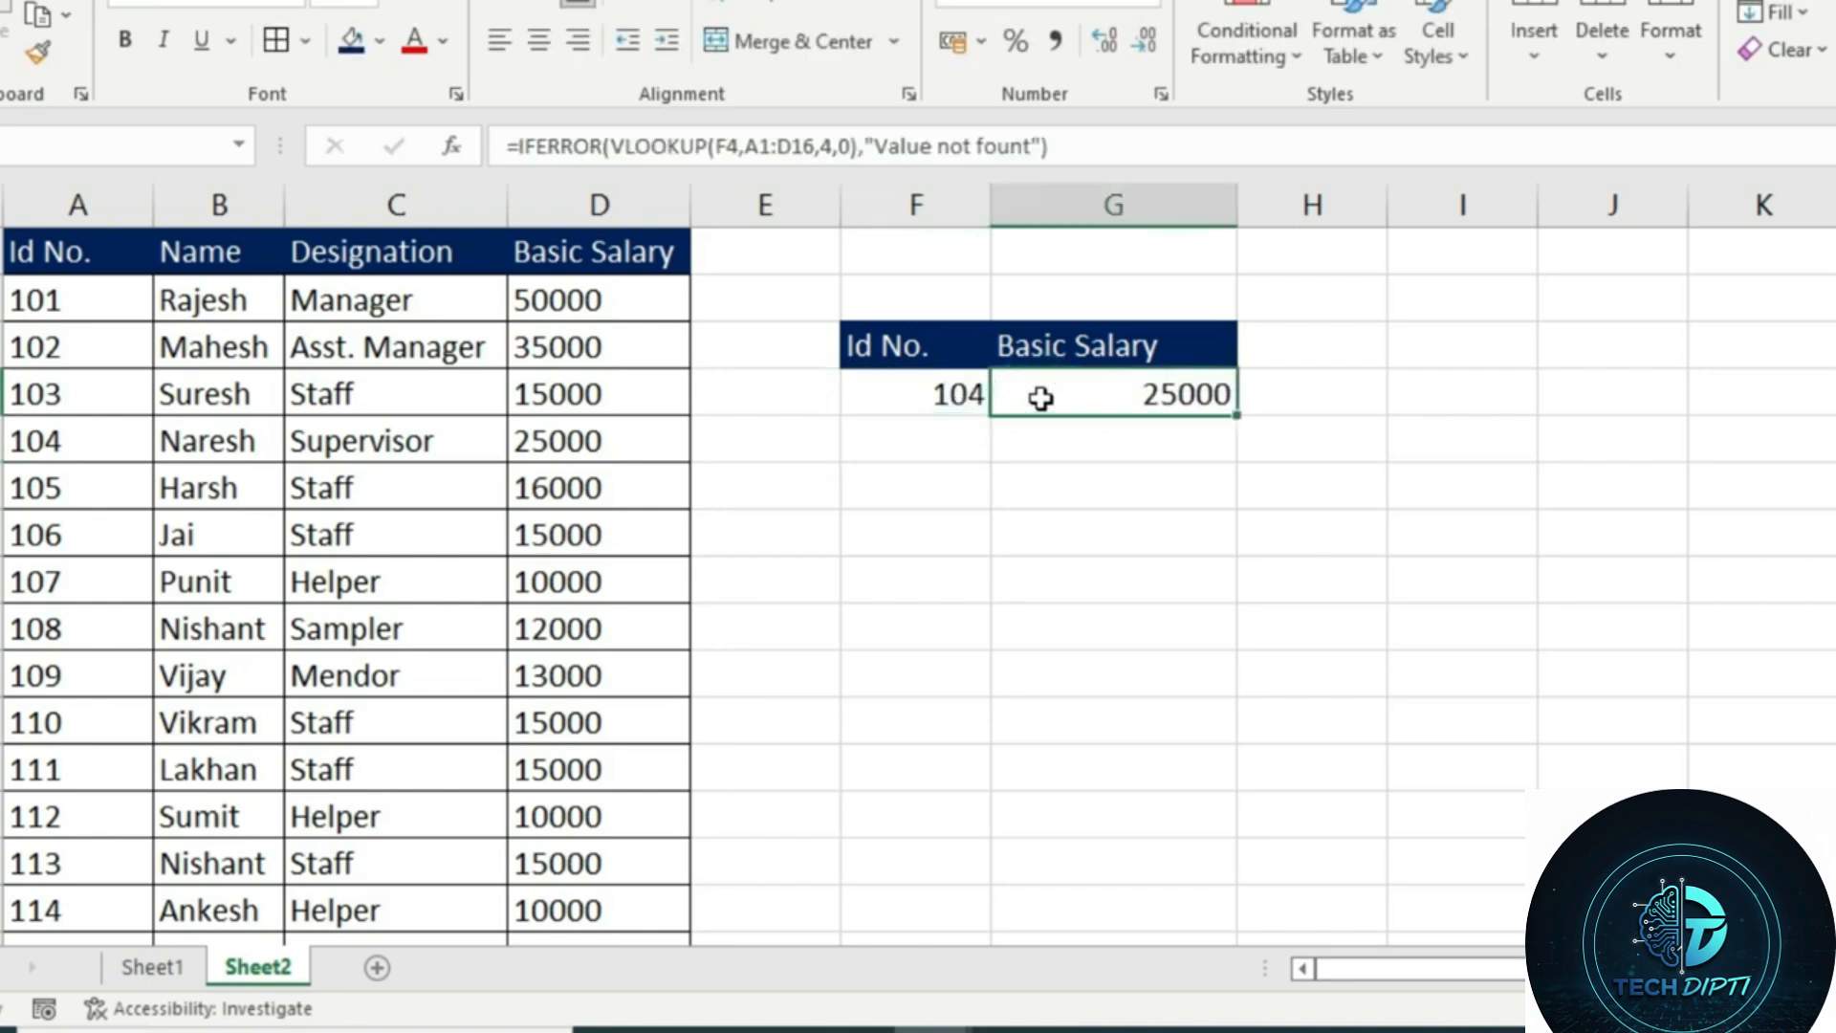
pyautogui.press('F2')
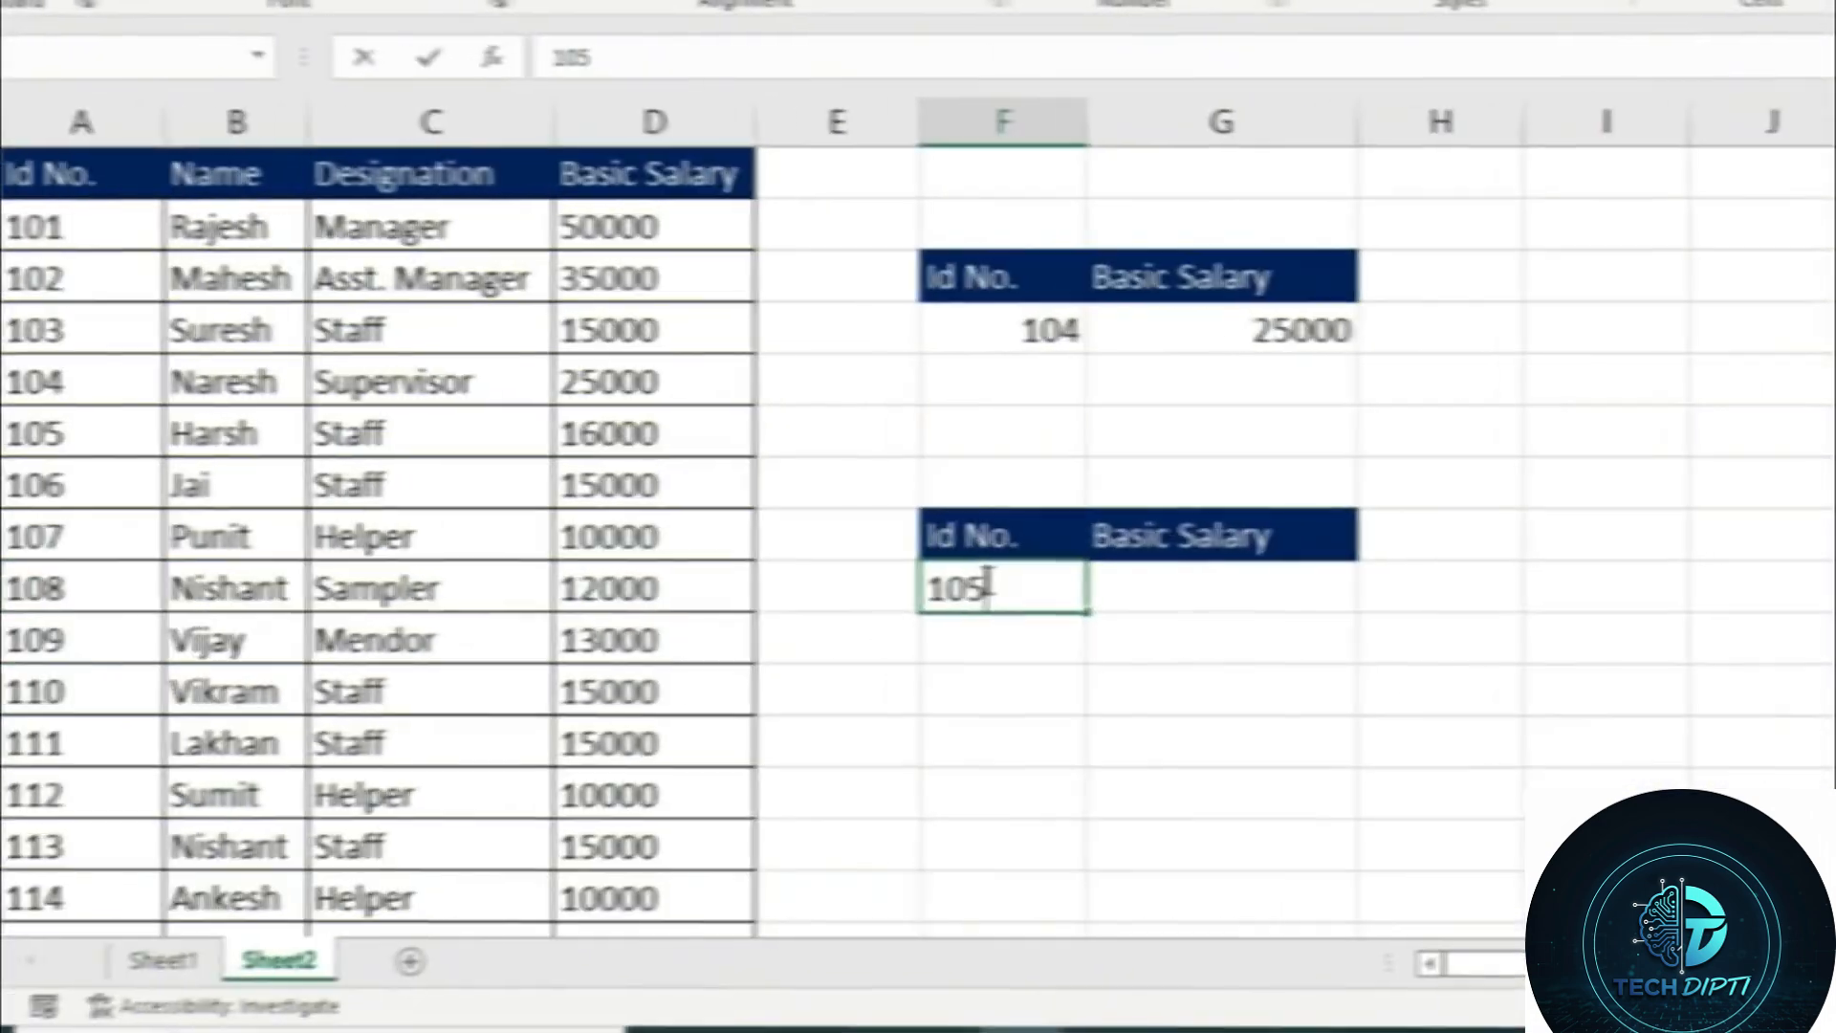
# Enter 105 as the Id No. in F9 and start an XLOOKUP in G9 with lookup value F9 and lookup array A1:A16
pyautogui.press('Tab')
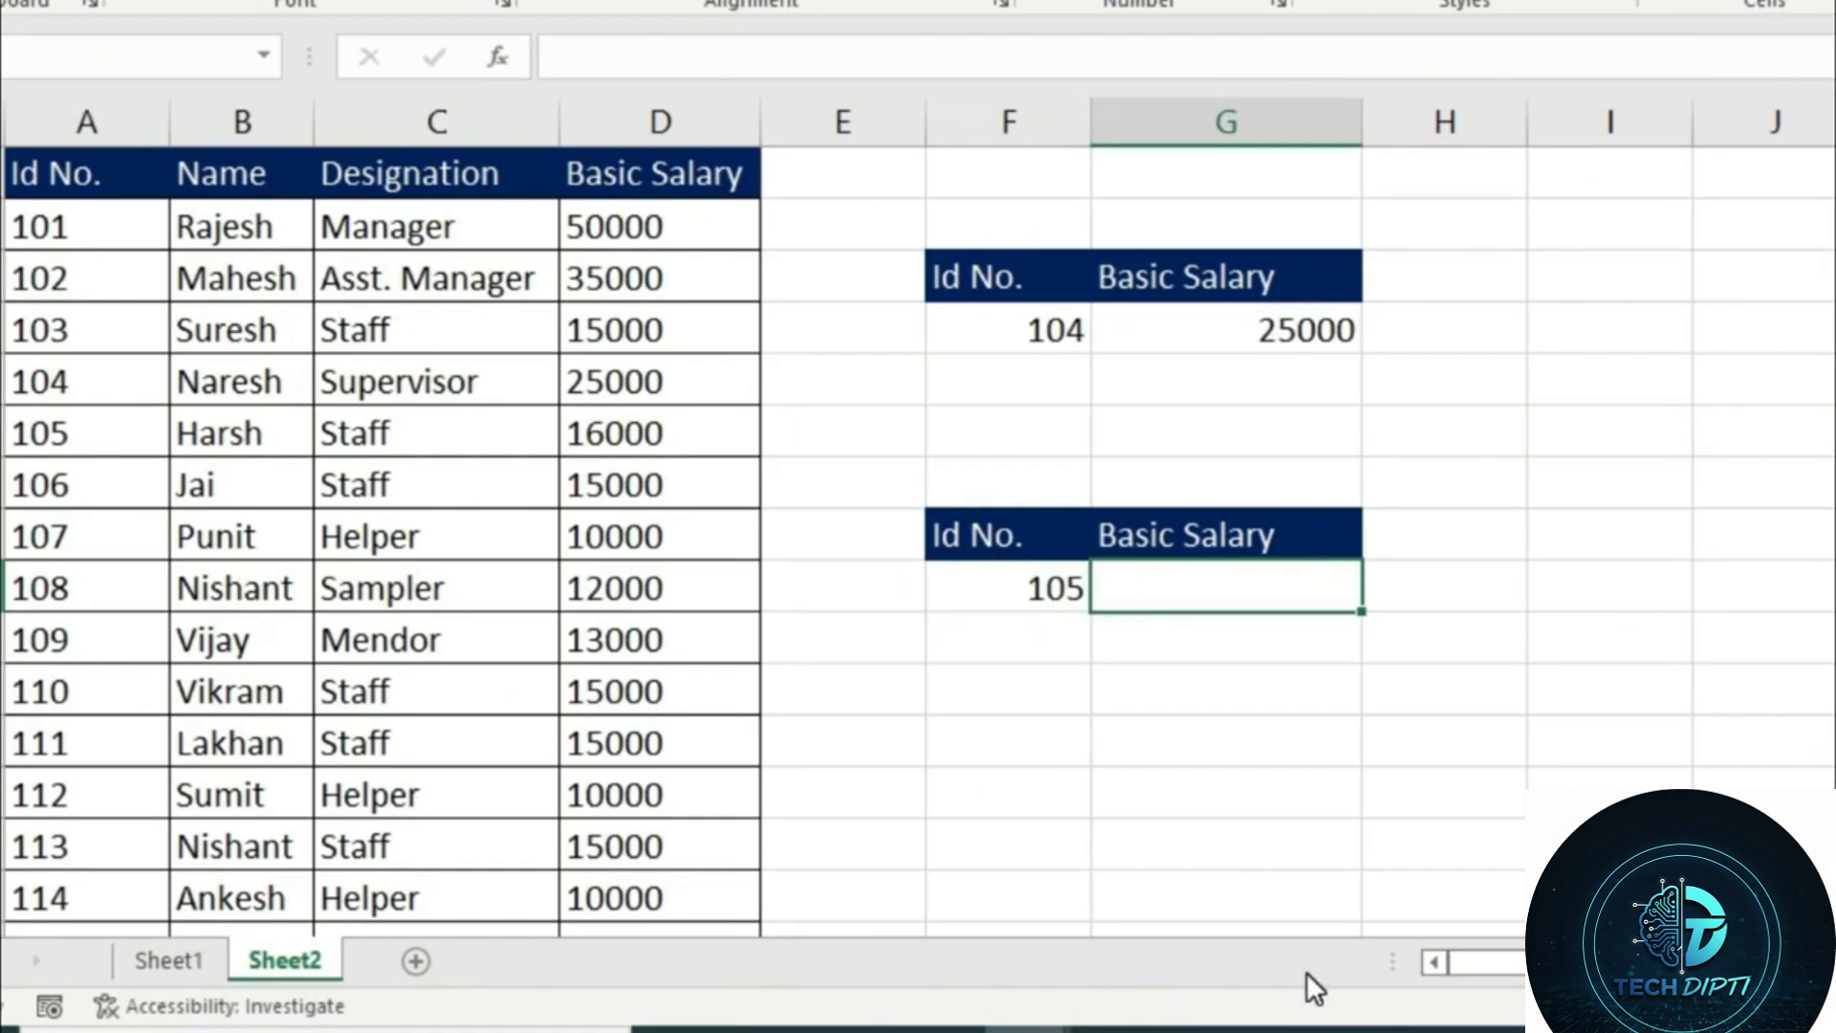
pyautogui.write('=xl')
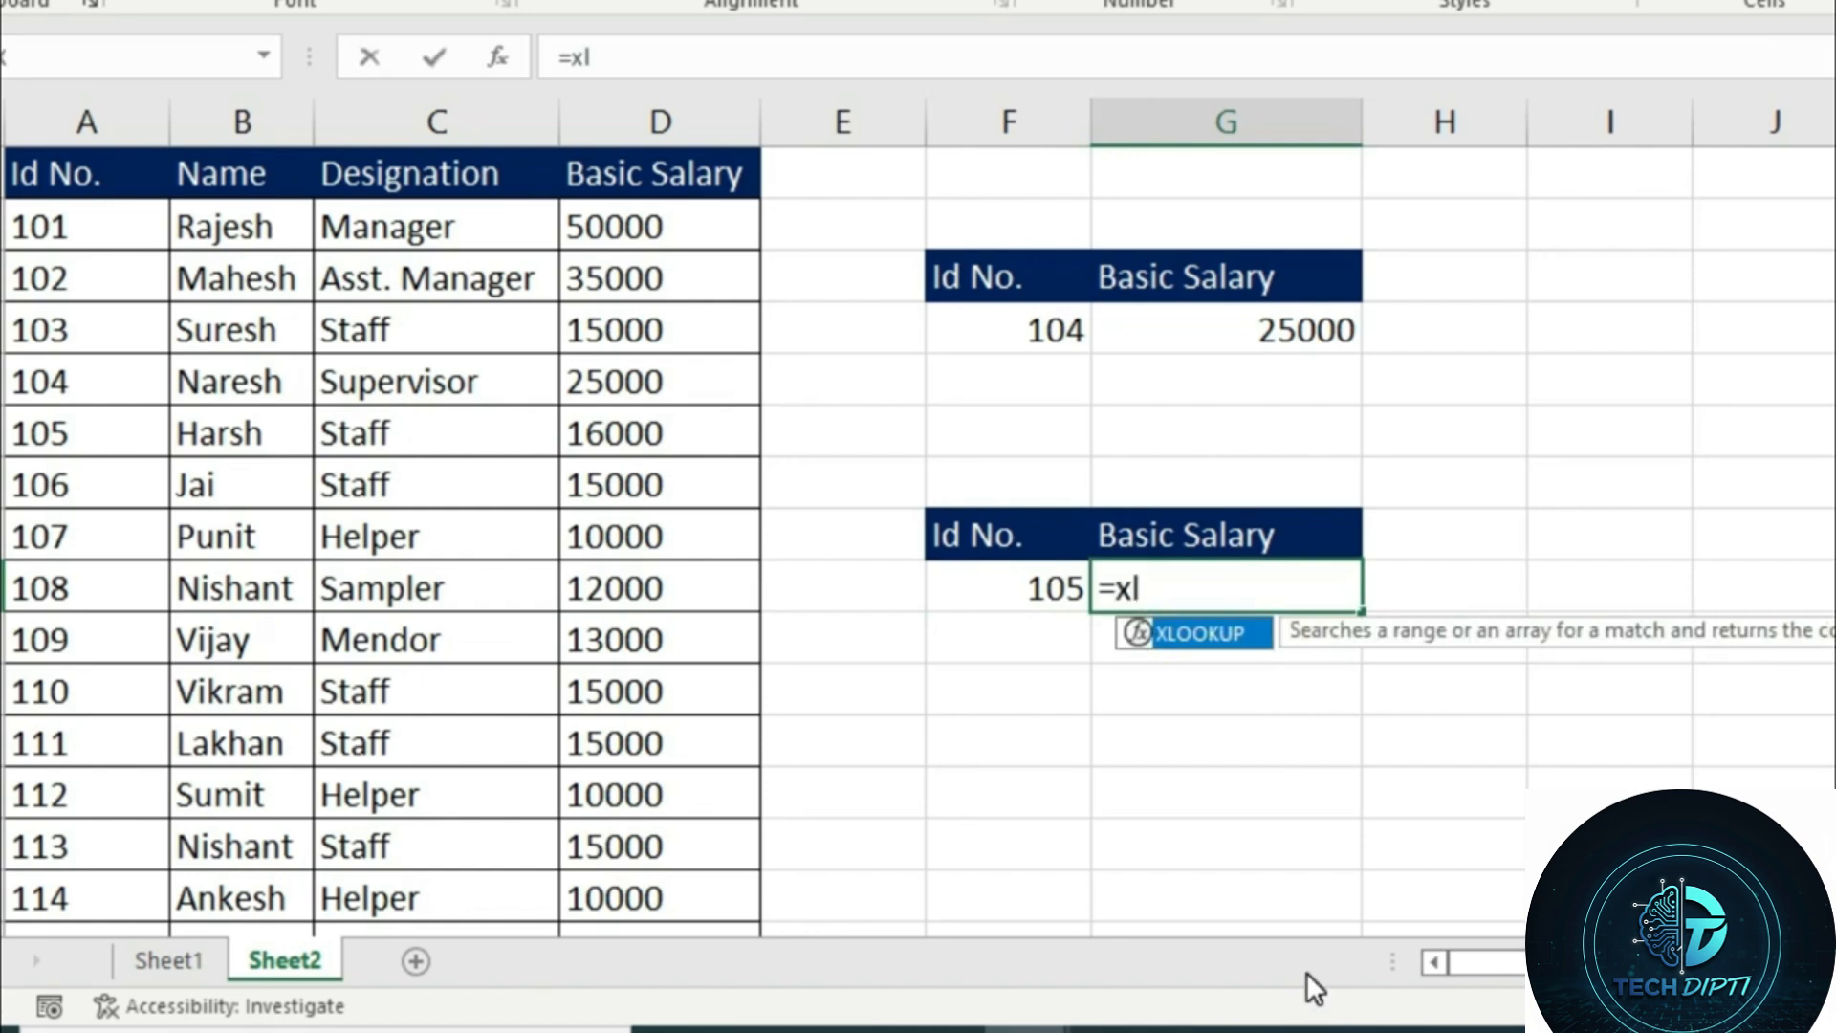
pyautogui.press('Tab')
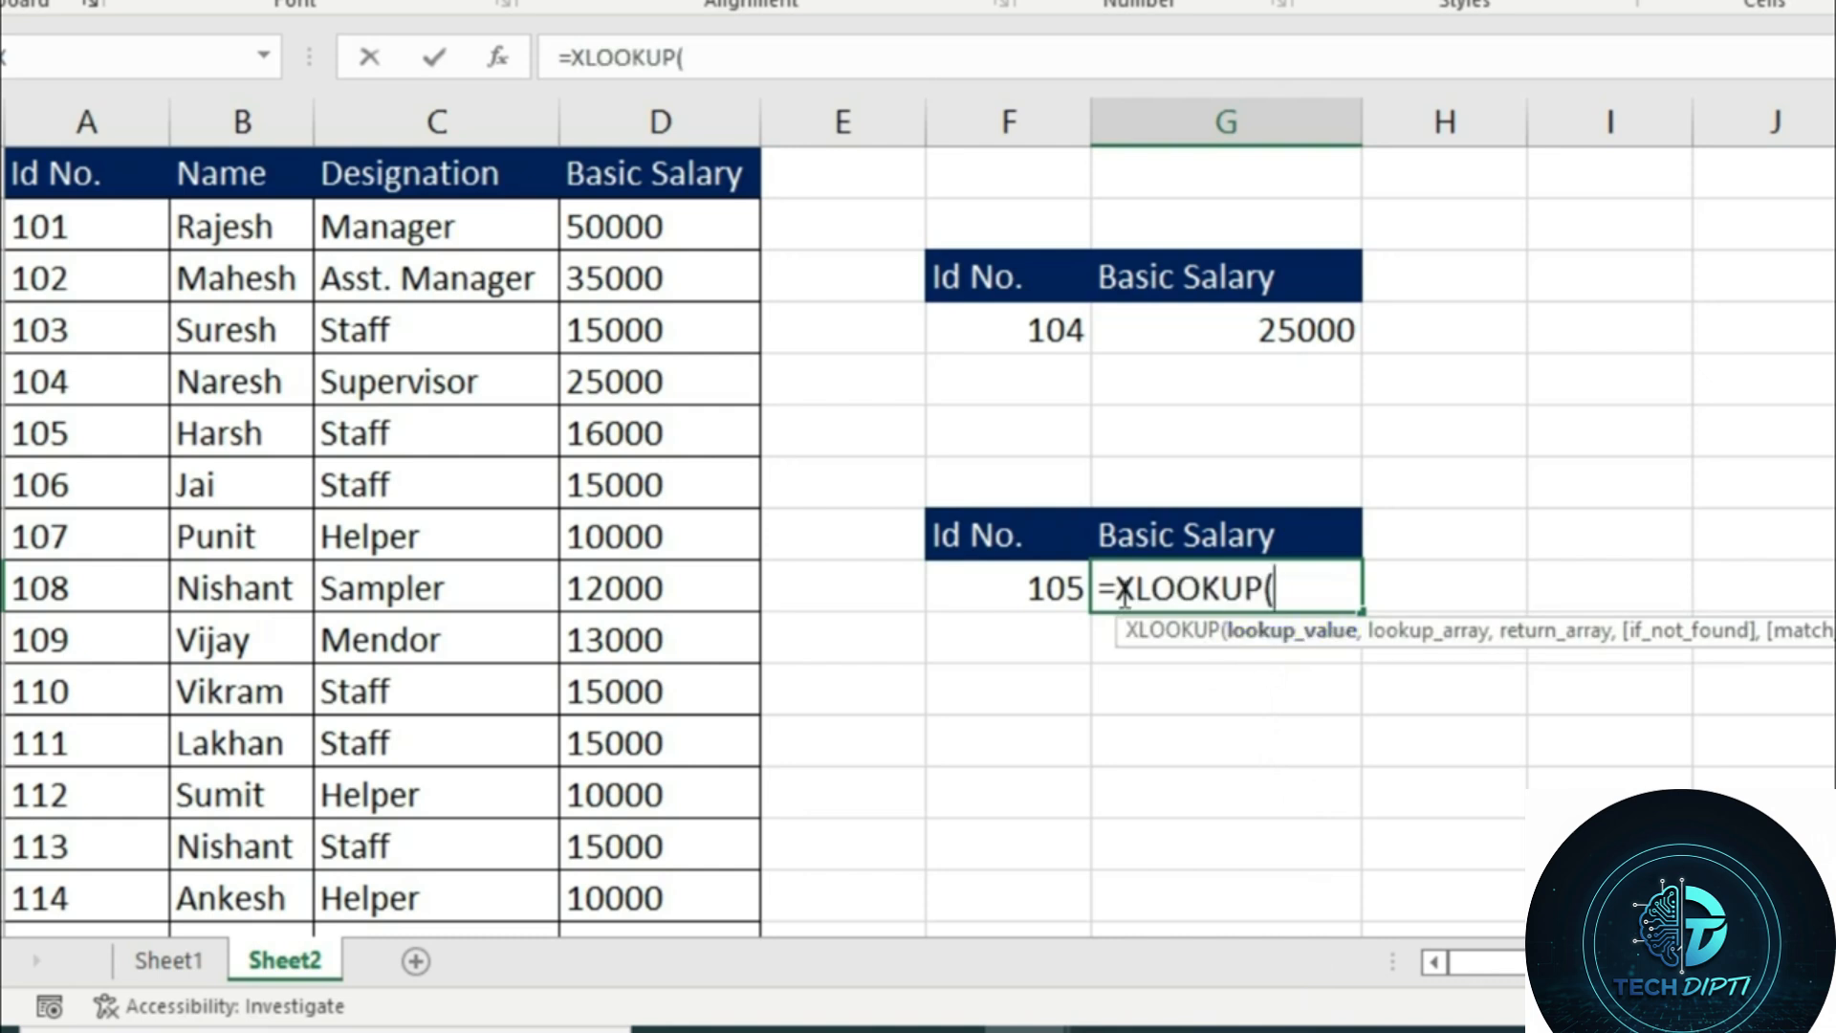
pyautogui.click(1012, 578)
pyautogui.moveTo(1114, 1031)
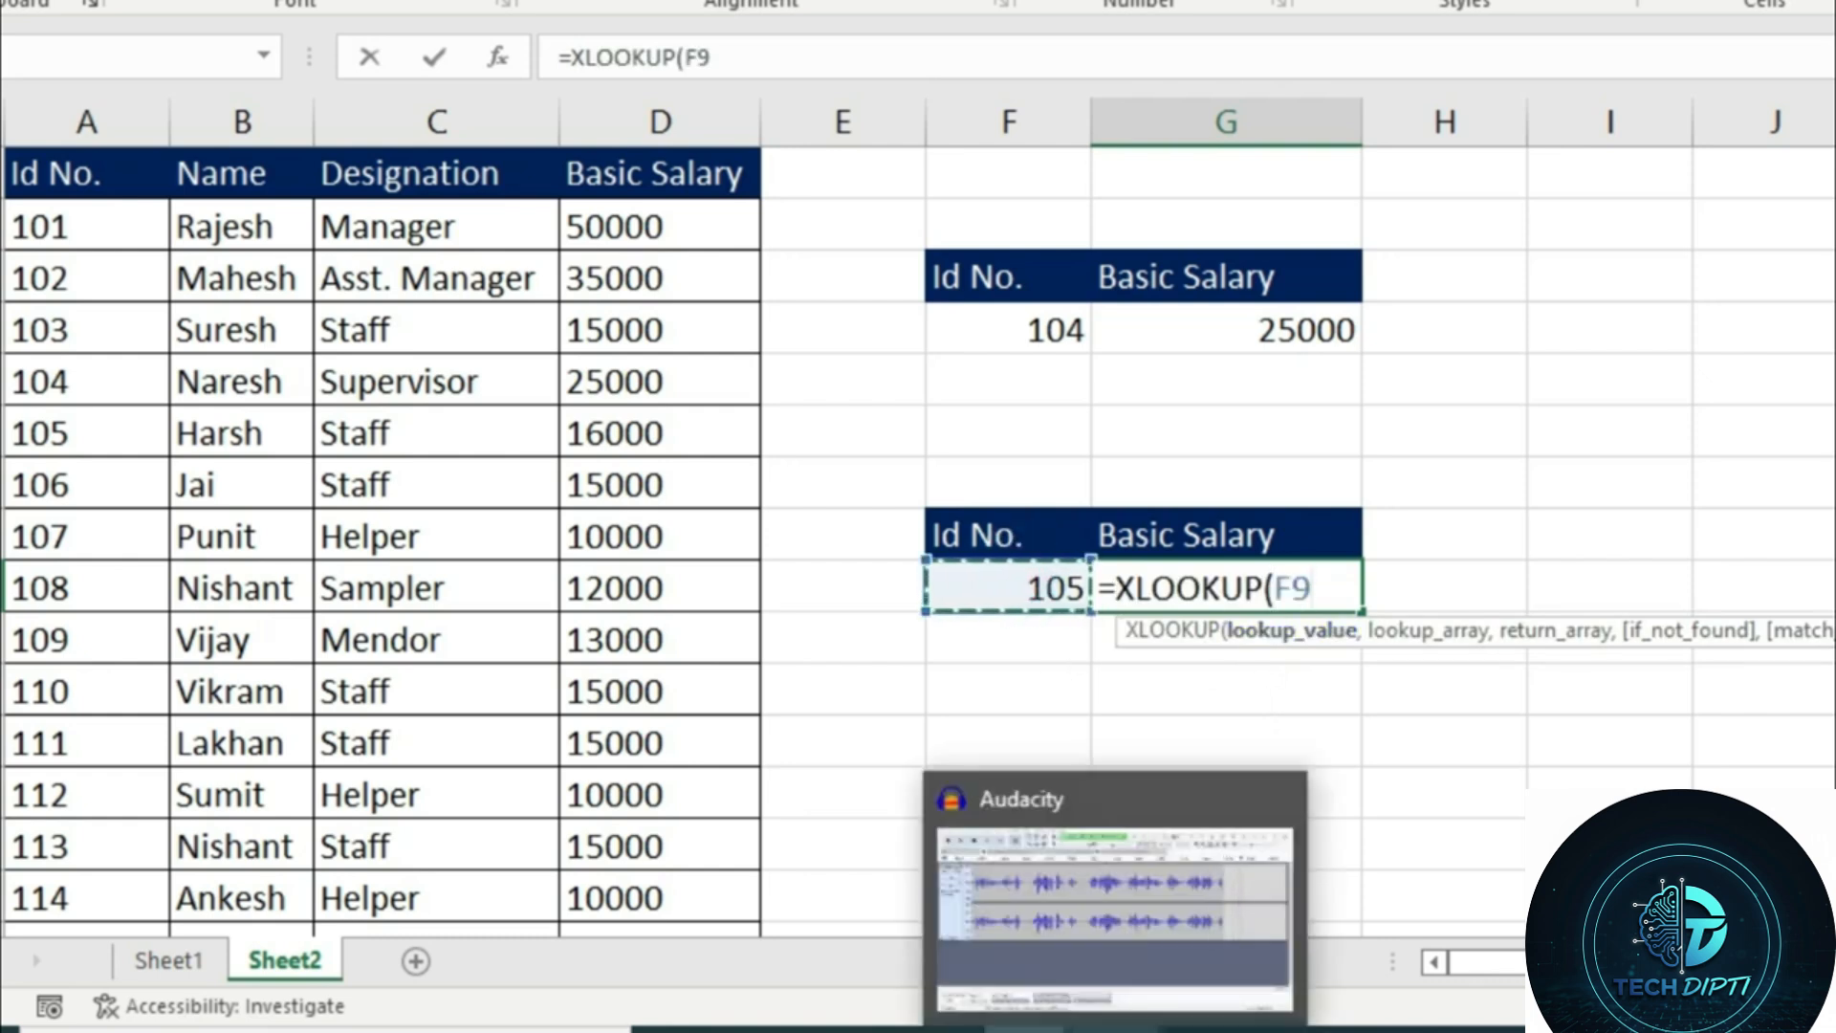
pyautogui.write(',')
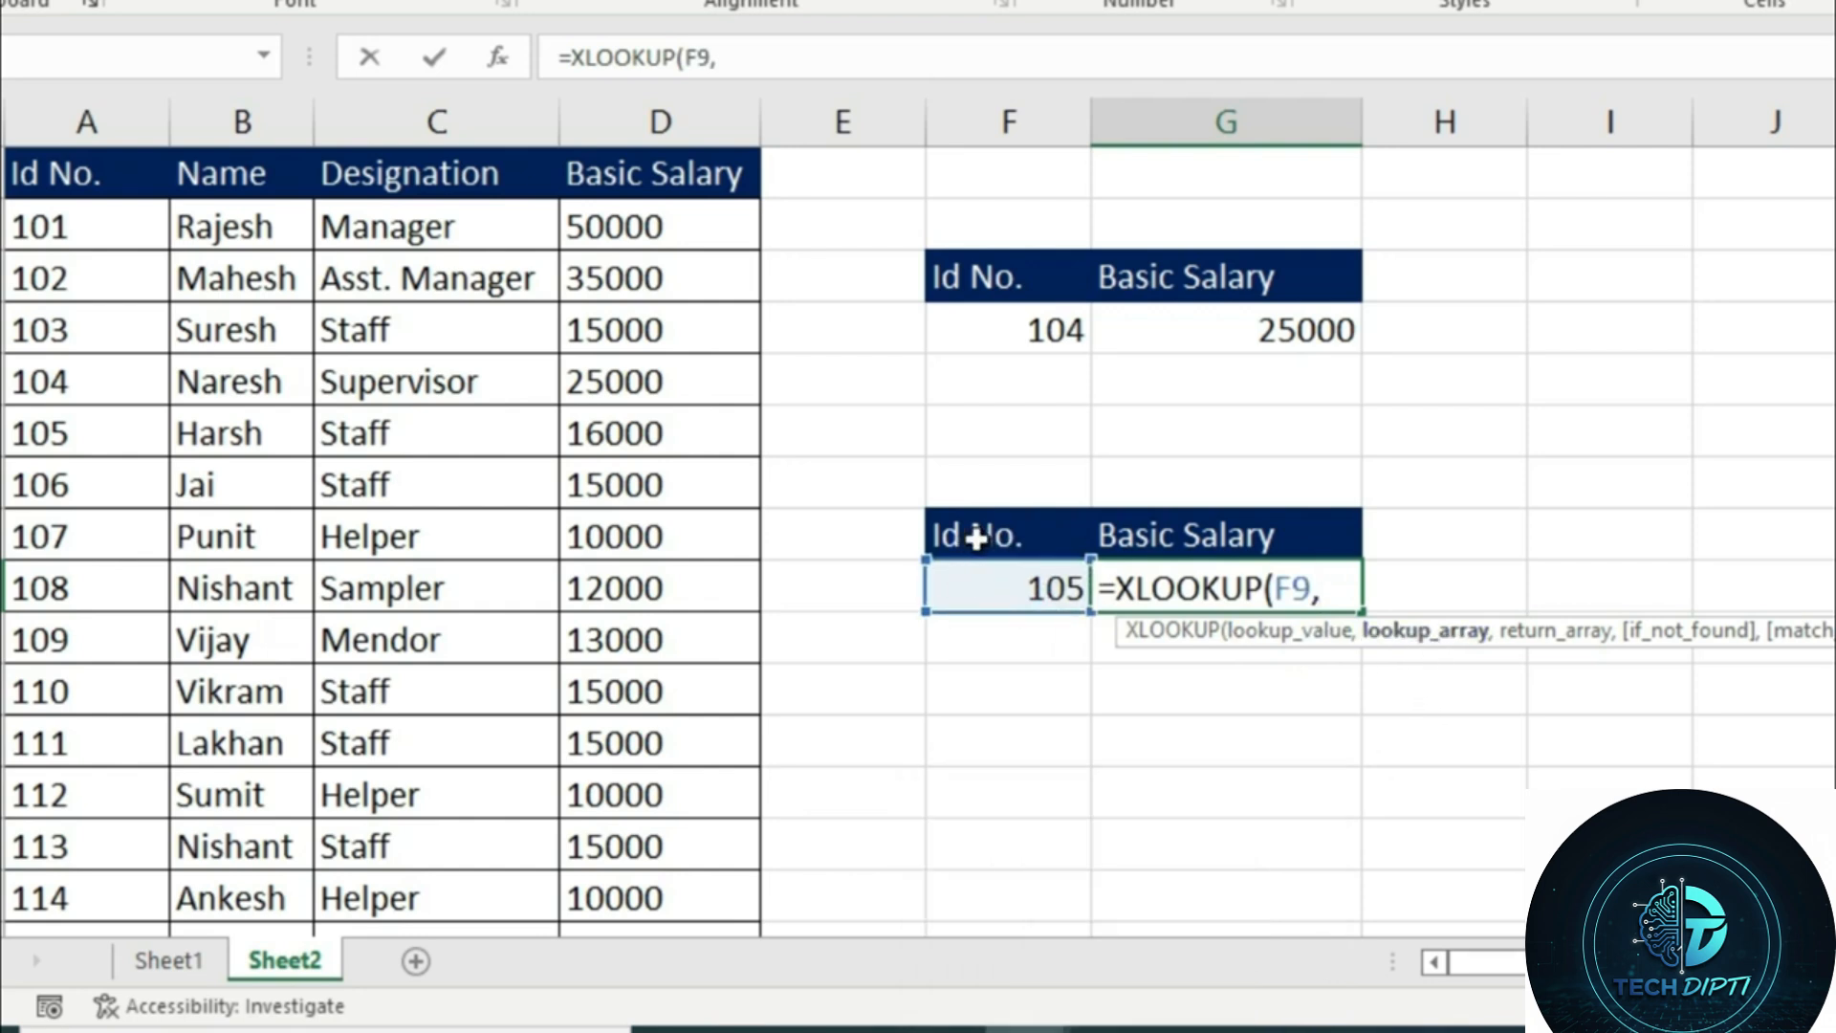
pyautogui.click(53, 187)
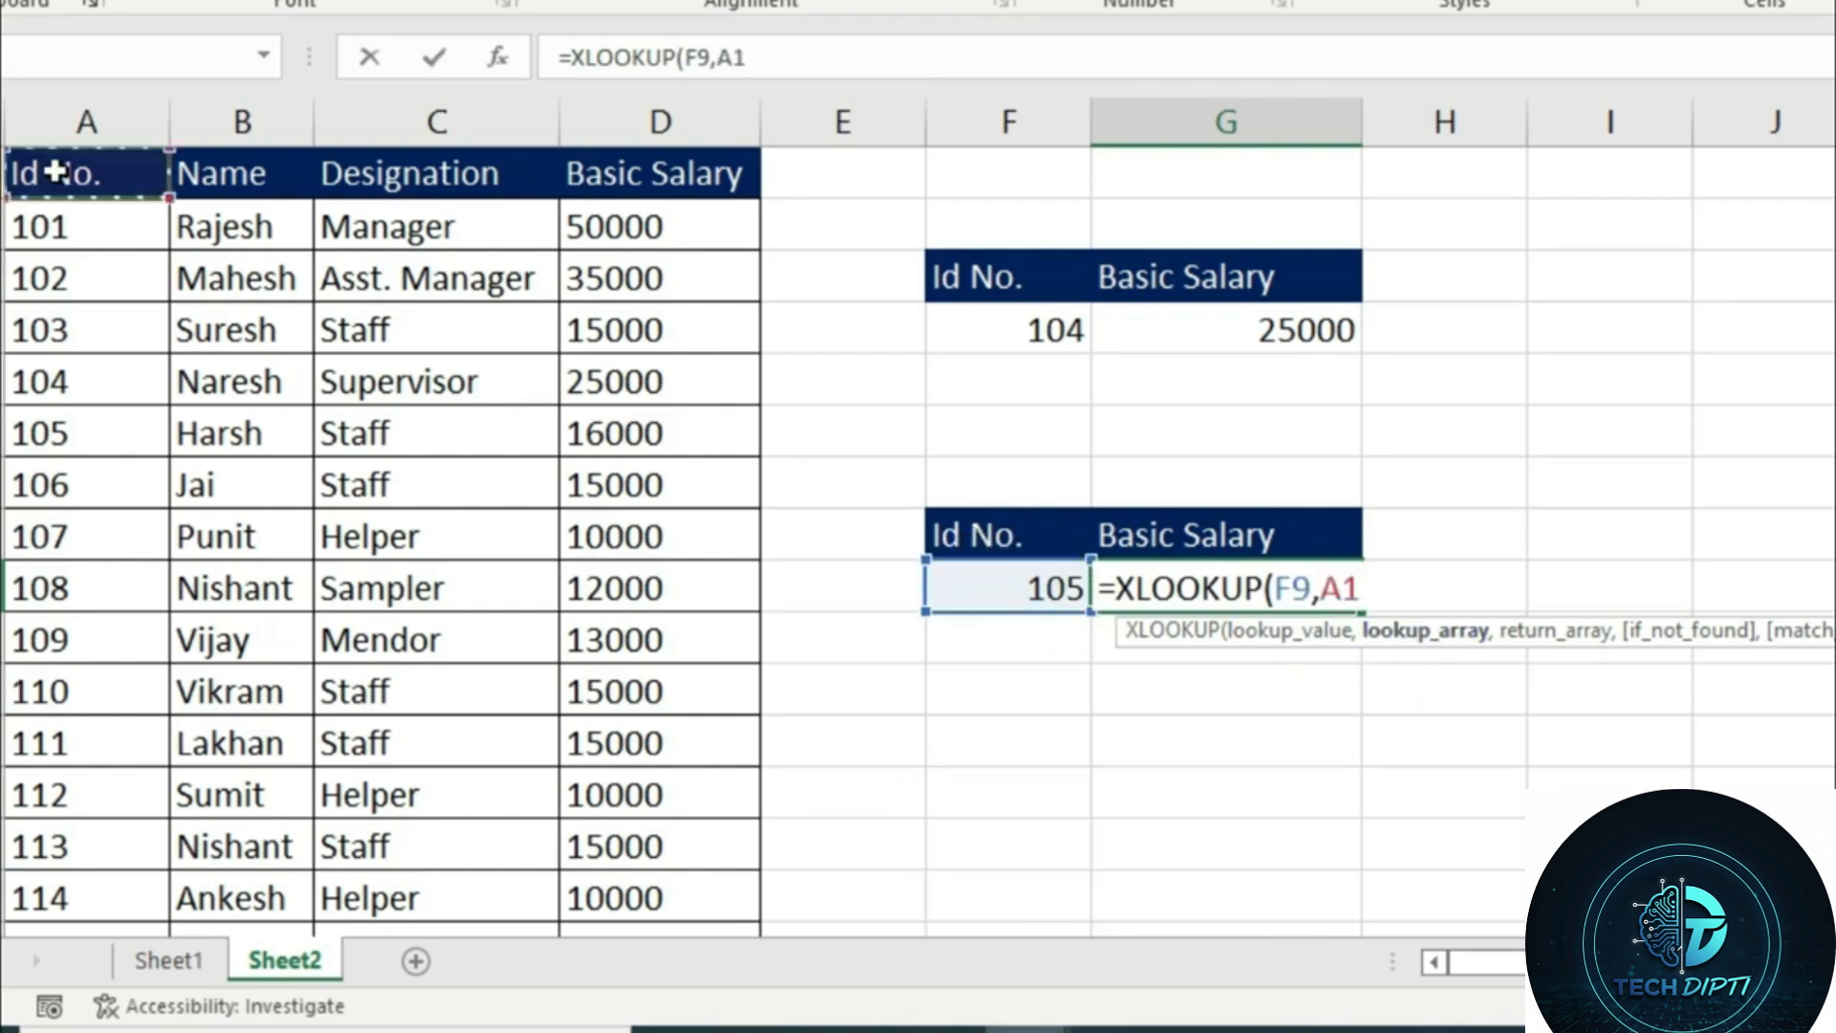
pyautogui.moveTo(52, 198)
pyautogui.mouseDown()
pyautogui.moveTo(49, 791)
pyautogui.moveTo(25, 943)
pyautogui.moveTo(25, 848)
pyautogui.moveTo(53, 786)
pyautogui.moveTo(67, 134)
pyautogui.moveTo(77, 177)
pyautogui.mouseUp()
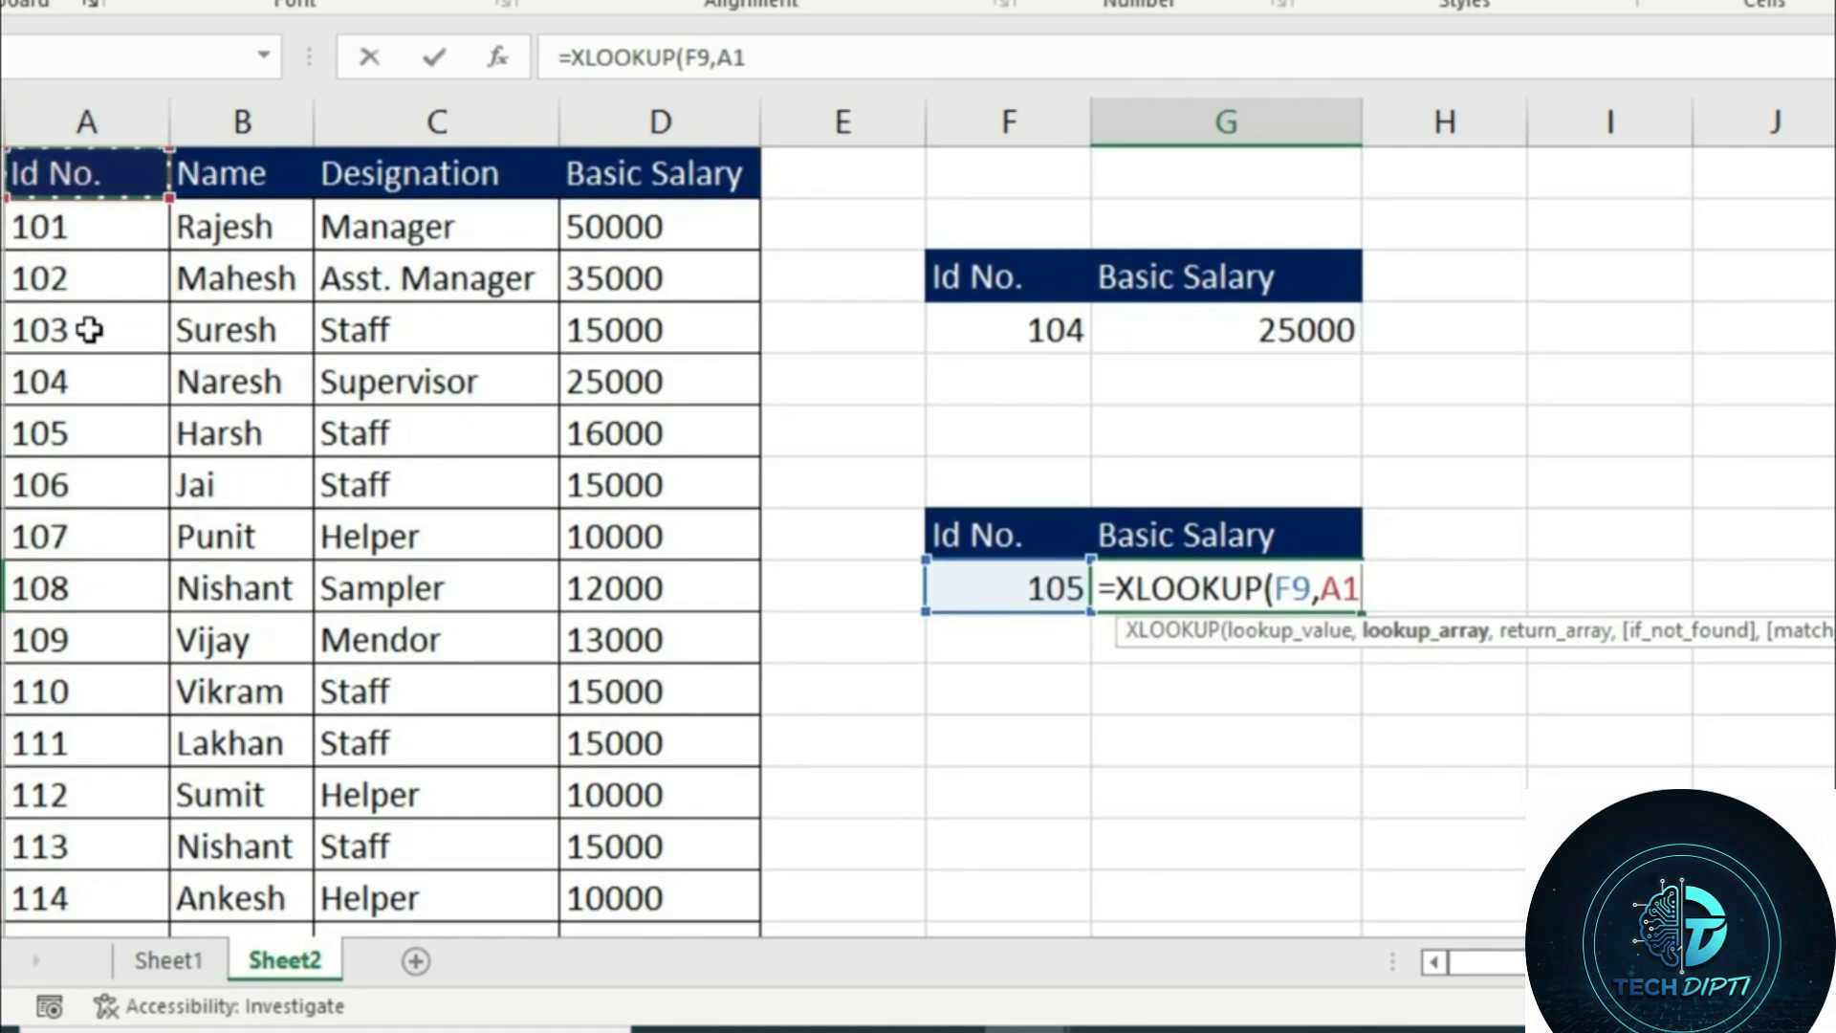
pyautogui.hotkey('ctrl', 'shift', 'Down')
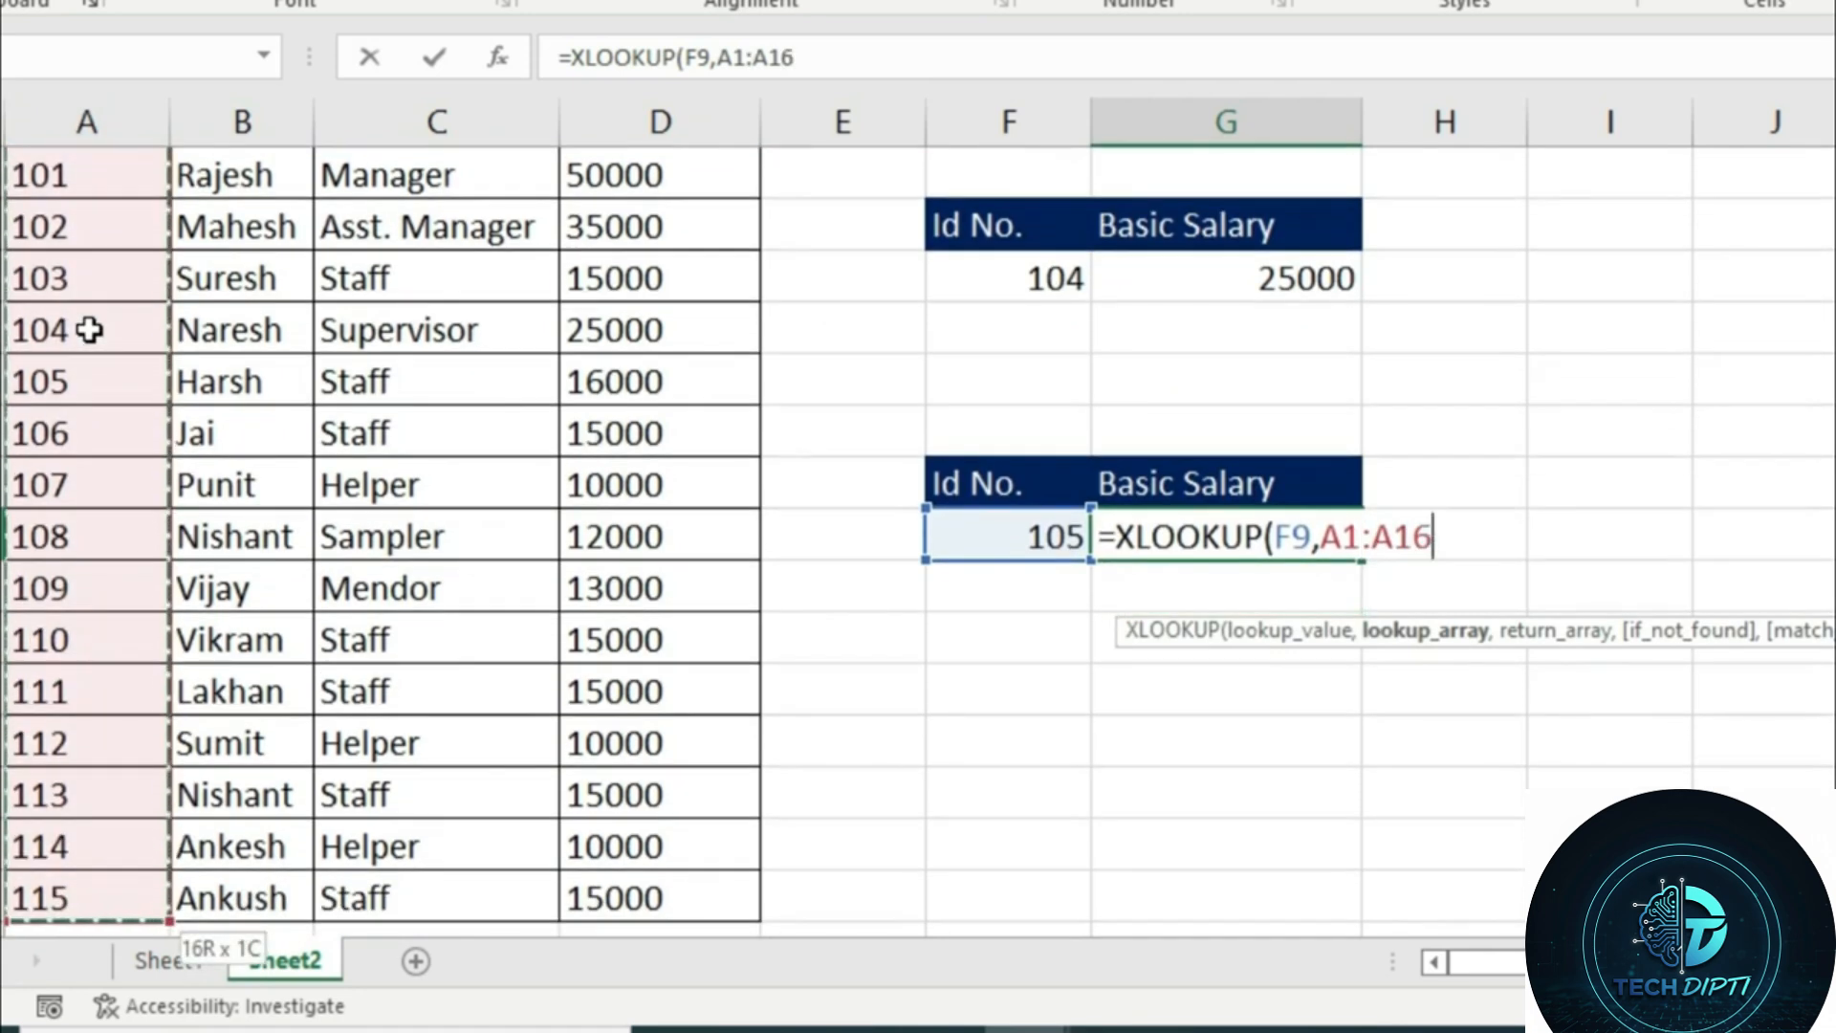
pyautogui.write(',')
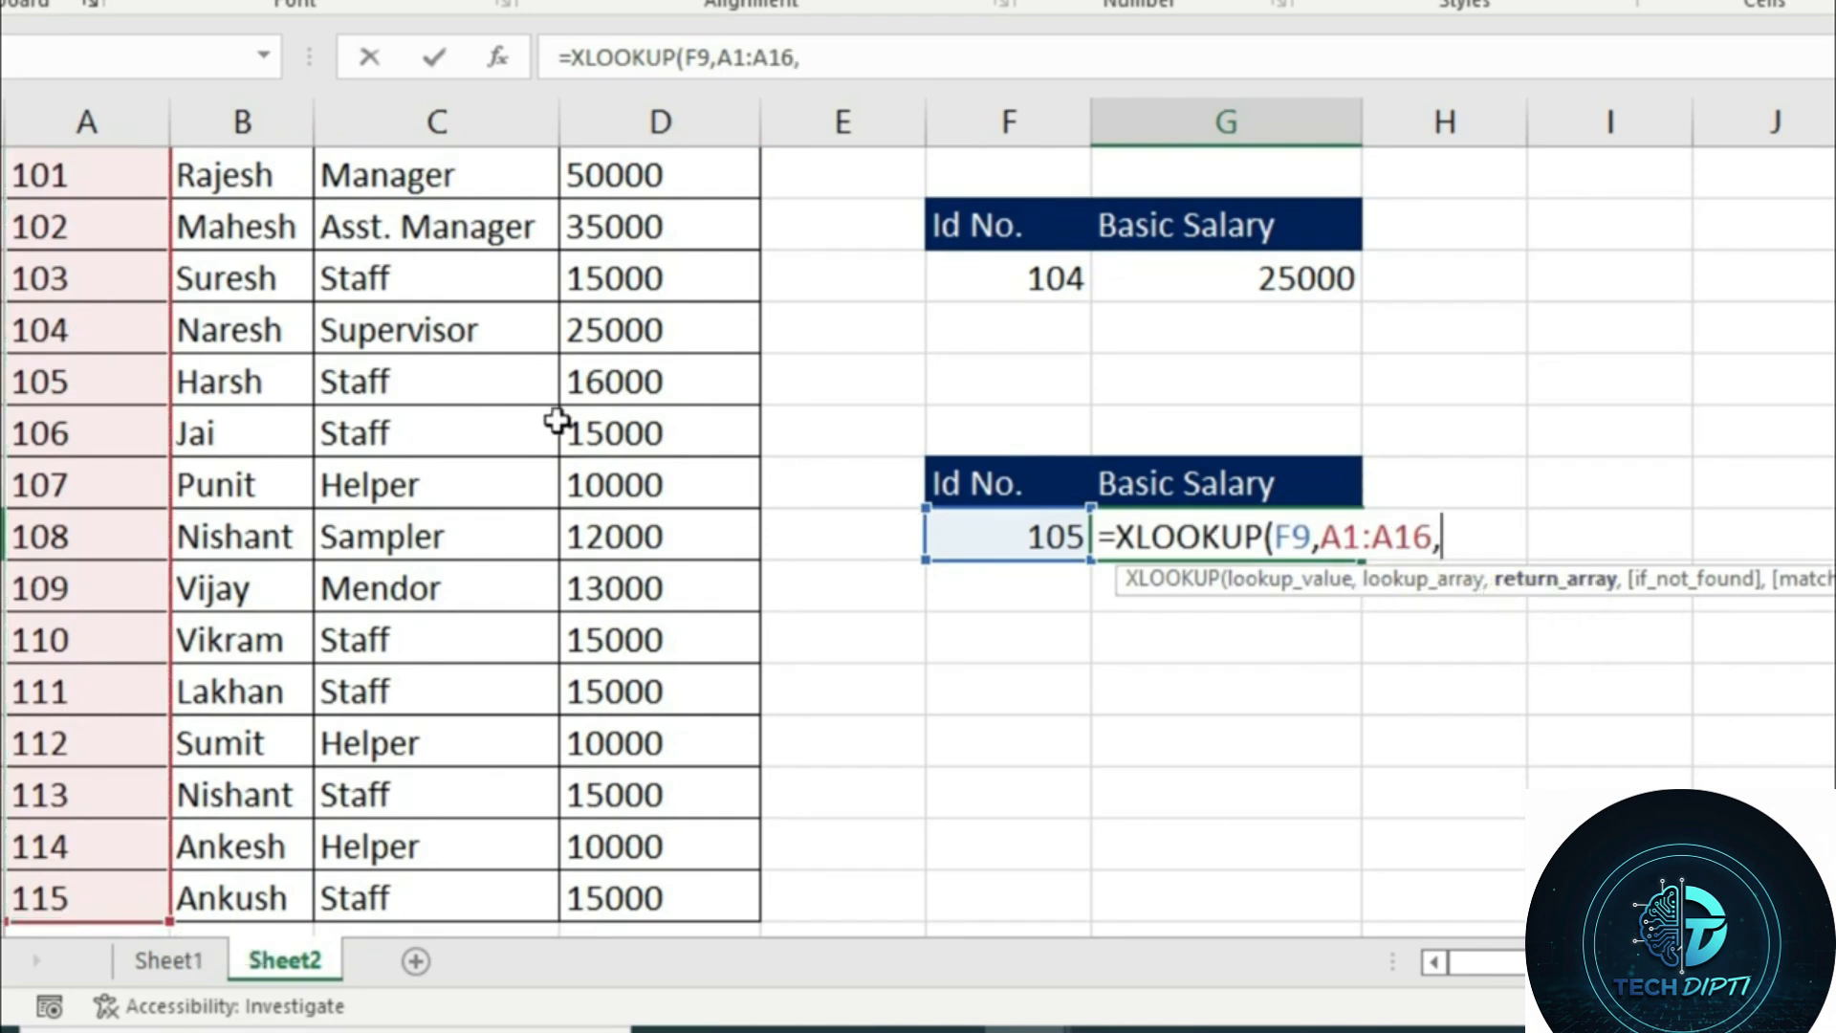
# Complete the XLOOKUP in G9 with the Basic Salary range D1:D16 as the return array
pyautogui.scroll(1, 554, 418)
pyautogui.click(634, 173)
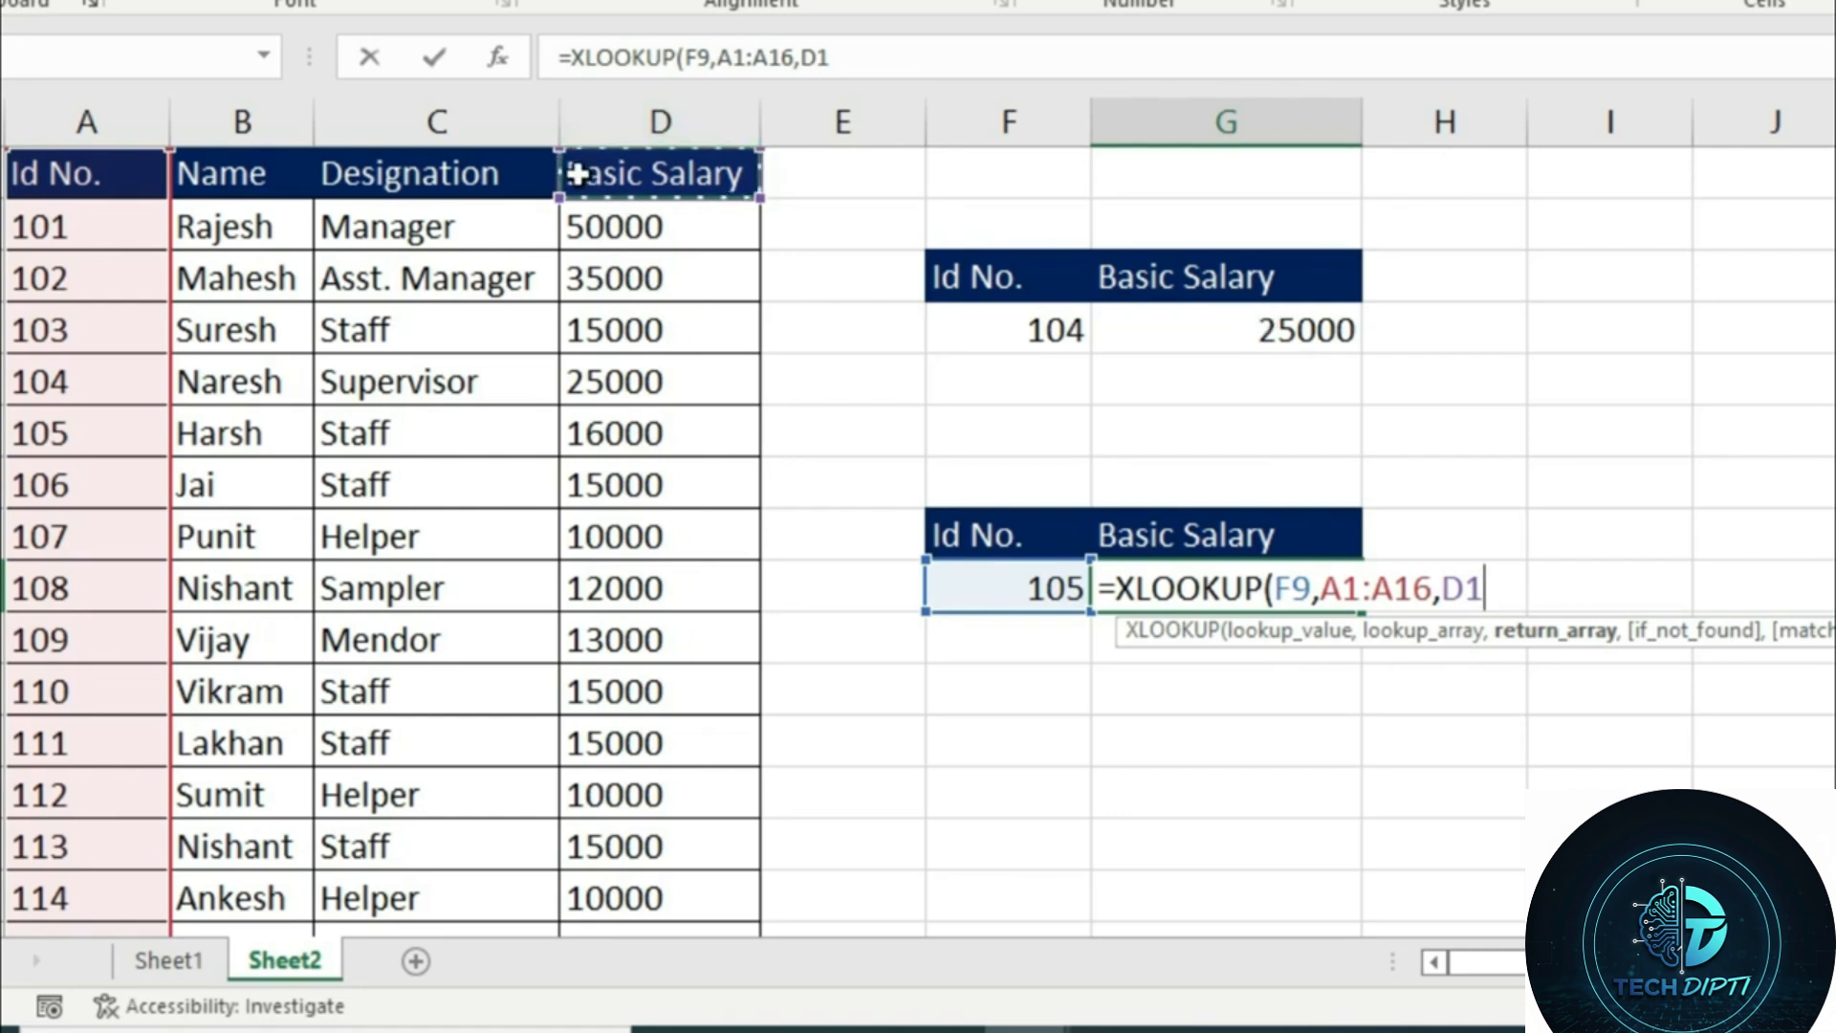
pyautogui.hotkey('ctrl', 'shift', 'Down')
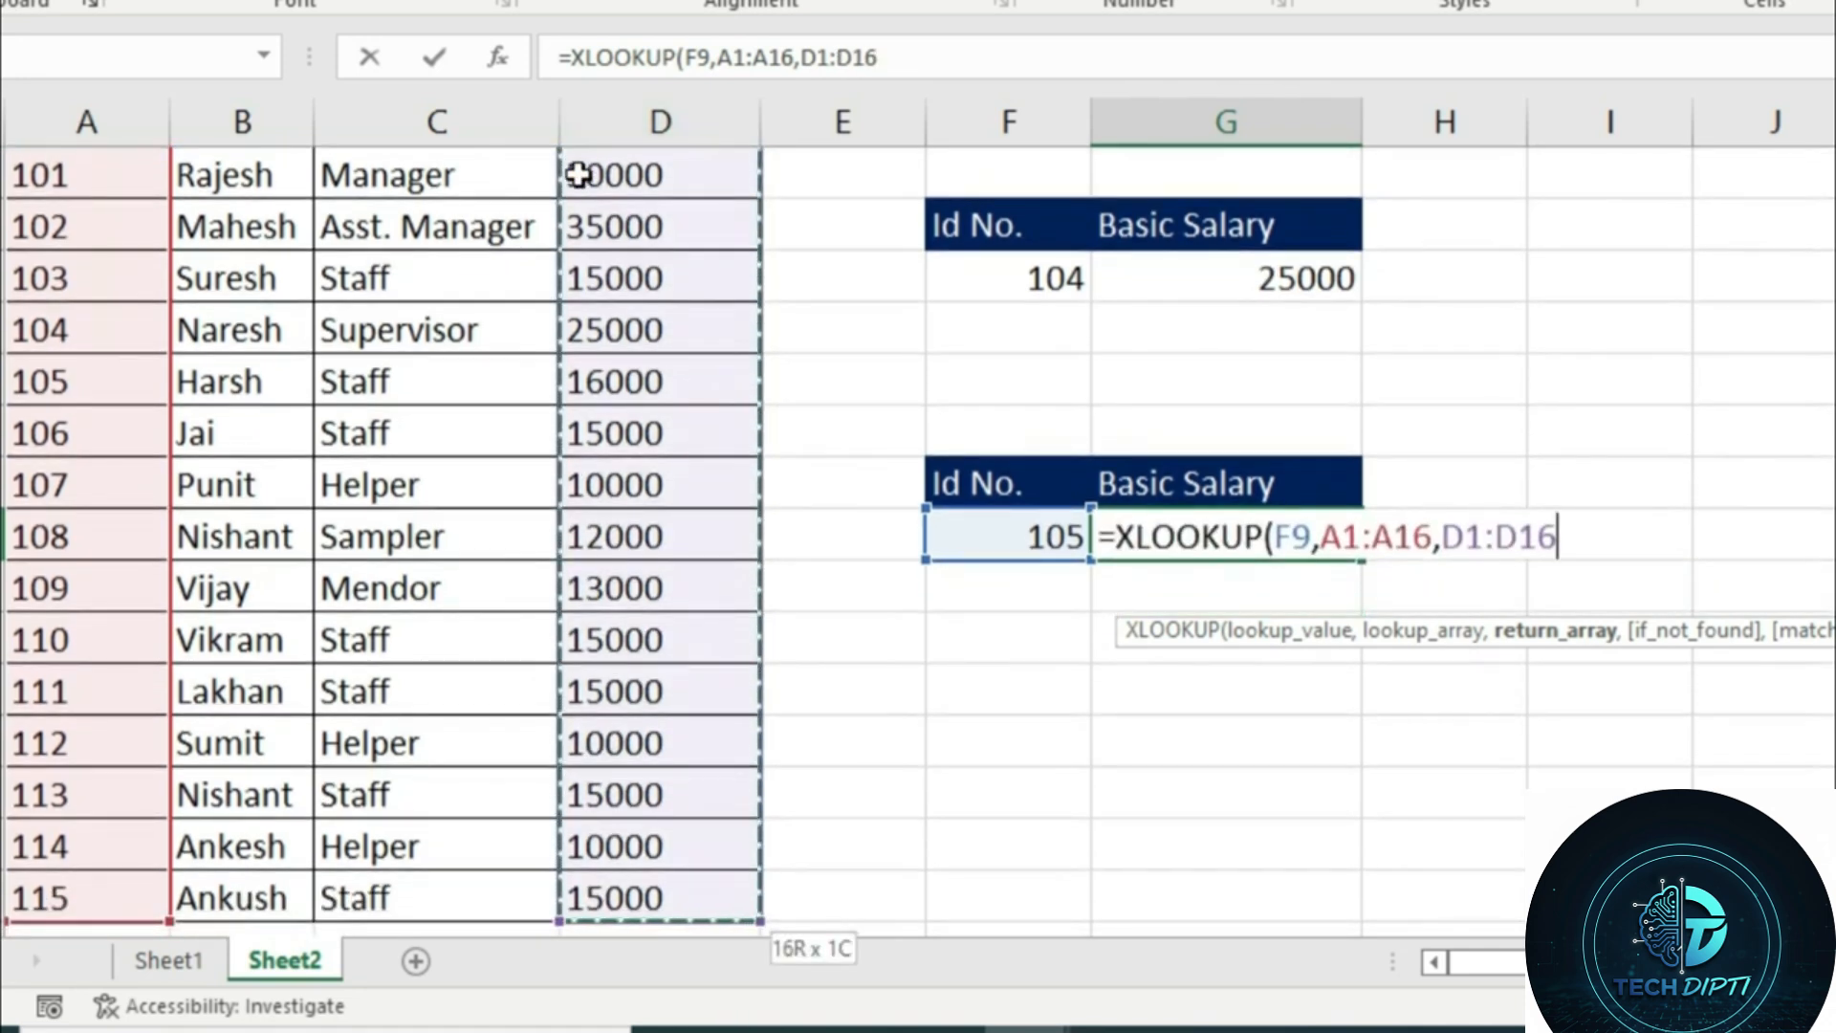
pyautogui.write(')')
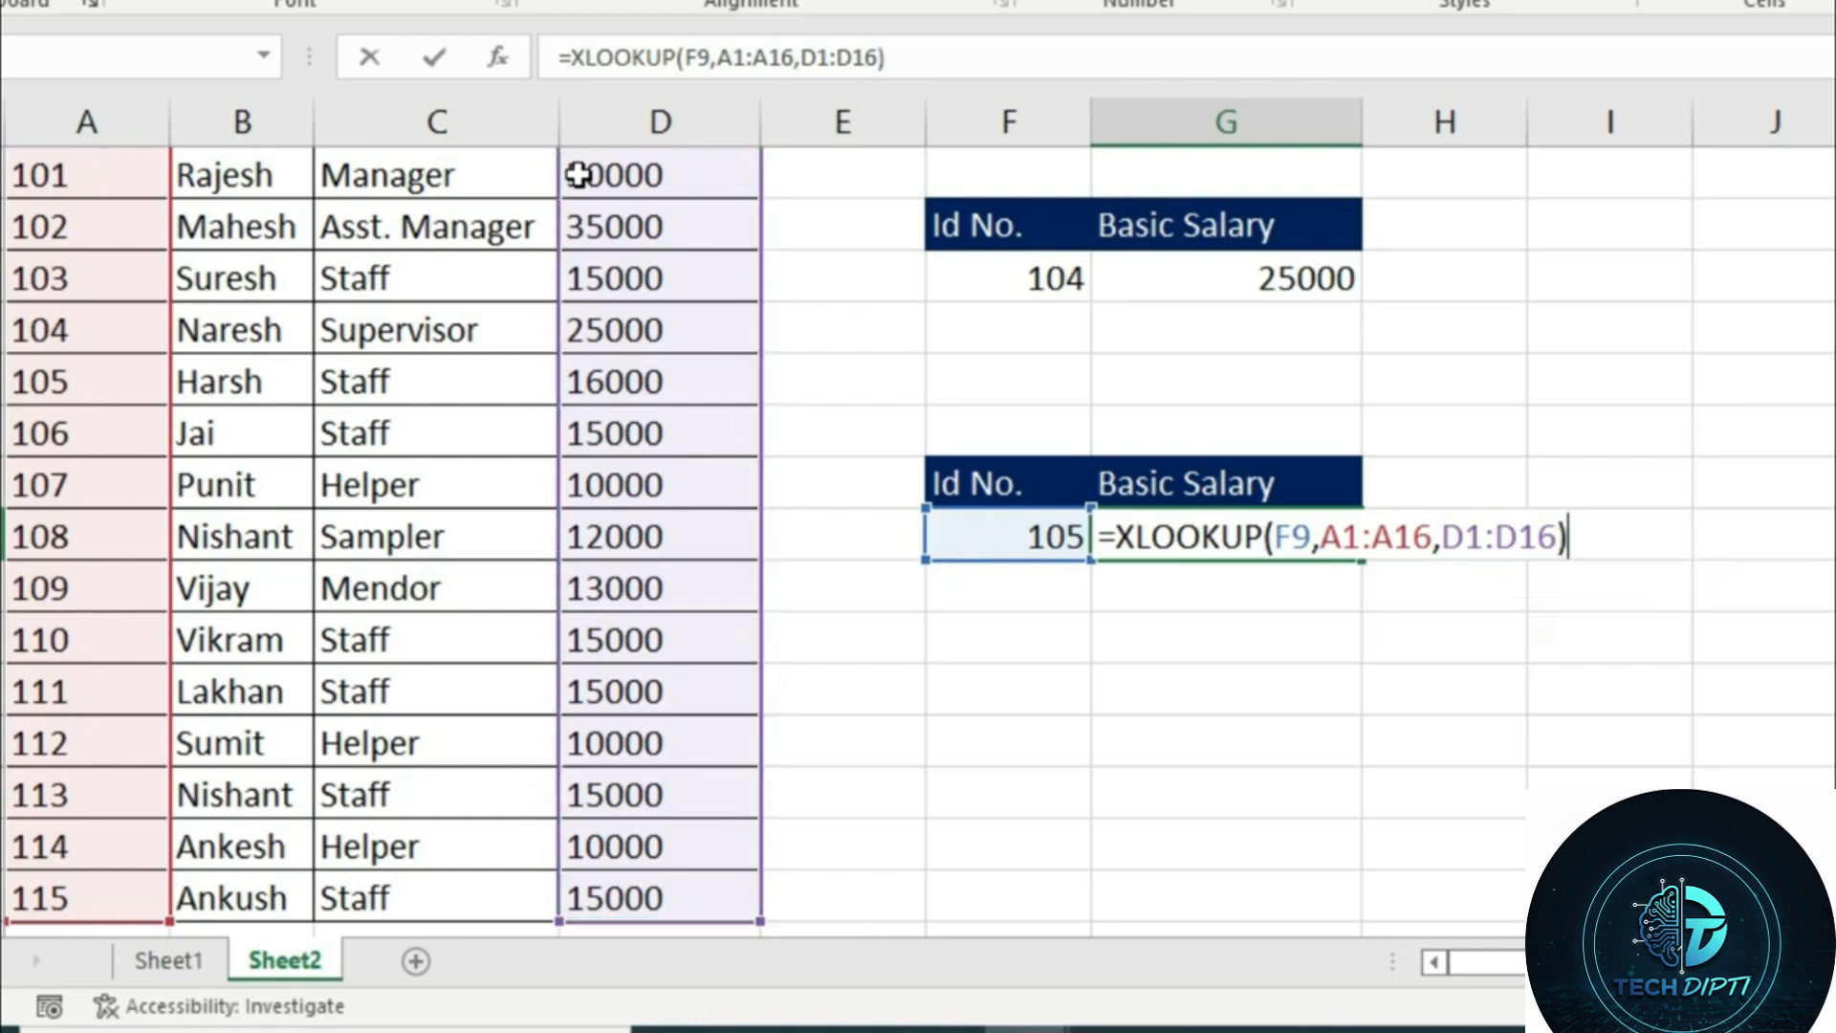
pyautogui.press('Return')
pyautogui.scroll(1, 1504, 583)
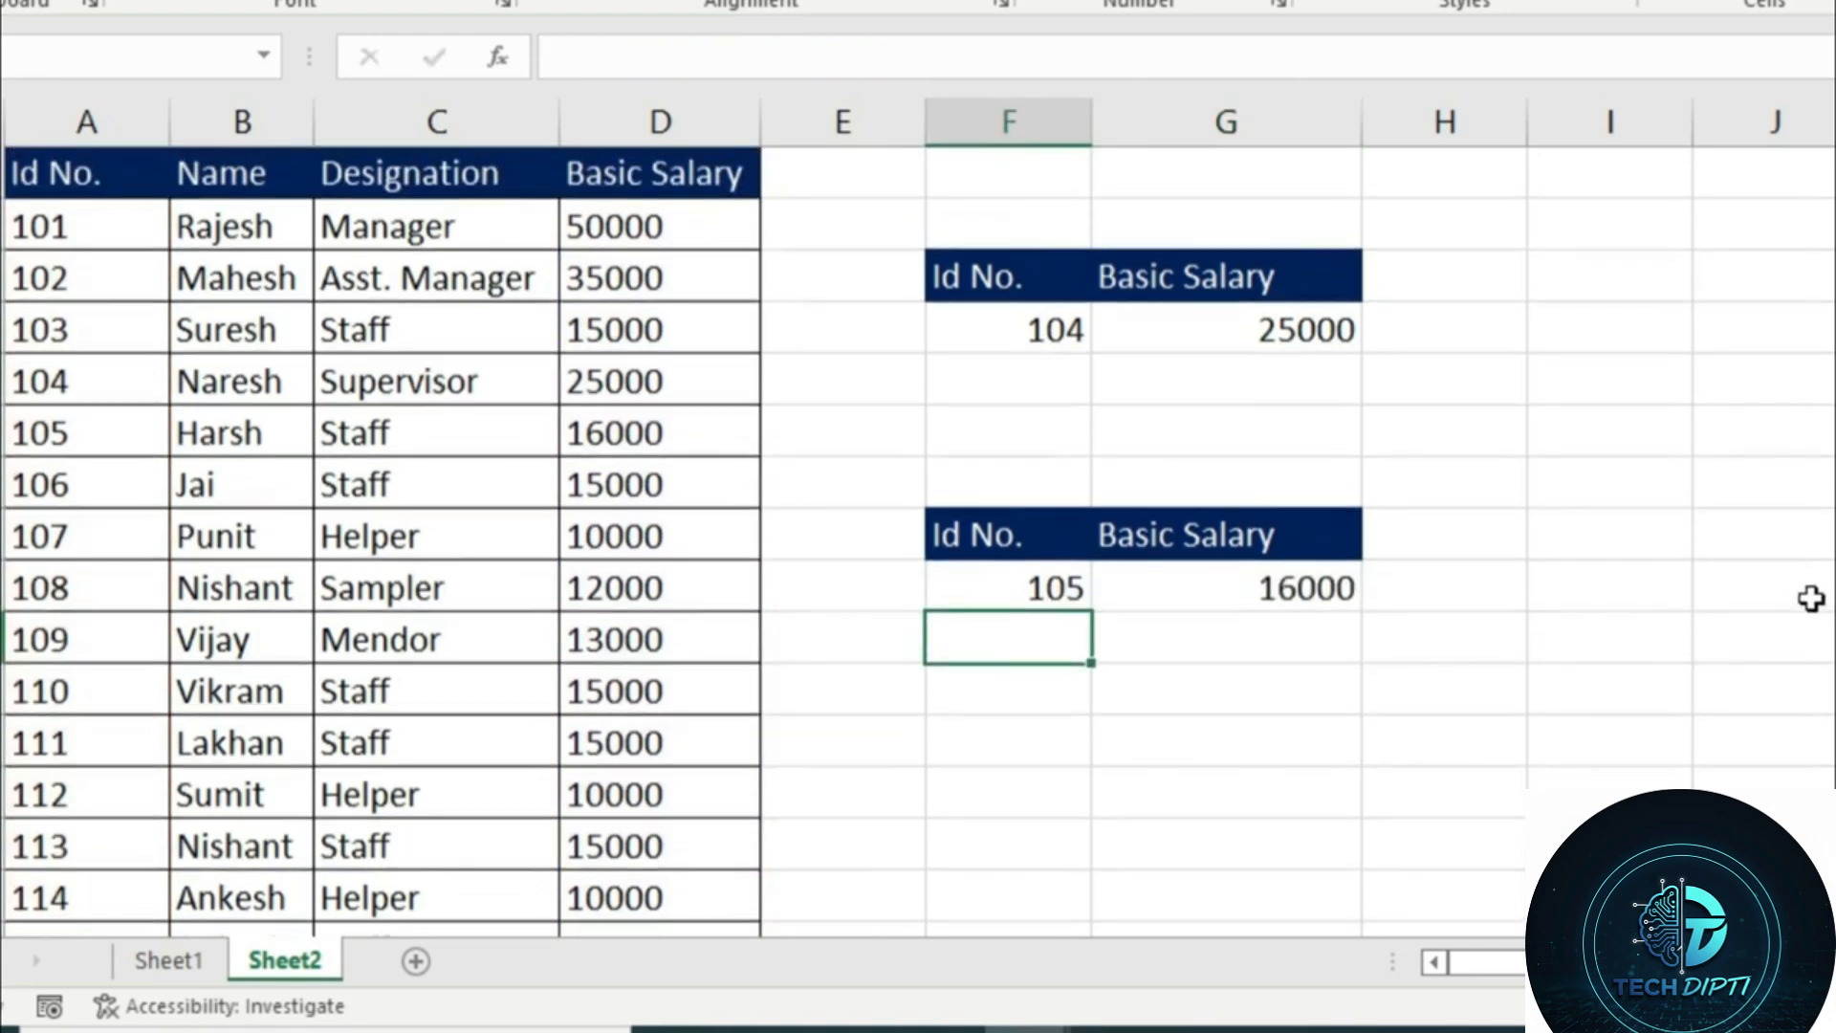
# Test the XLOOKUP by setting the Id No. lookup value in F9 to 103
pyautogui.click(1076, 584)
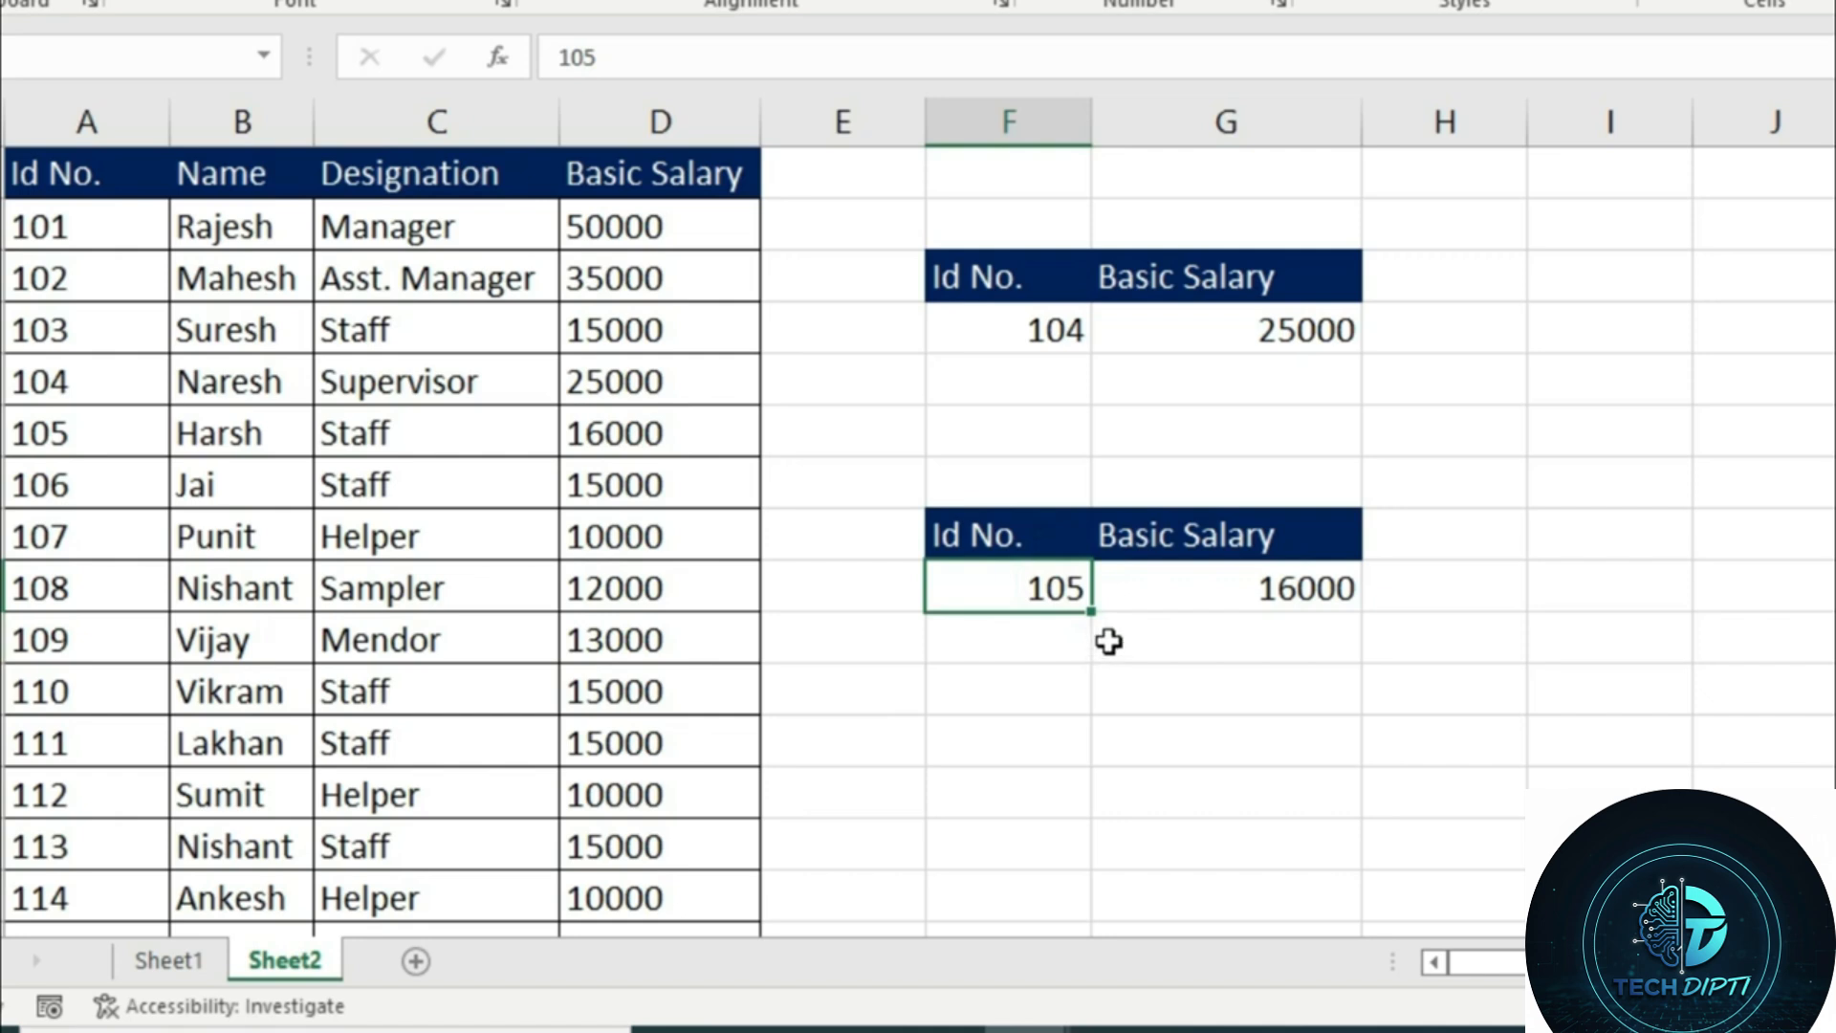
pyautogui.write('103')
pyautogui.press('Return')
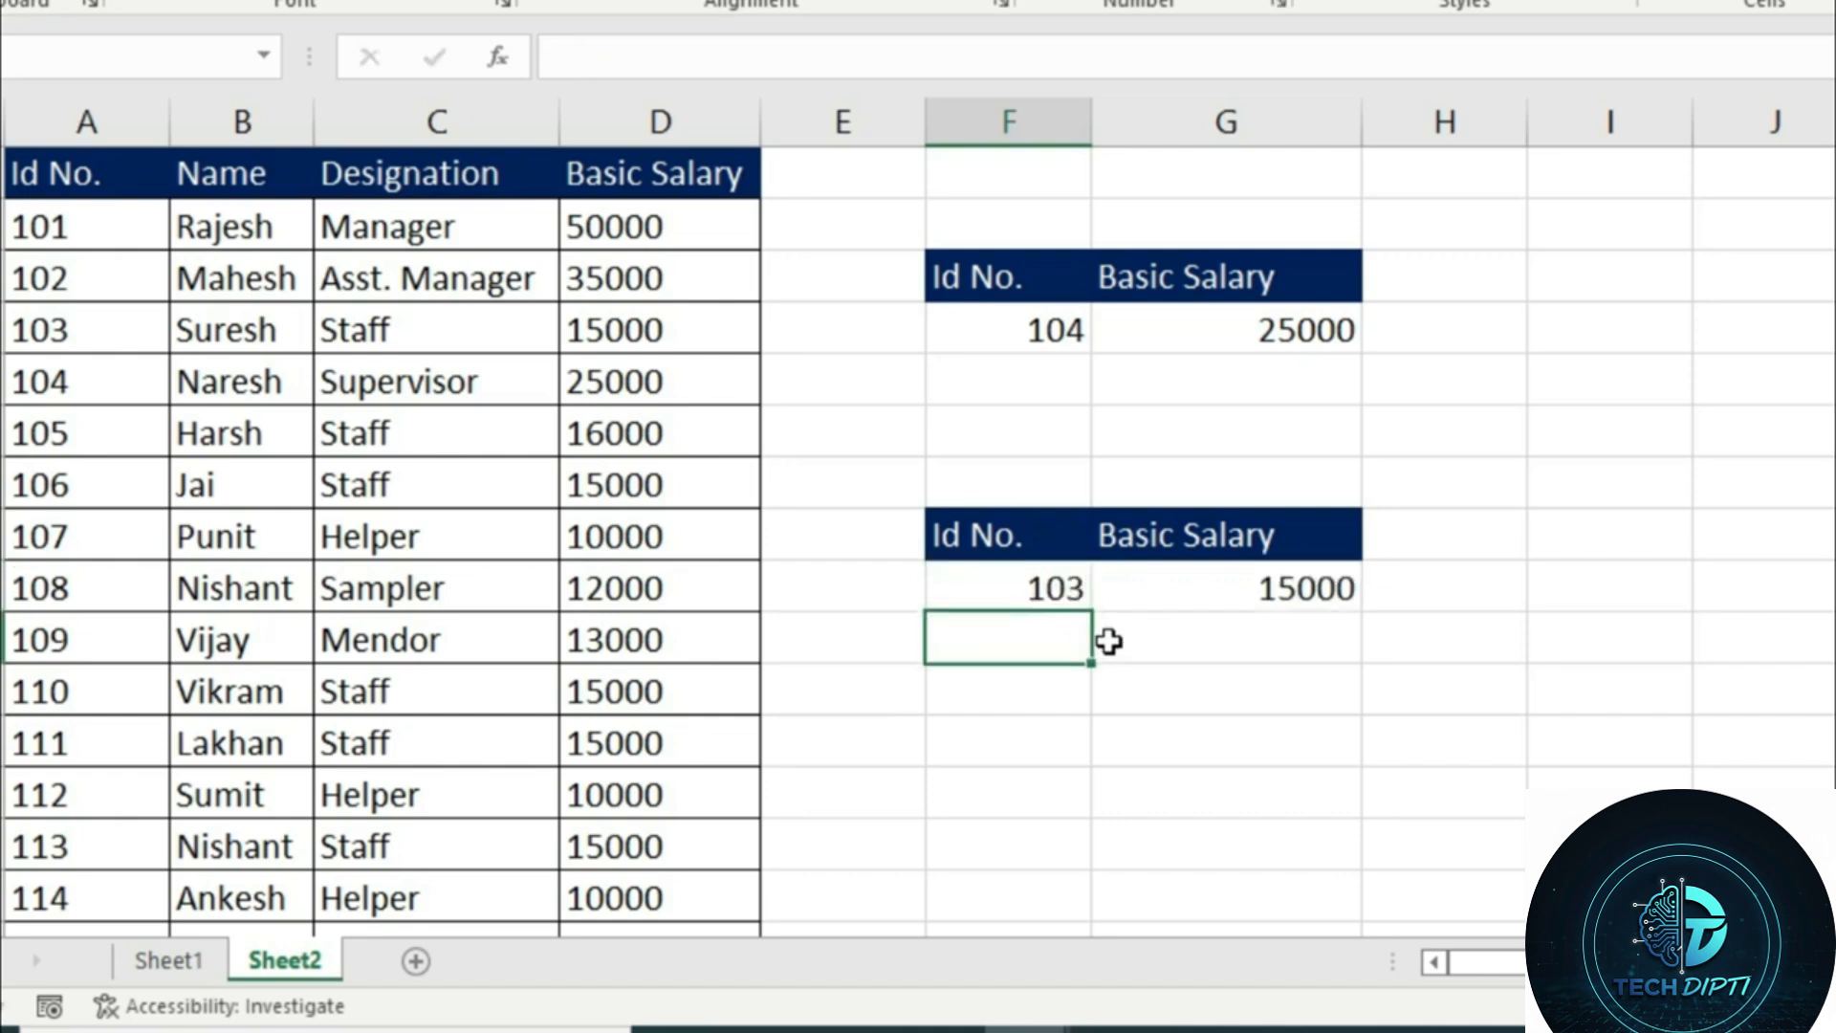
pyautogui.press('Up')
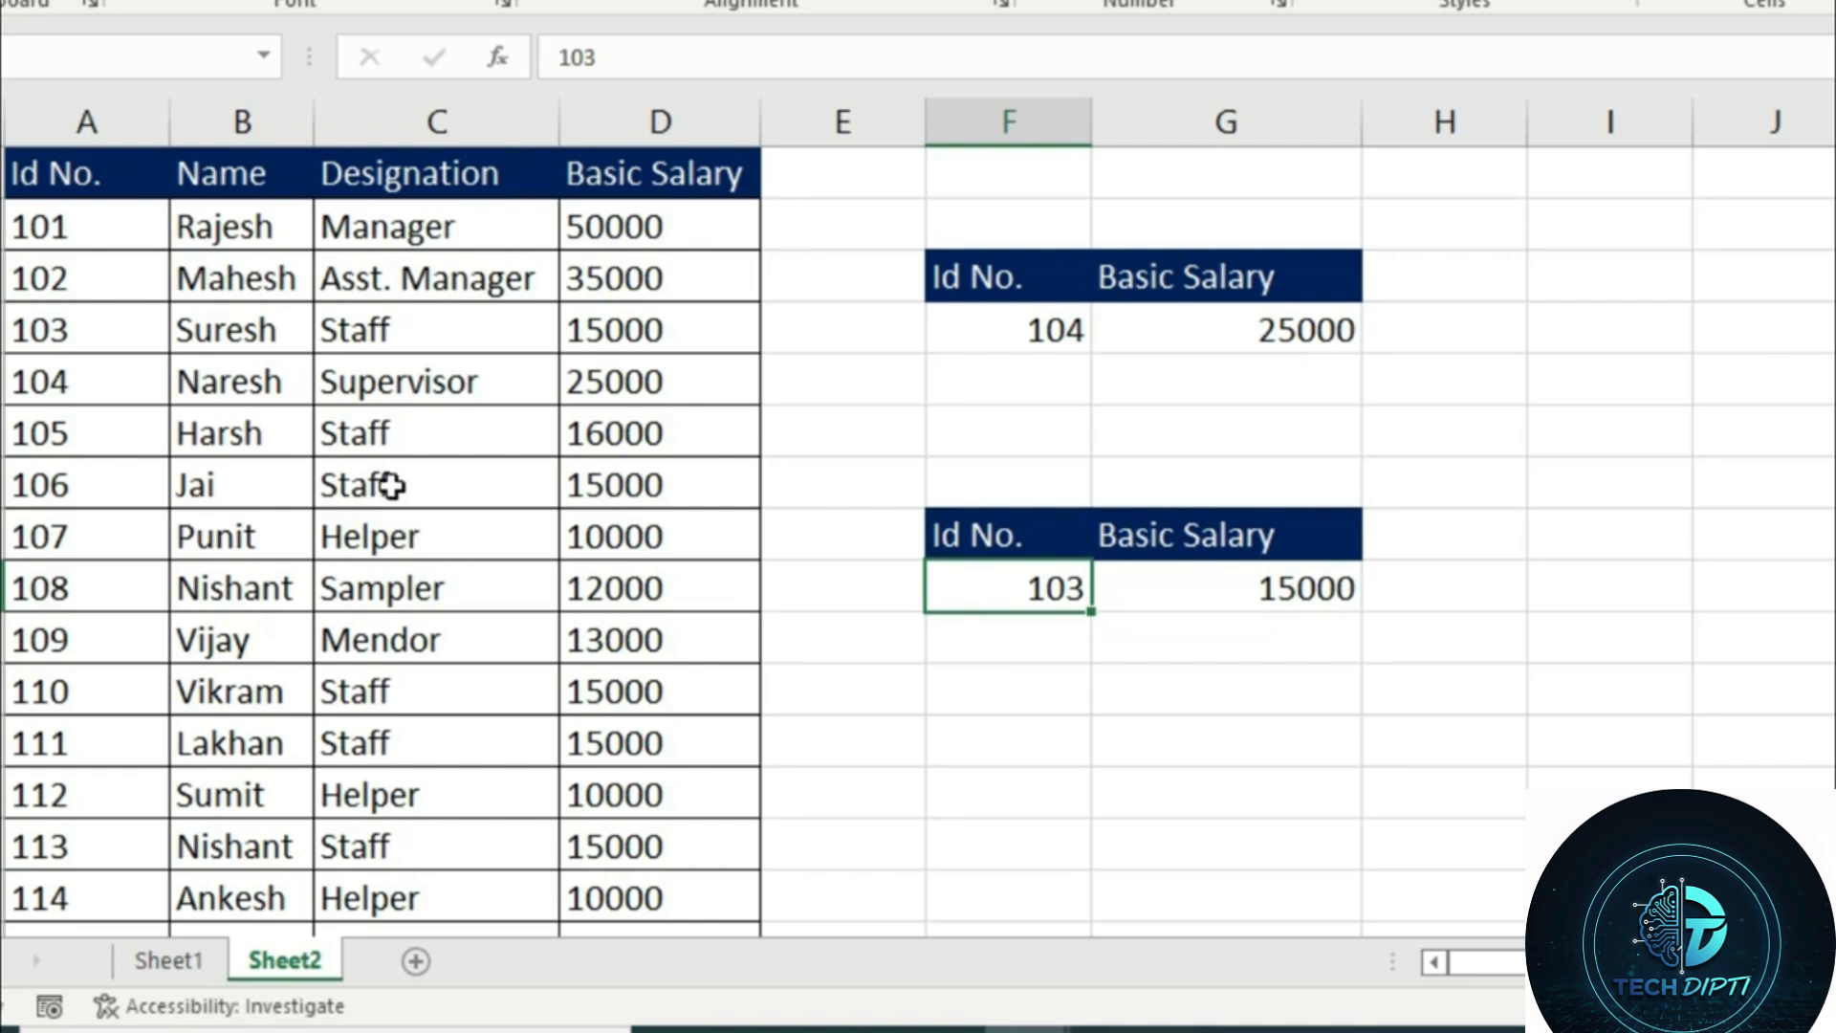
# Insert an entire column before the Designation column, compare the VLOOKUP and XLOOKUP formulas, and undo the insertion
pyautogui.click(391, 486)
pyautogui.rightClick(390, 486)
pyautogui.click(467, 371)
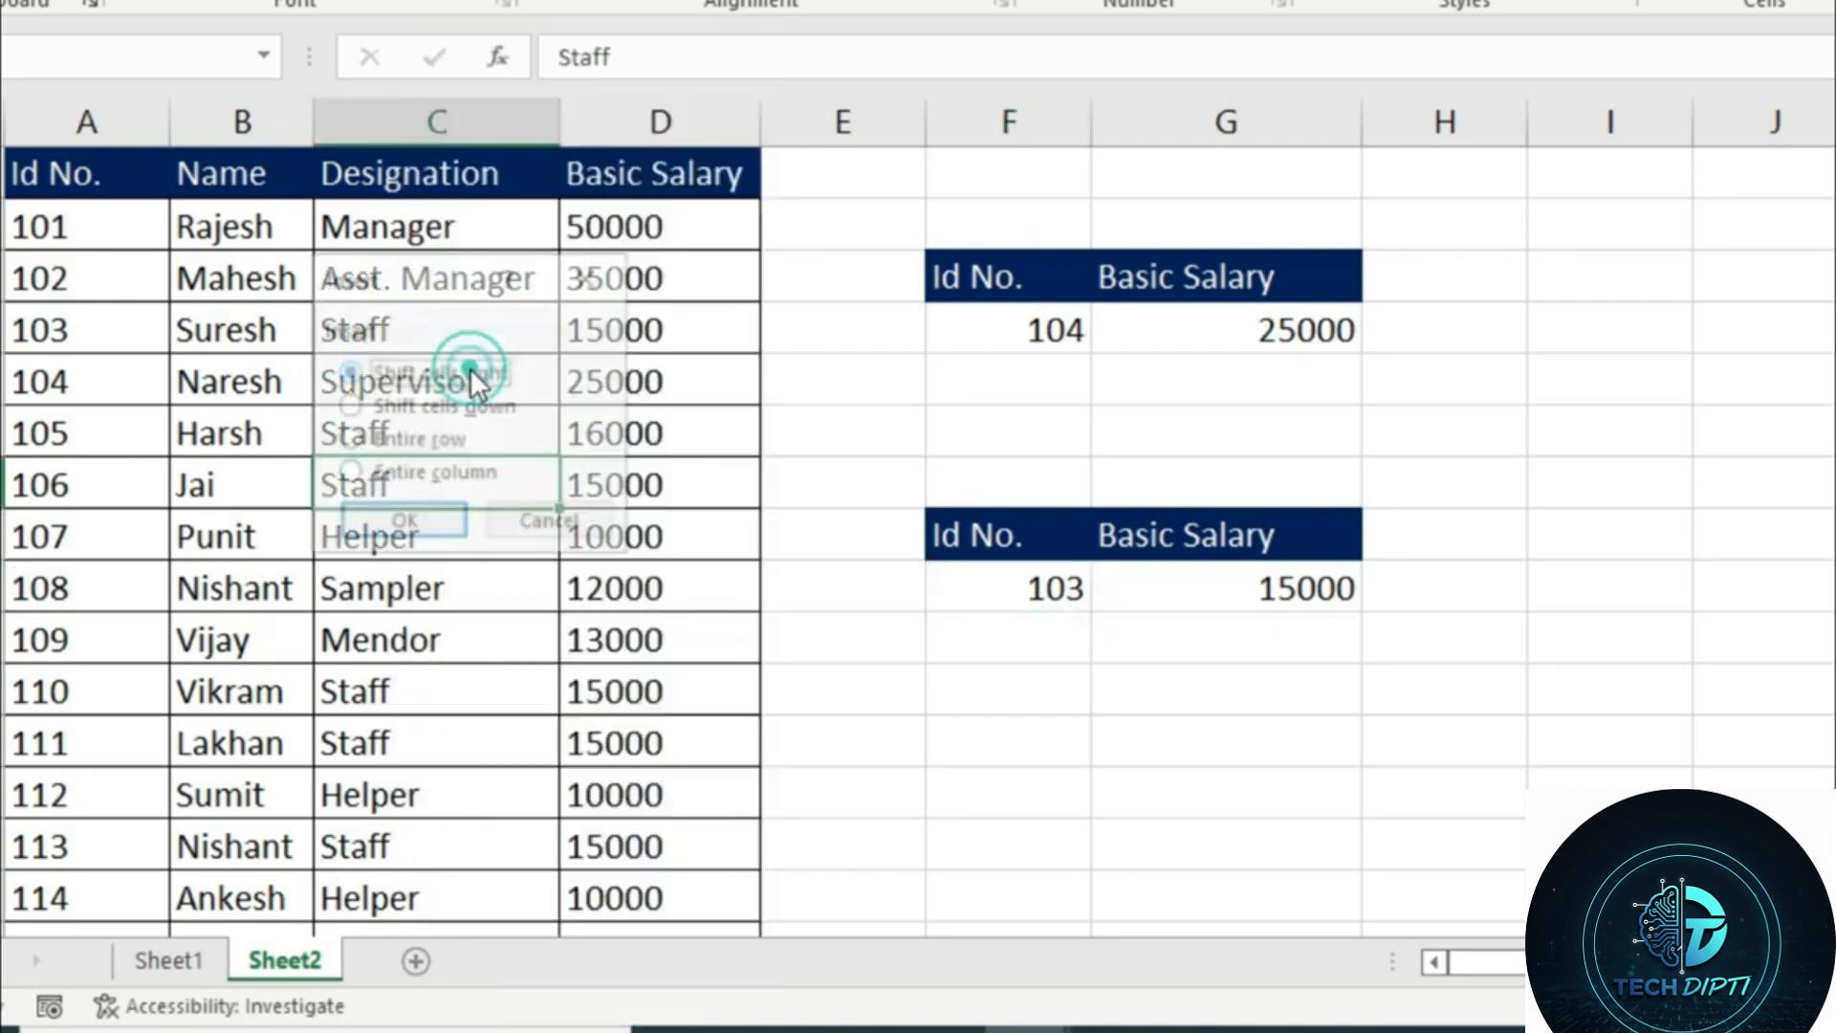
pyautogui.click(435, 473)
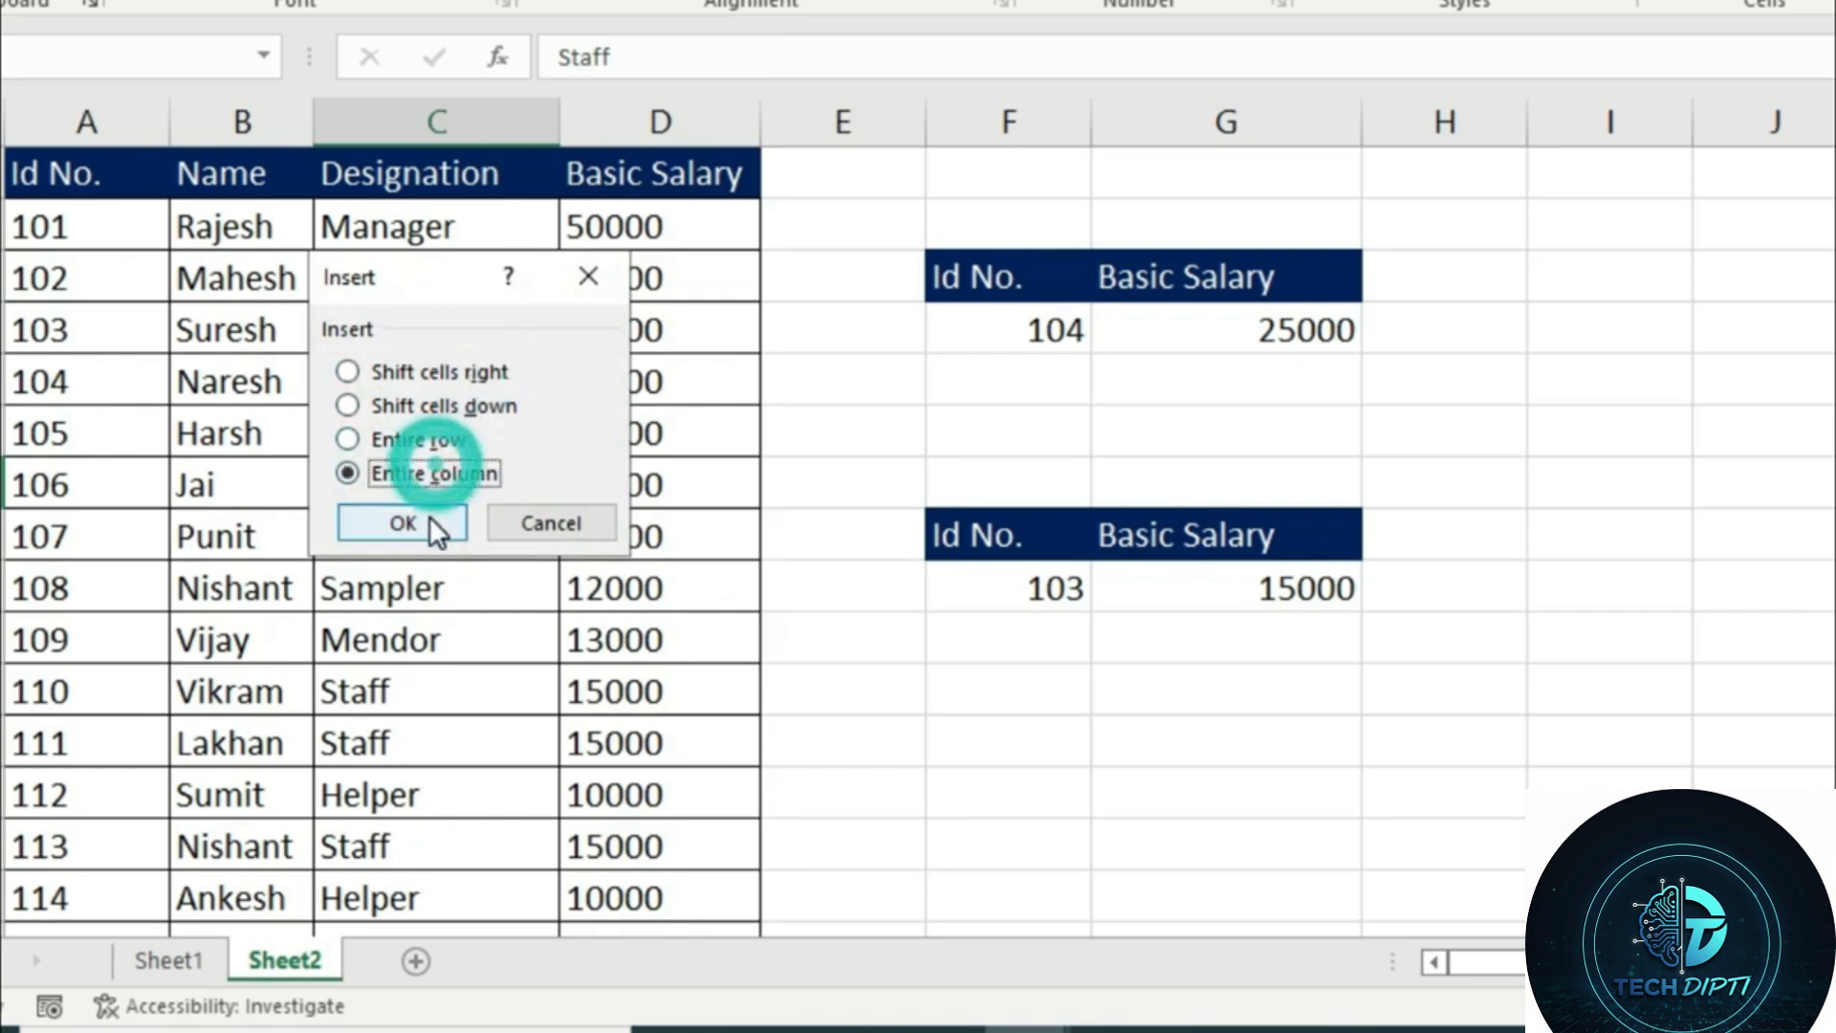
pyautogui.click(421, 523)
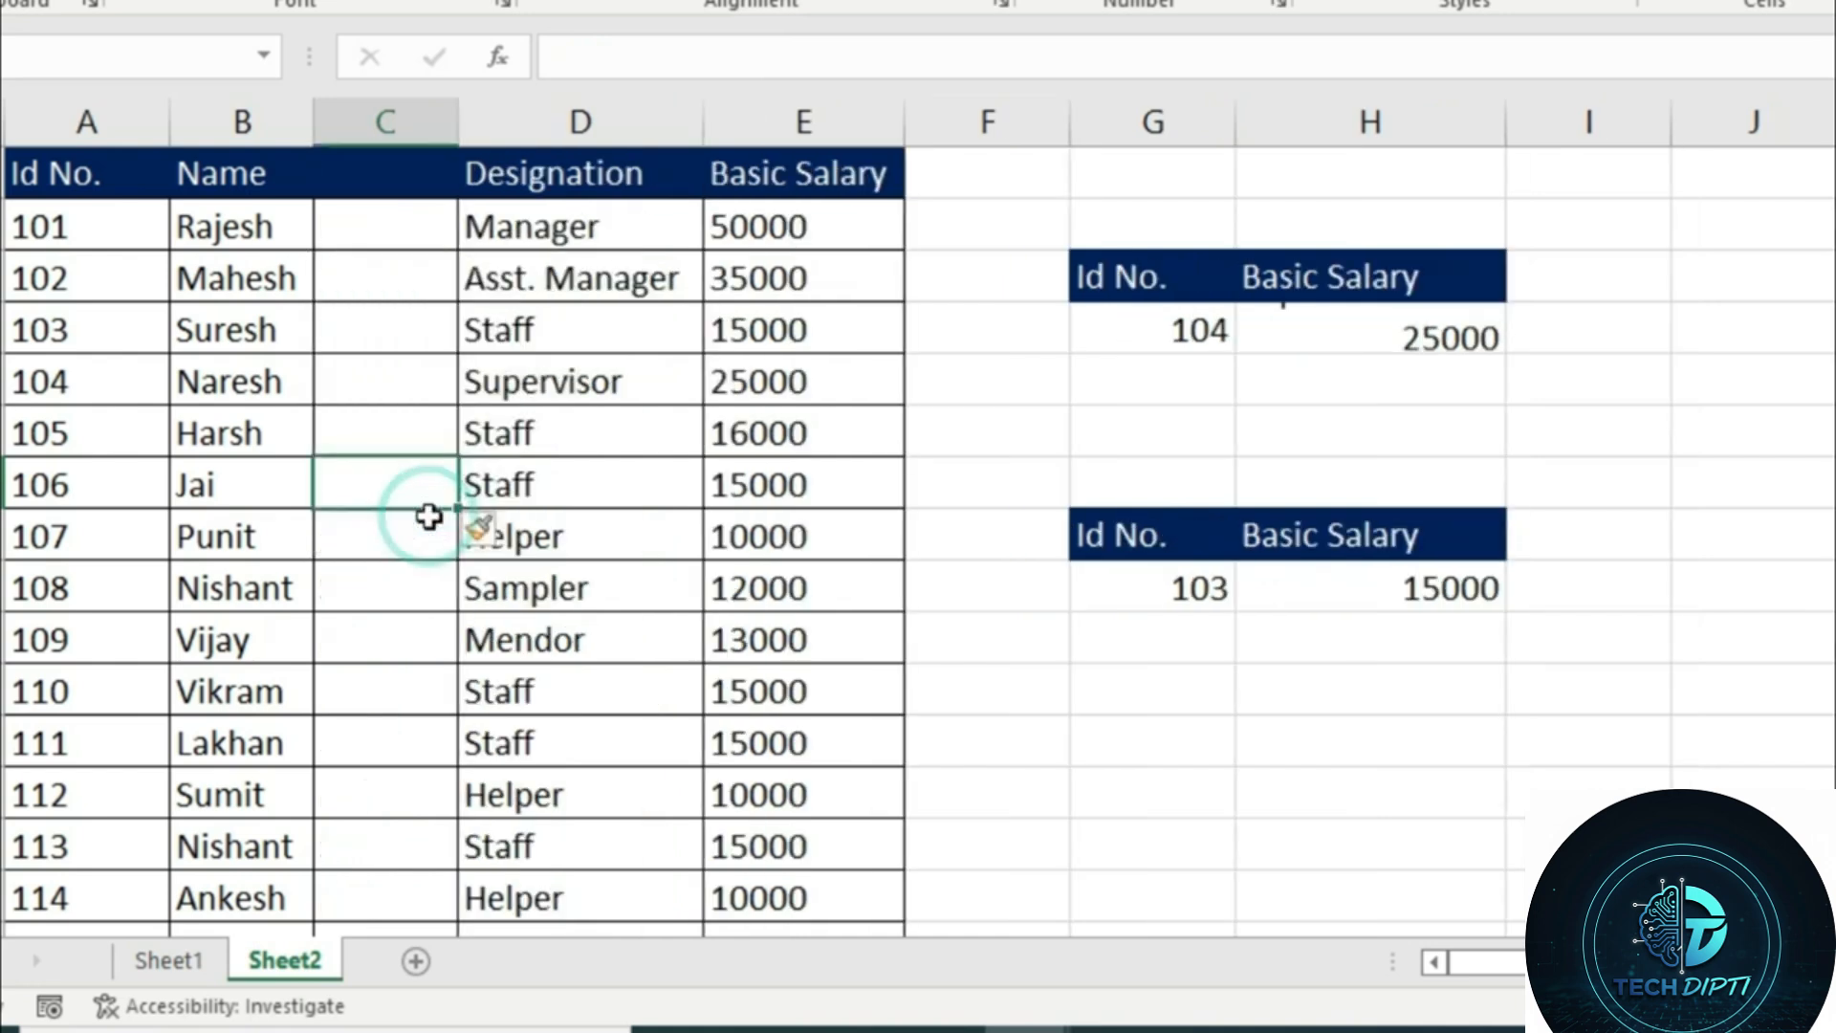
pyautogui.click(1301, 332)
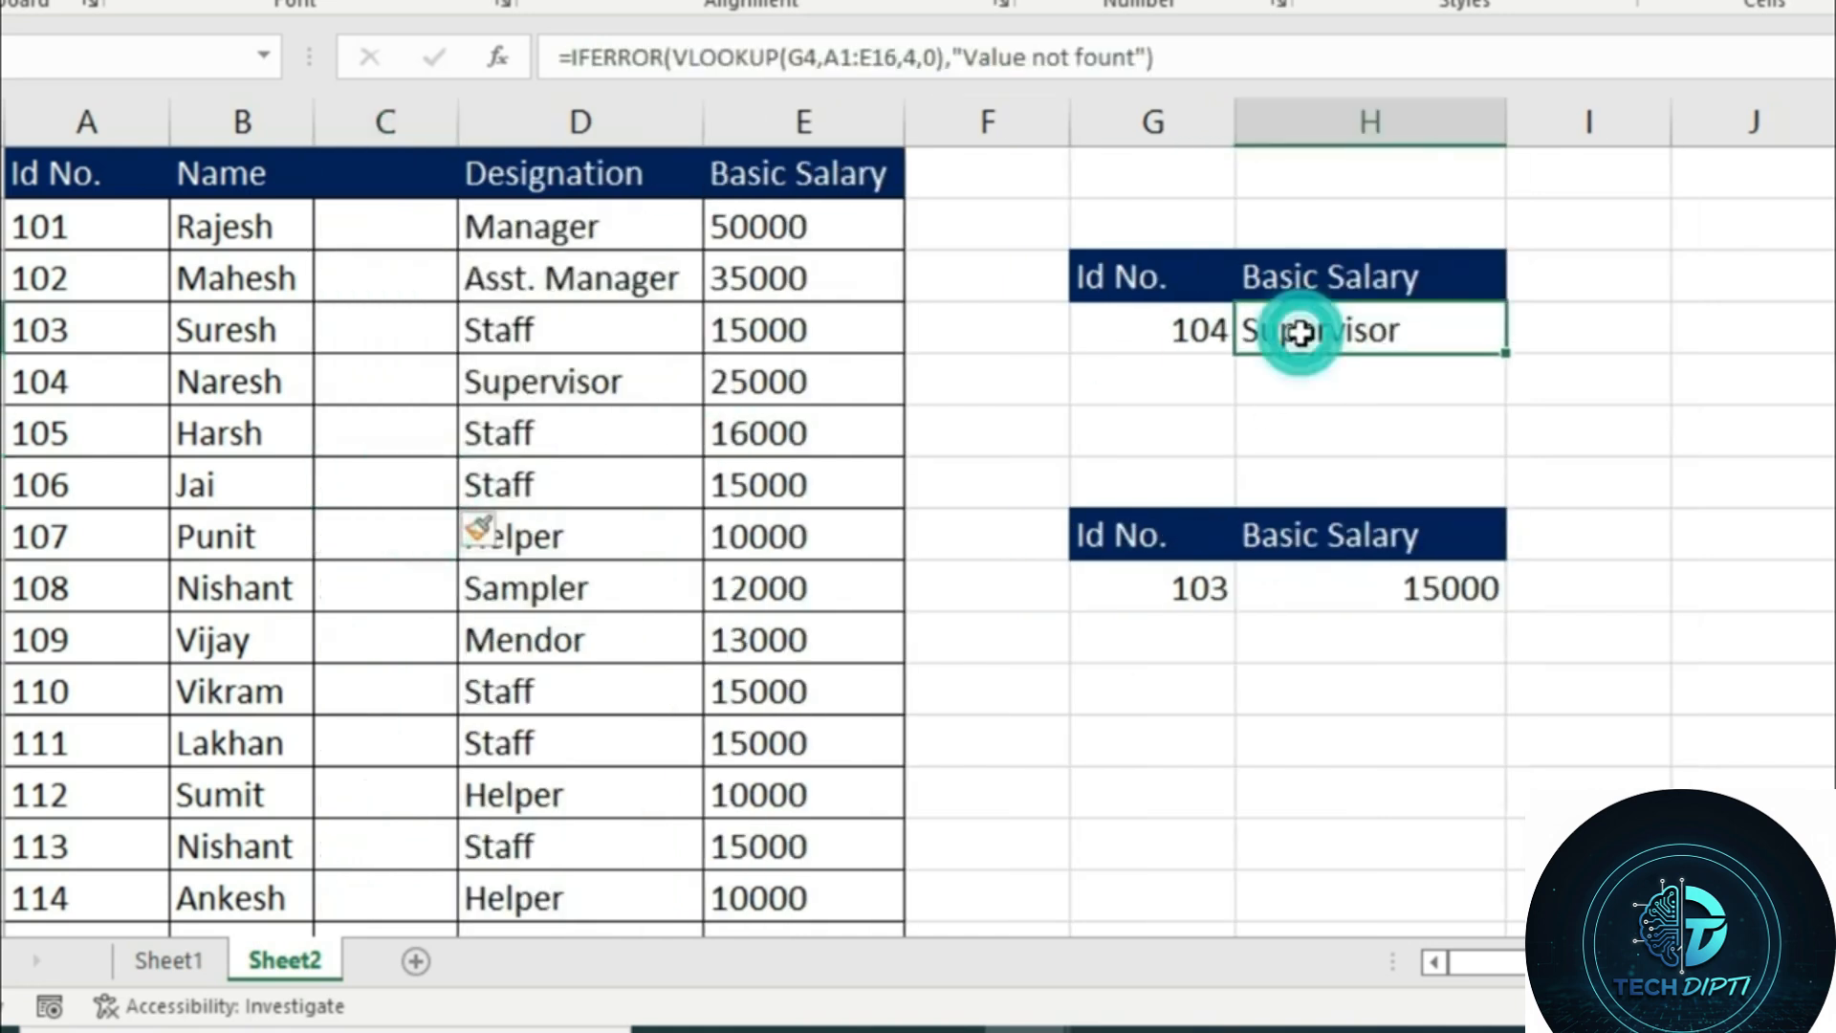
pyautogui.click(1341, 593)
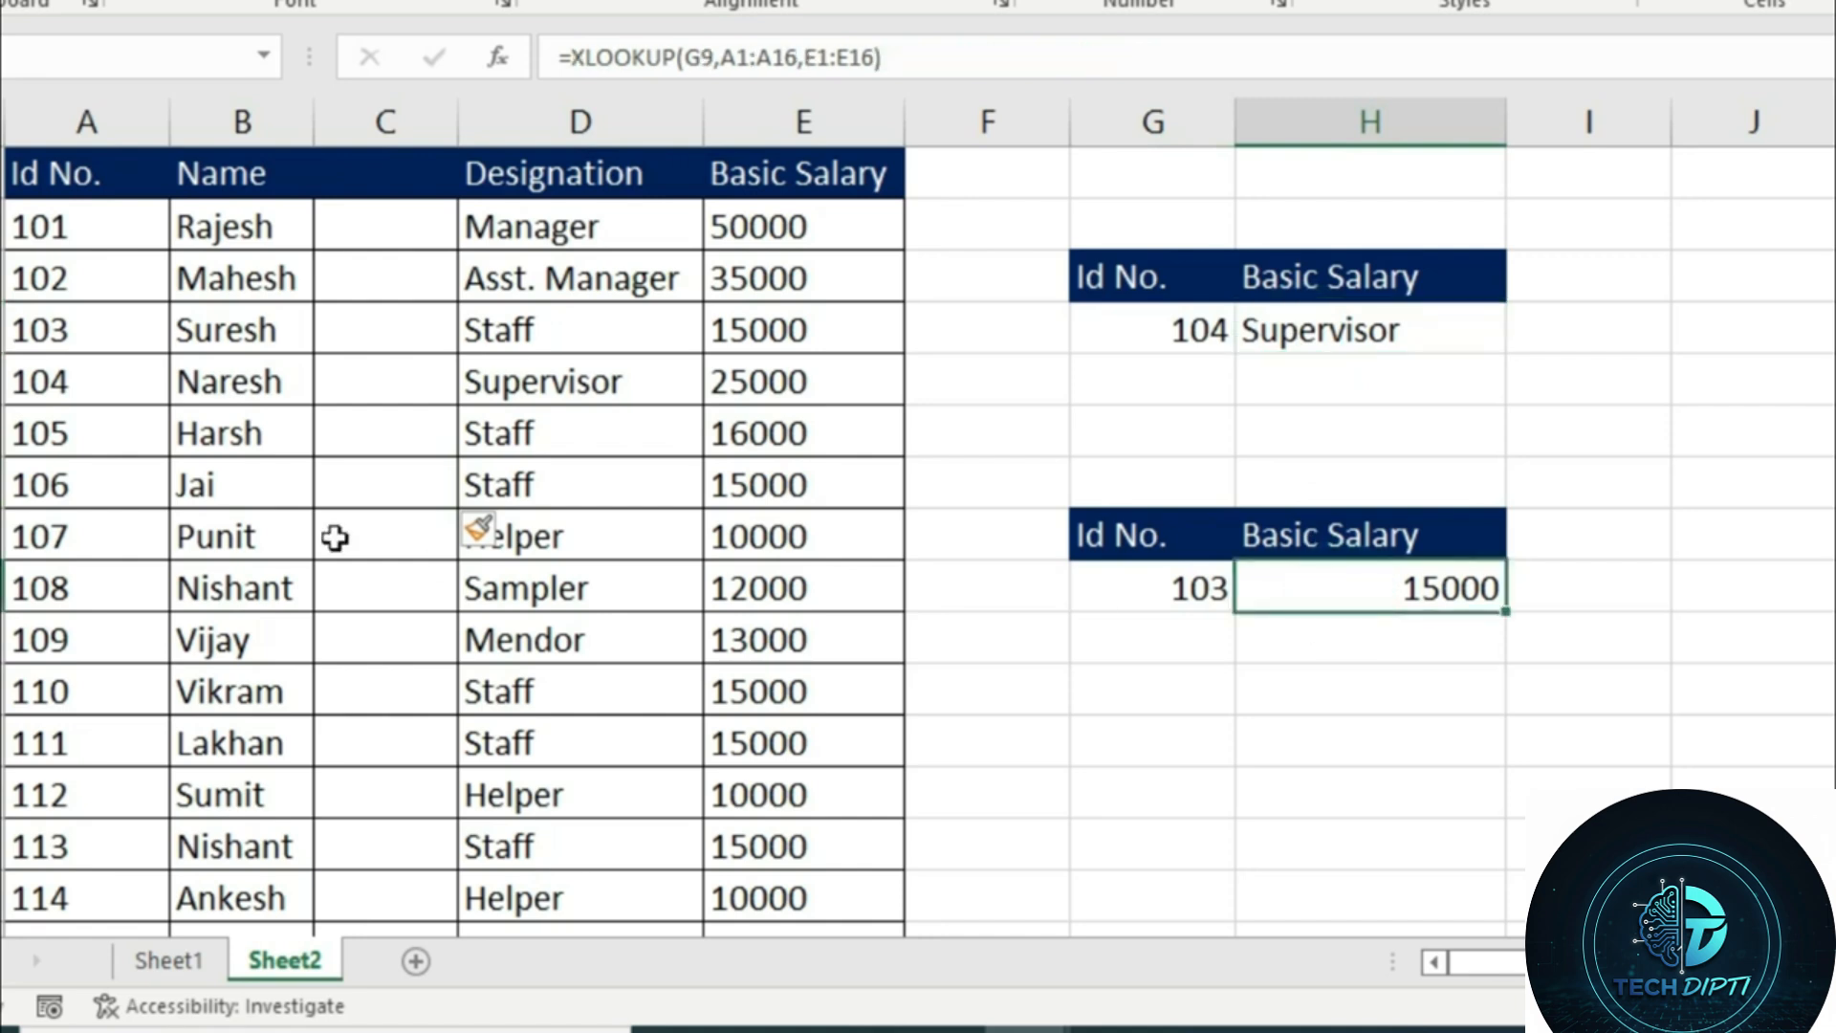
pyautogui.click(370, 521)
pyautogui.click(370, 521)
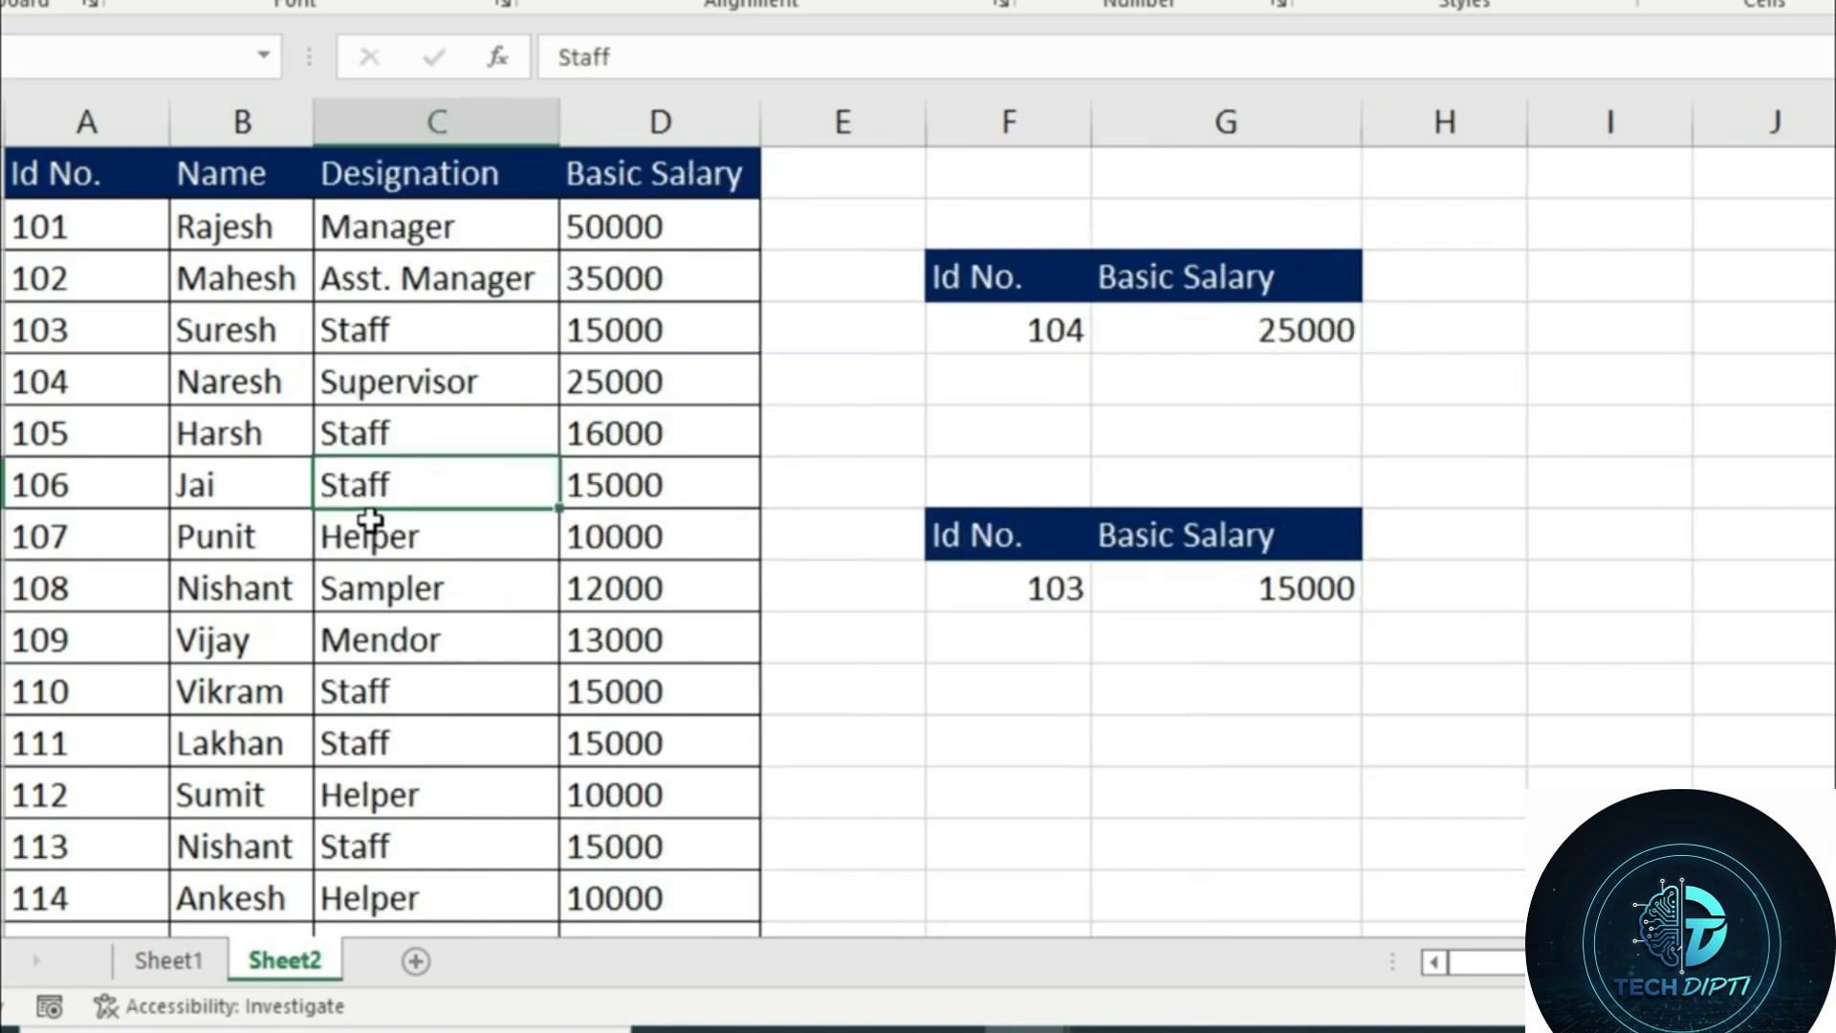
# Check the Id No. list down to its last row and set the lookup value in F9 to 116
pyautogui.click(1282, 591)
pyautogui.click(1062, 591)
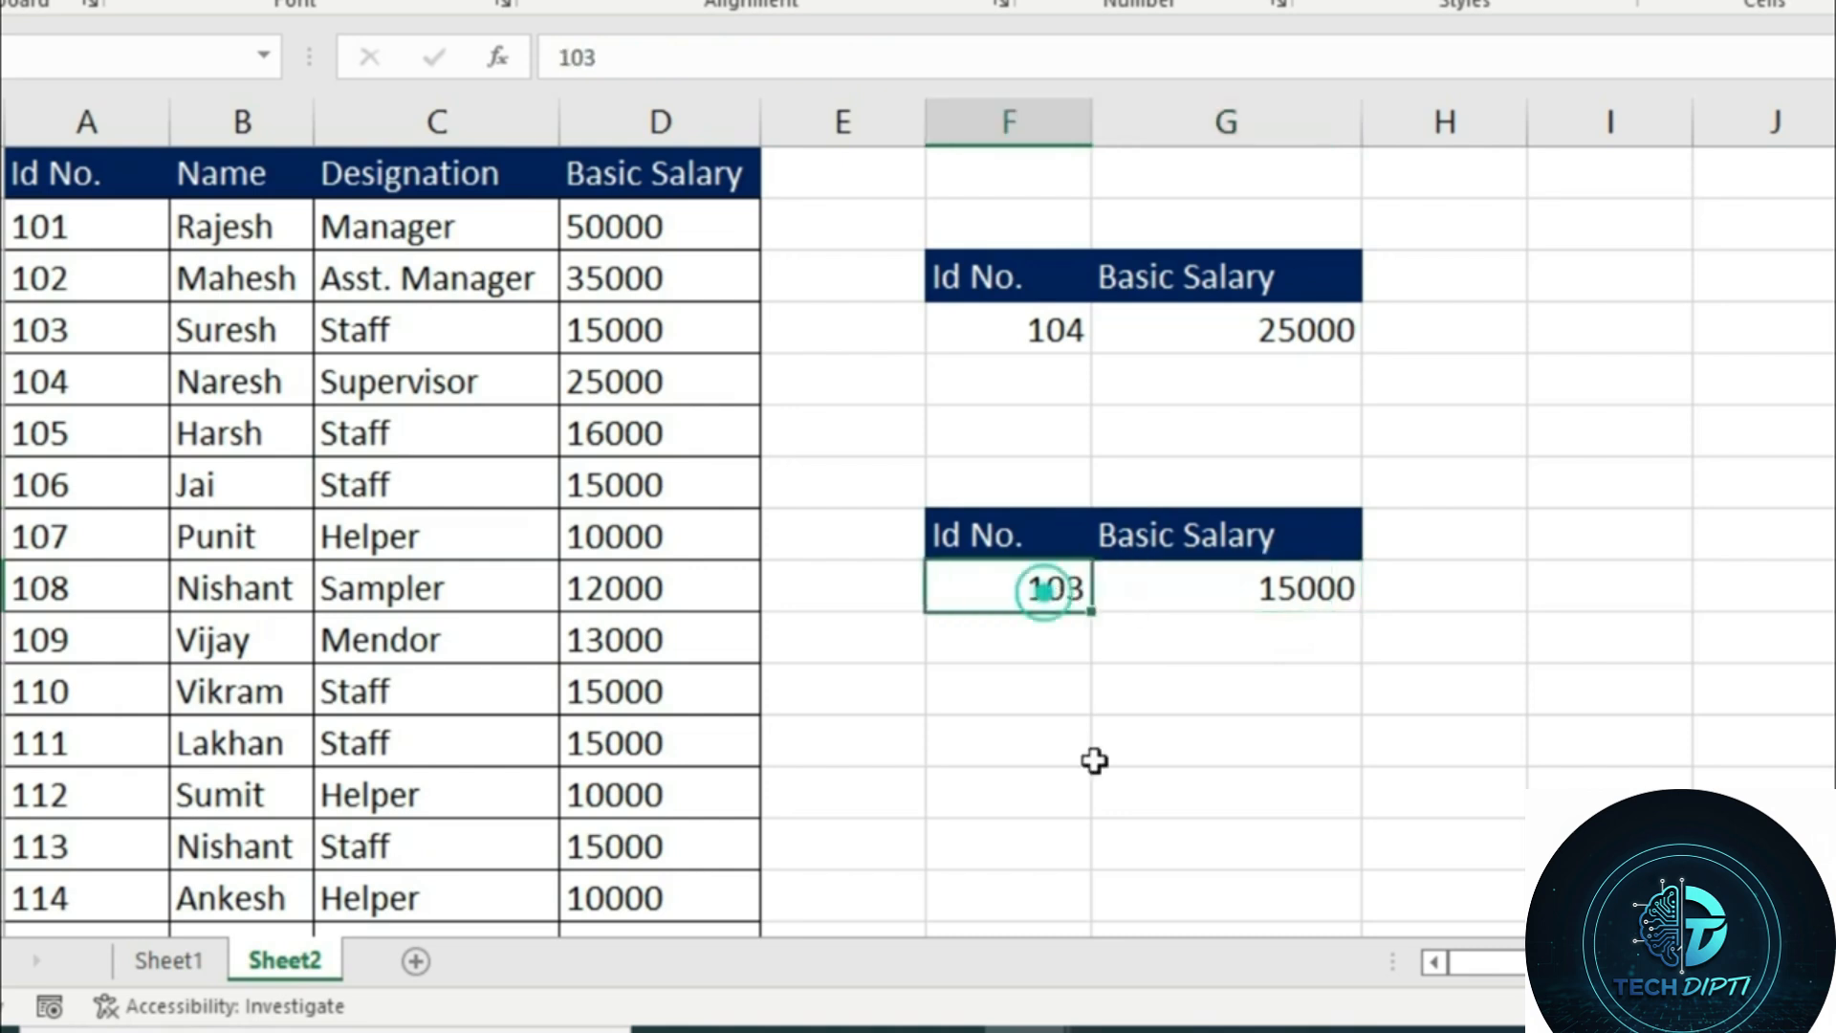
pyautogui.scroll(-2, 239, 717)
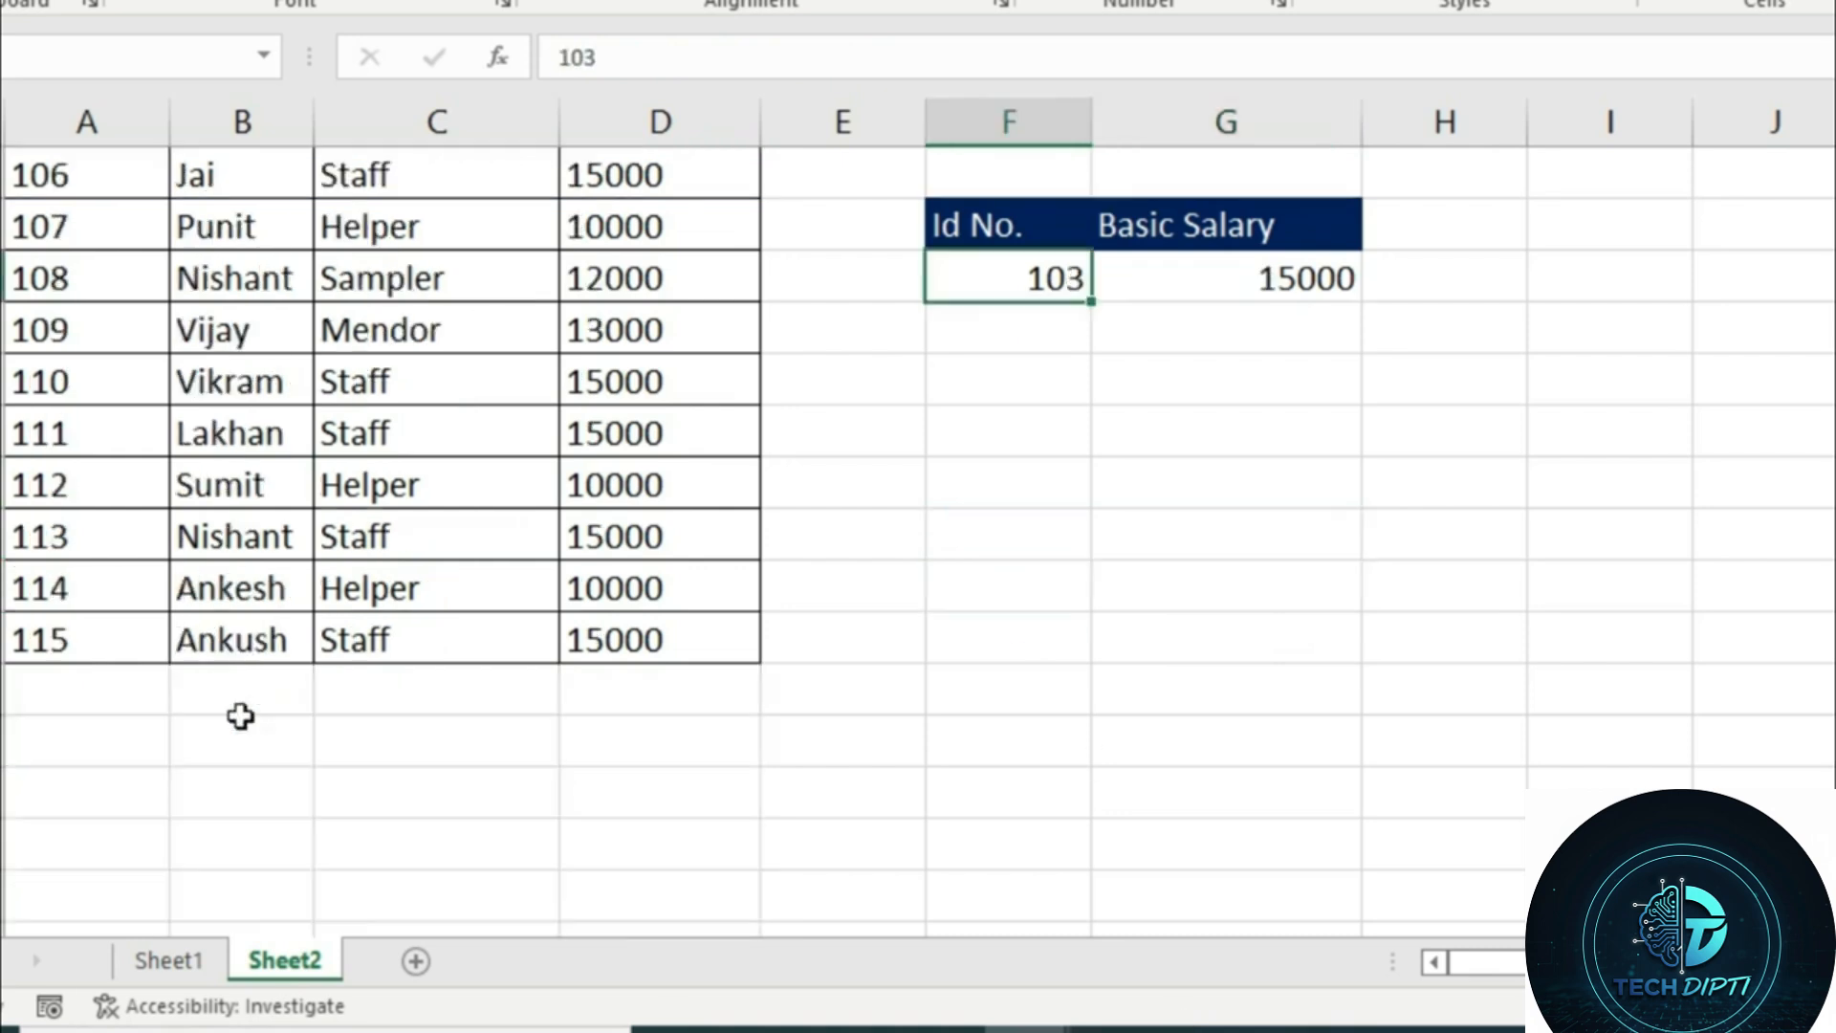
pyautogui.scroll(2, 1160, 737)
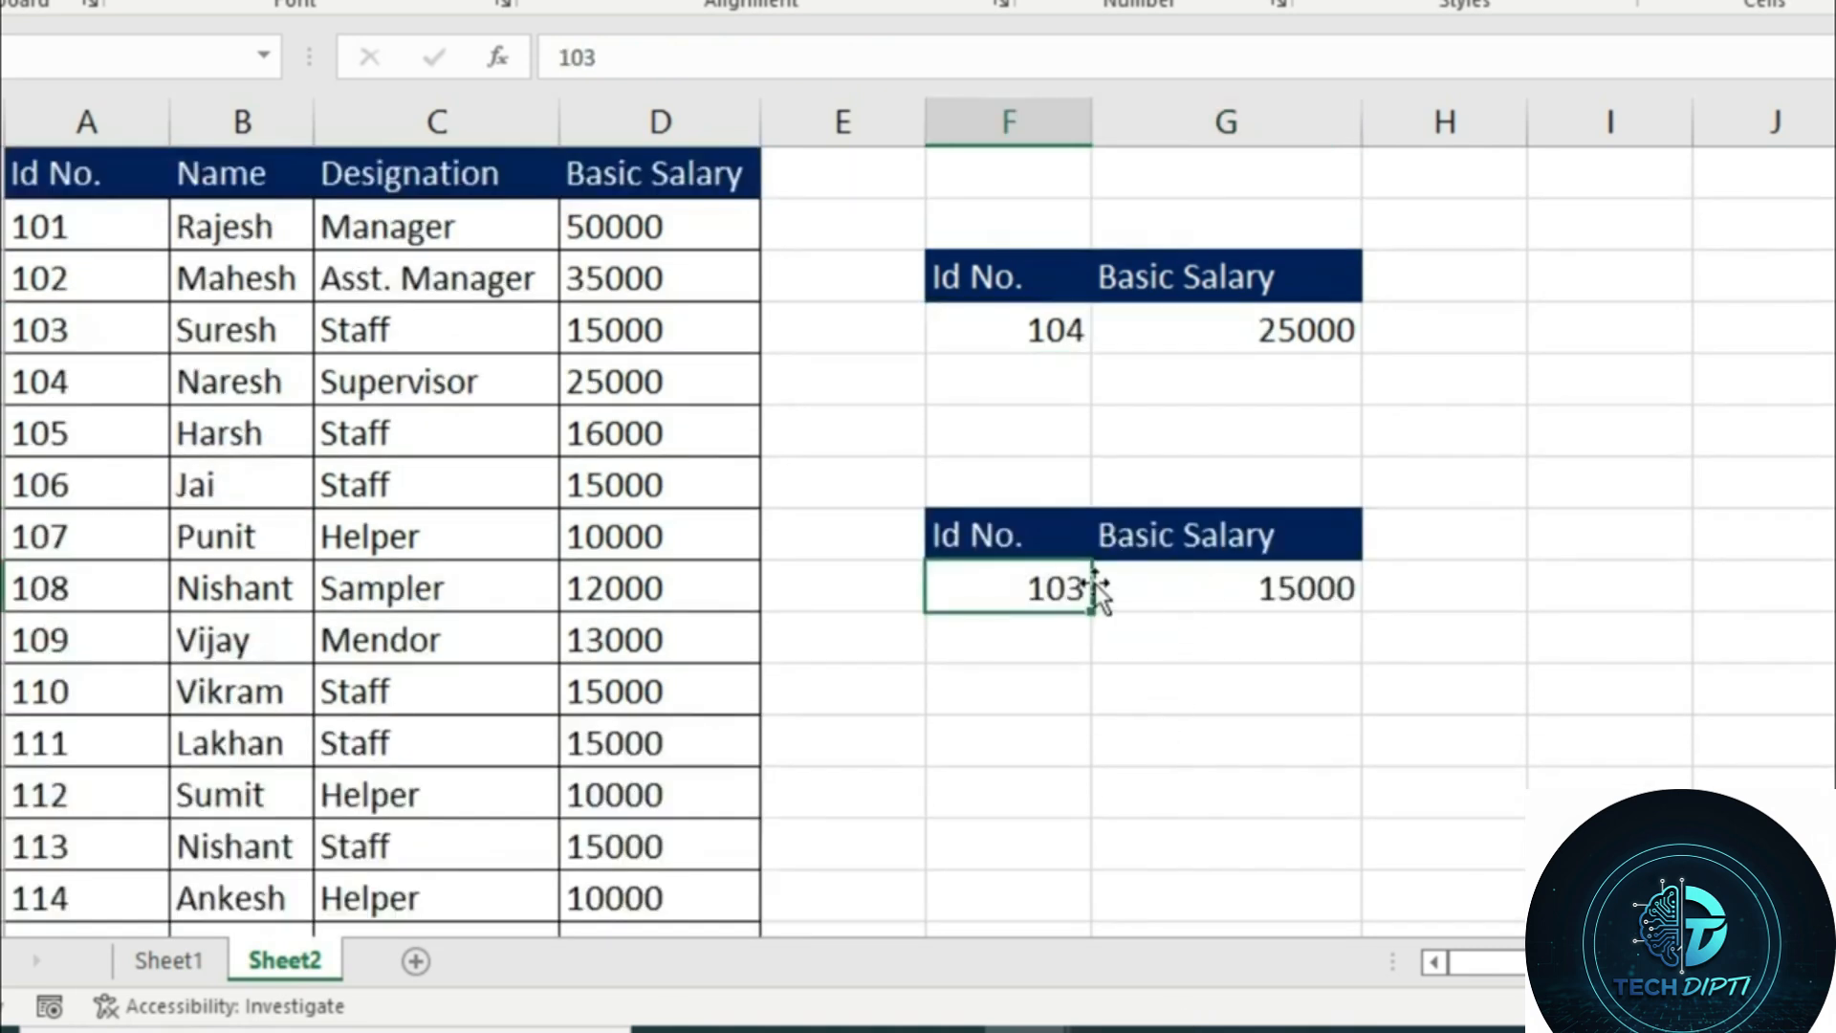
pyautogui.write('116')
pyautogui.press('Return')
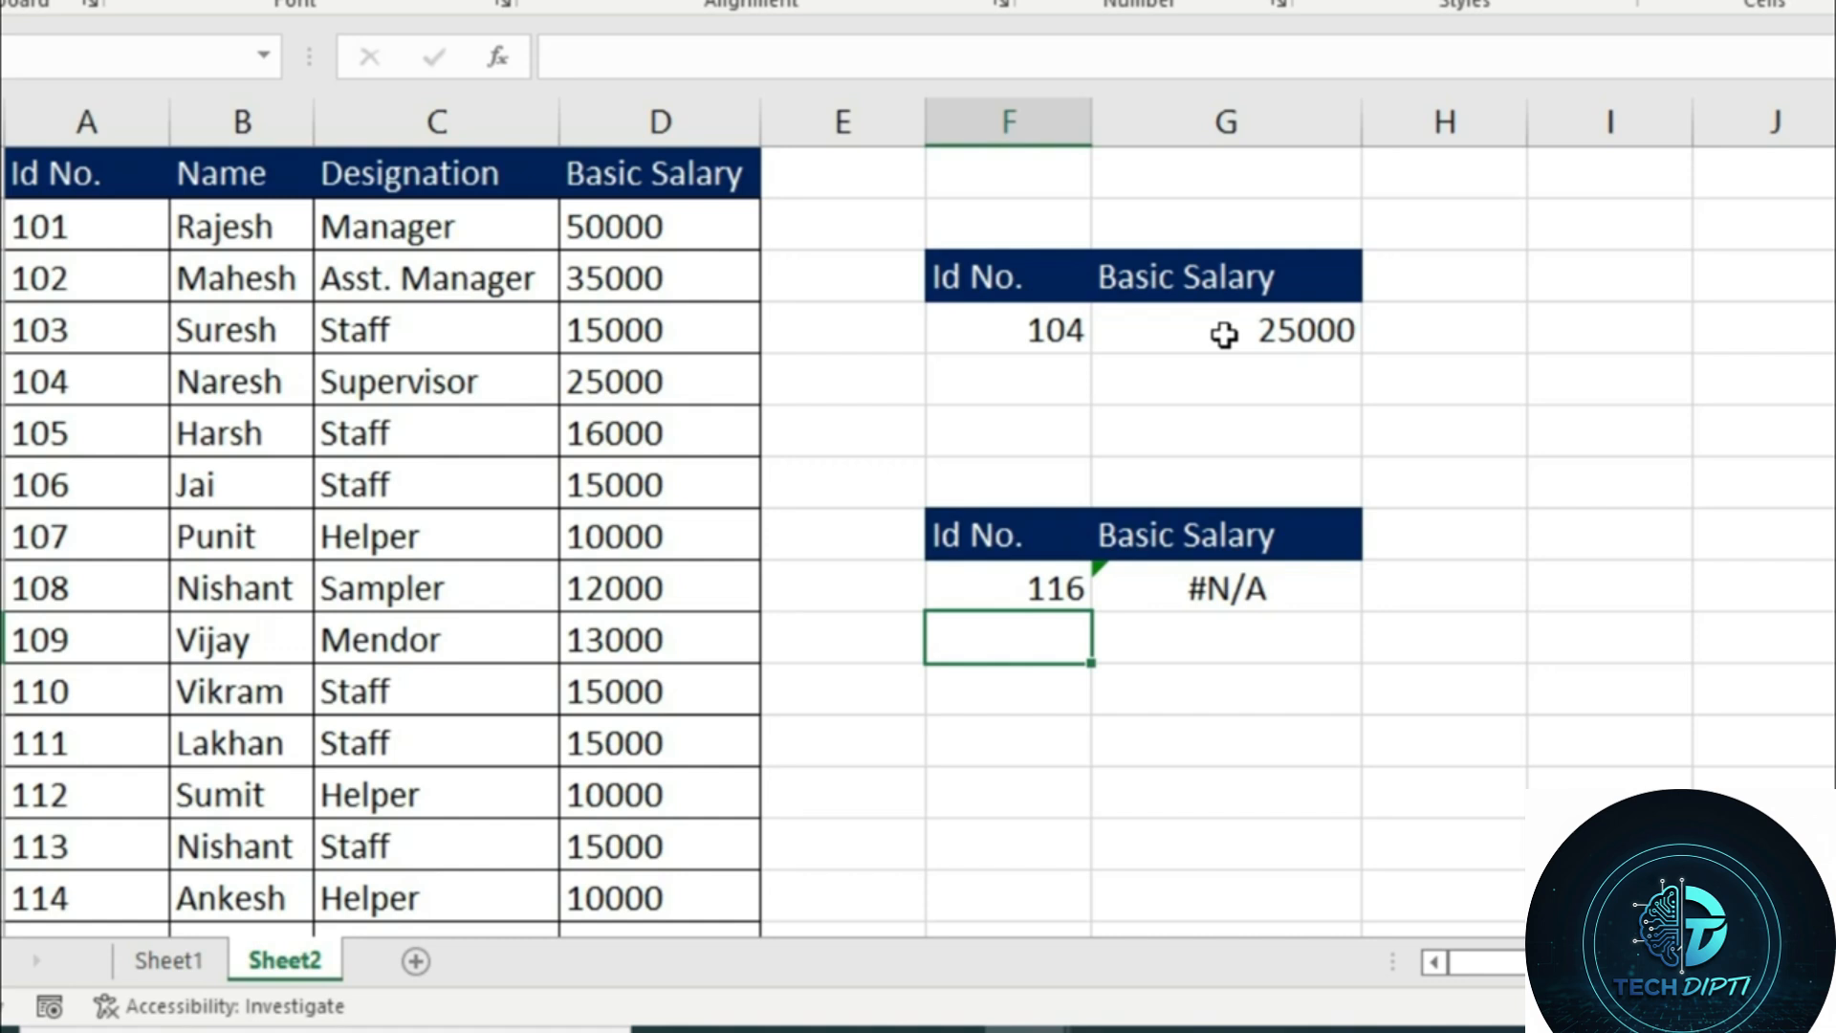
# Extend the XLOOKUP formula in G9 with the if_not_found argument "Invalid value"
pyautogui.click(1202, 574)
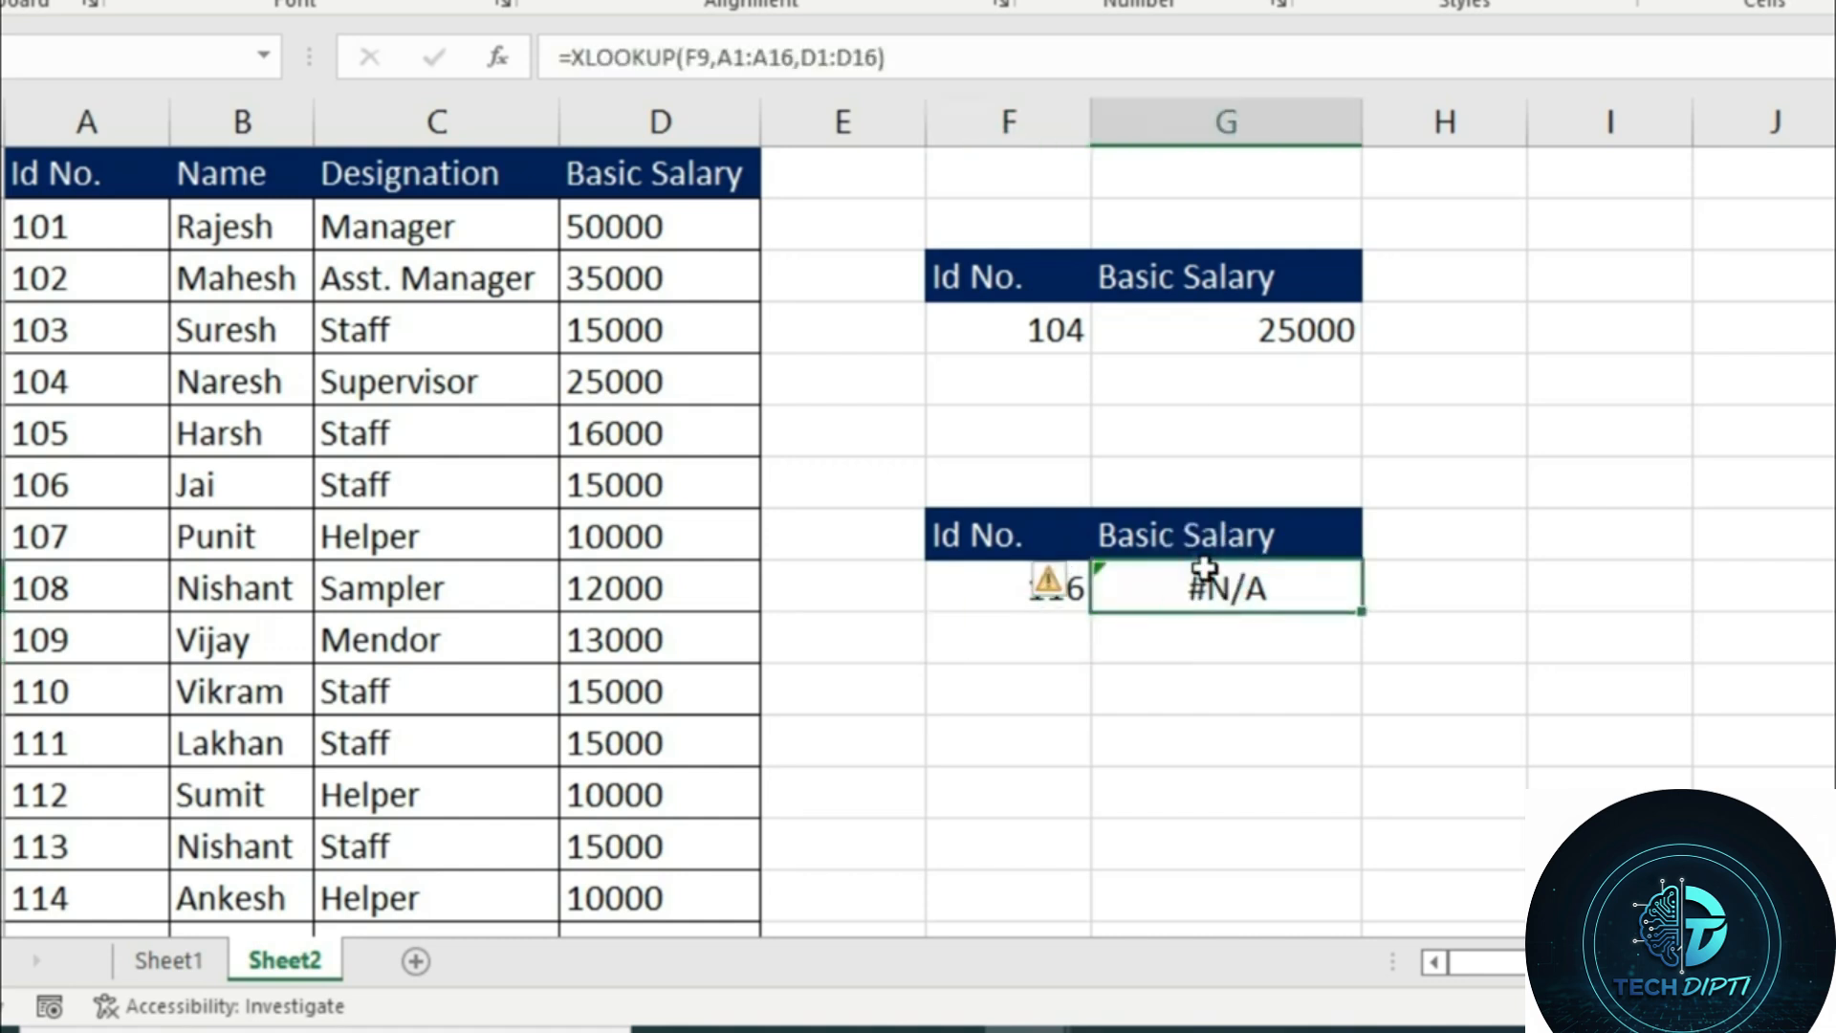
pyautogui.press('F2')
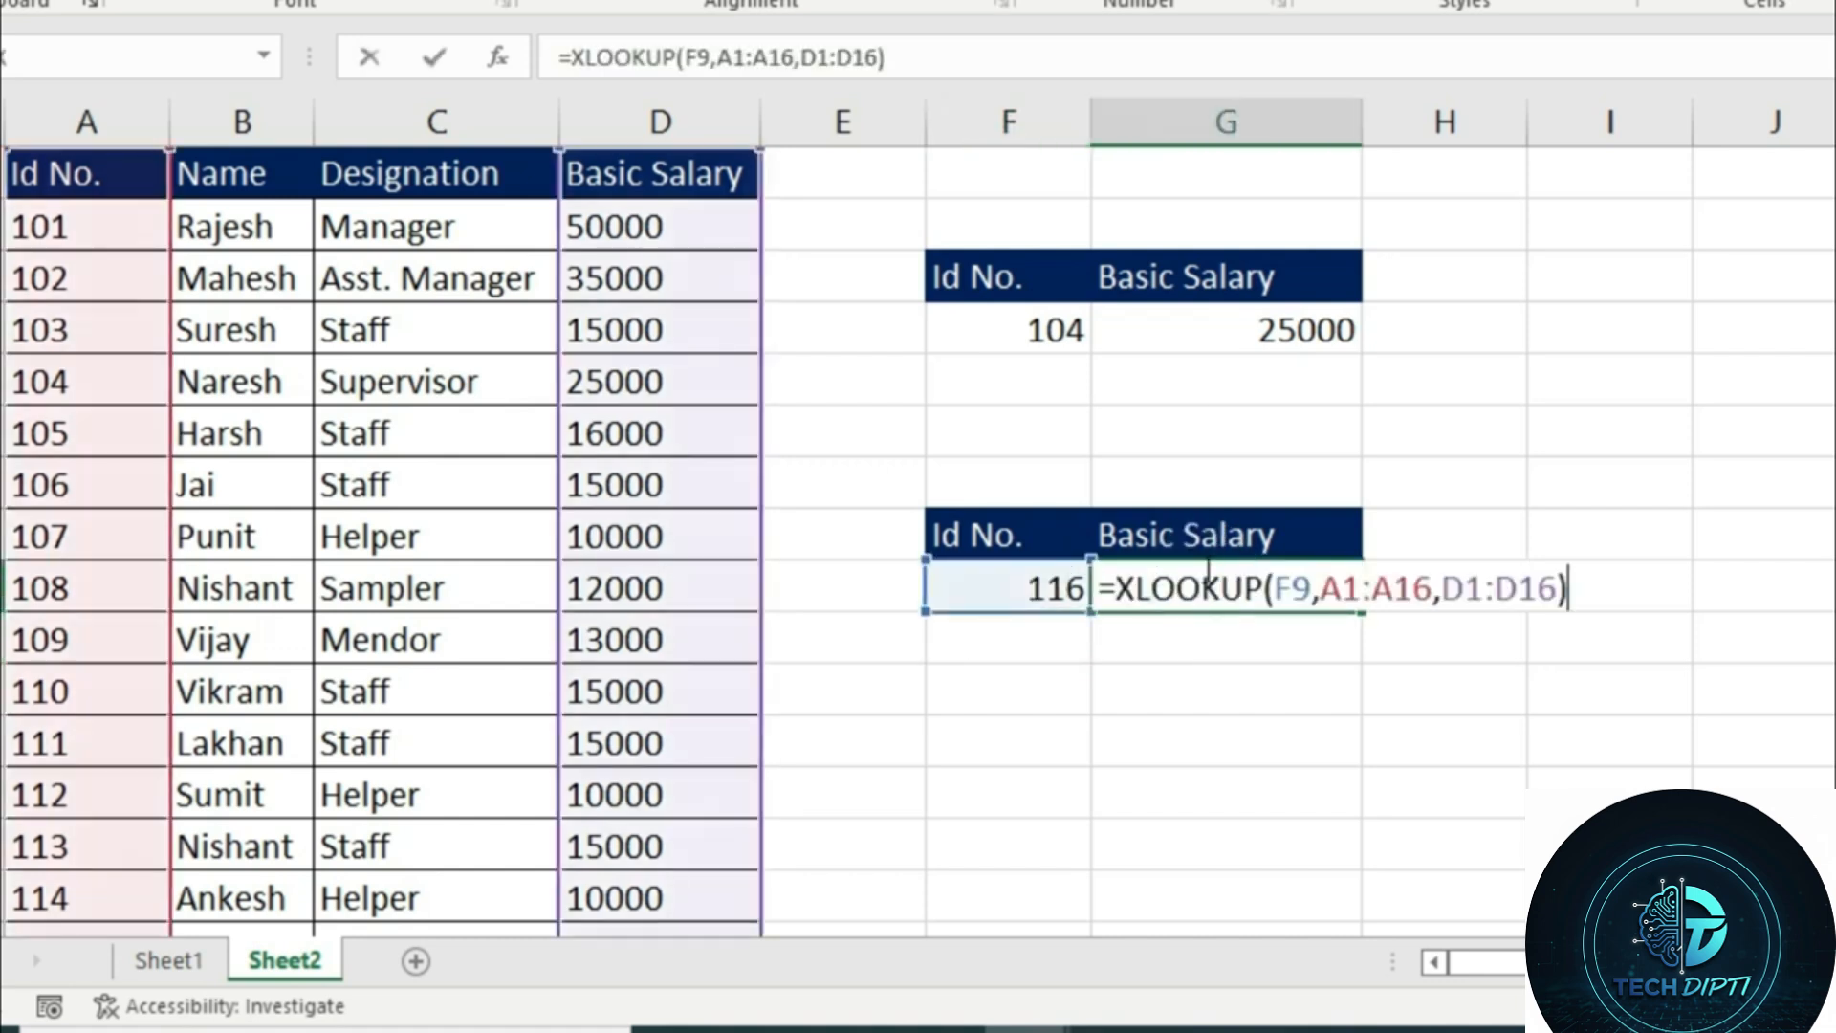
pyautogui.press('Left')
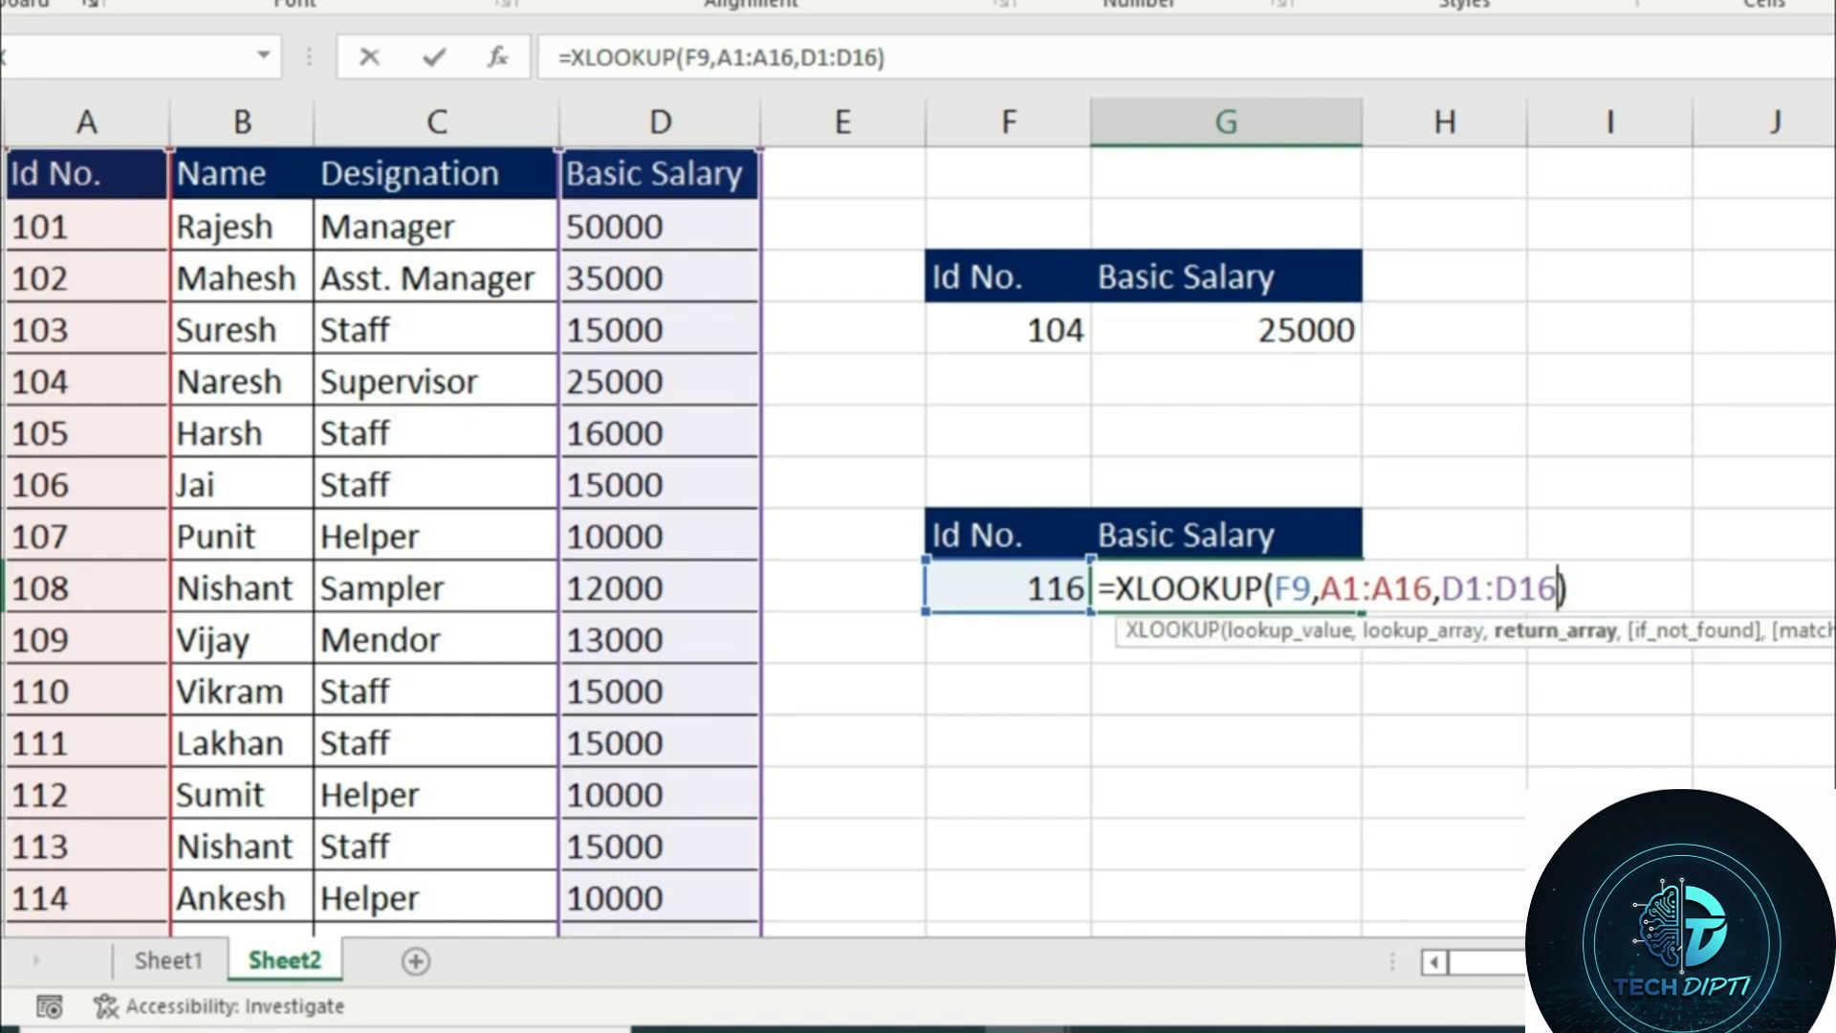
pyautogui.press('Right')
pyautogui.press('BackSpace')
pyautogui.write(',')
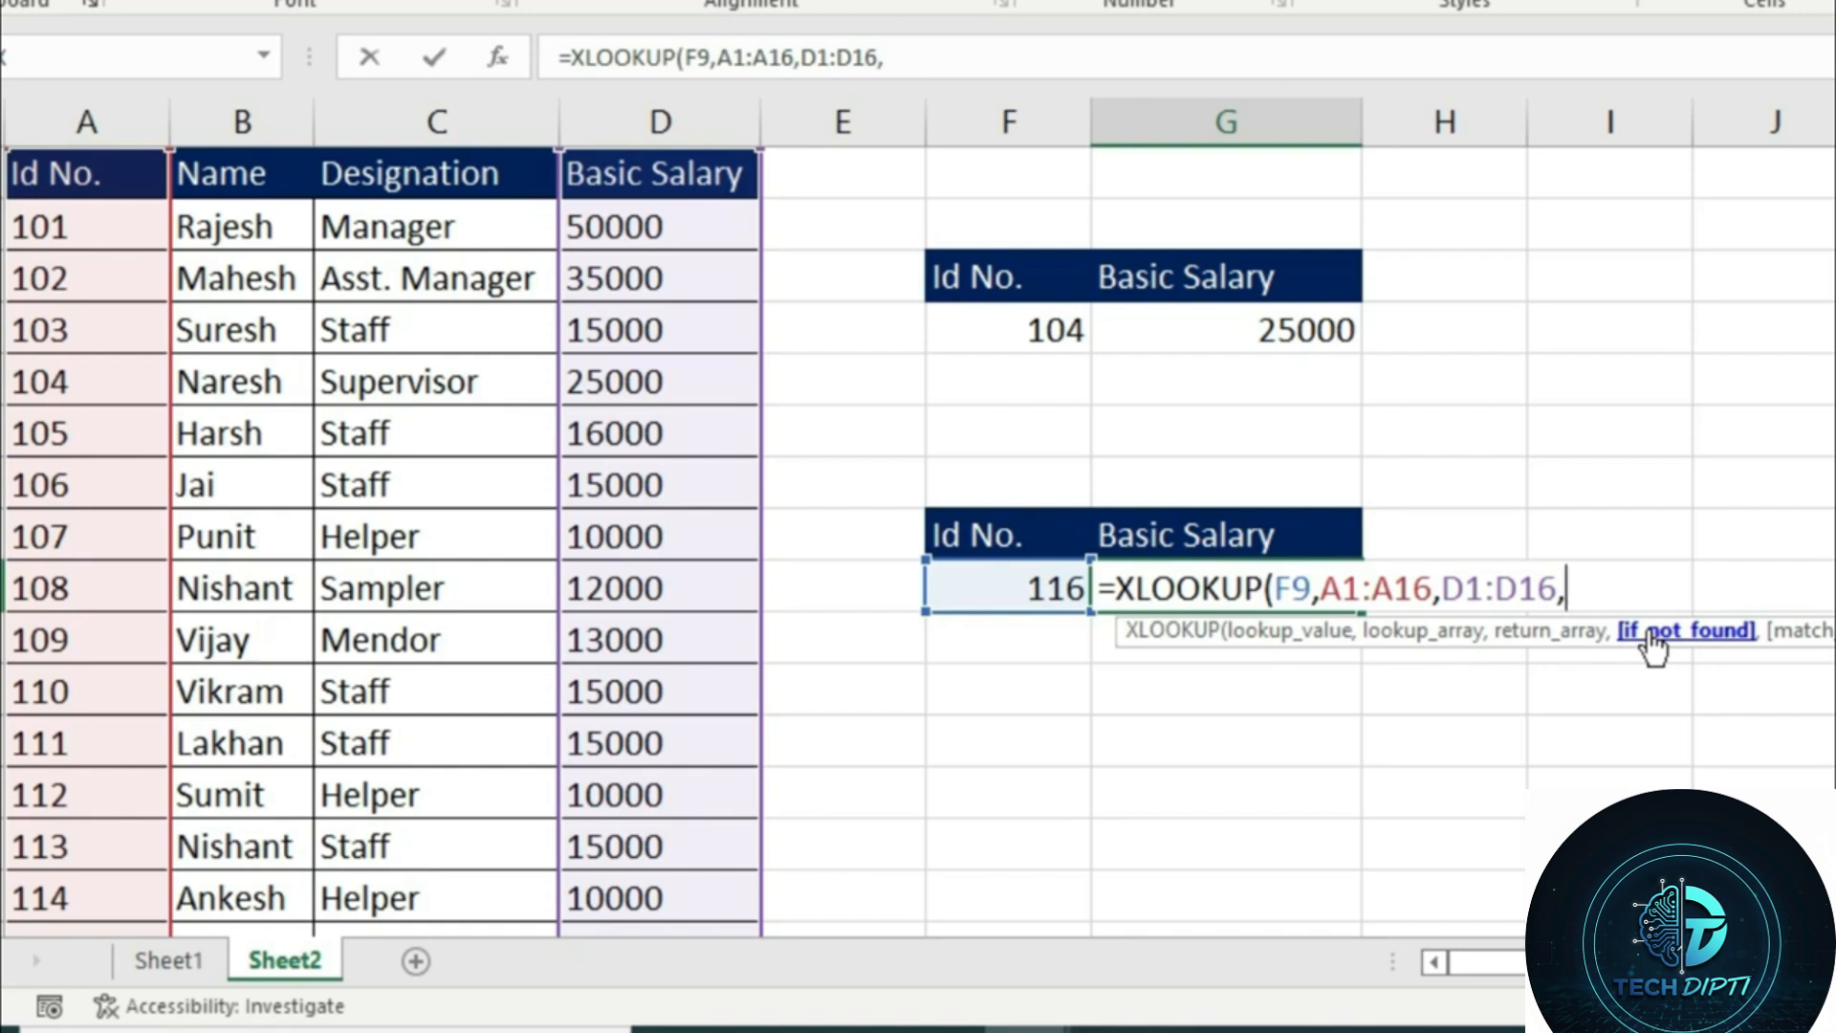
pyautogui.write('"Inal')
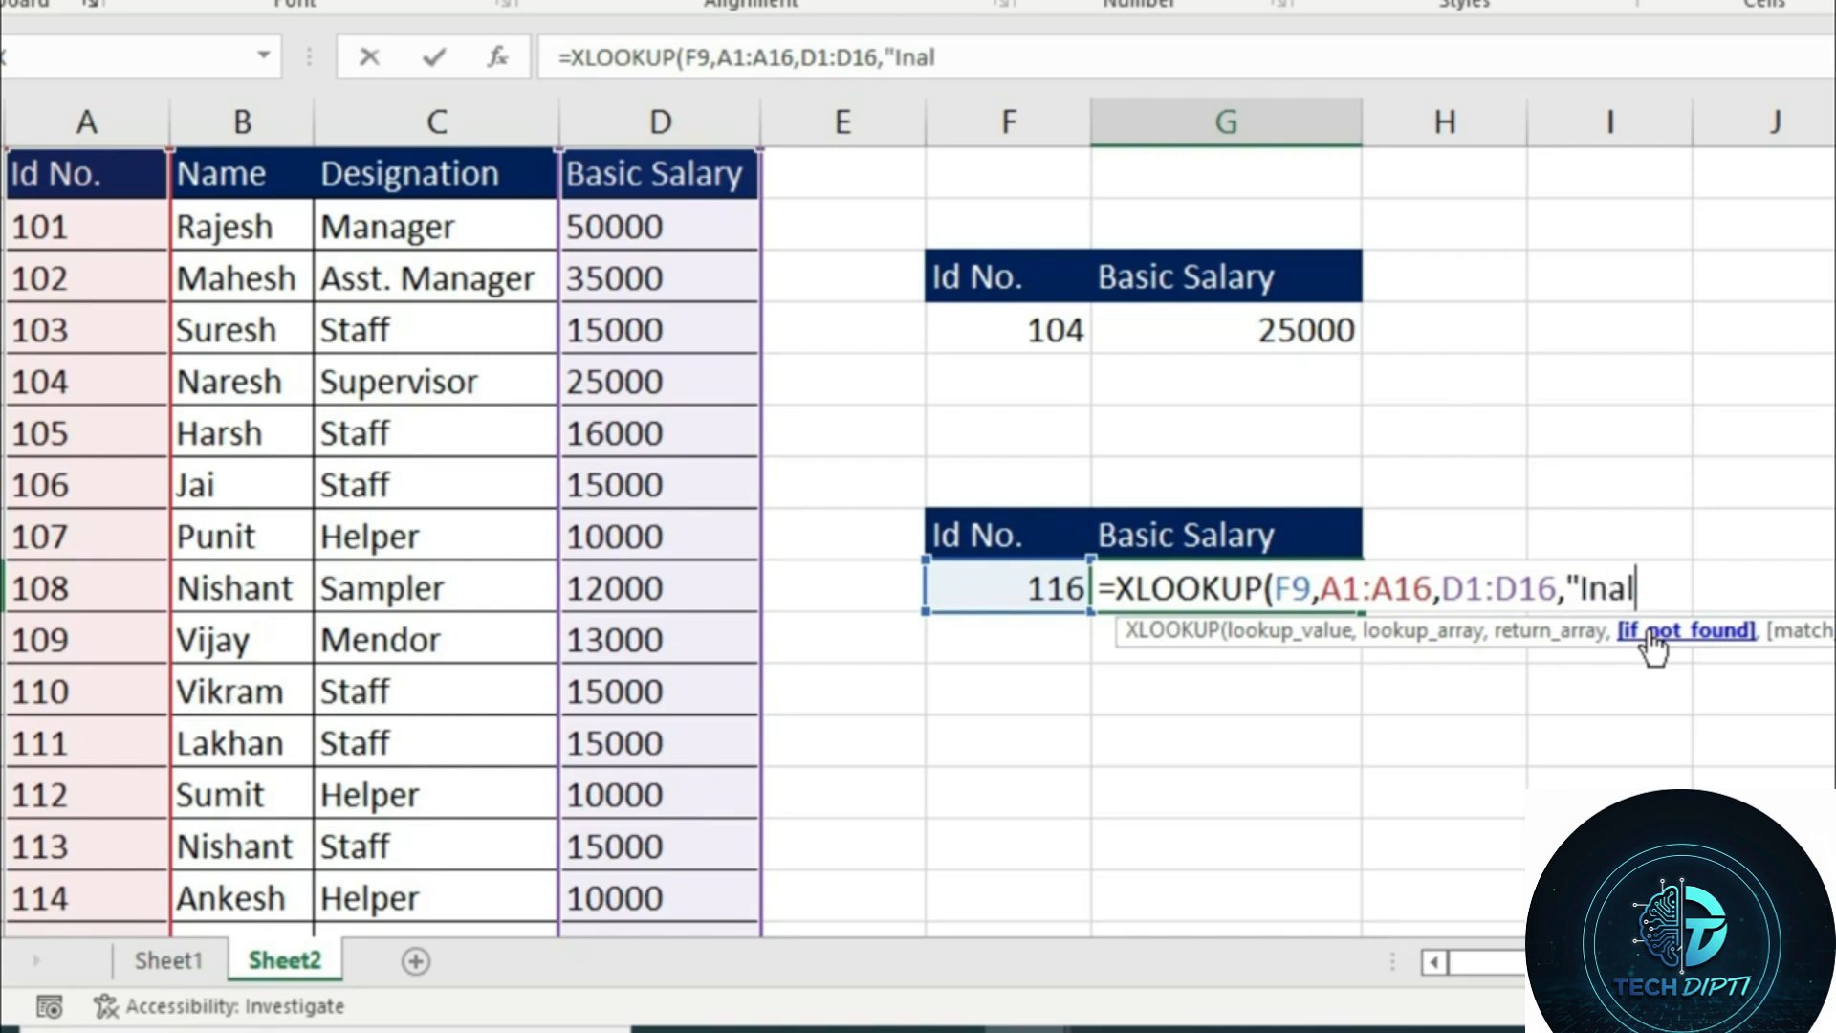
pyautogui.press('BackSpace')
pyautogui.press('BackSpace')
pyautogui.write('valid ')
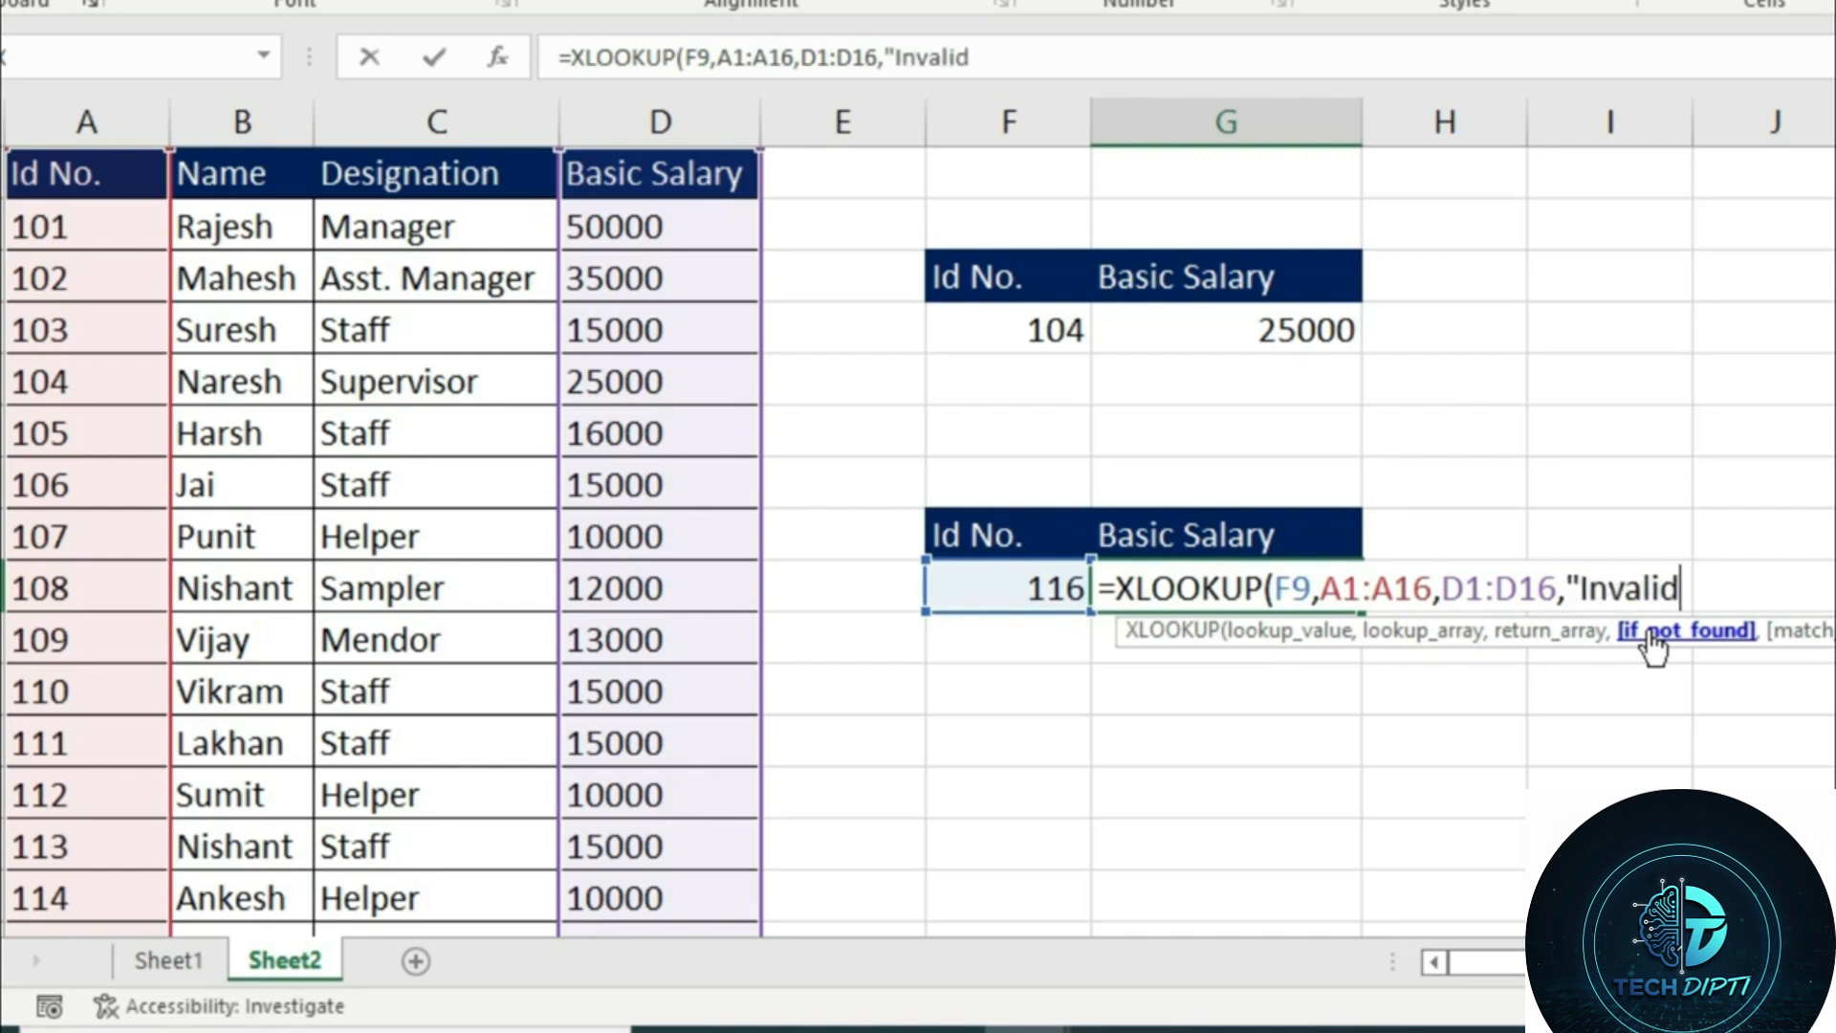
pyautogui.write('vali')
pyautogui.press('BackSpace')
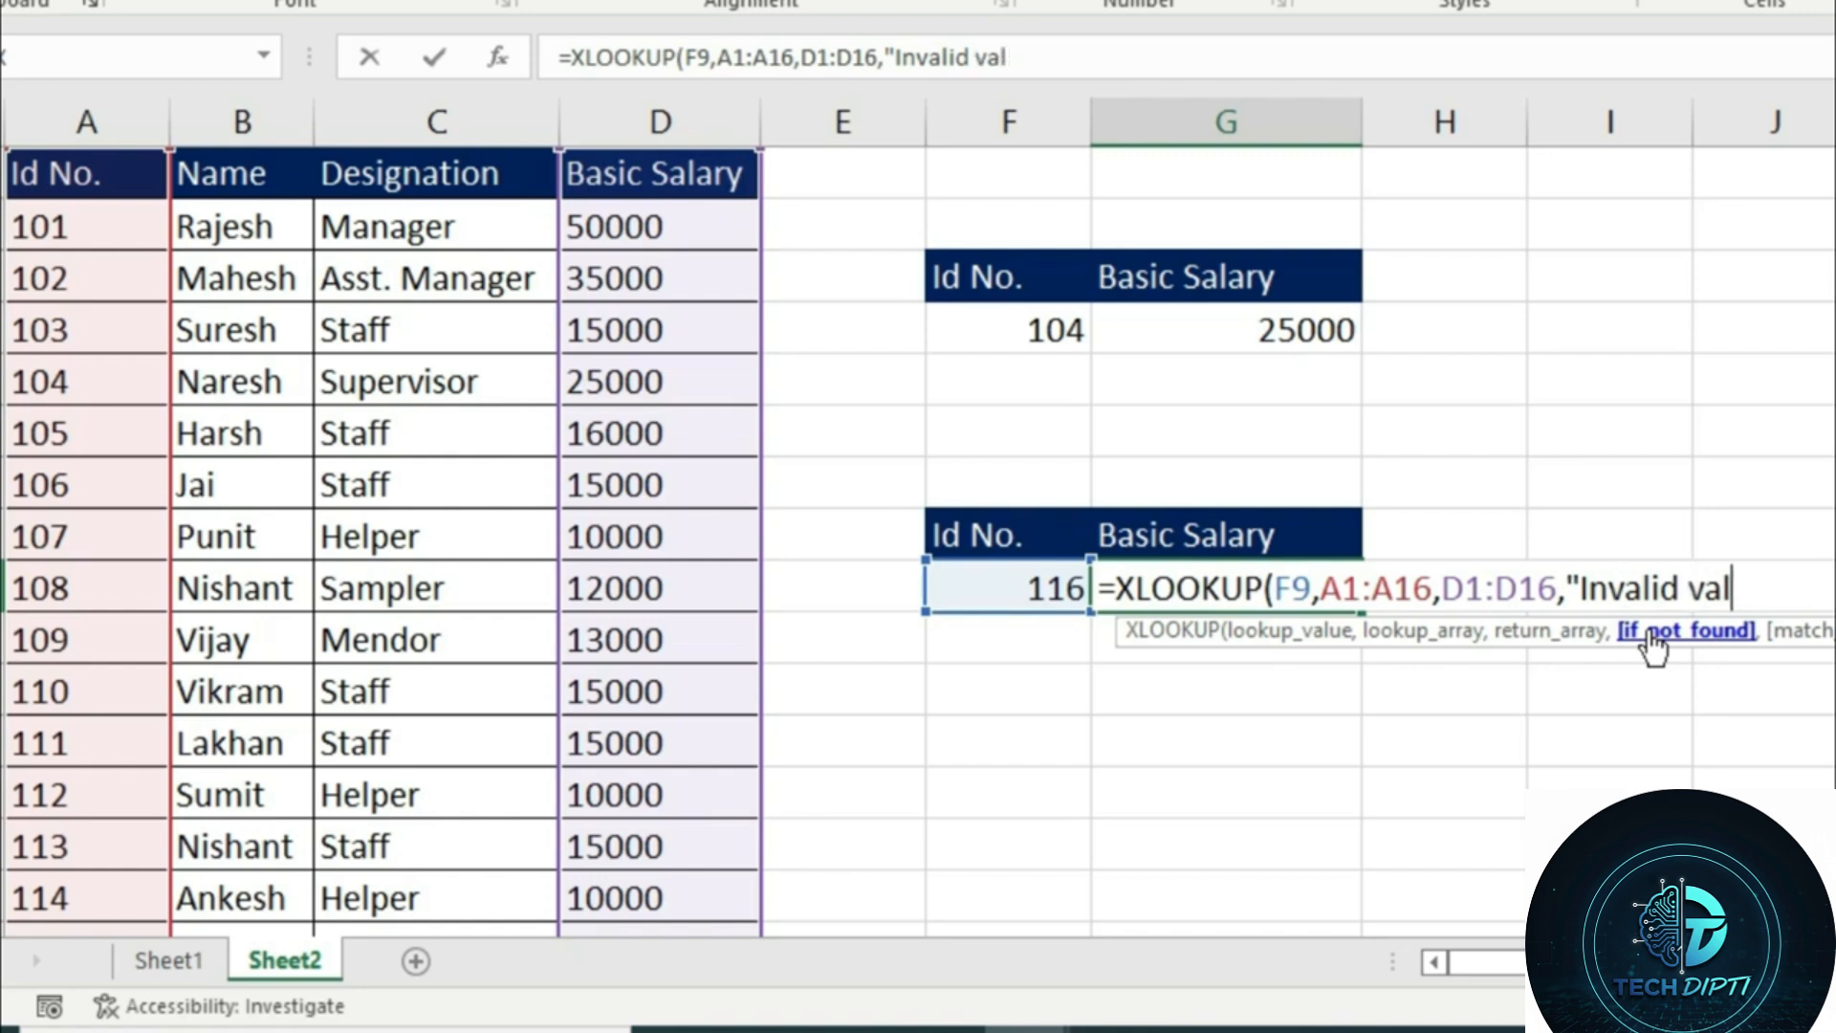
pyautogui.write('ue")')
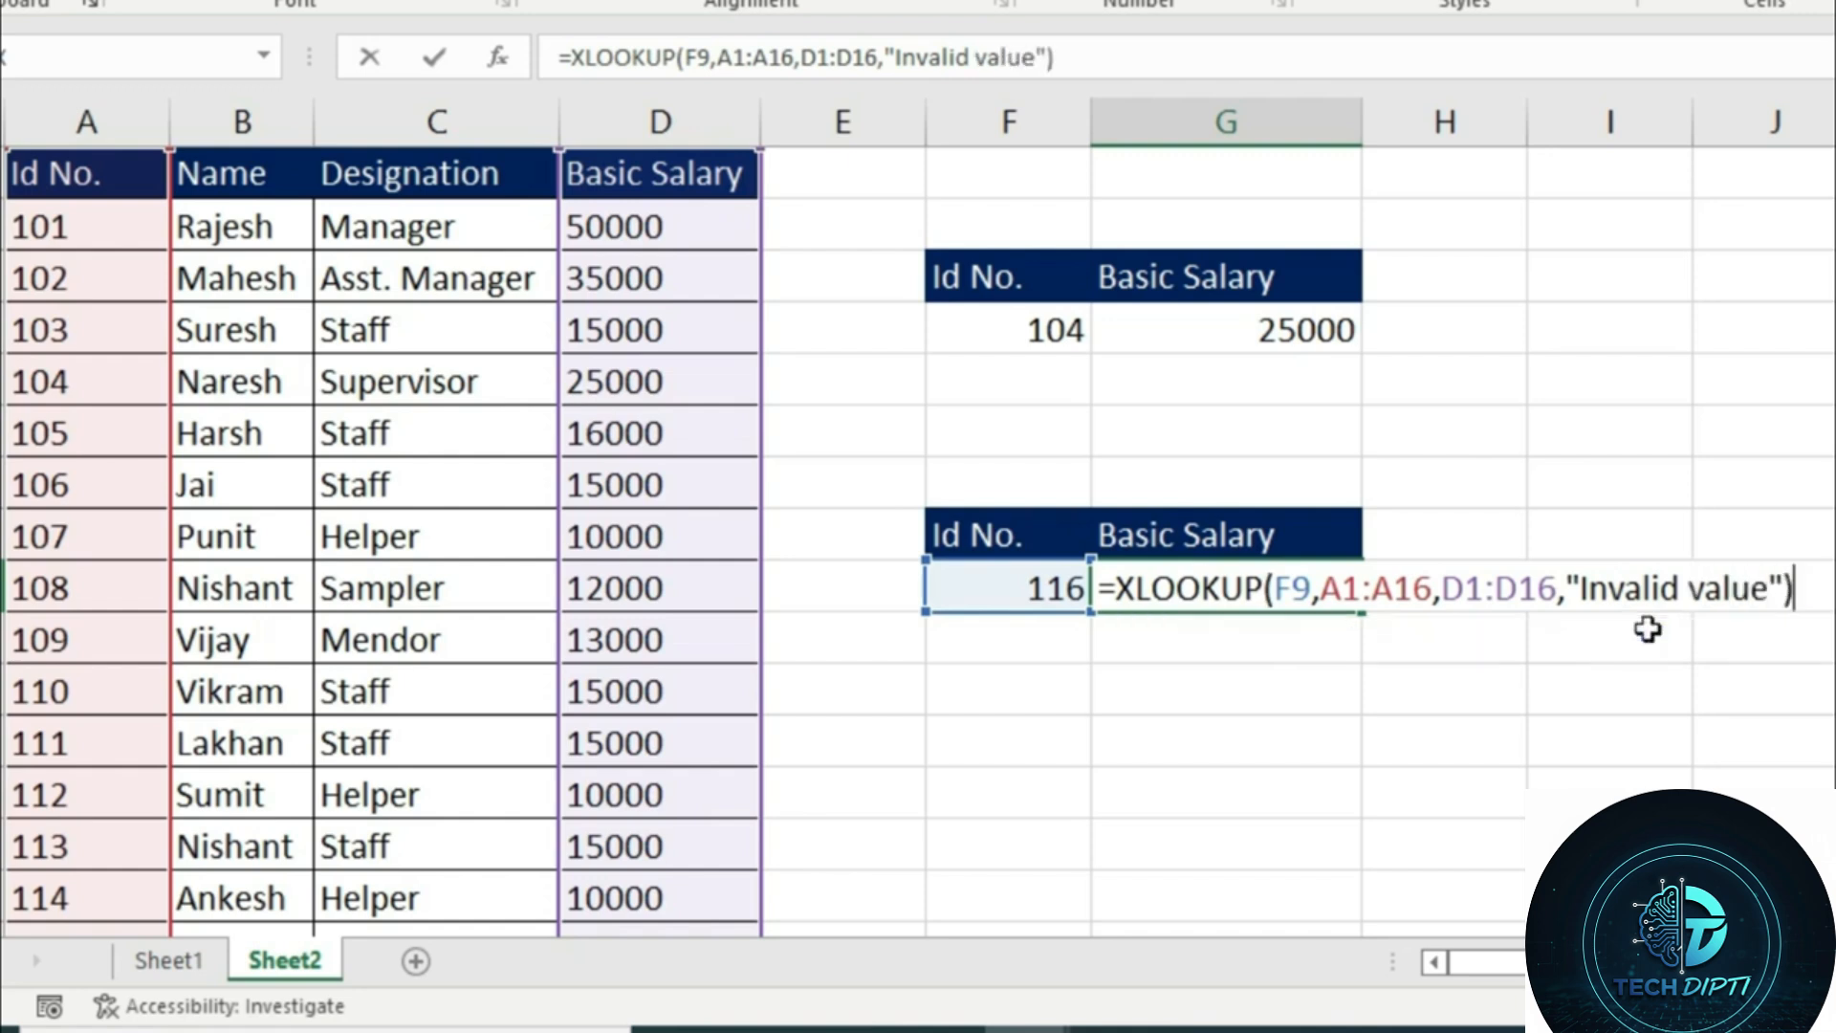
pyautogui.press('Return')
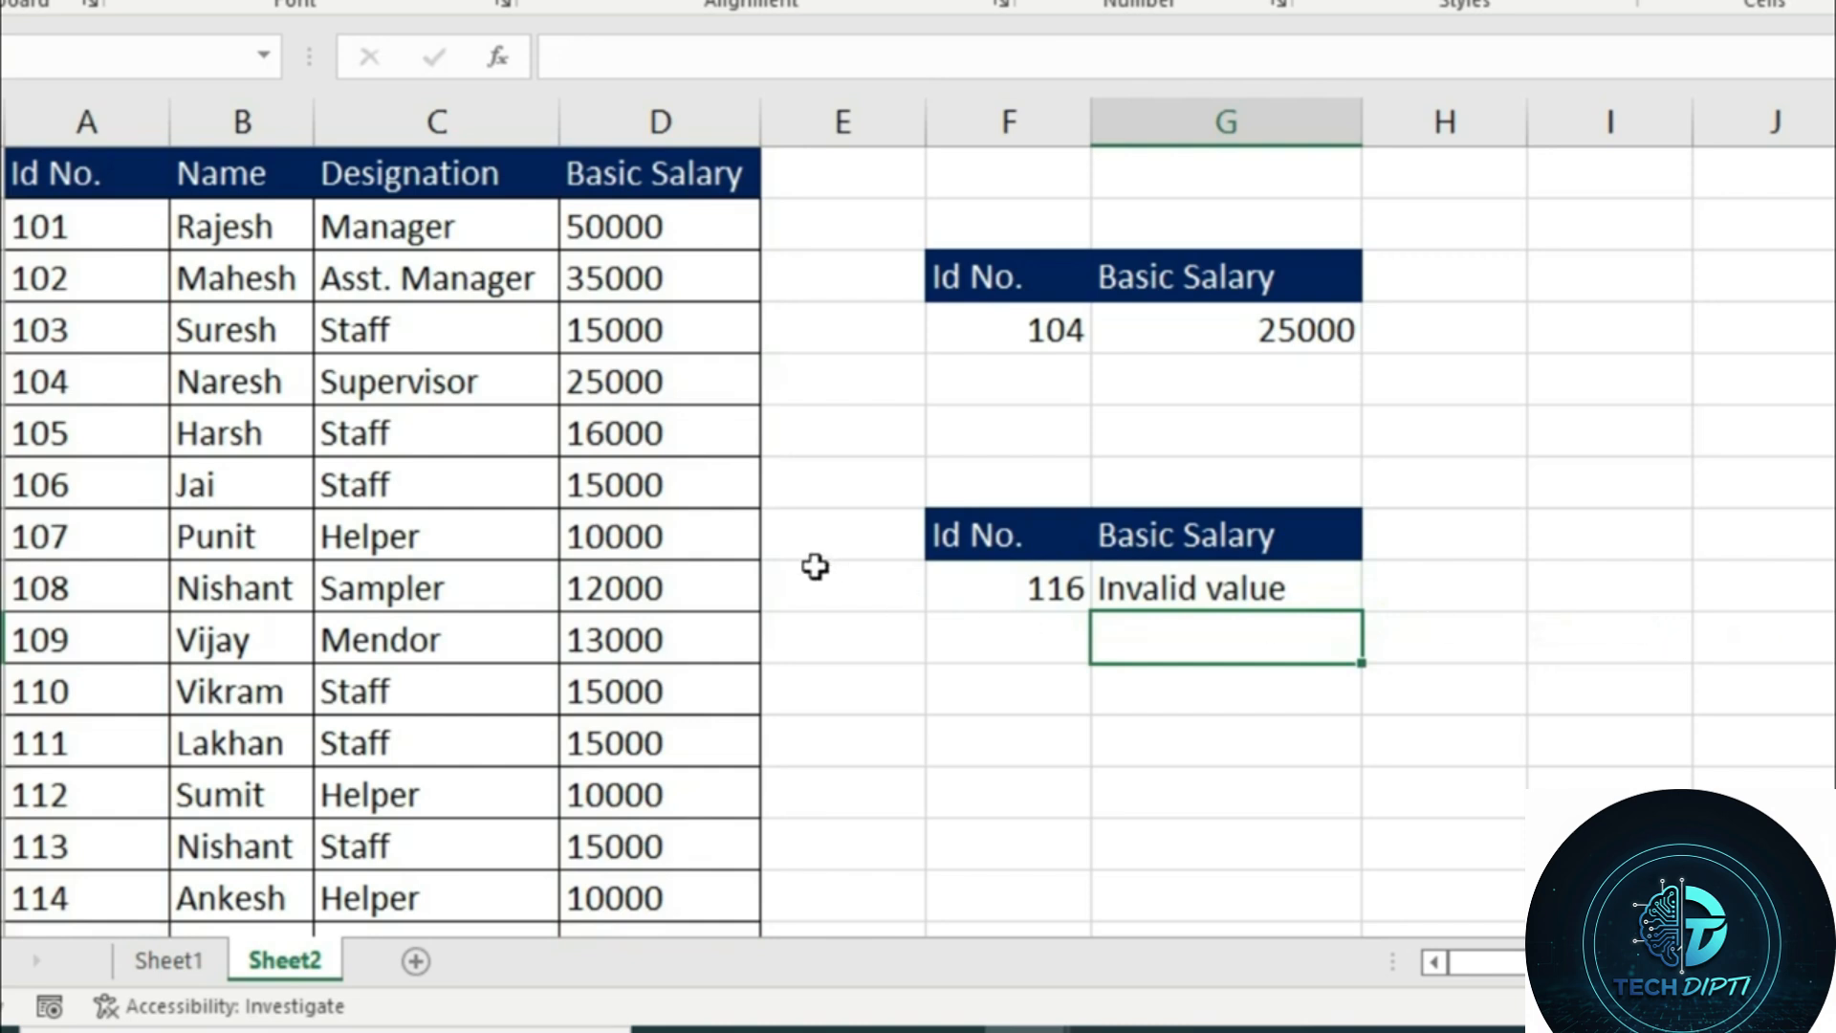
# Test the XLOOKUP by setting the Id No. lookup value in F9 first to 114 and finally to 123
pyautogui.click(965, 589)
pyautogui.write('114')
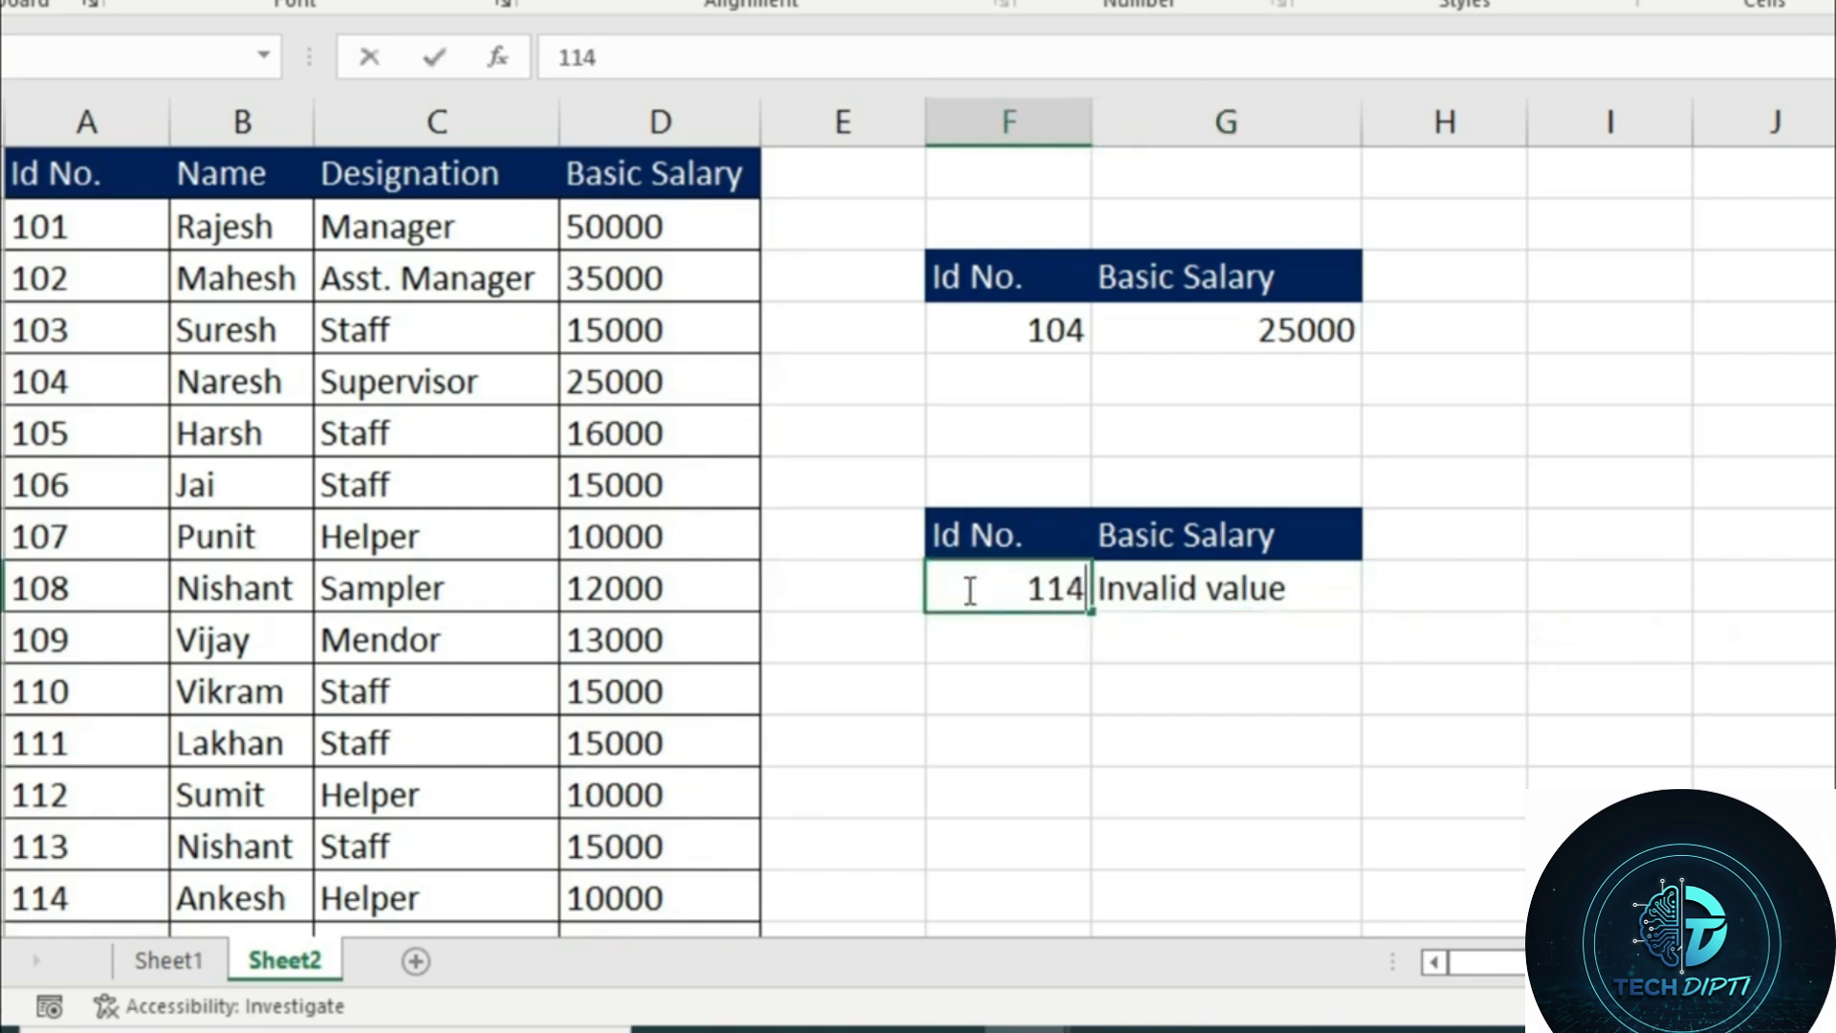
pyautogui.press('Return')
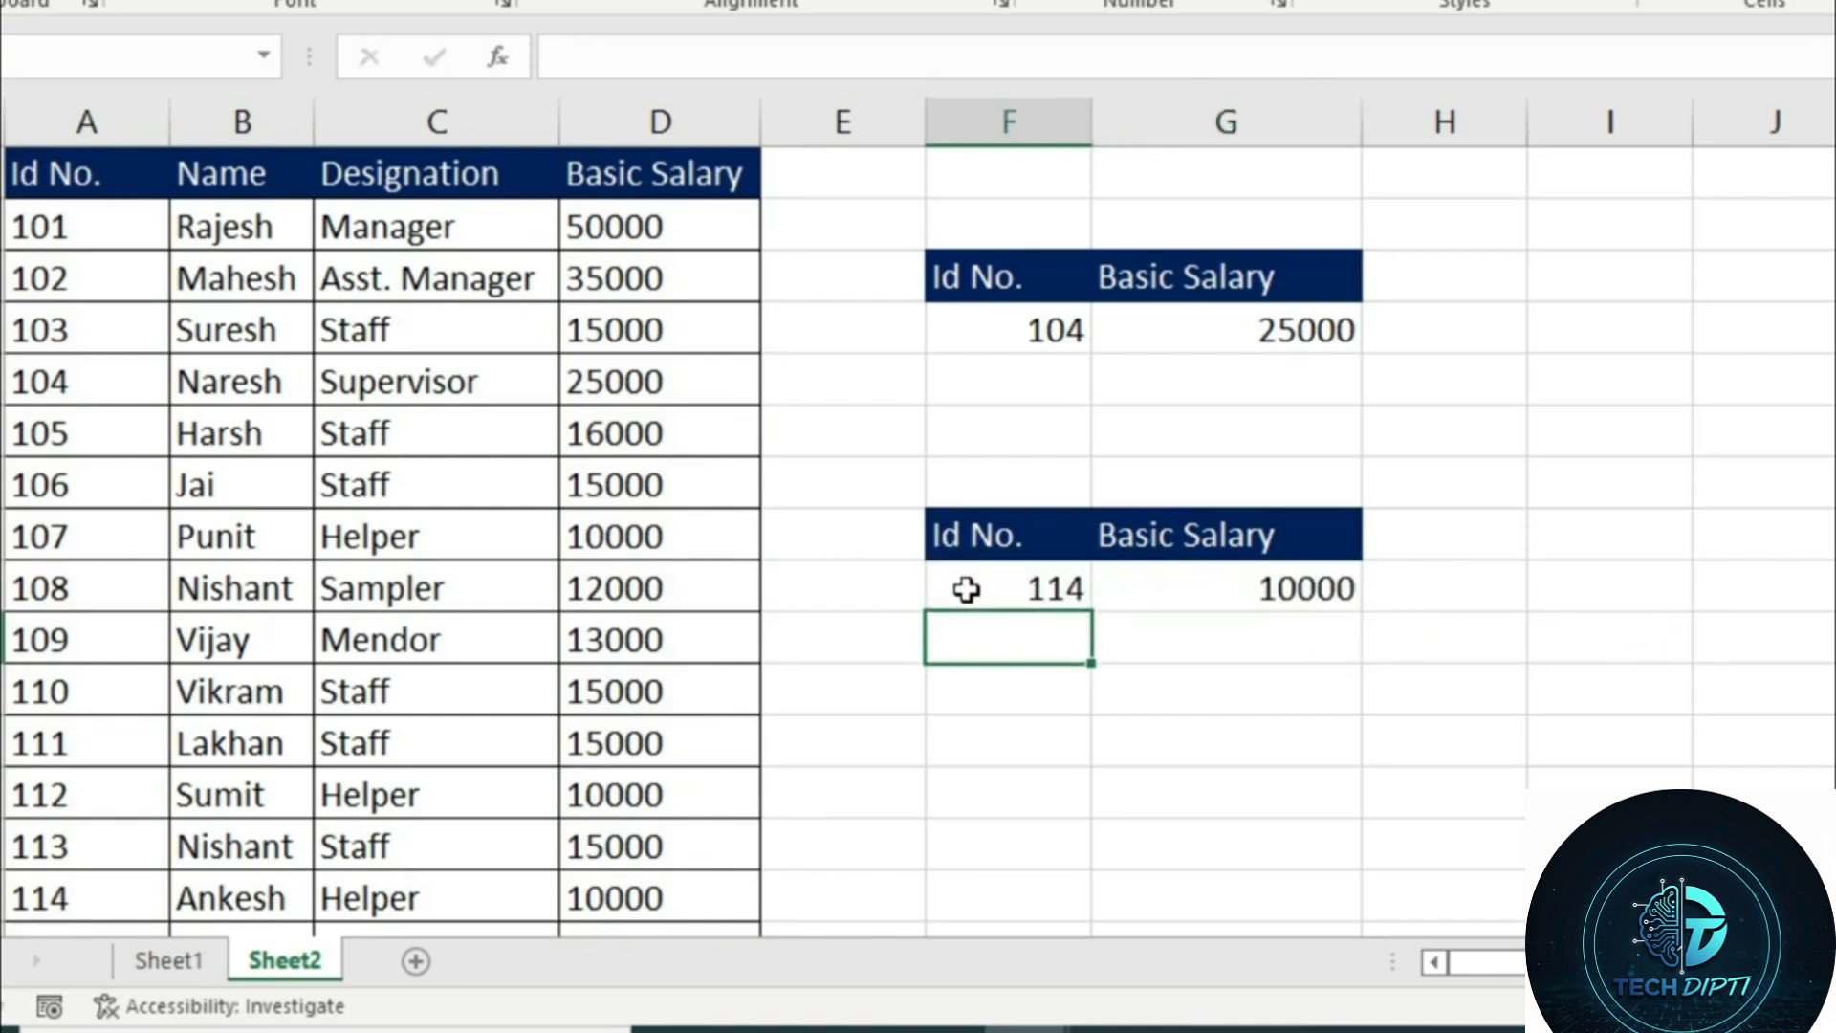
pyautogui.click(966, 588)
pyautogui.write('123')
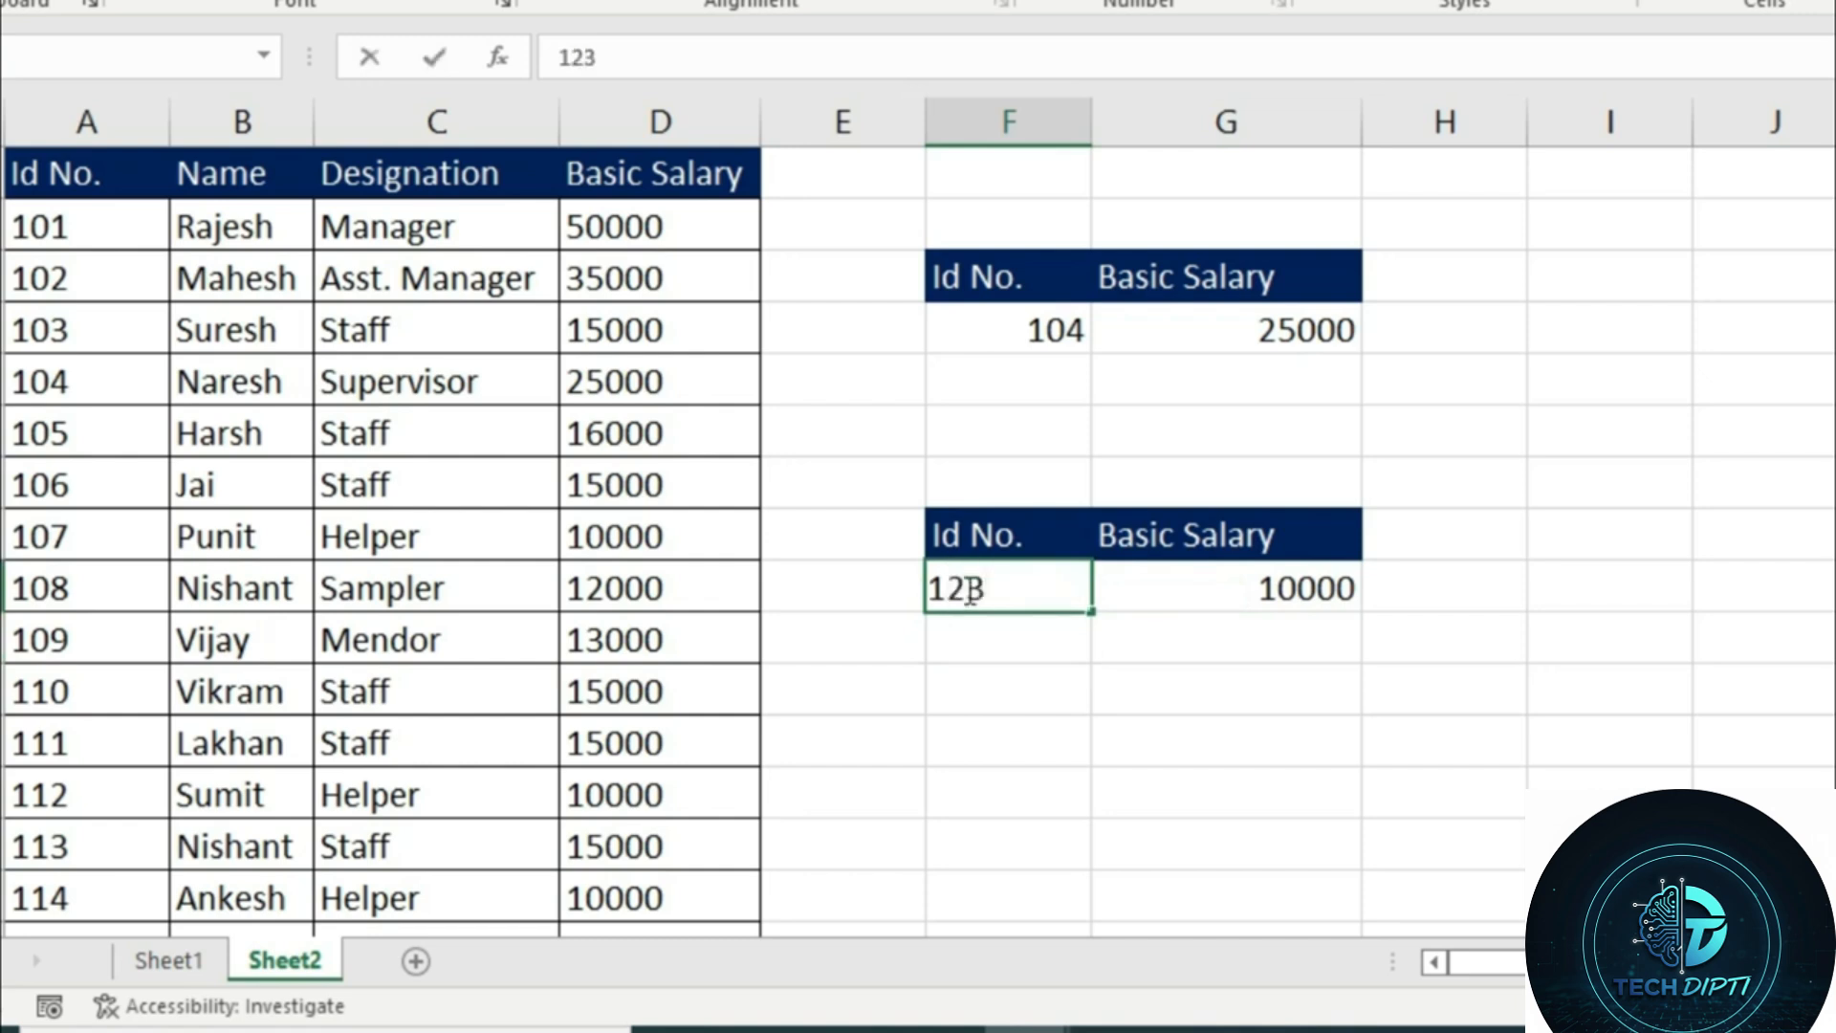
pyautogui.press('Return')
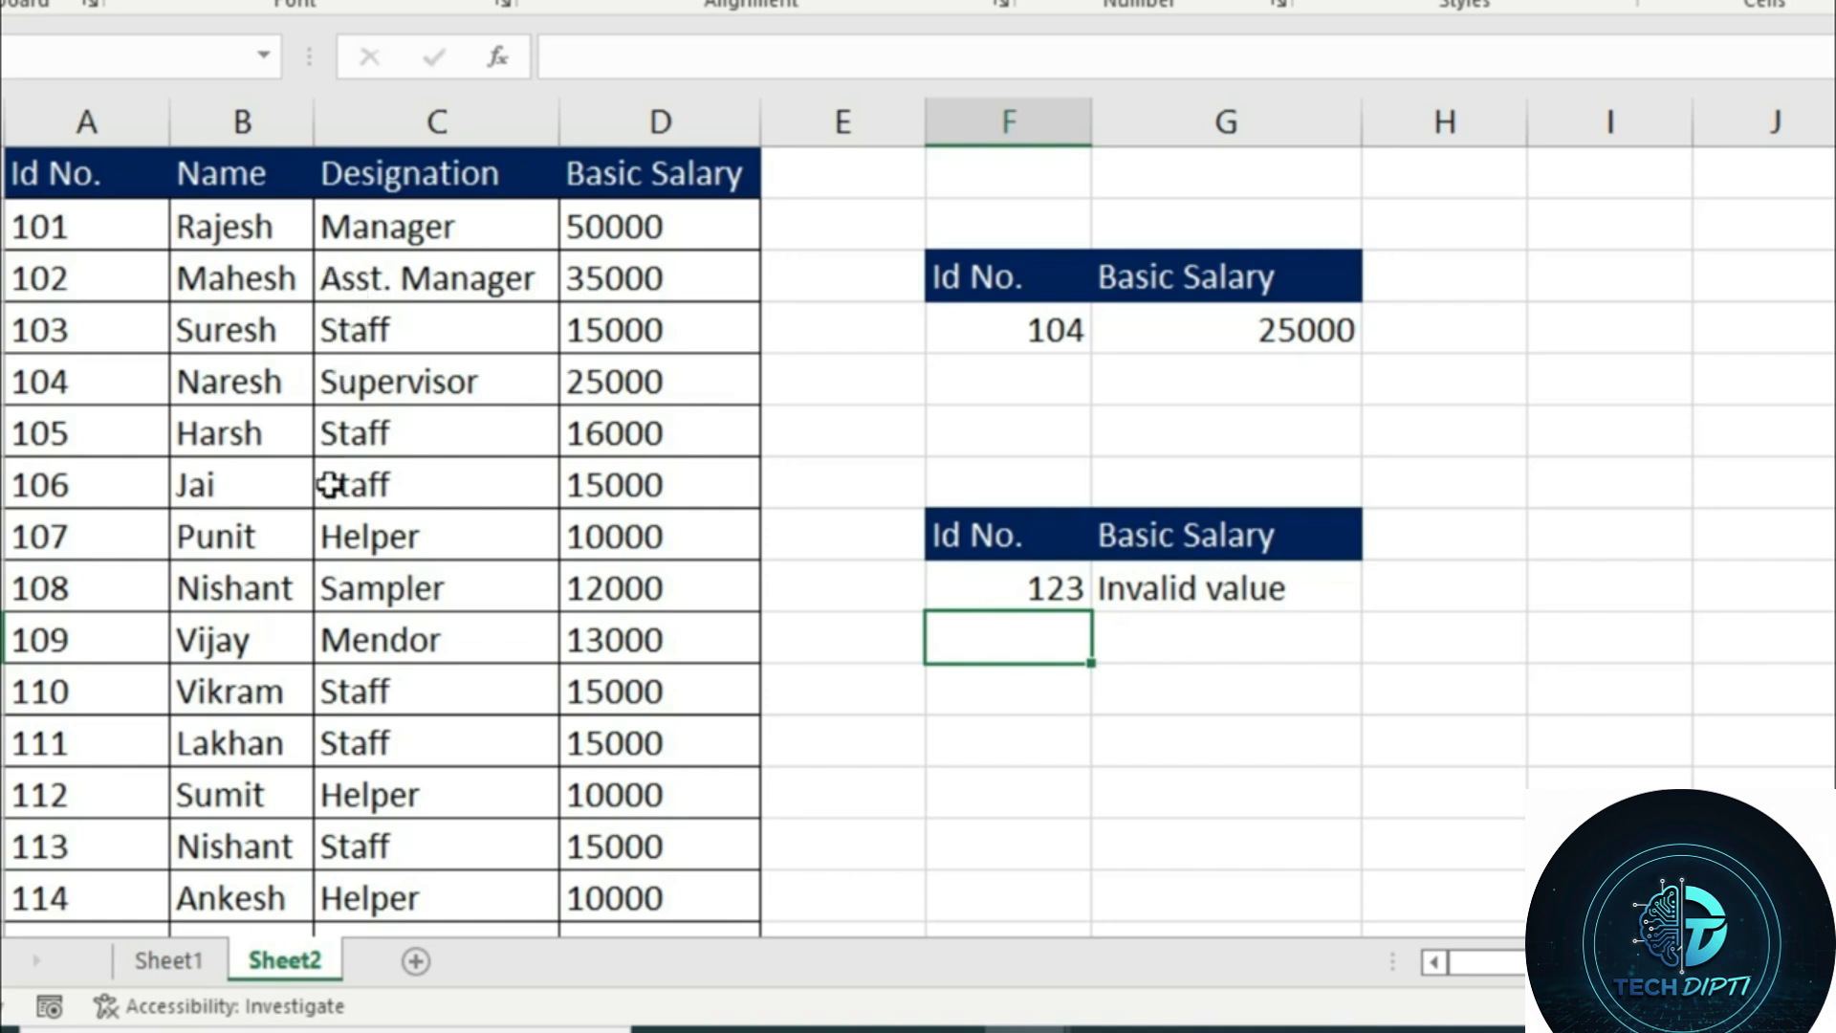
pyautogui.click(1209, 348)
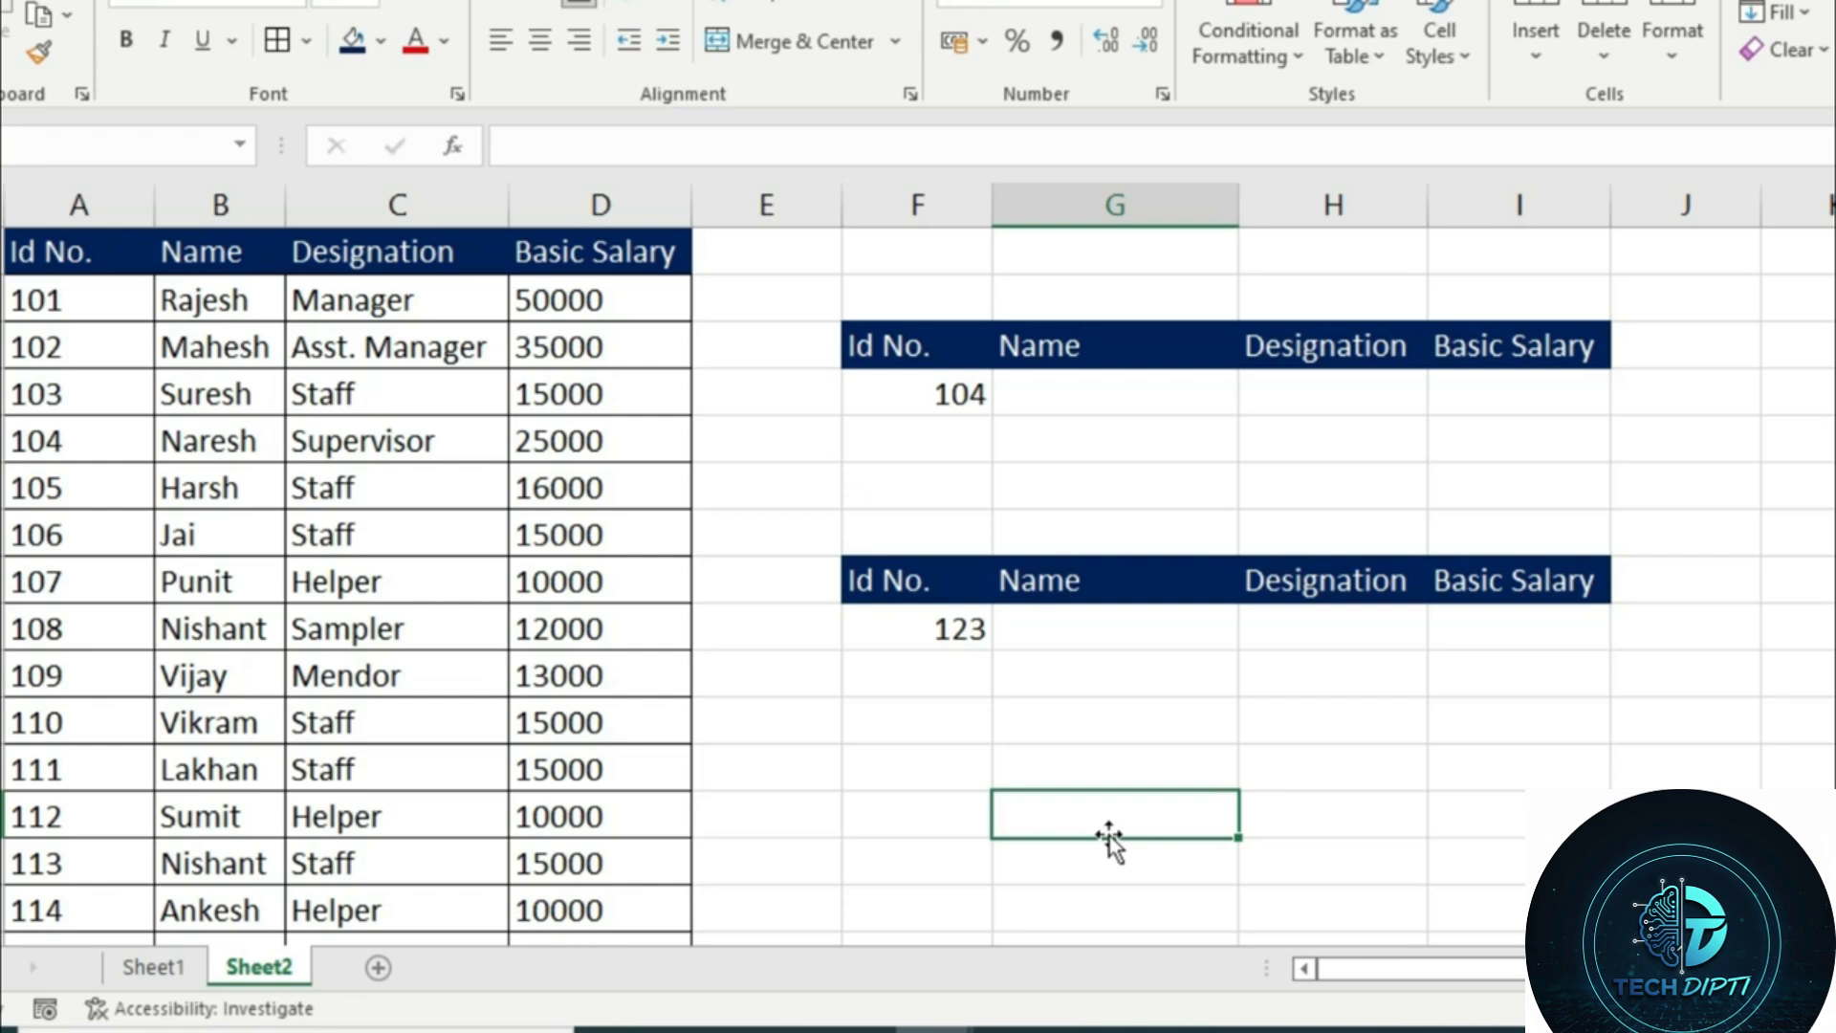
pyautogui.click(964, 393)
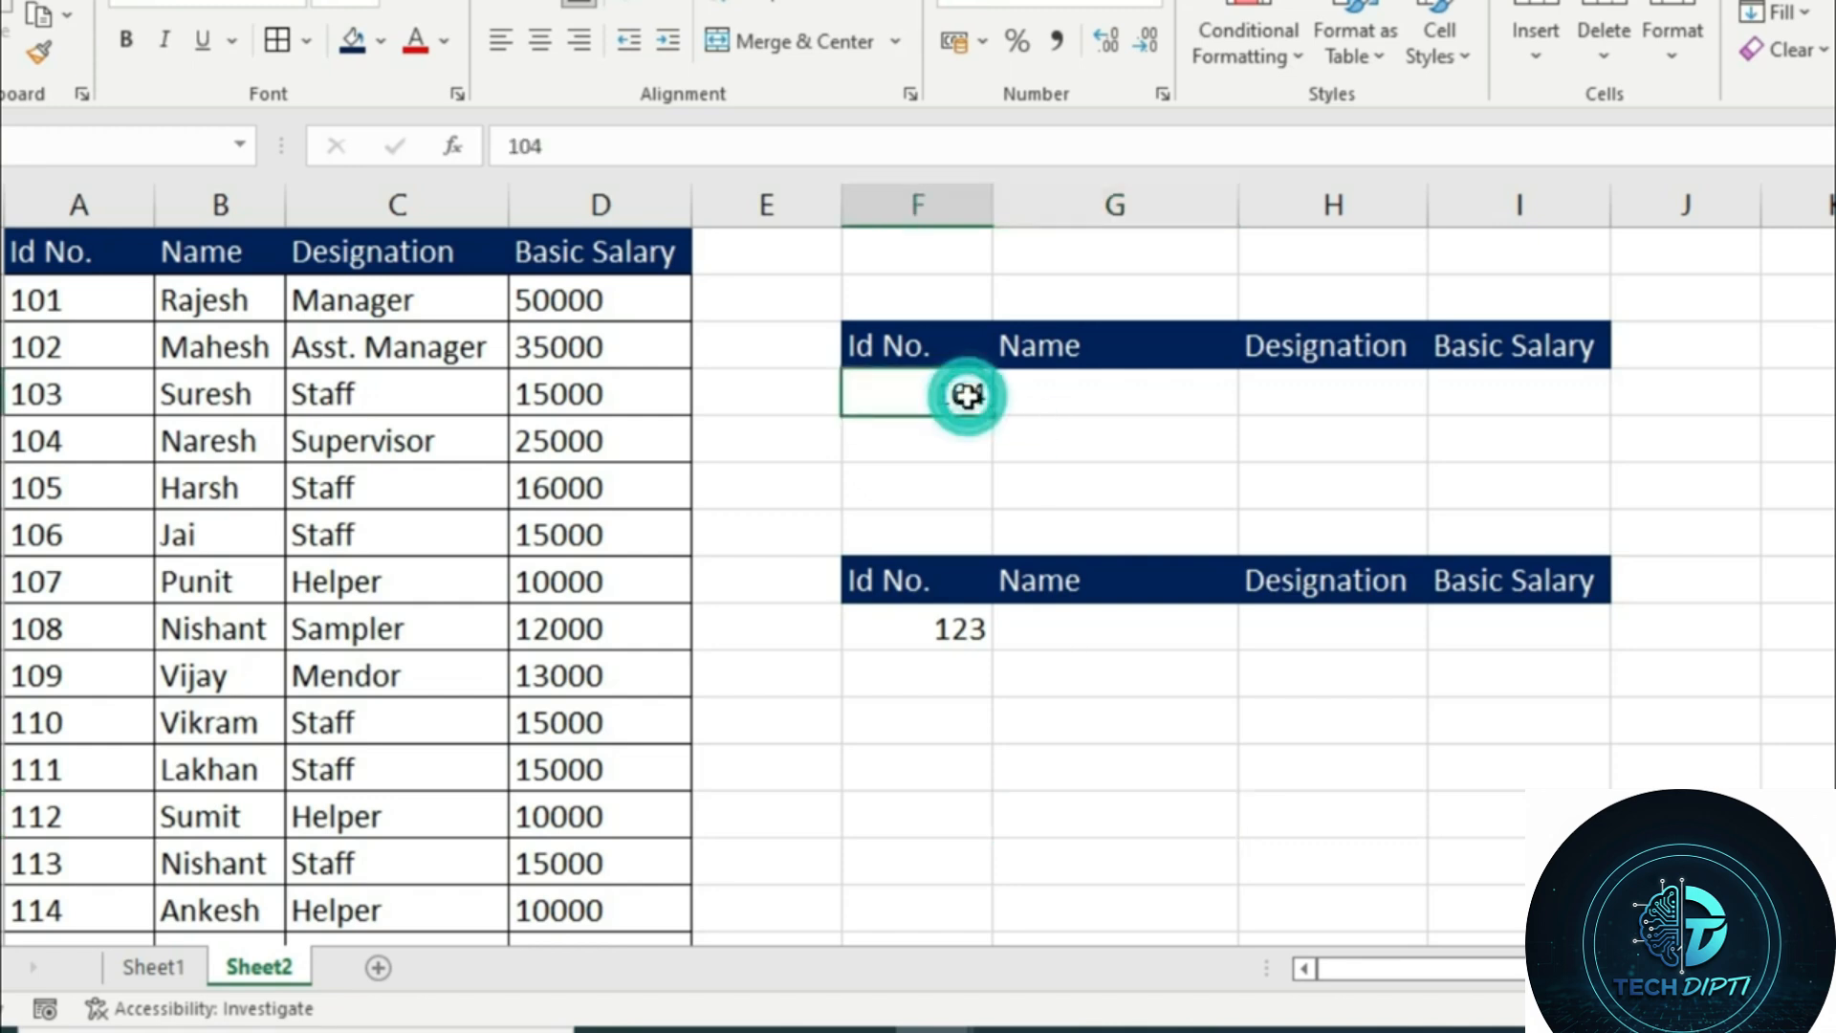
pyautogui.moveTo(1085, 401); pyautogui.dragTo(1542, 397)
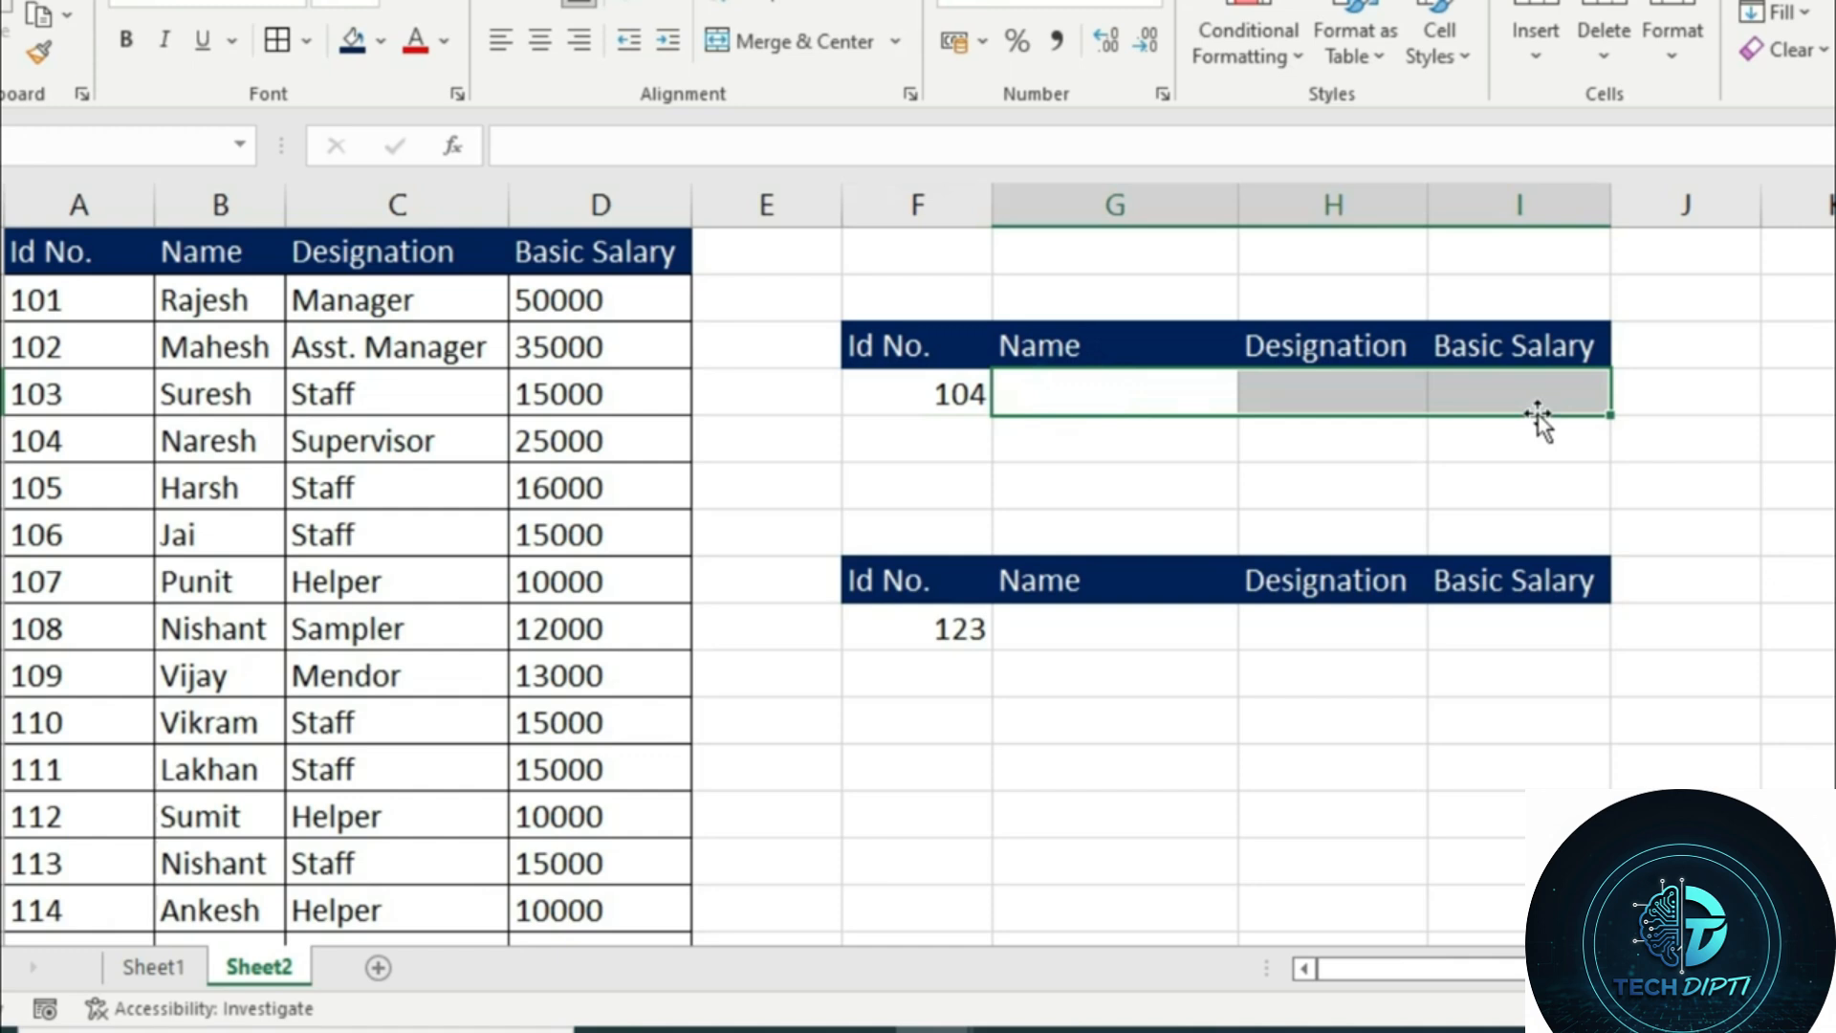
pyautogui.click(1092, 380)
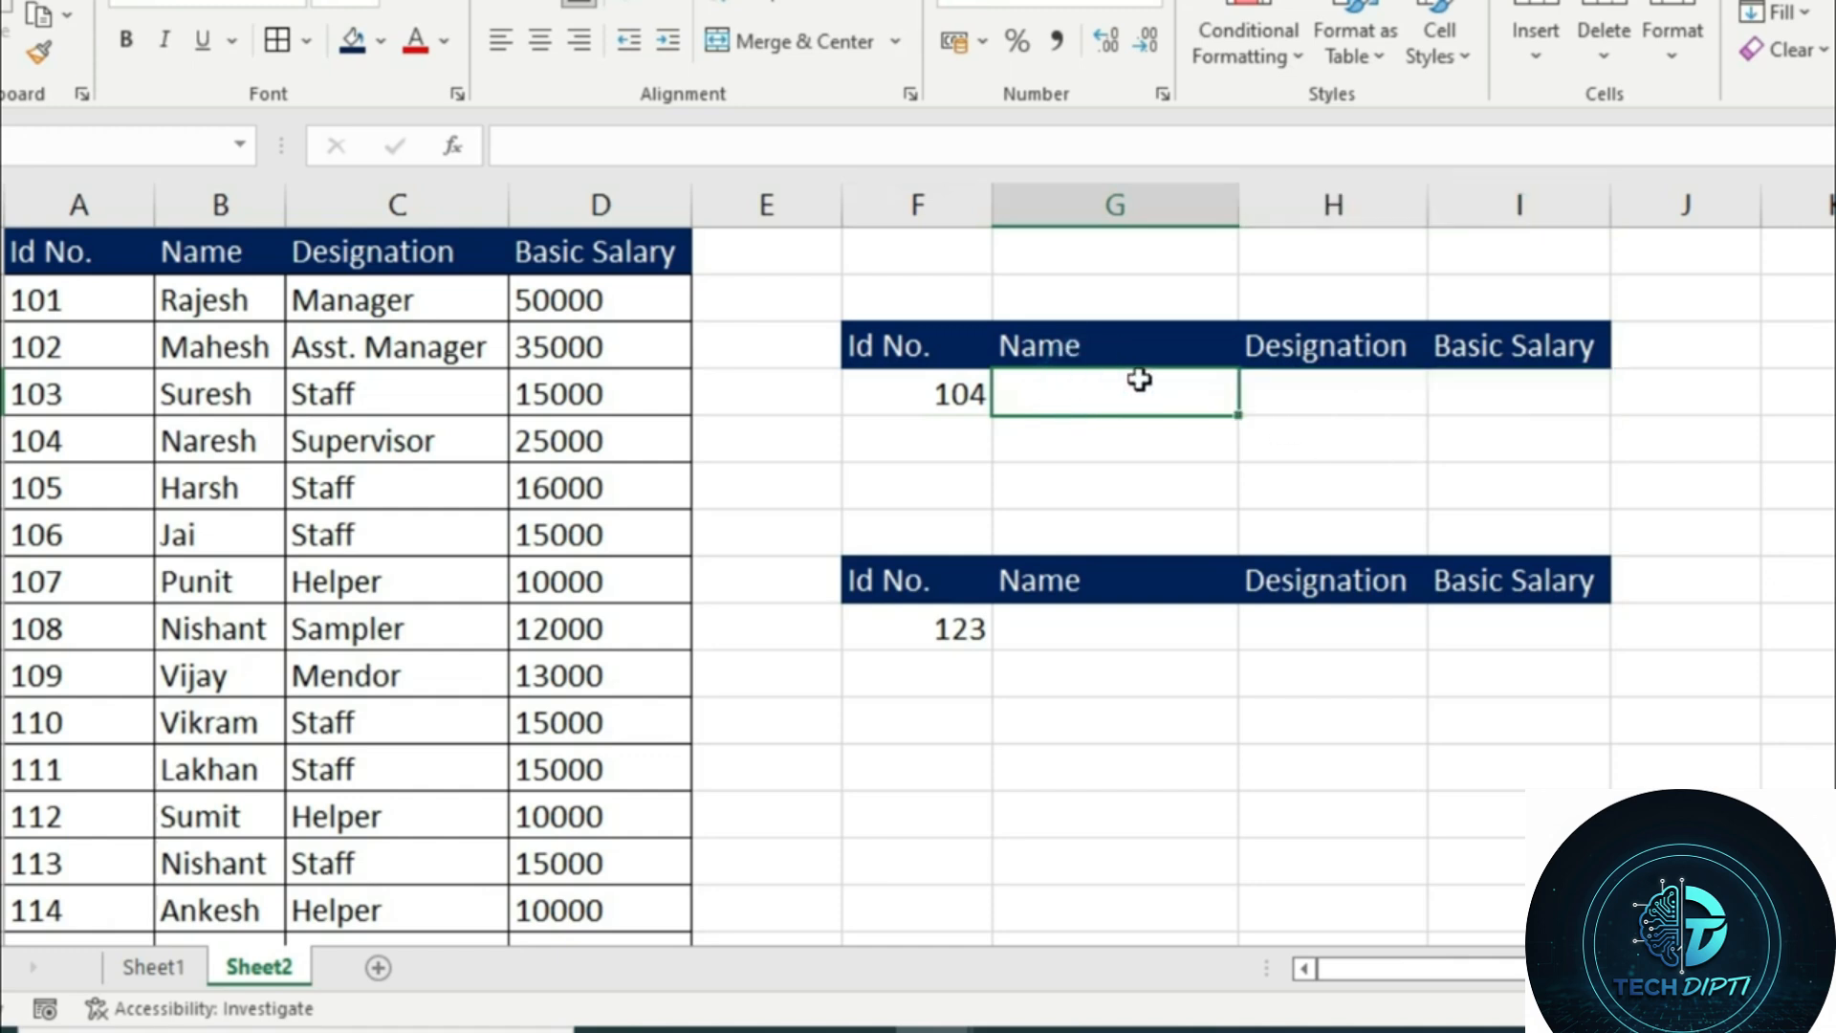
pyautogui.click(1319, 398)
pyautogui.click(1518, 414)
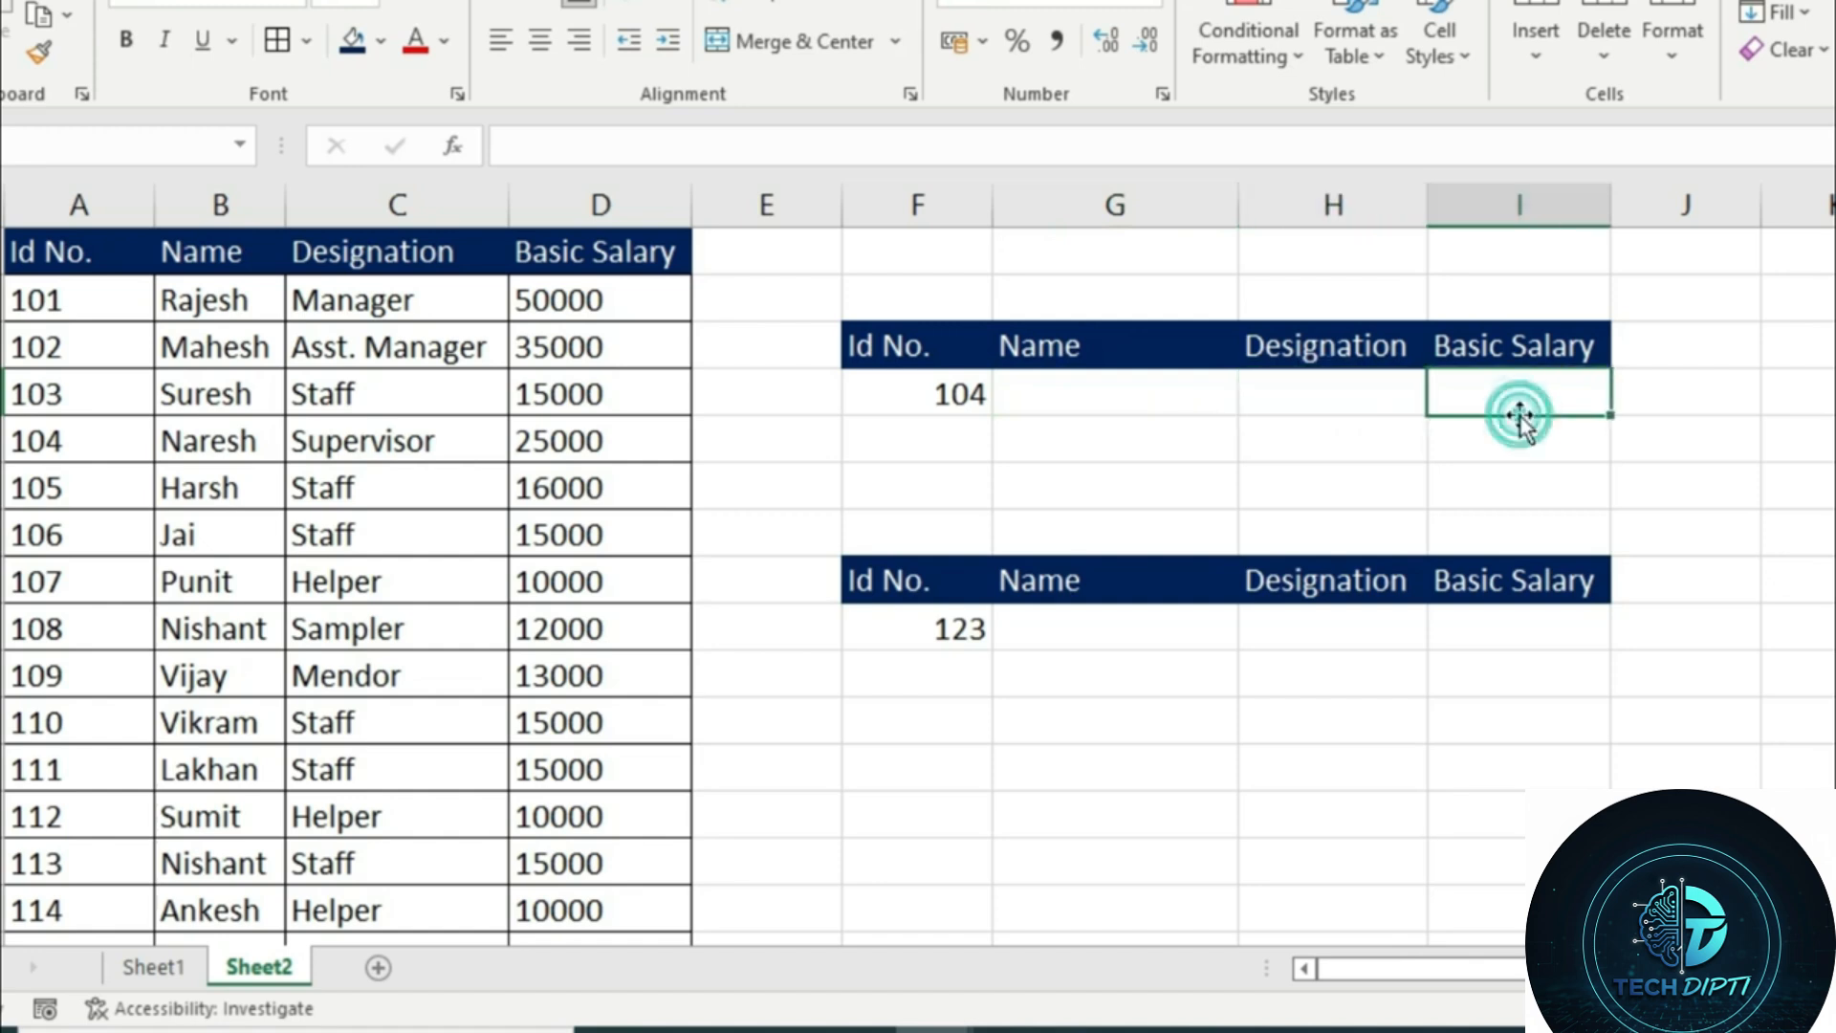
# Start a VLOOKUP in the Name cell G4 with F4 as lookup value and A1:D16 as table array
pyautogui.click(1090, 400)
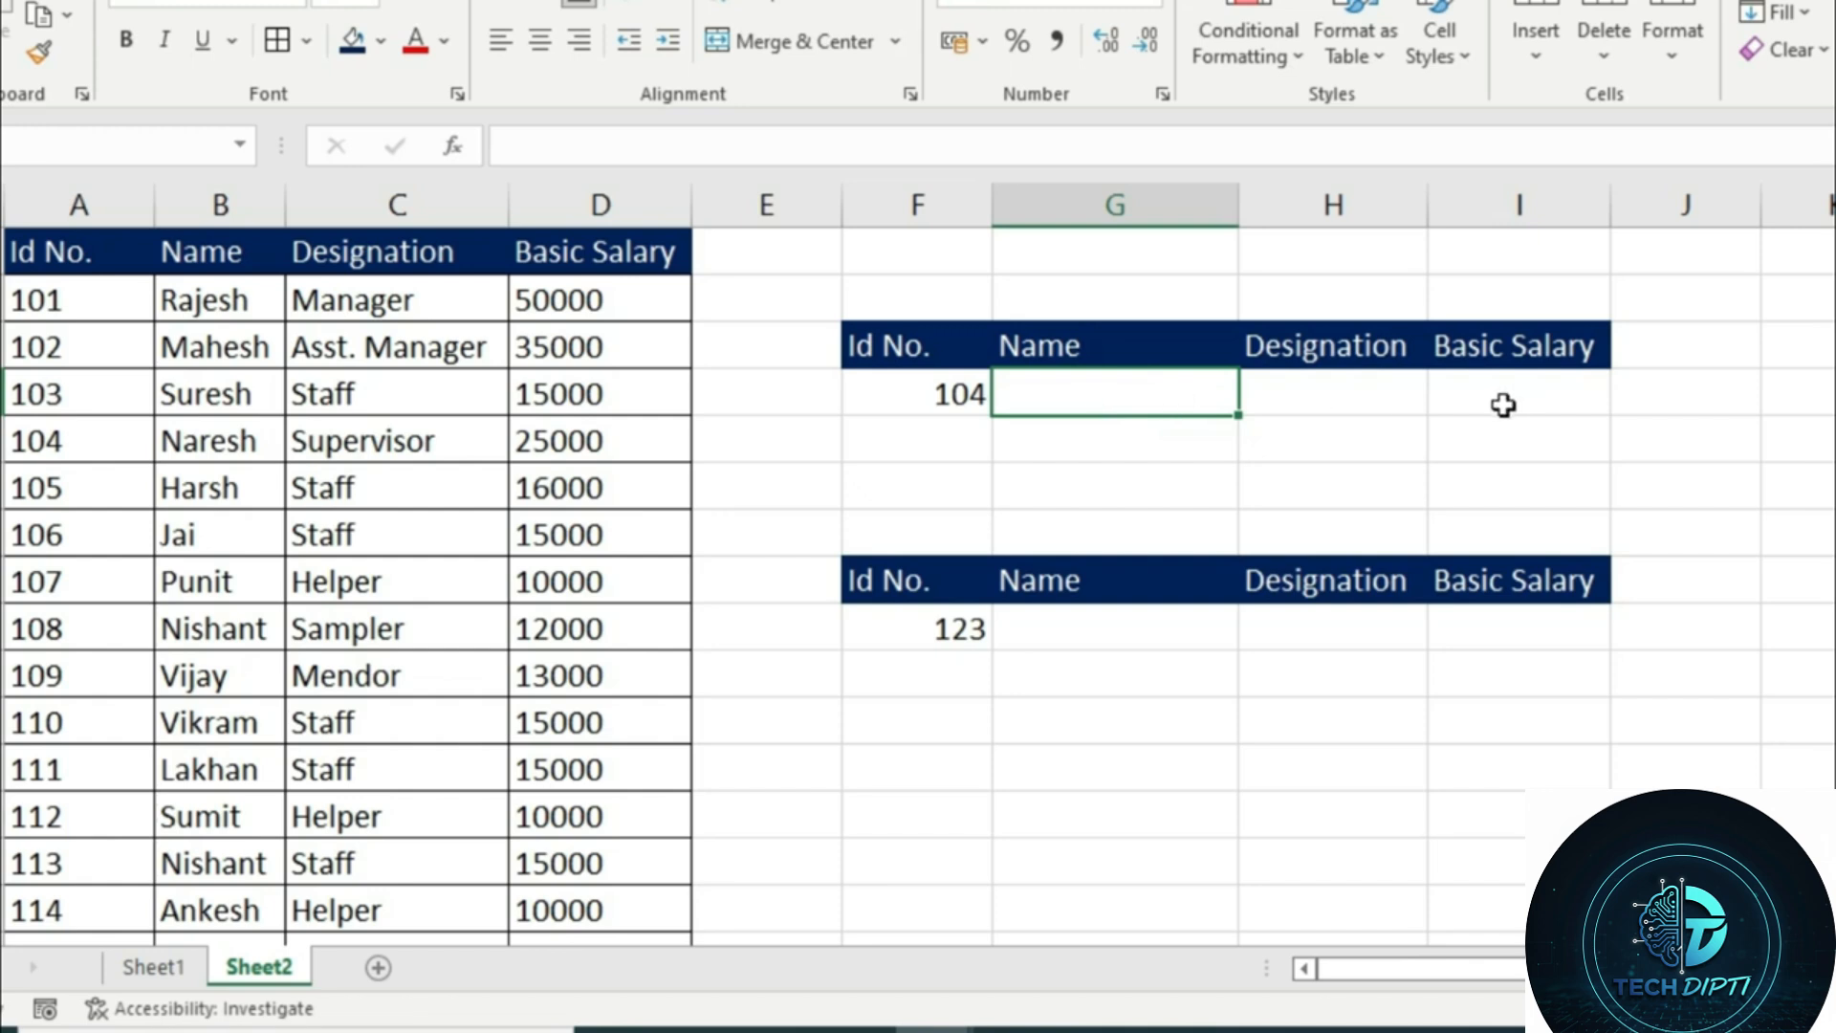
pyautogui.write('=VLOOKUP(')
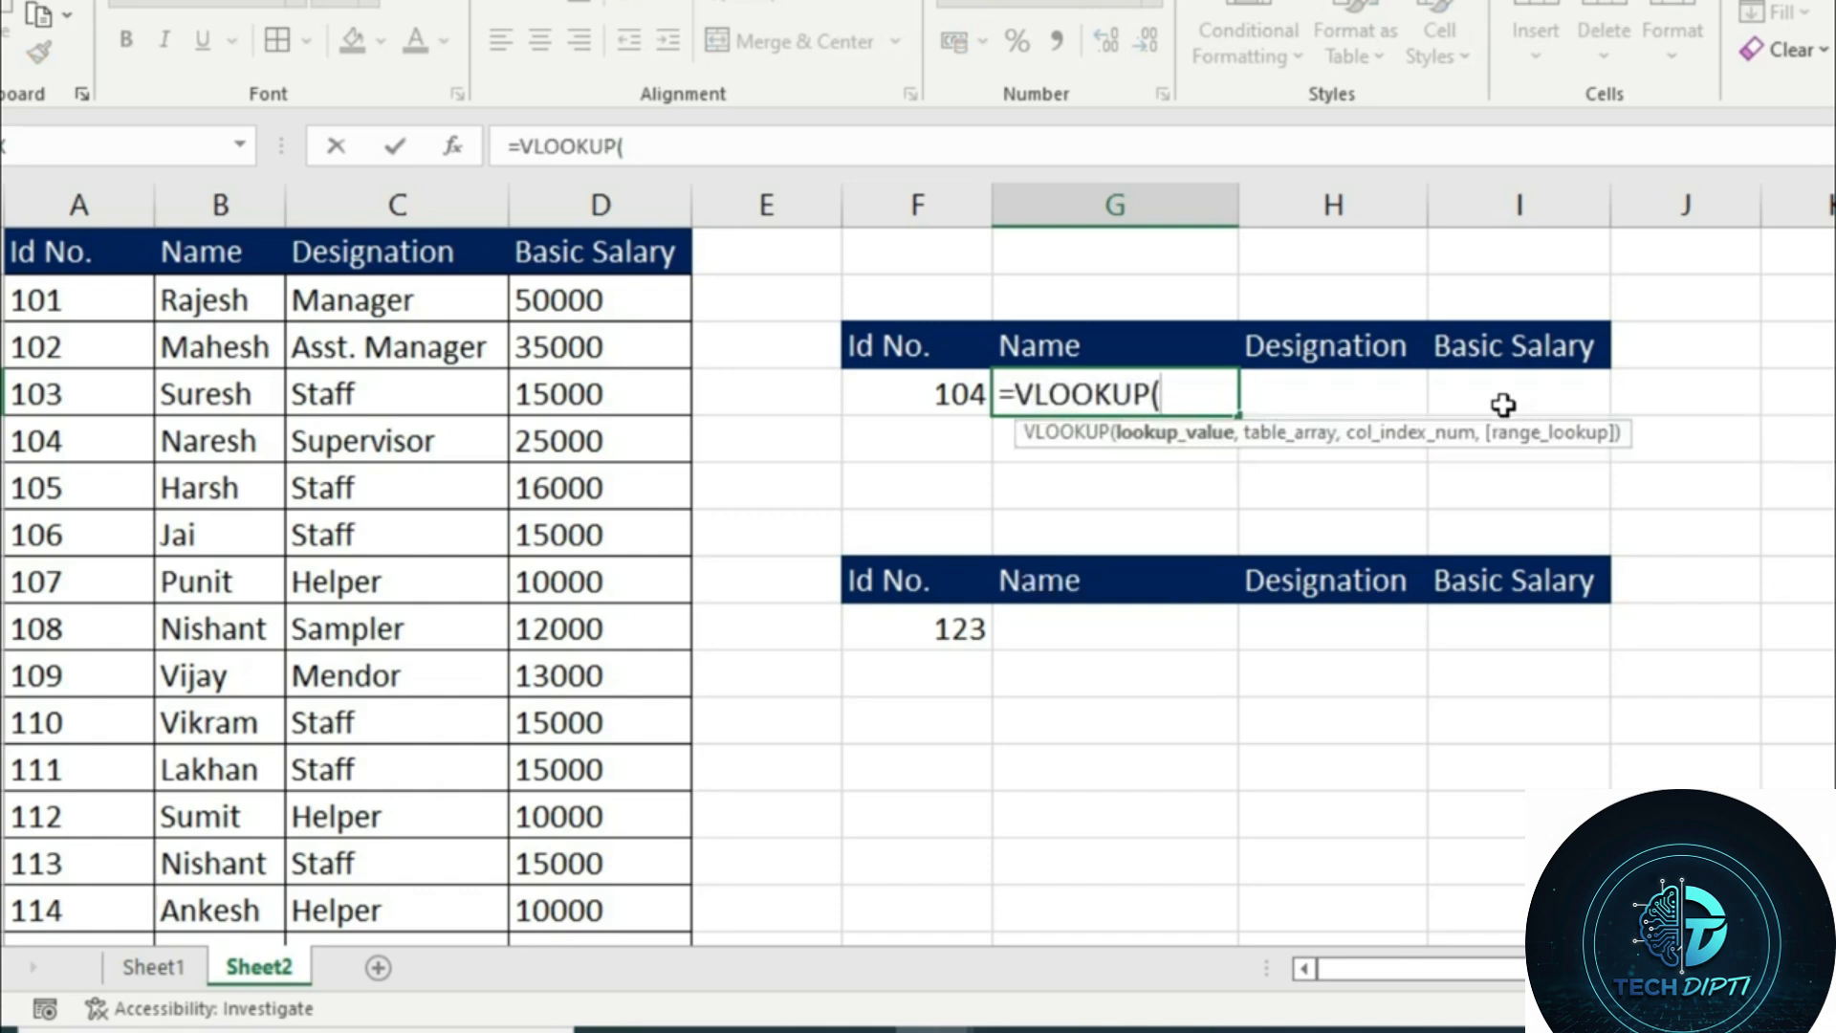
pyautogui.click(878, 386)
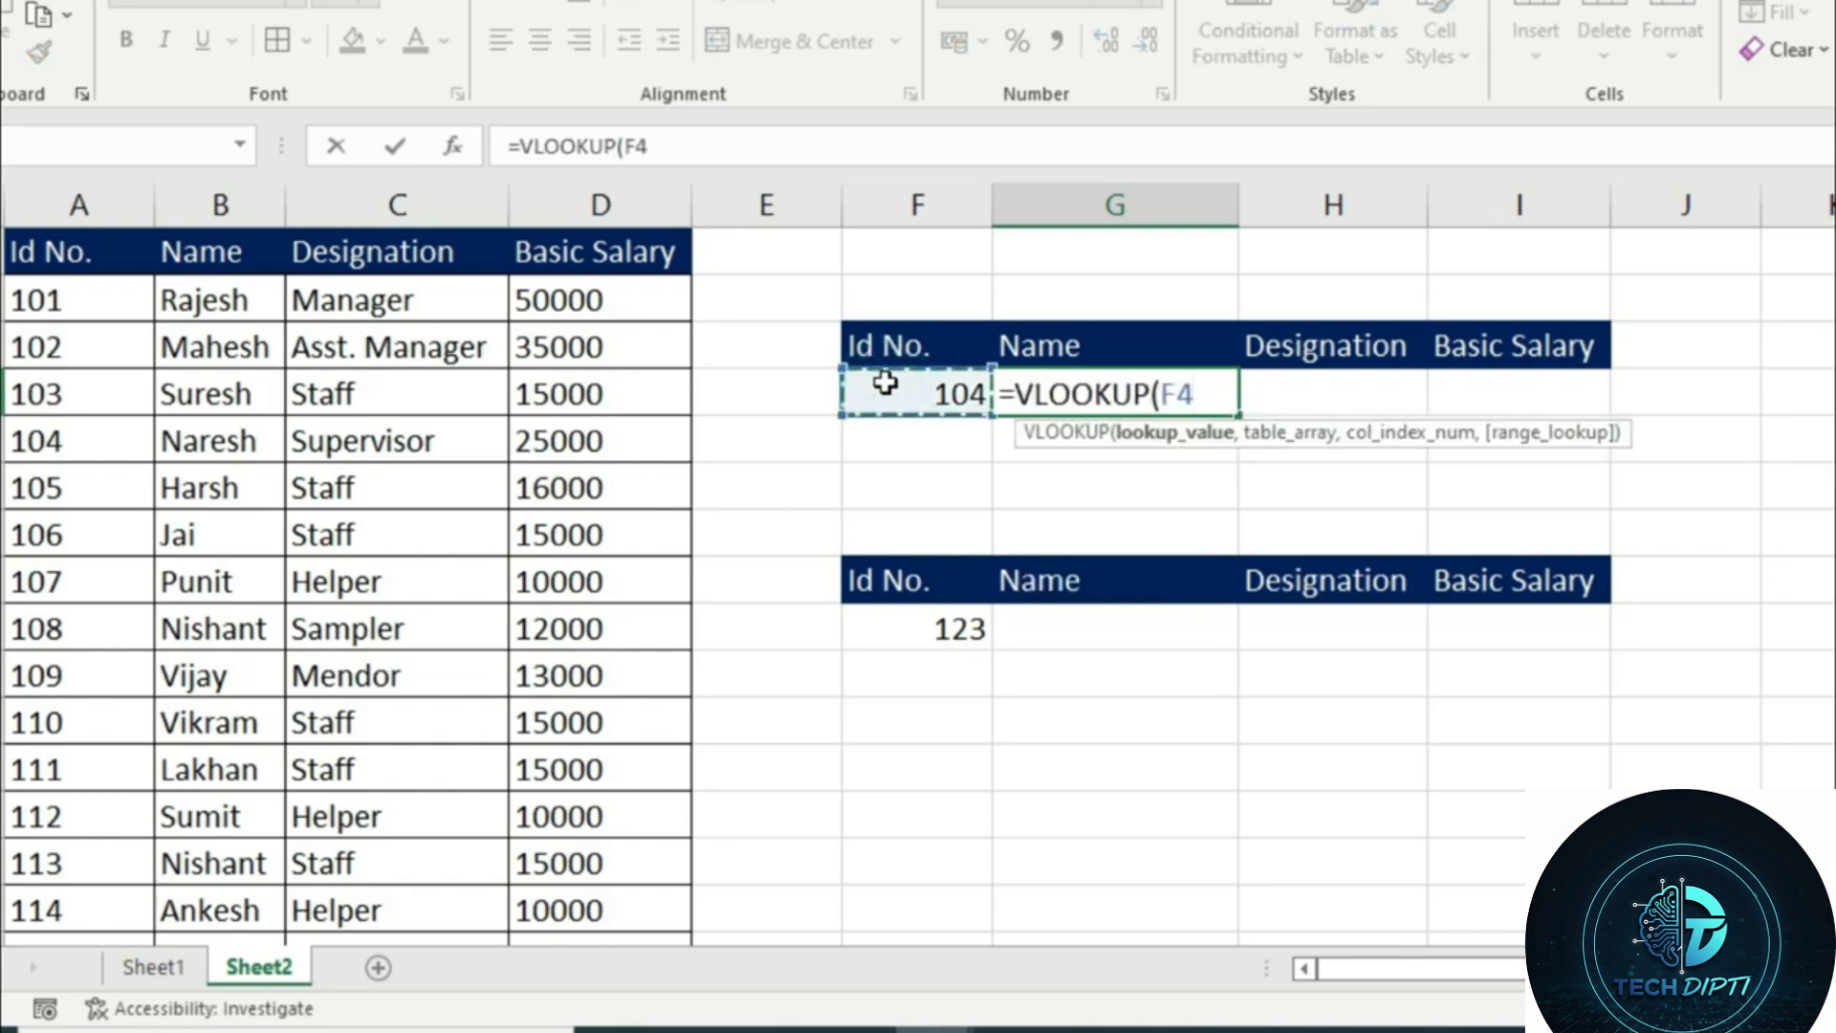
pyautogui.write(',')
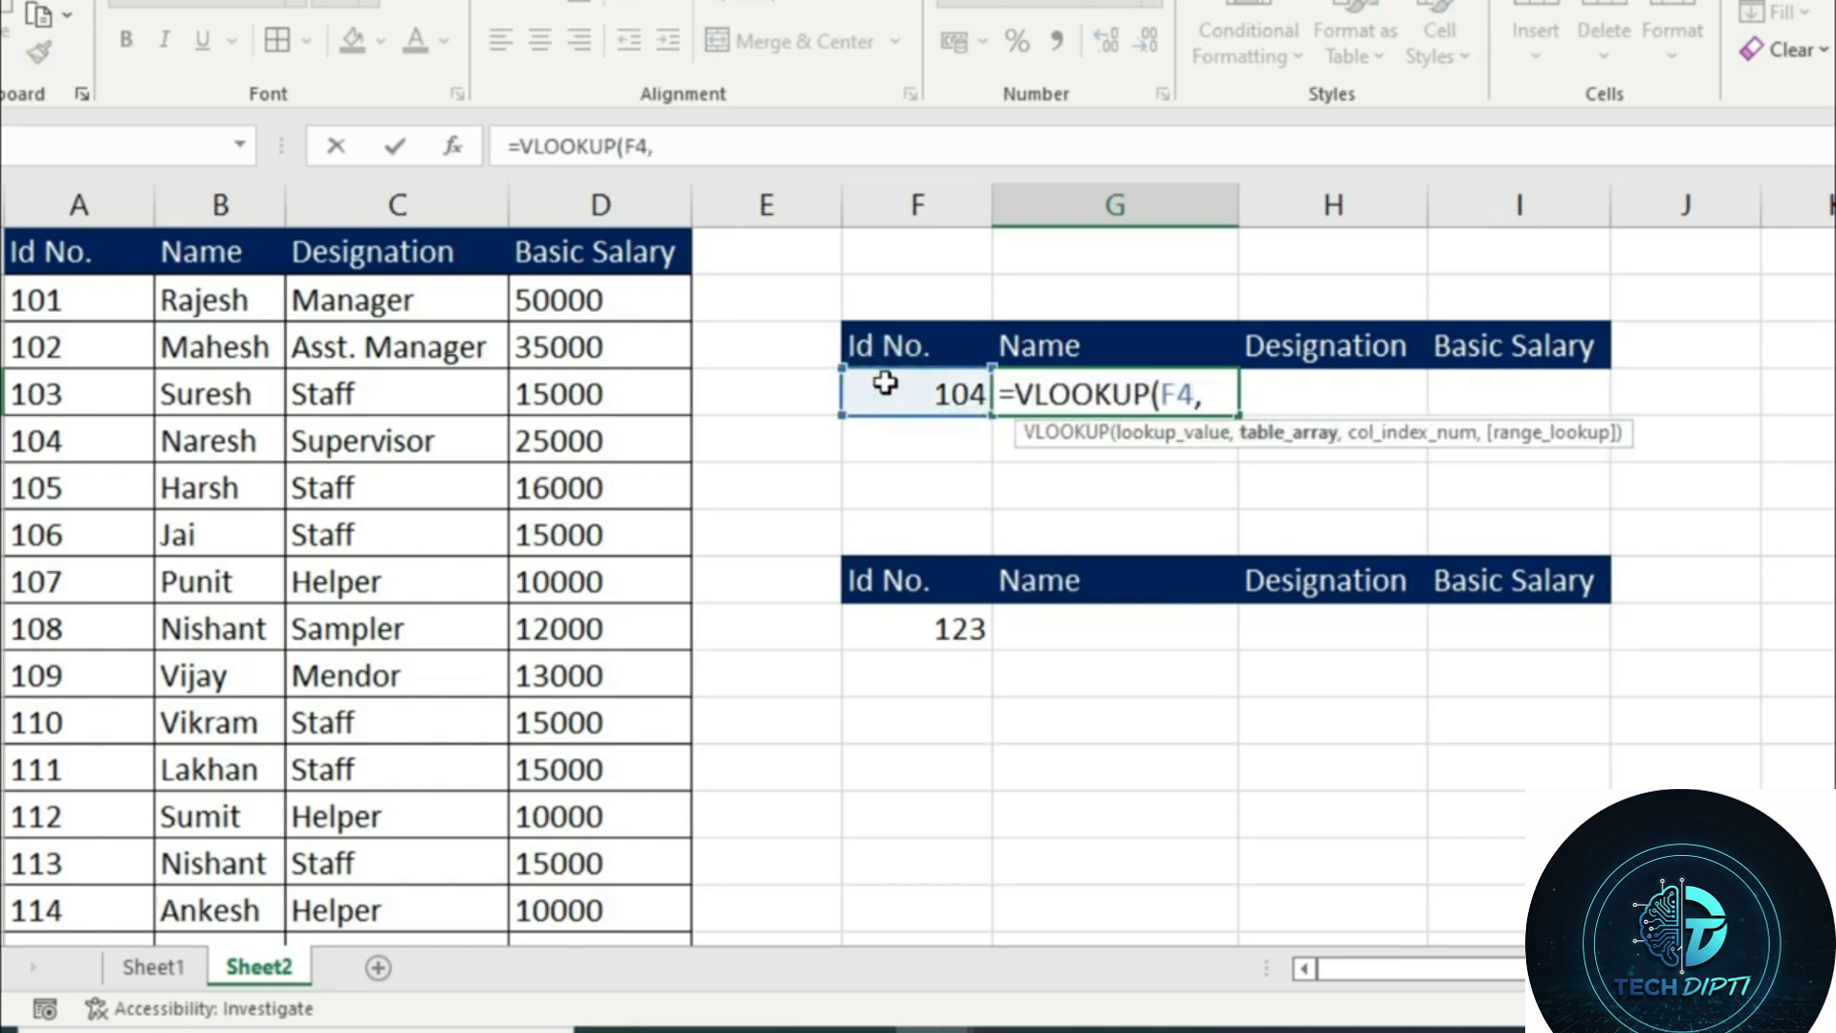
pyautogui.click(19, 251)
pyautogui.hotkey('ctrl', 'shift', 'Down')
pyautogui.hotkey('ctrl', 'shift', 'Right')
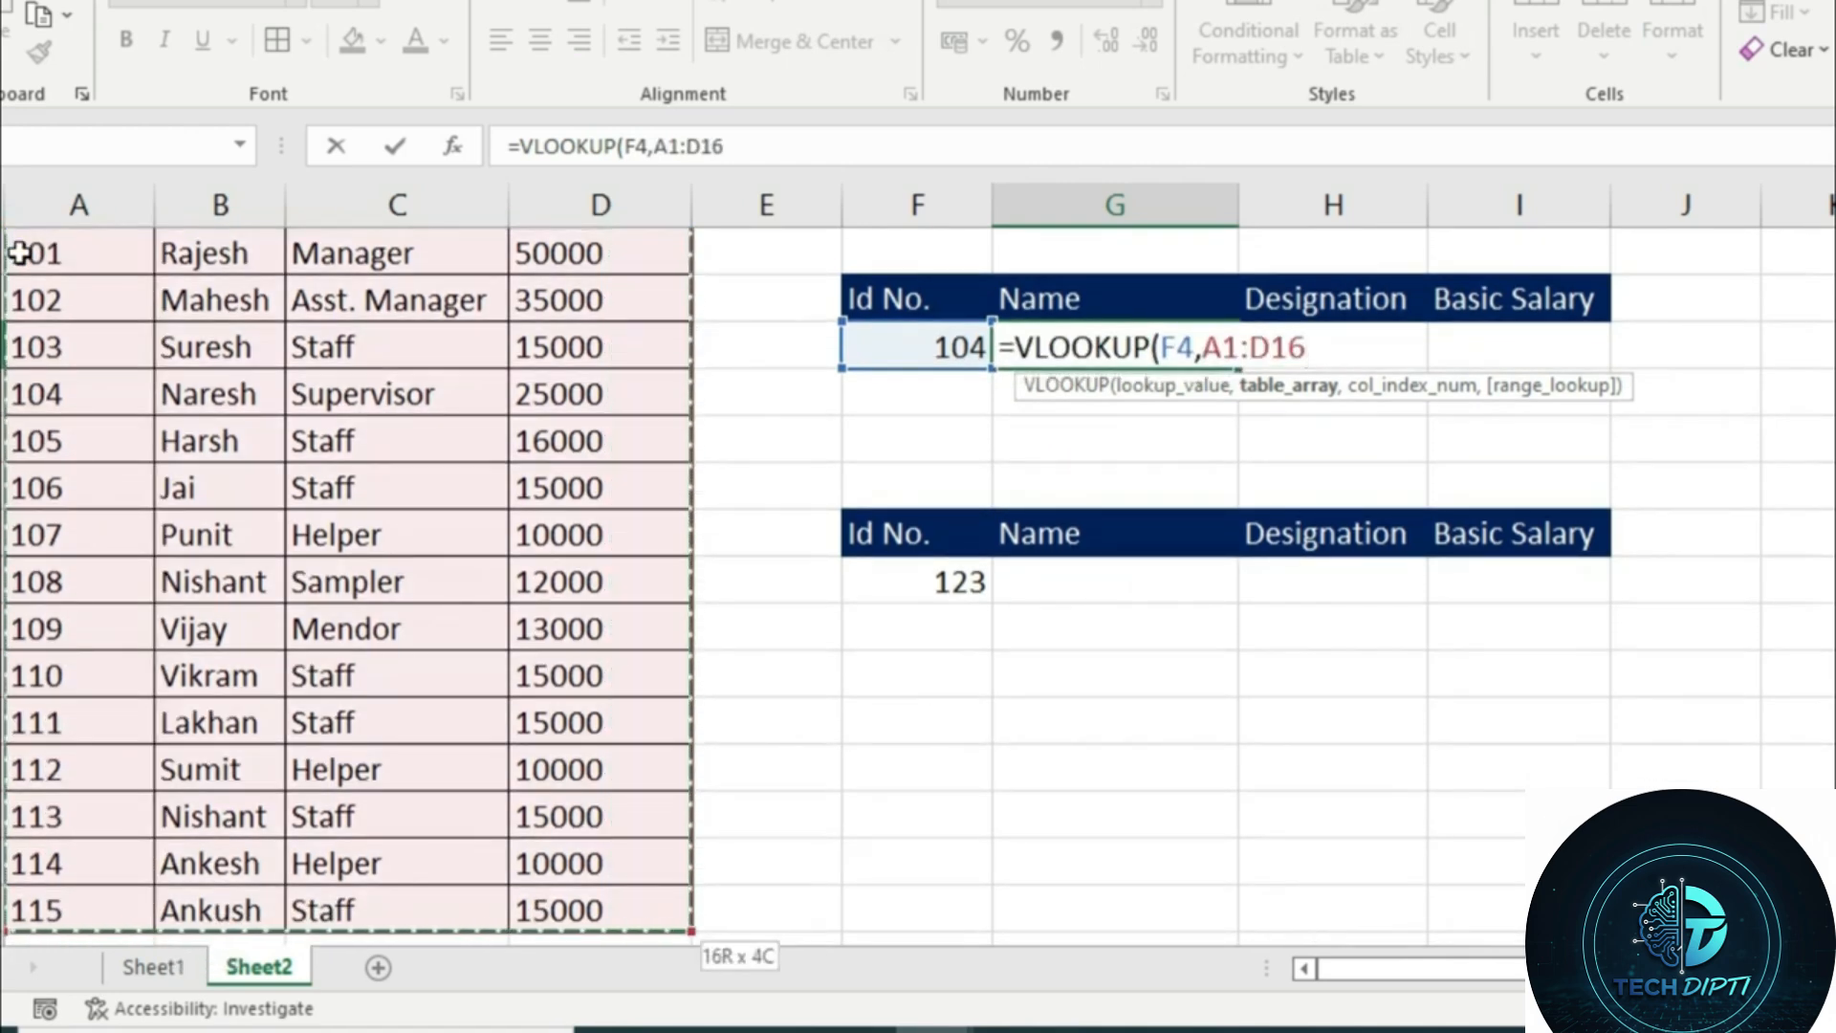
# Complete the VLOOKUP arguments with COLUMNS(A1:B1) as the column index number and 0 for an exact match
pyautogui.write(',')
pyautogui.write('columns')
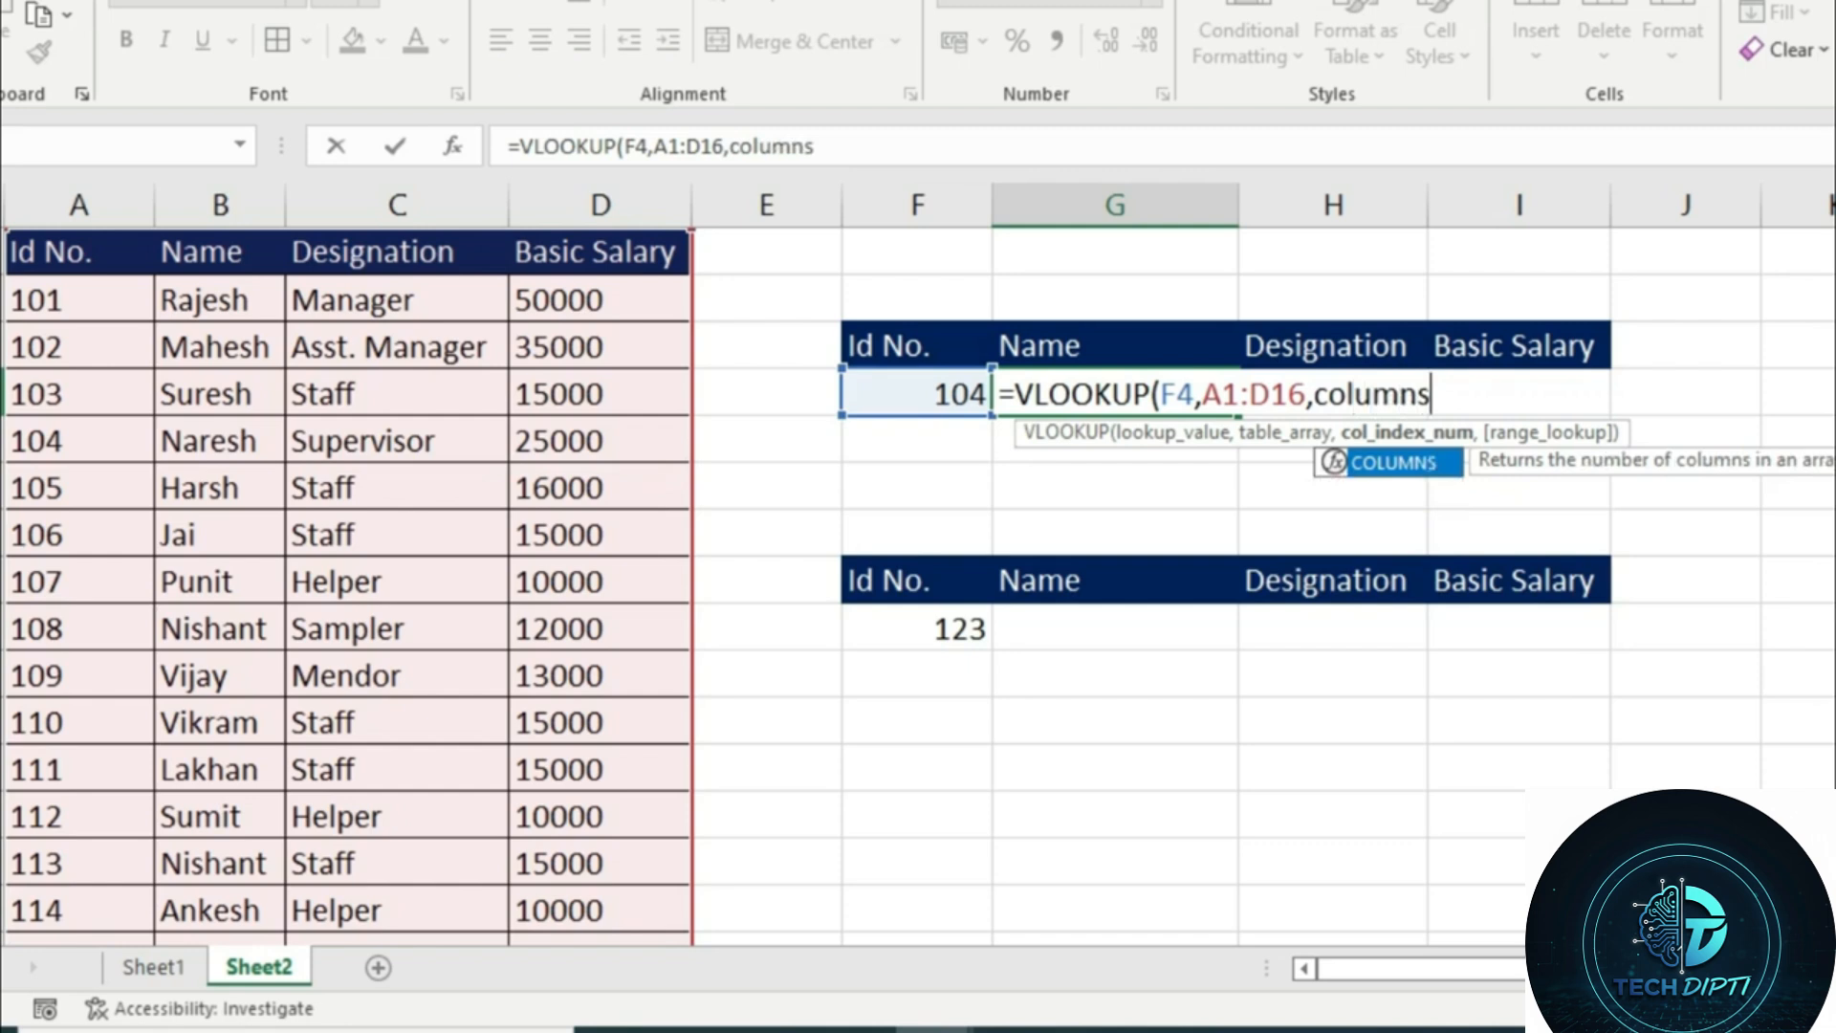
pyautogui.press('Tab')
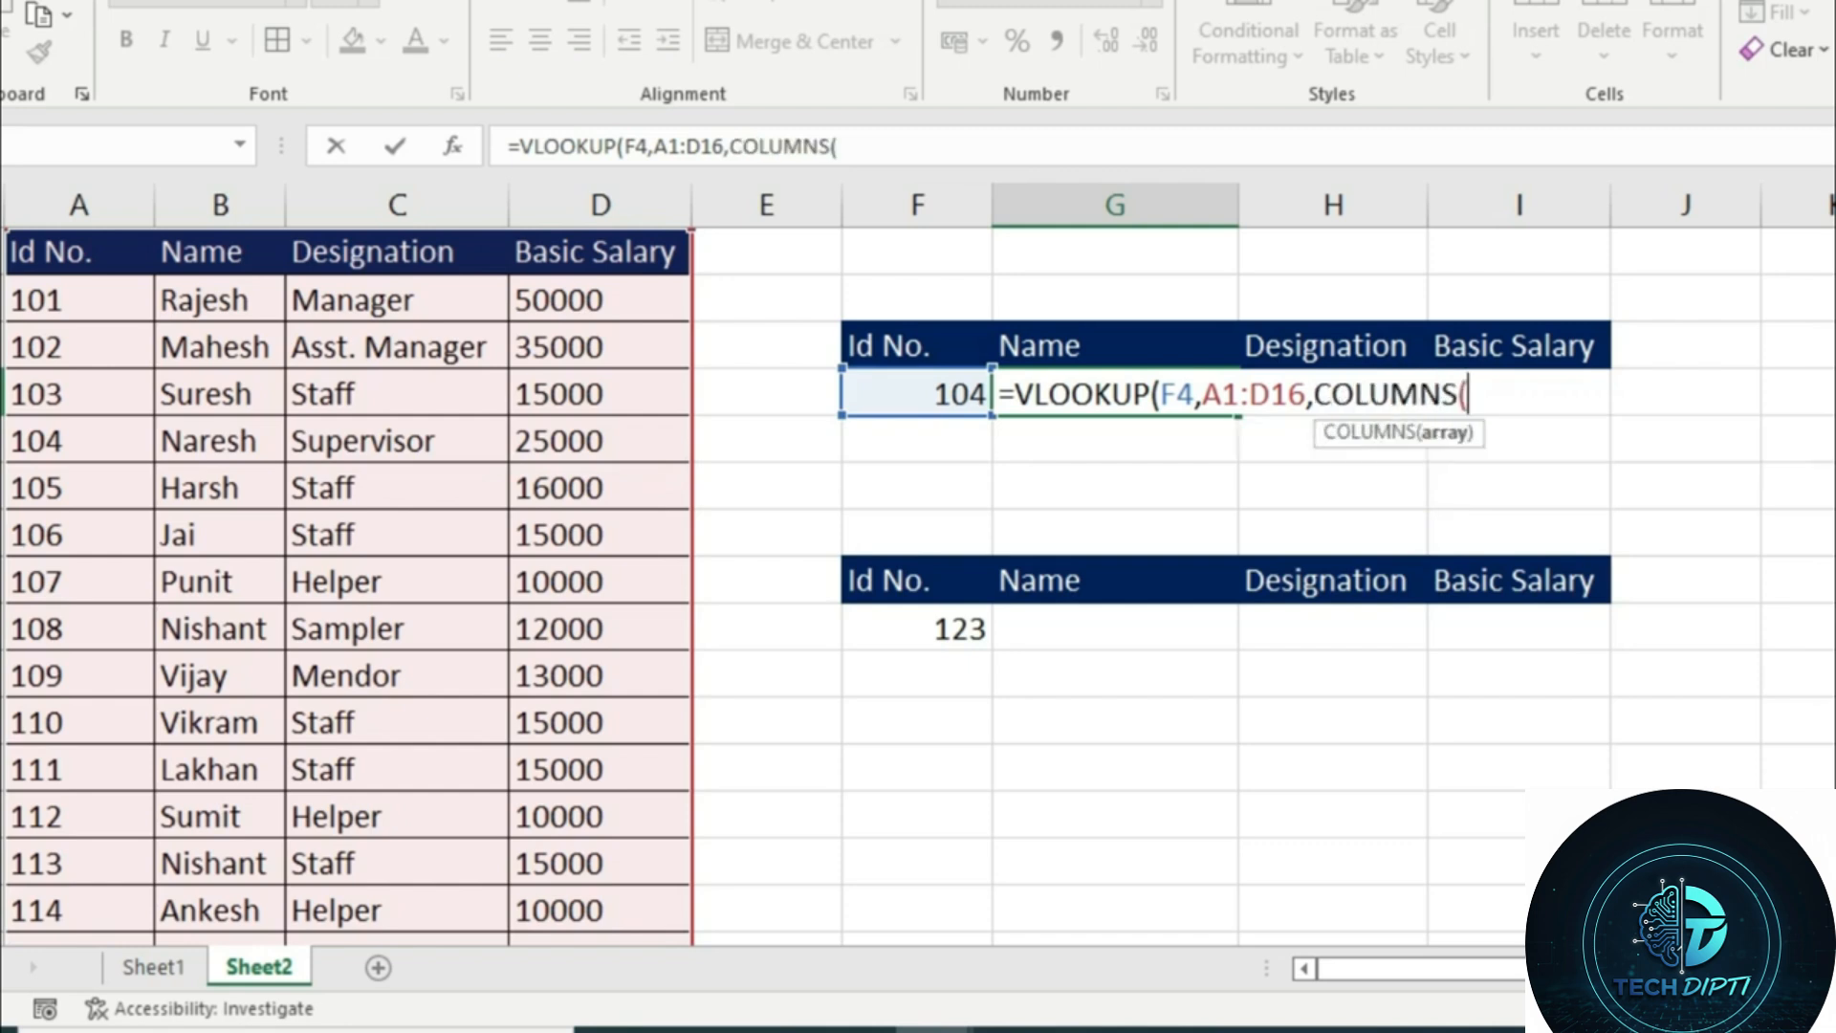
pyautogui.moveTo(105, 250); pyautogui.dragTo(177, 257)
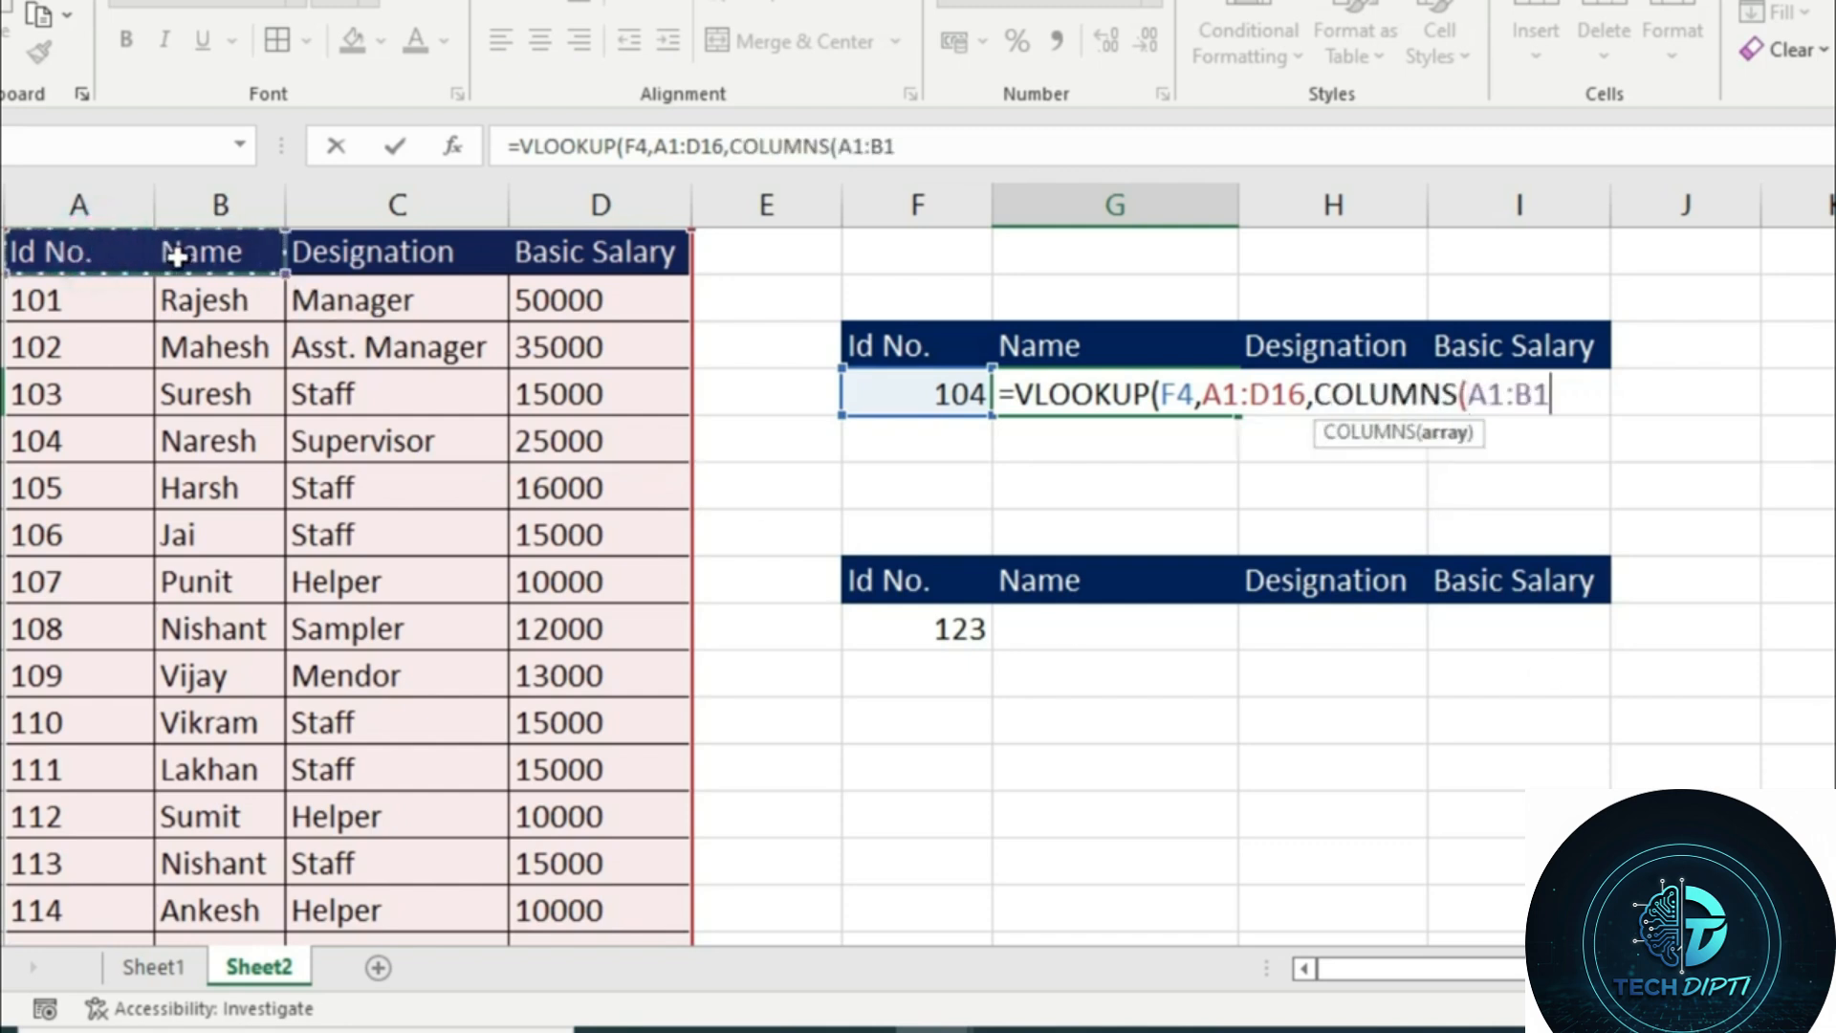
pyautogui.write('),')
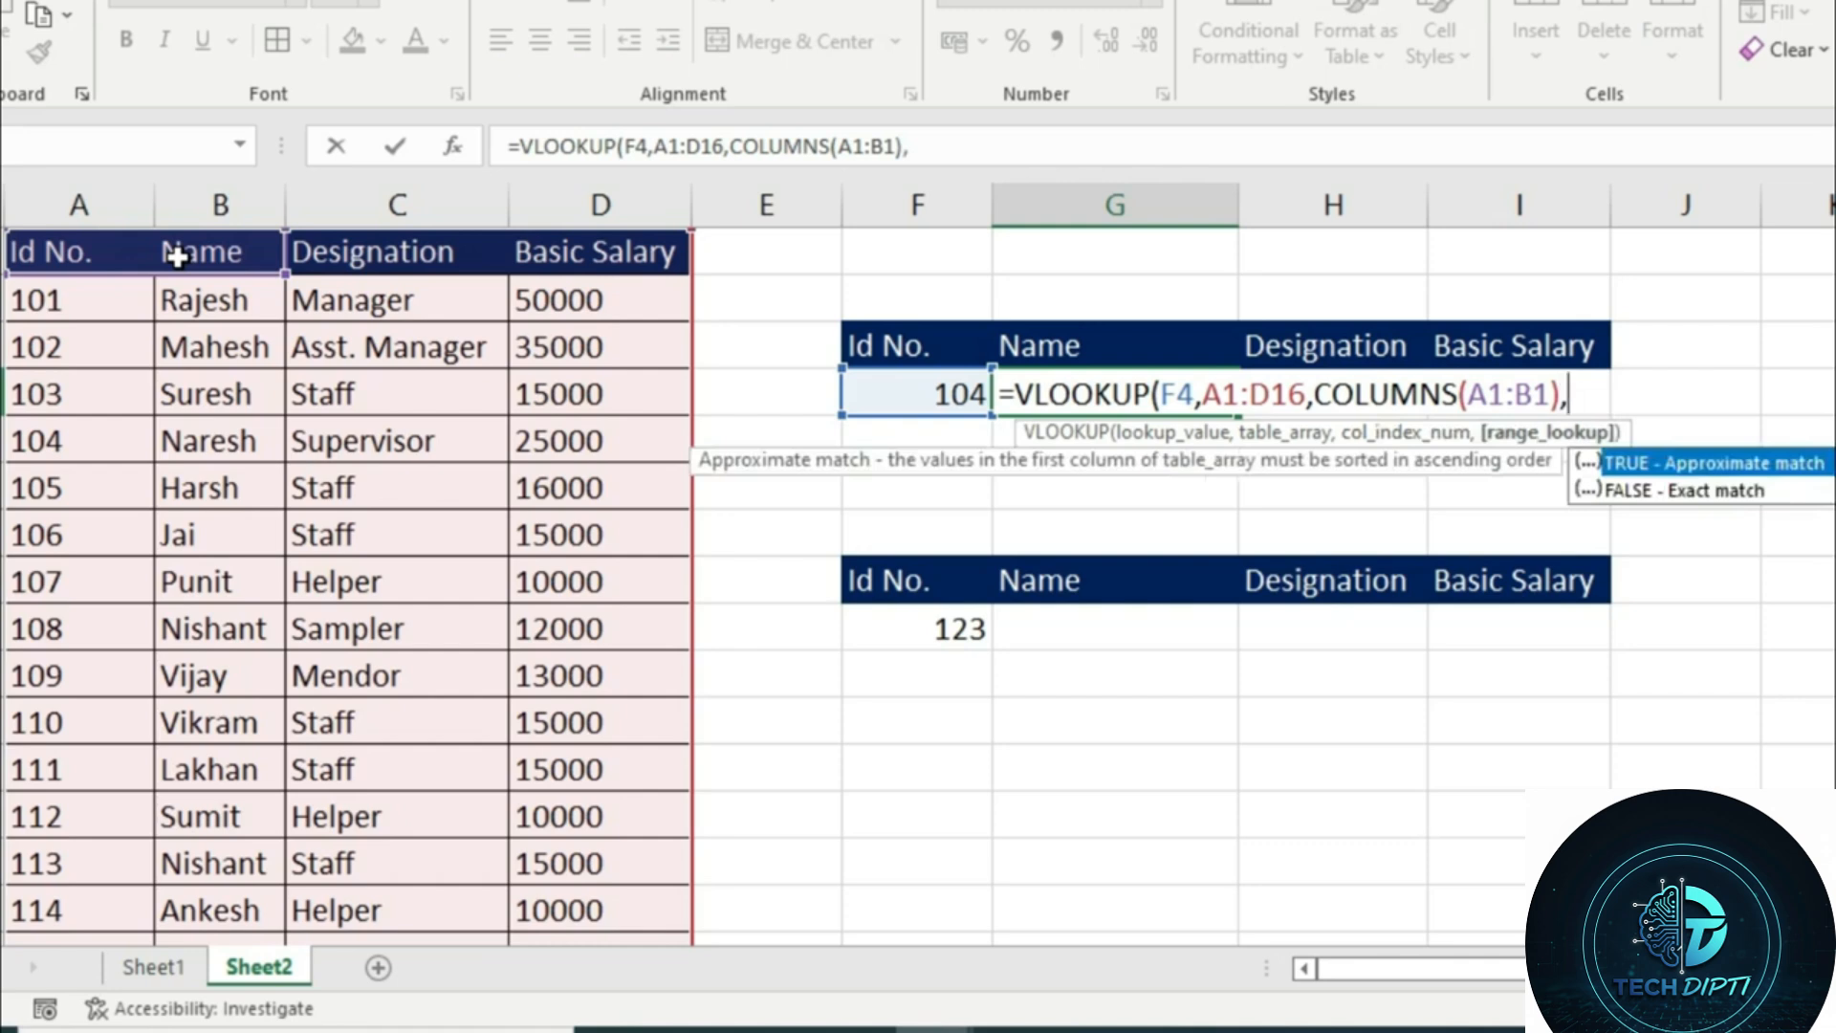
pyautogui.write('0)')
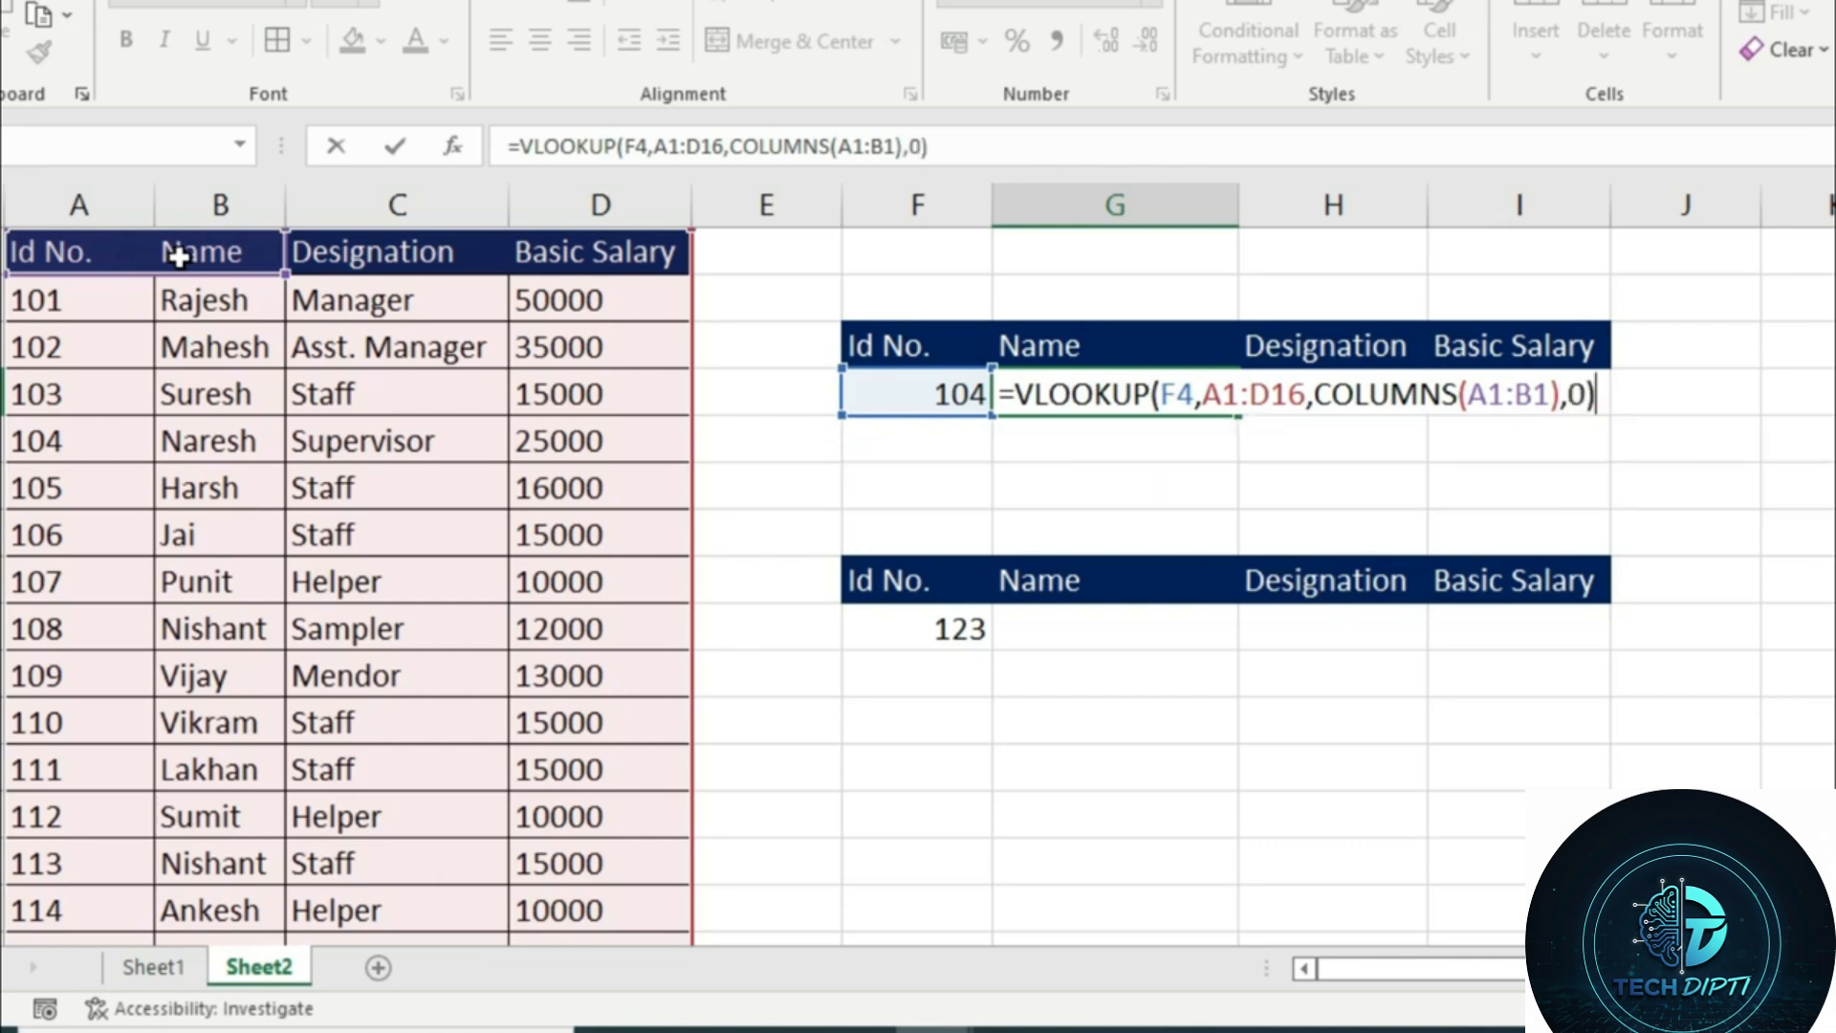
# Make the VLOOKUP references $F$4, $A$1:$D$16 and the starting cell $A$1 in COLUMNS absolute, and enter the formula
pyautogui.click(1487, 396)
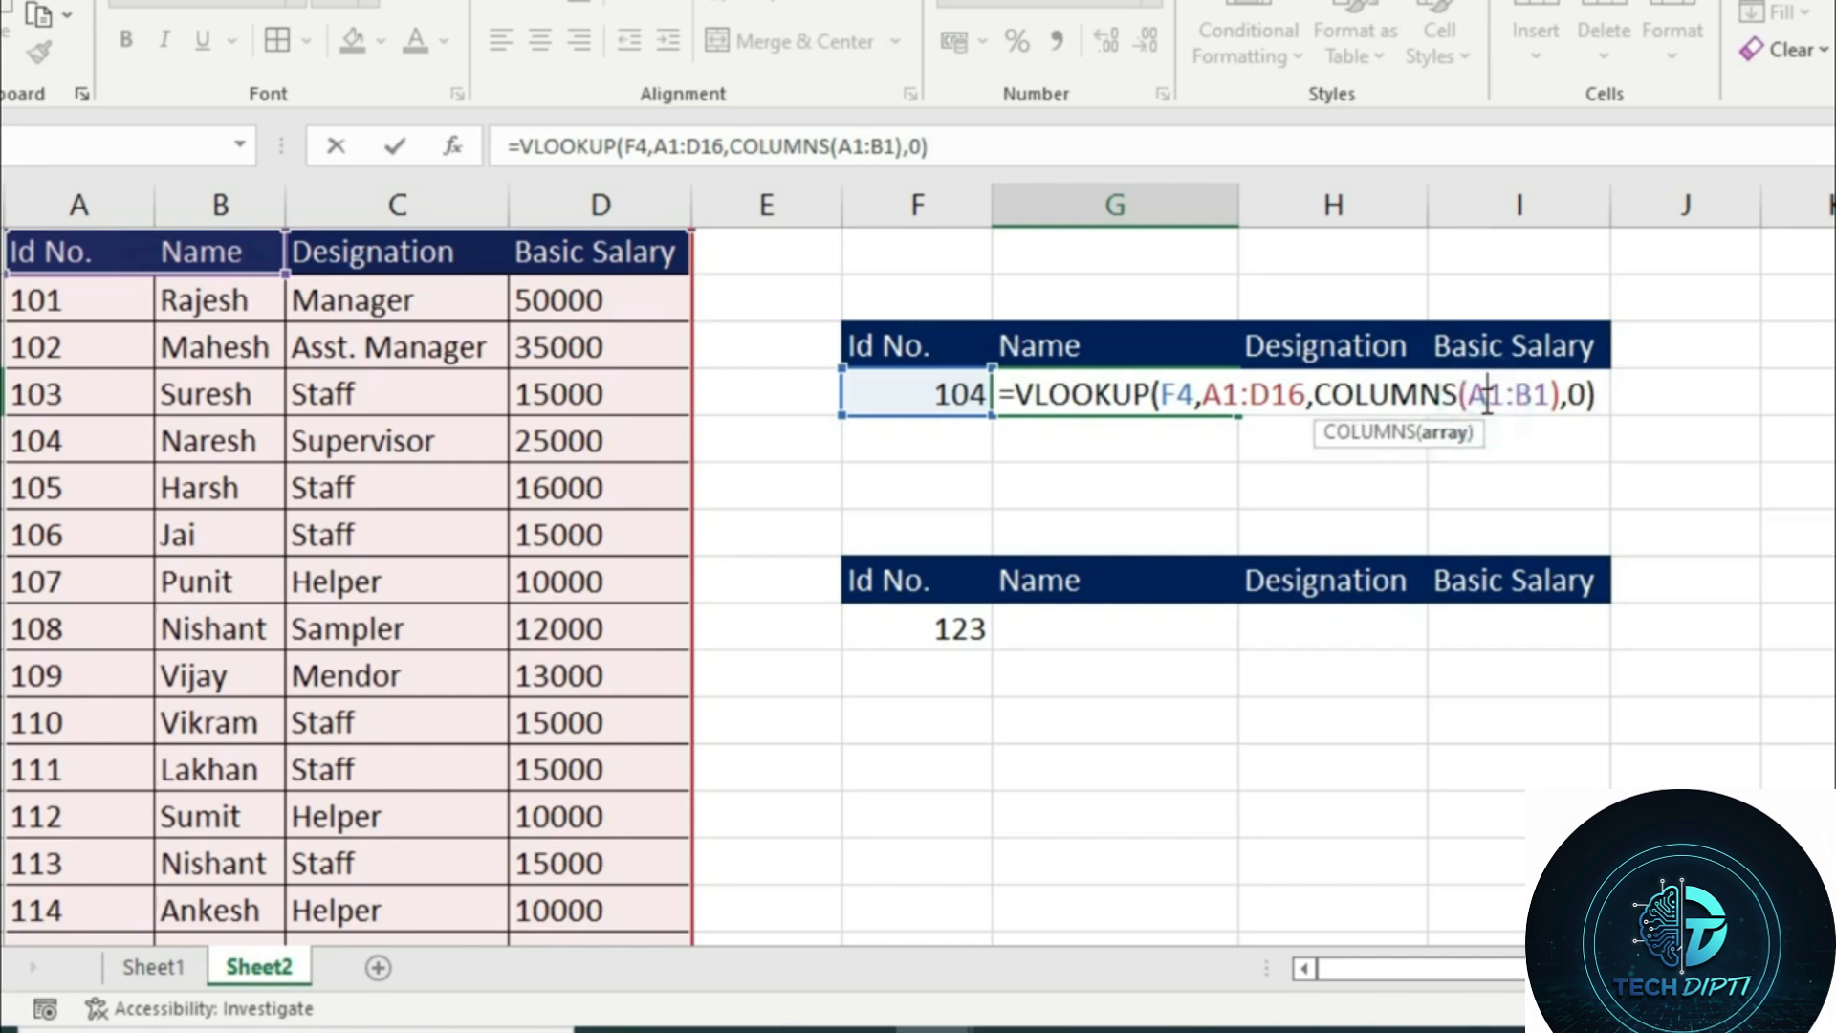
pyautogui.press('F4')
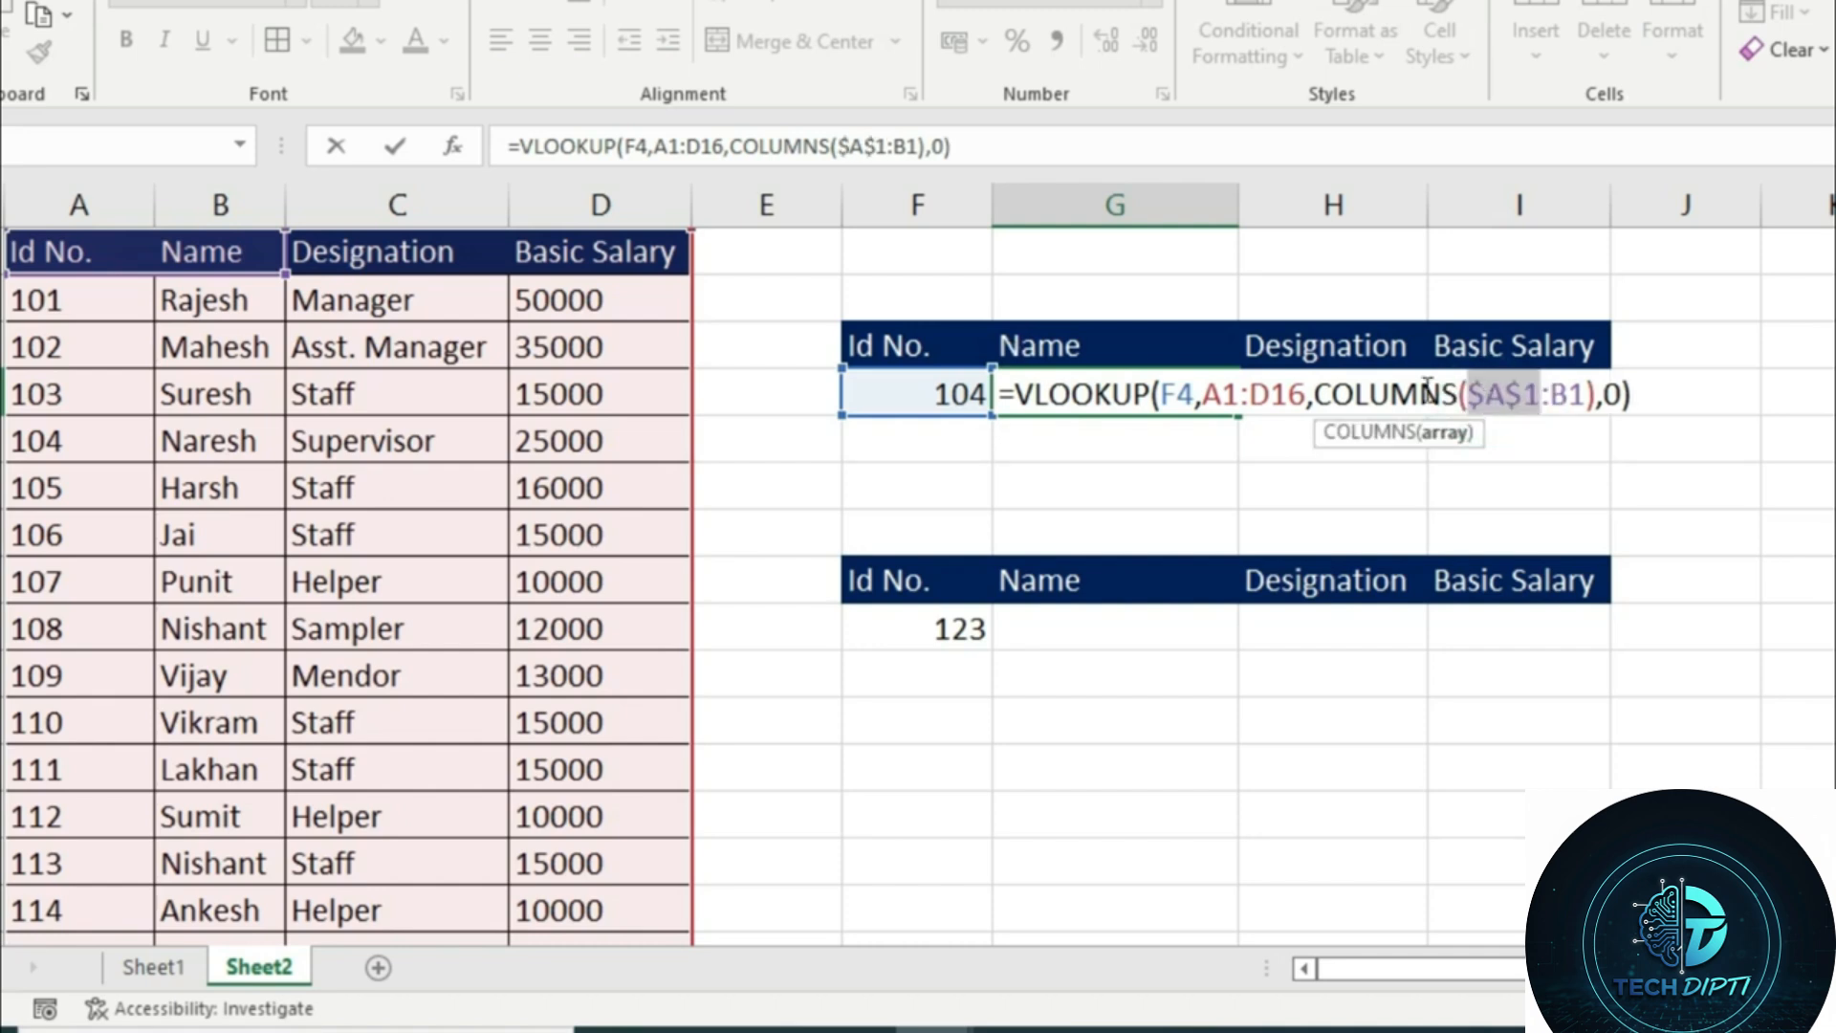
pyautogui.click(1253, 390)
pyautogui.press('F4')
pyautogui.click(1224, 392)
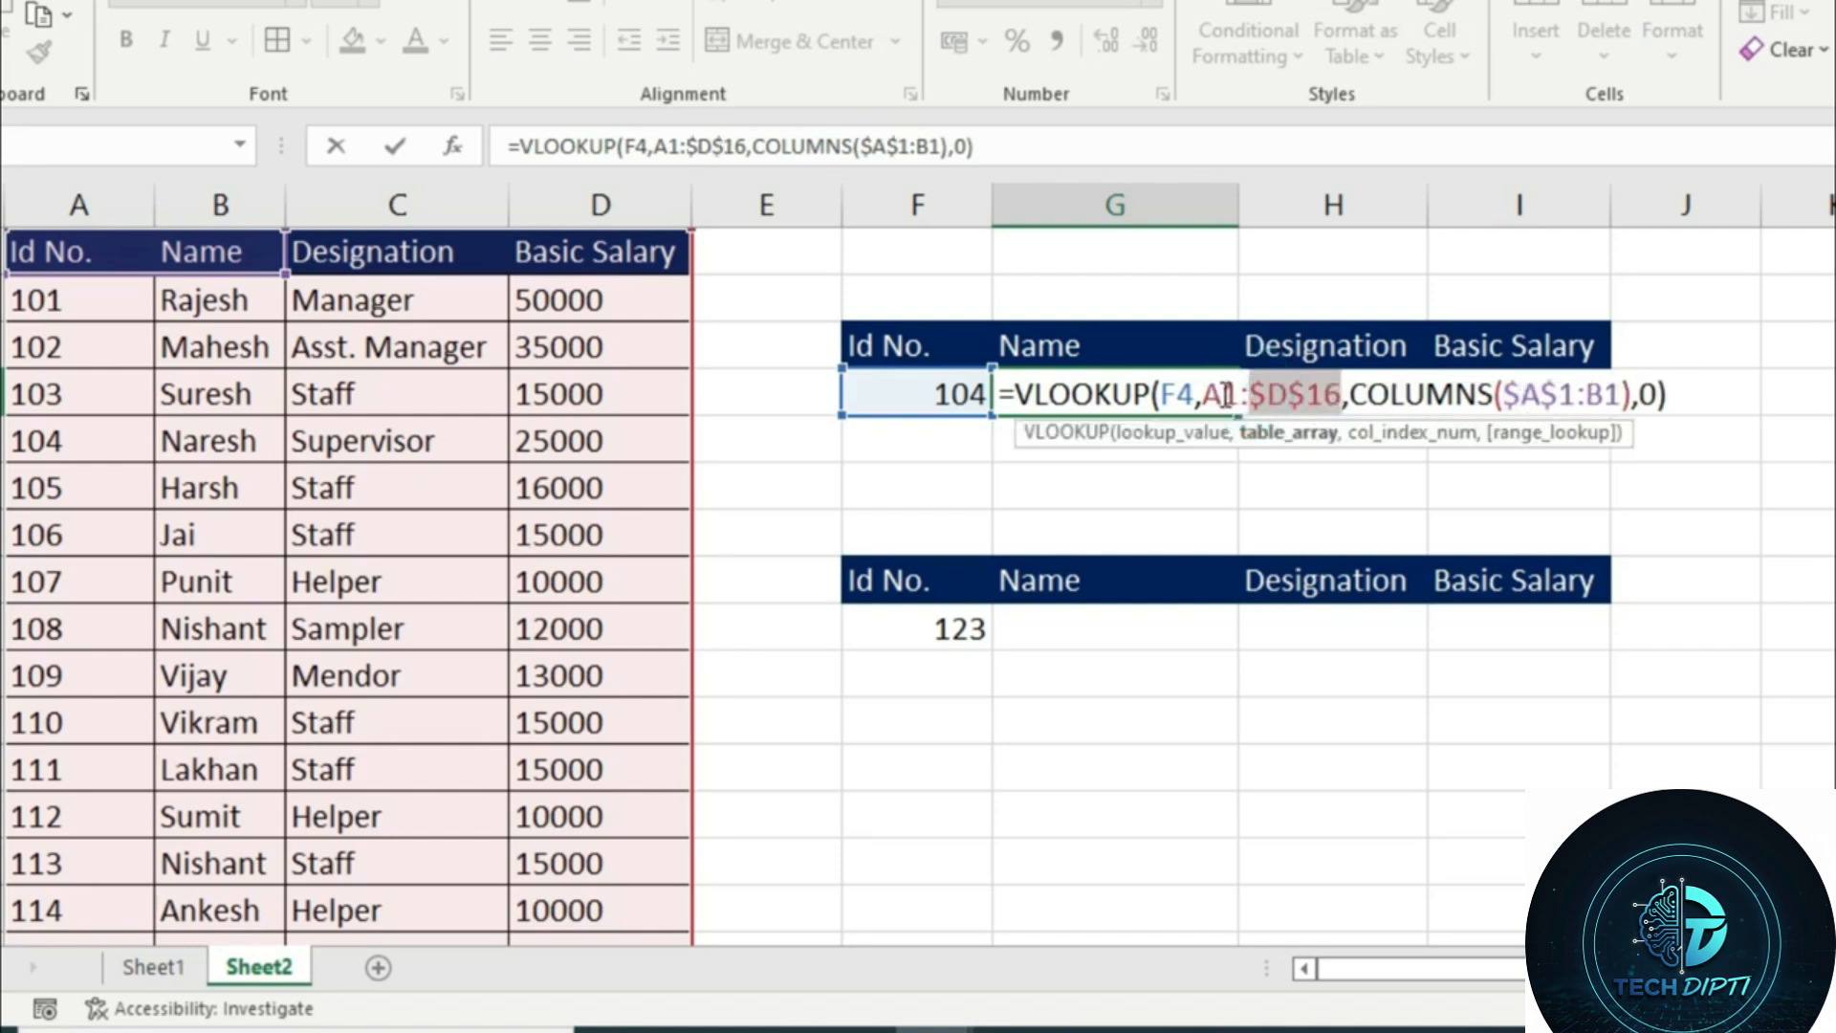
pyautogui.press('F4')
pyautogui.click(1186, 390)
pyautogui.press('F4')
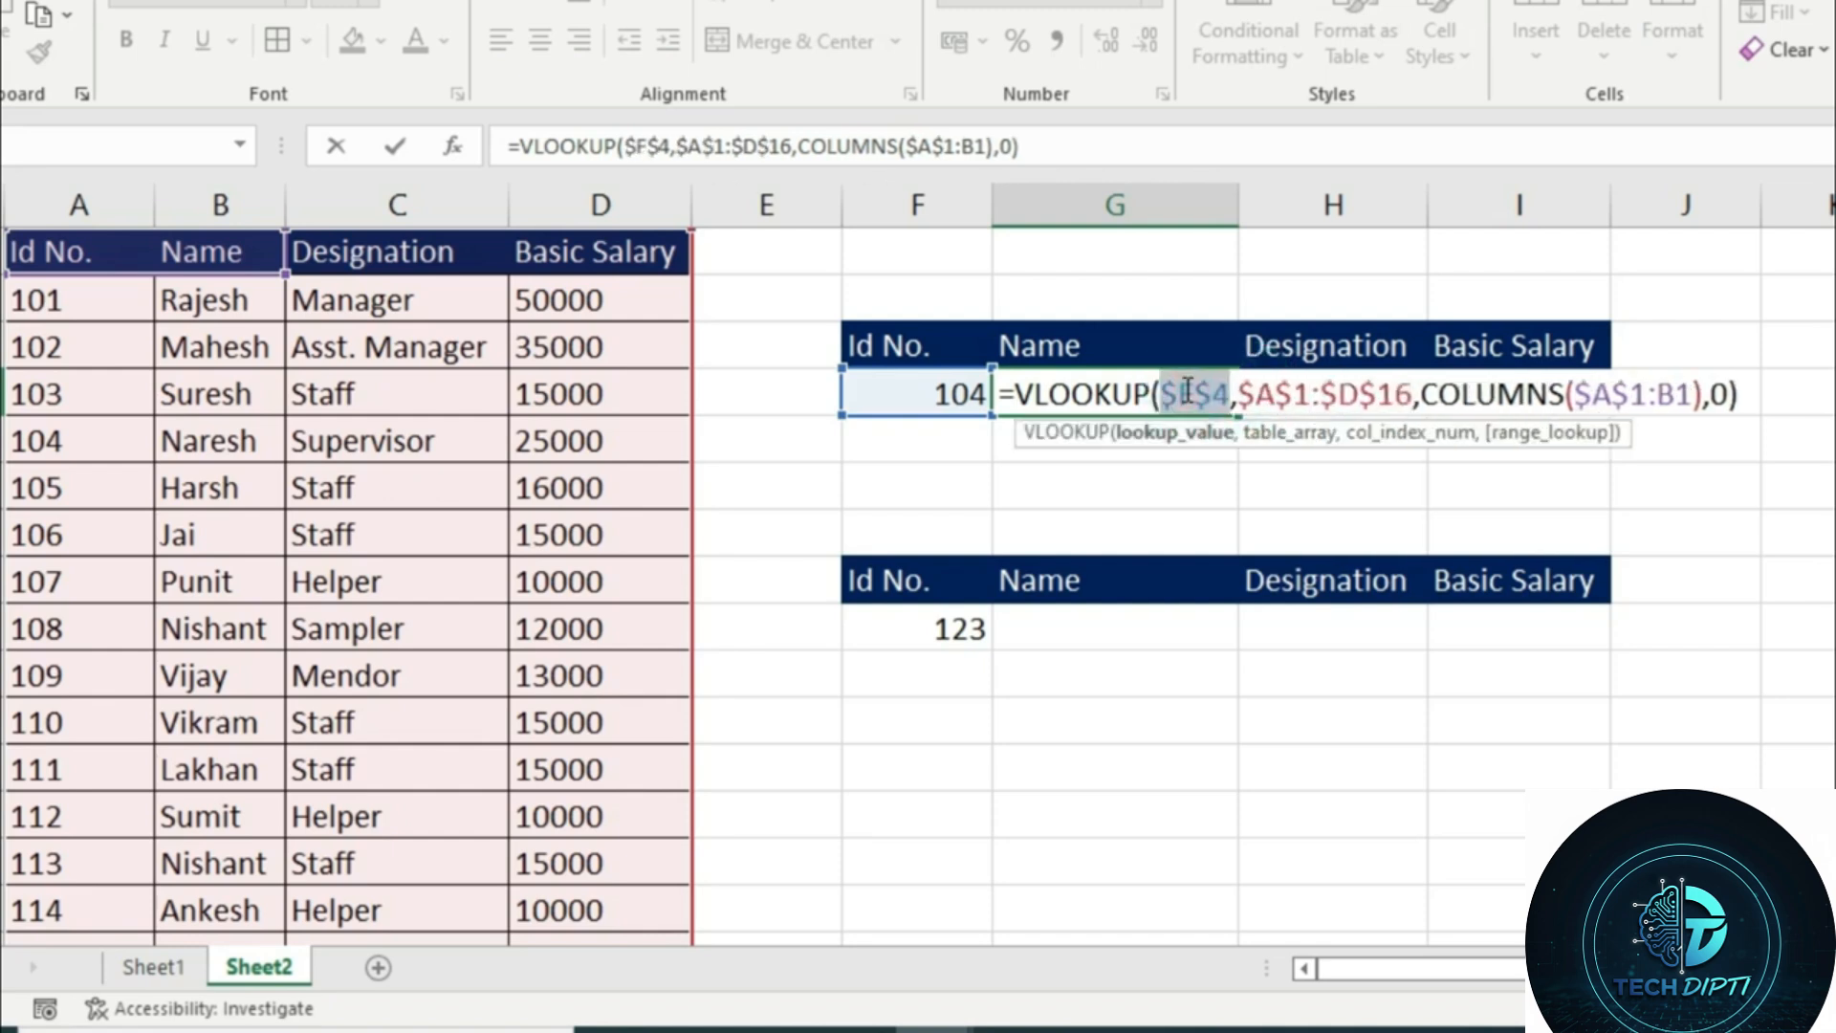
pyautogui.press('Return')
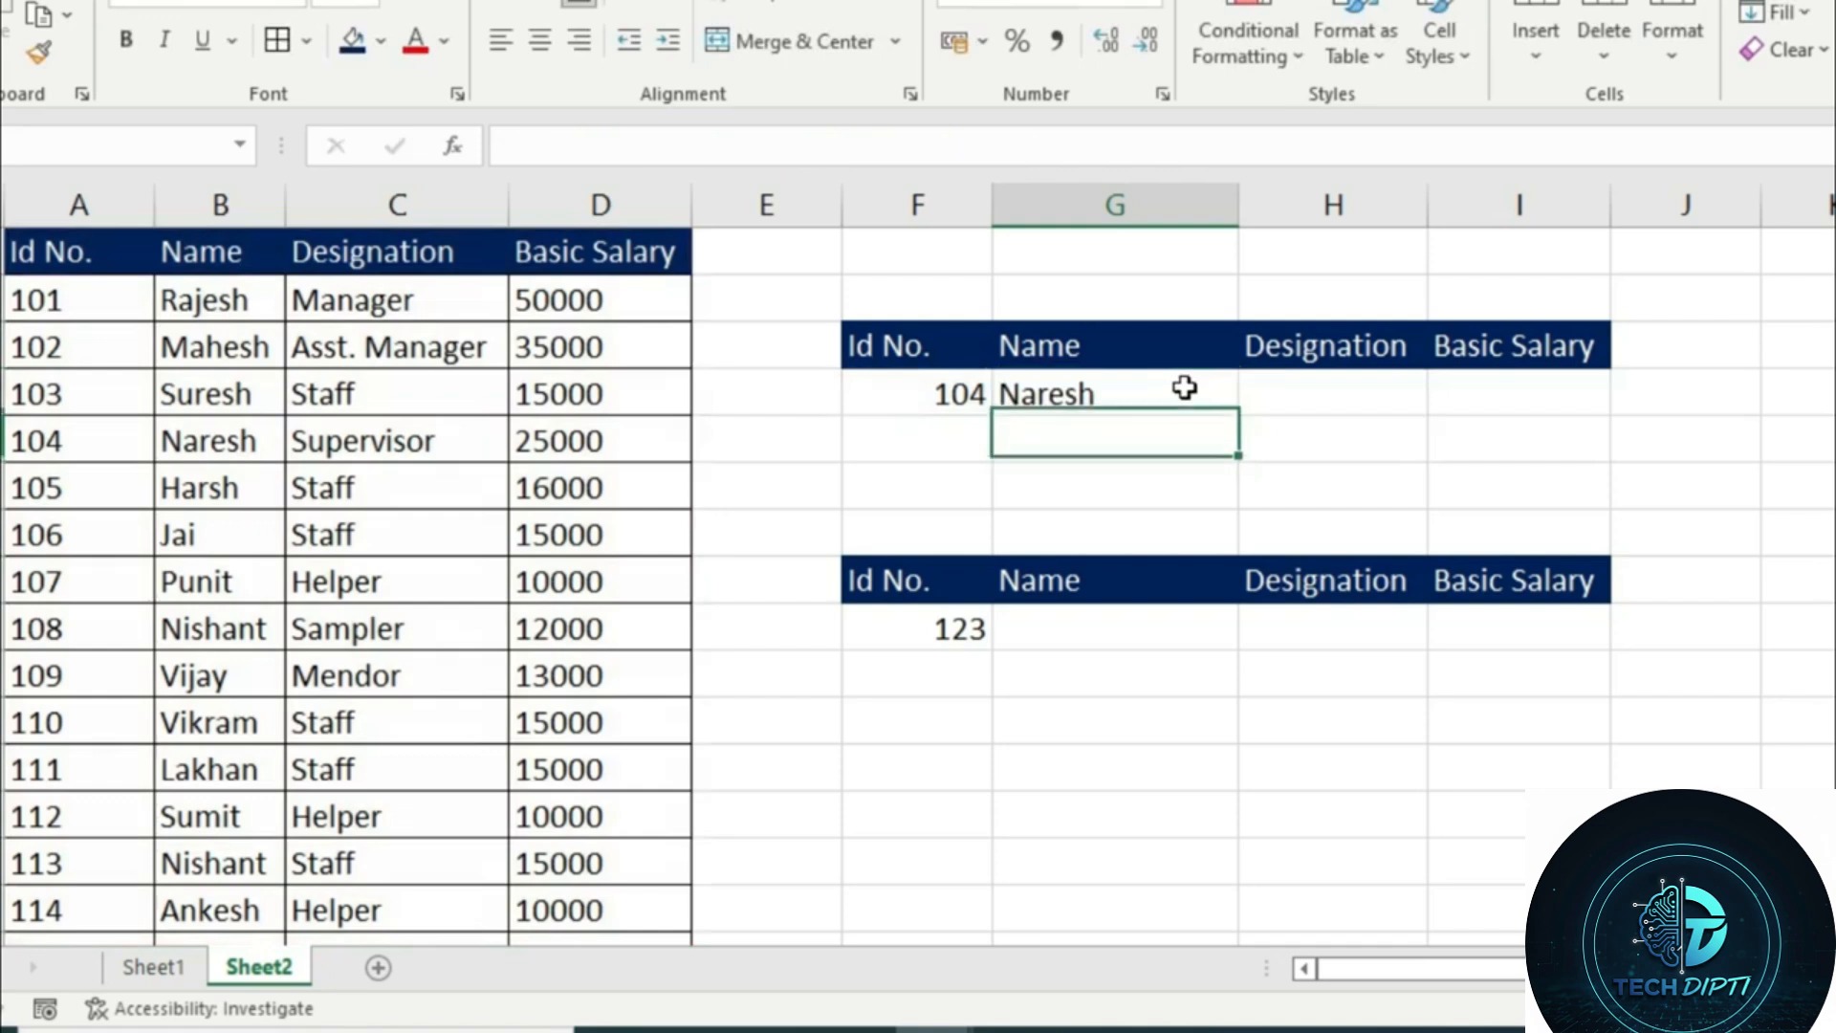
# Fill the VLOOKUP from G4 across the Designation and Basic Salary cells H4:I4, and select the Name cell G9
pyautogui.click(1186, 390)
pyautogui.moveTo(1234, 415); pyautogui.dragTo(1520, 504)
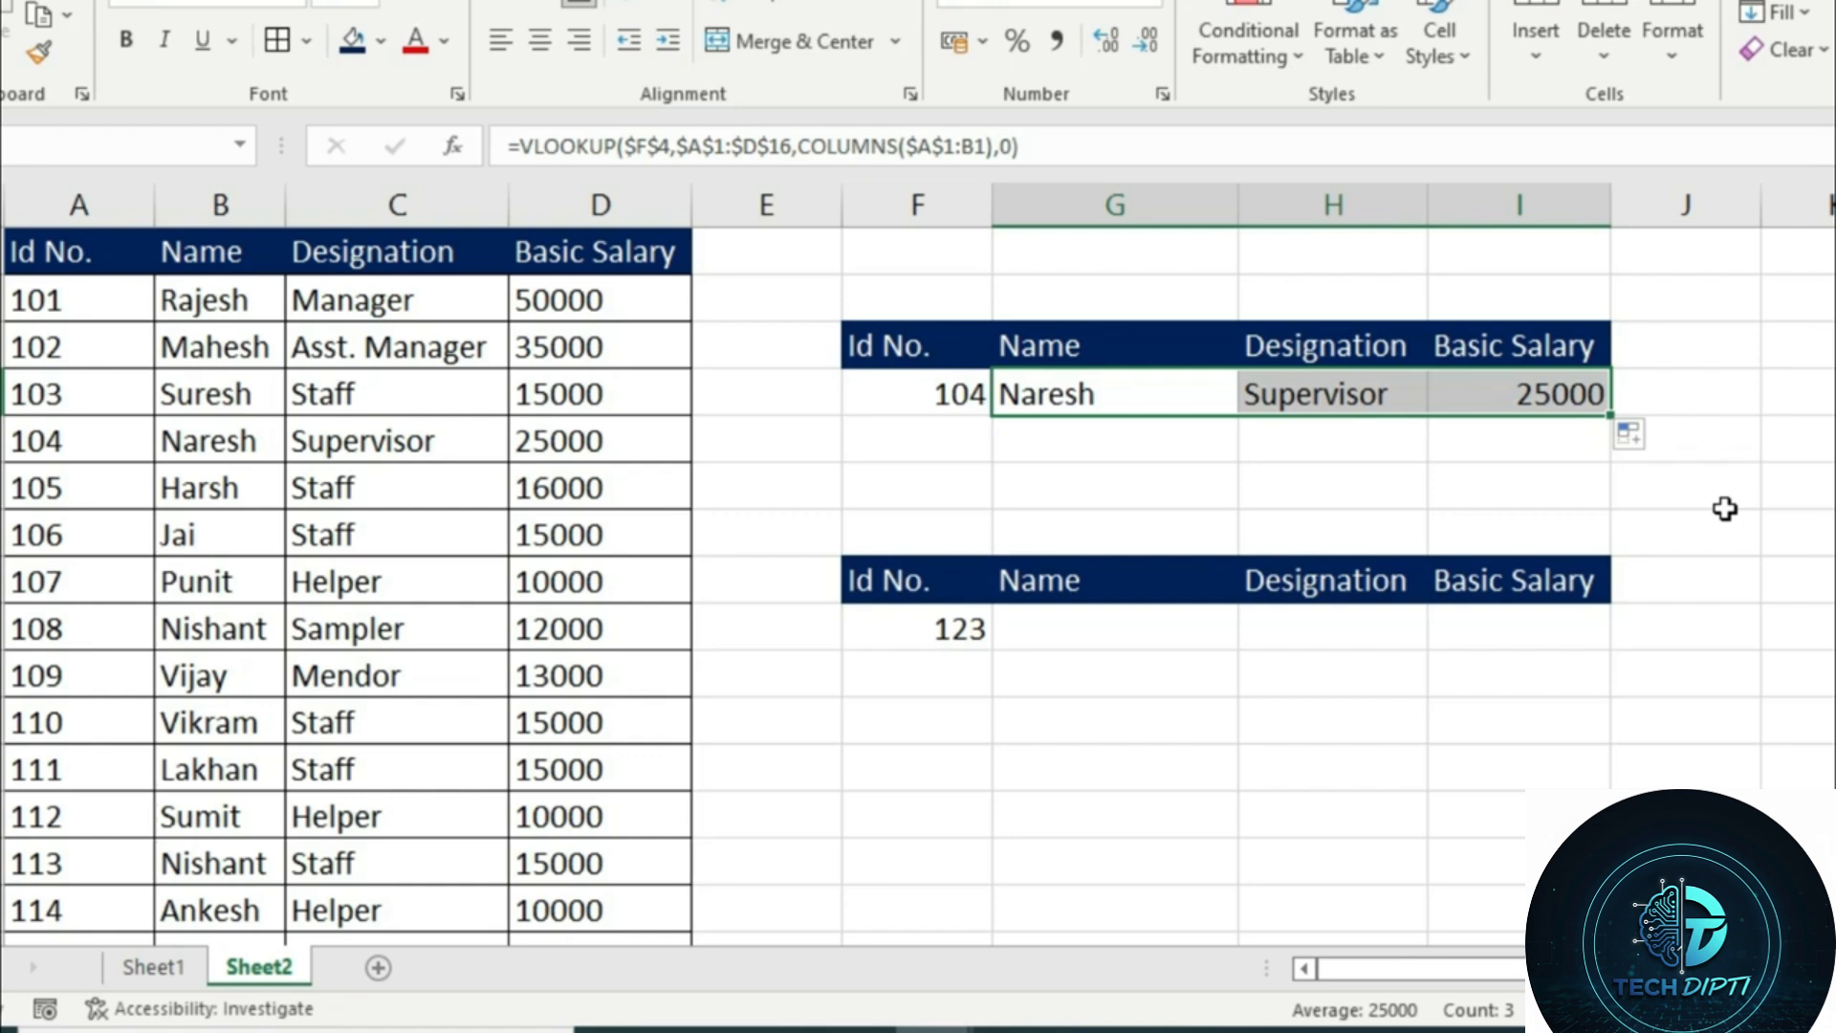
pyautogui.click(1060, 636)
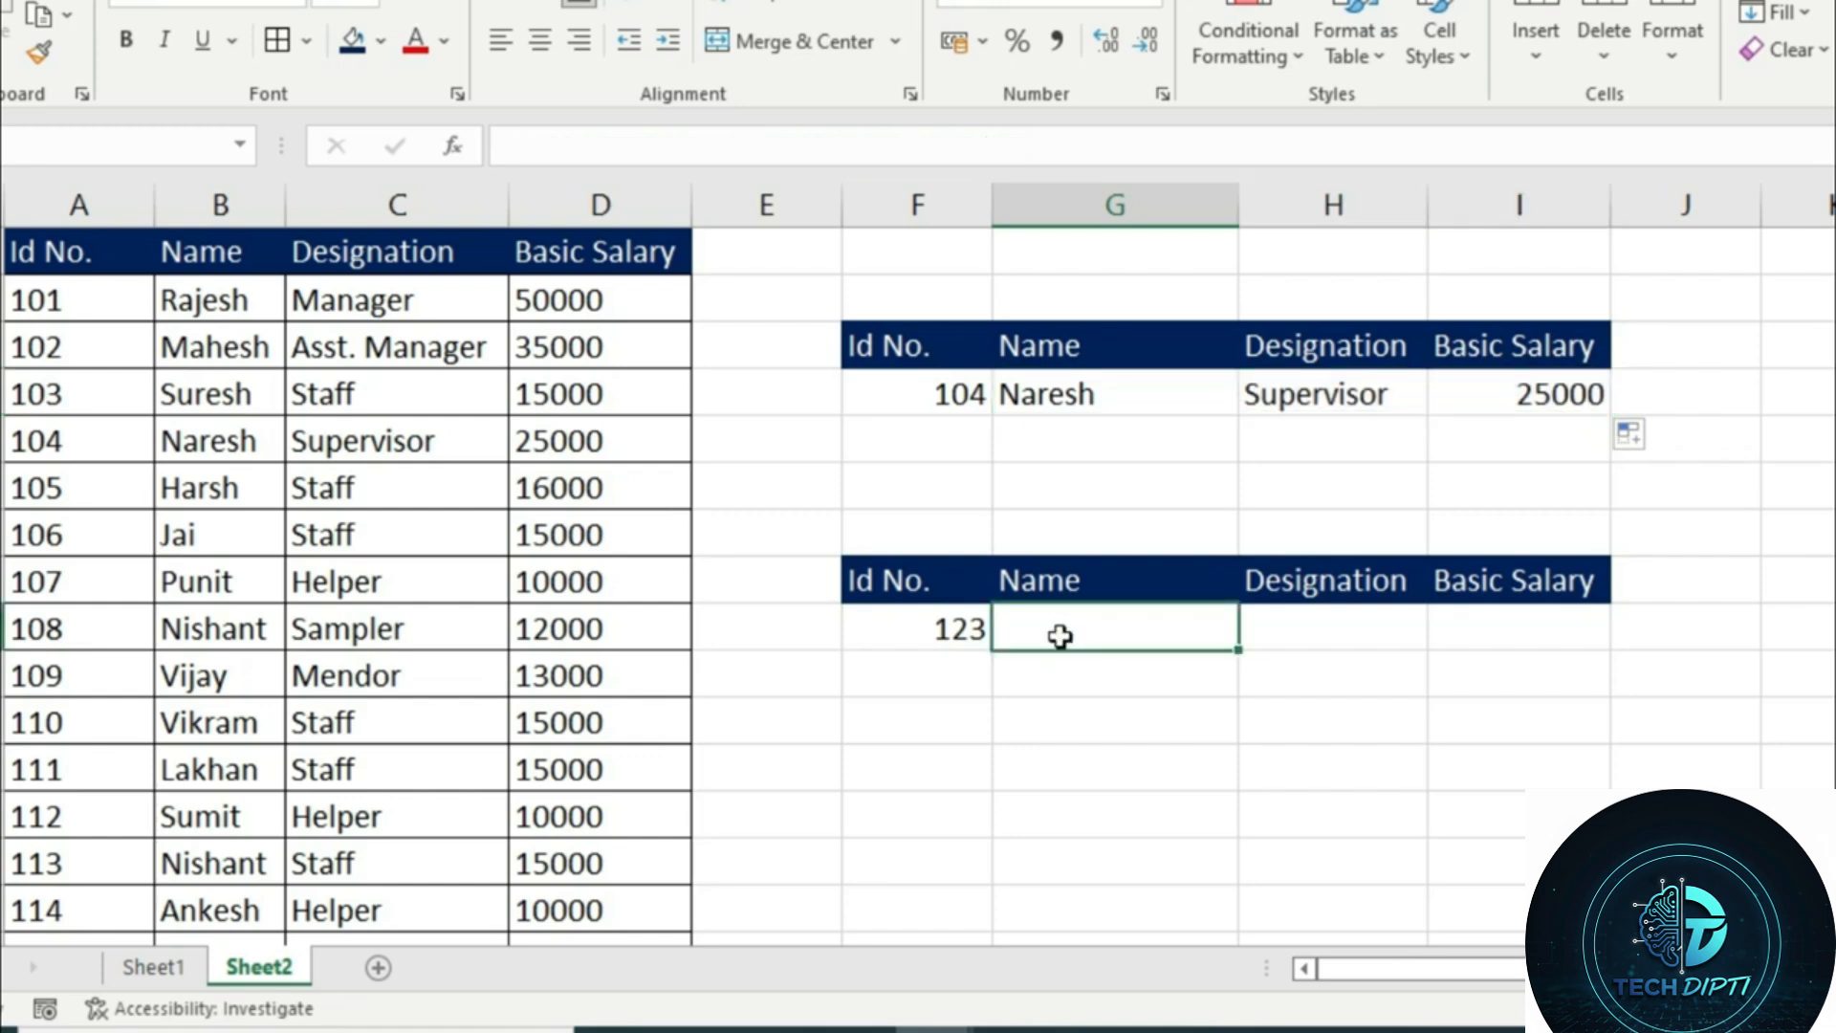
# Start an XLOOKUP in the Name cell G9 with F9 as lookup value and A1:A16 as lookup array
pyautogui.write('=xl')
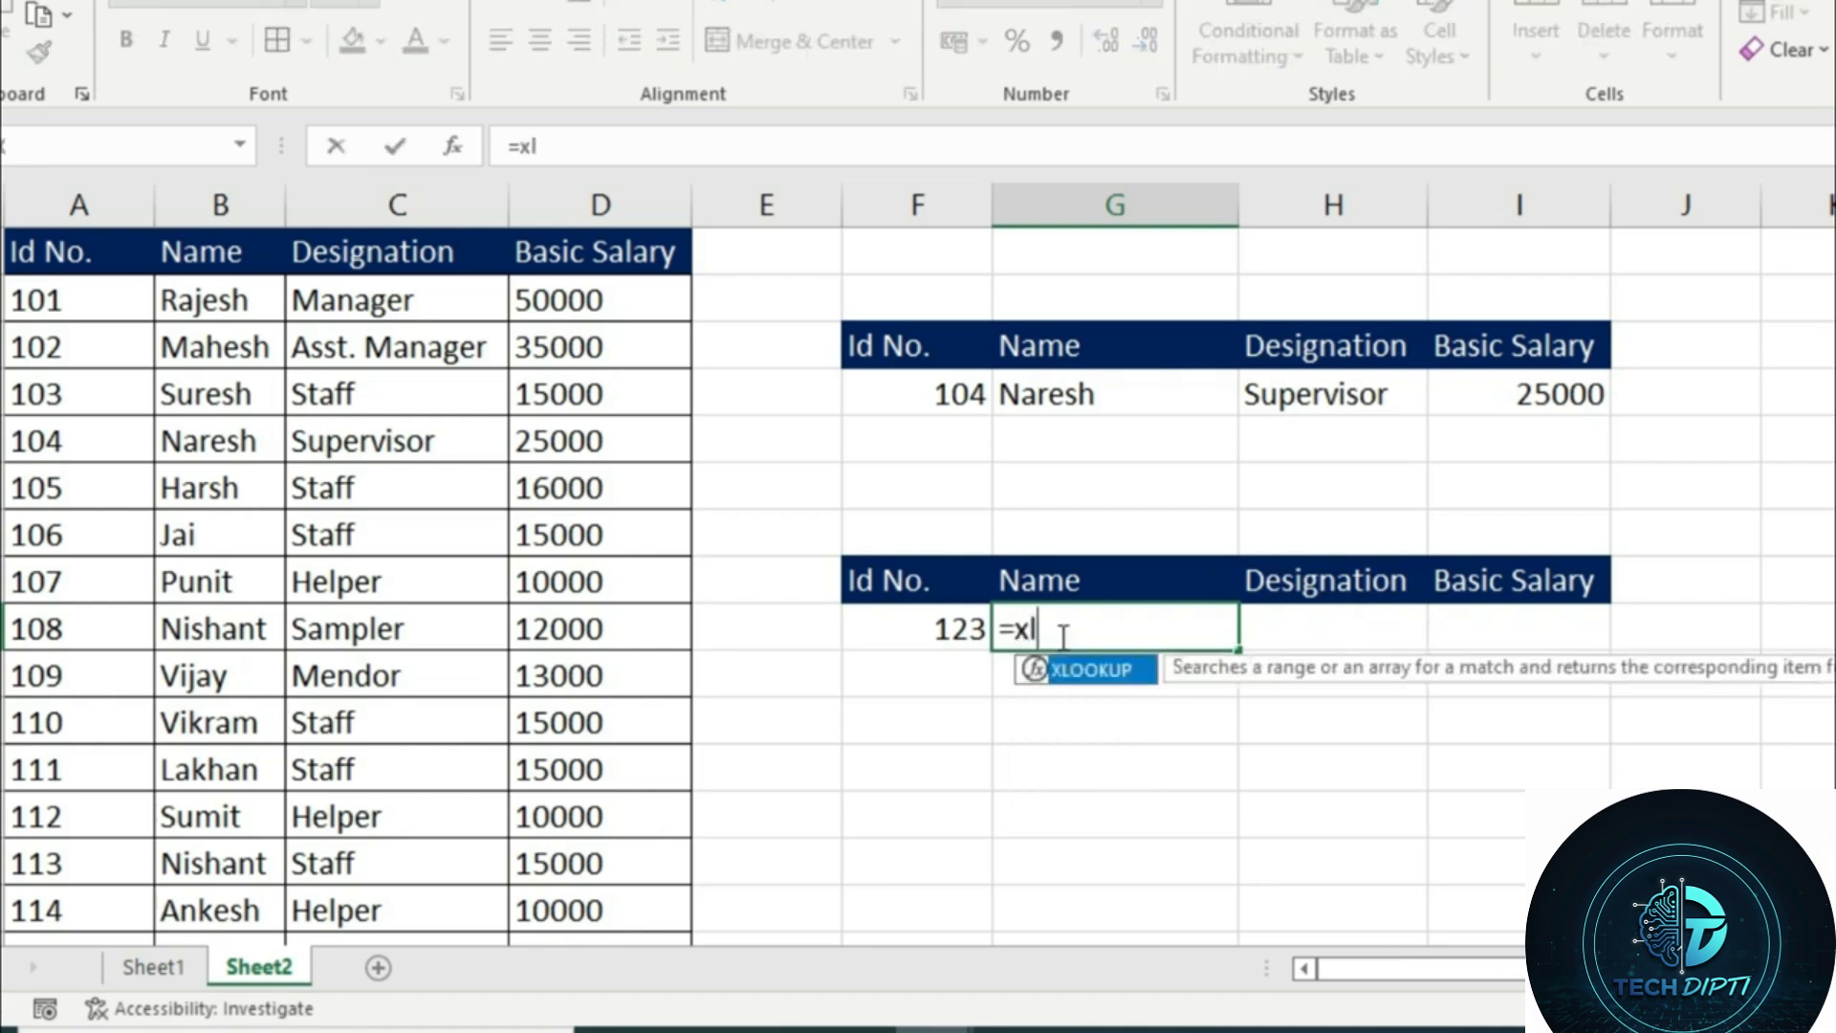
pyautogui.press('Tab')
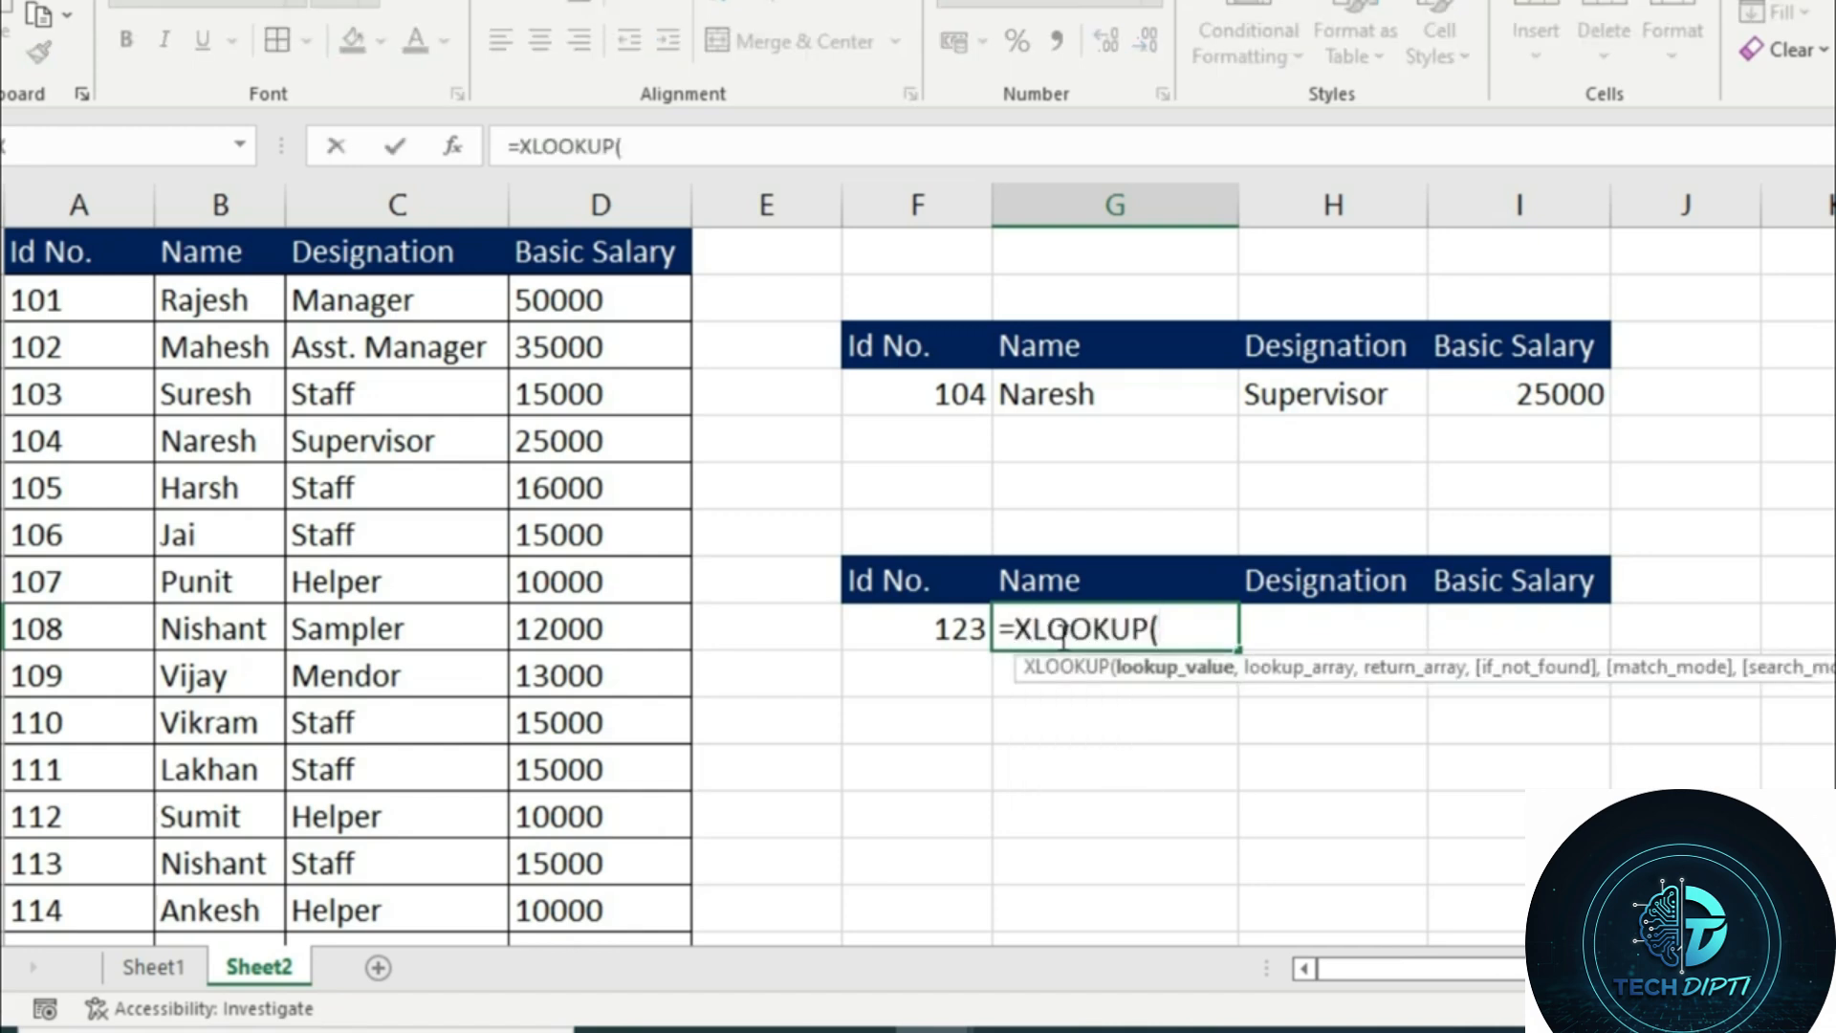
pyautogui.click(956, 633)
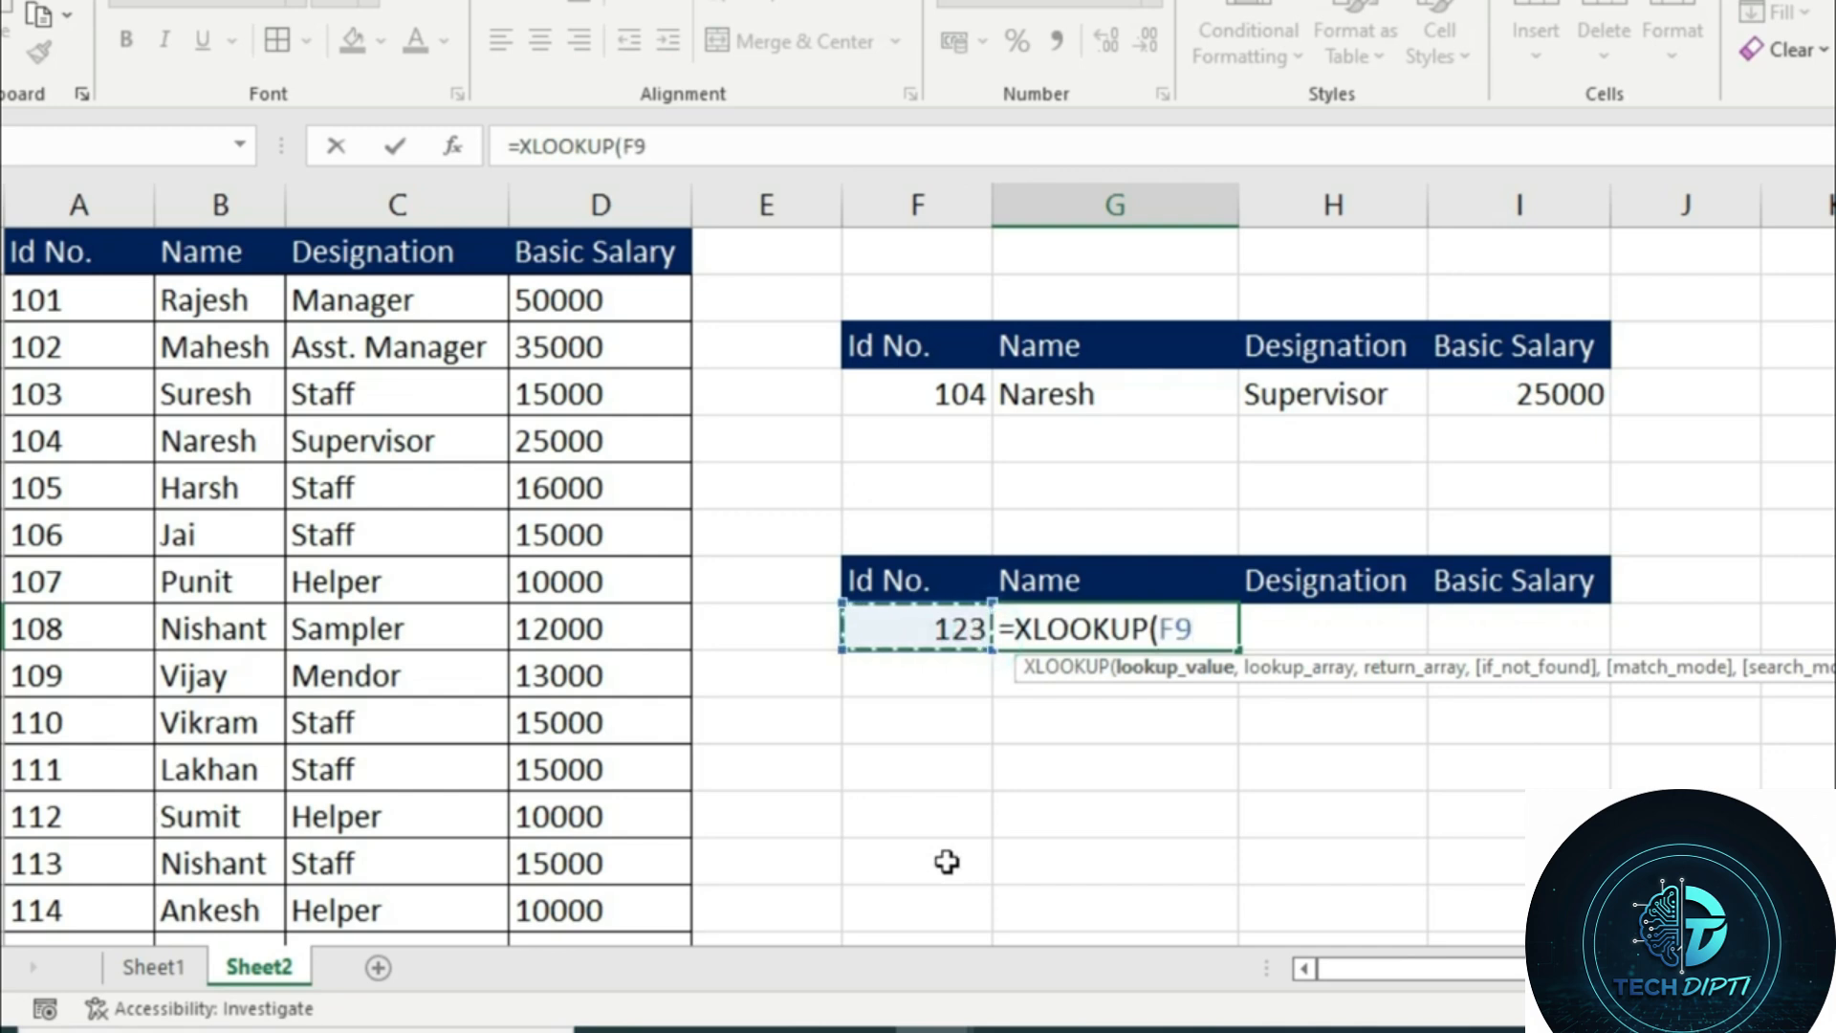
pyautogui.write(',')
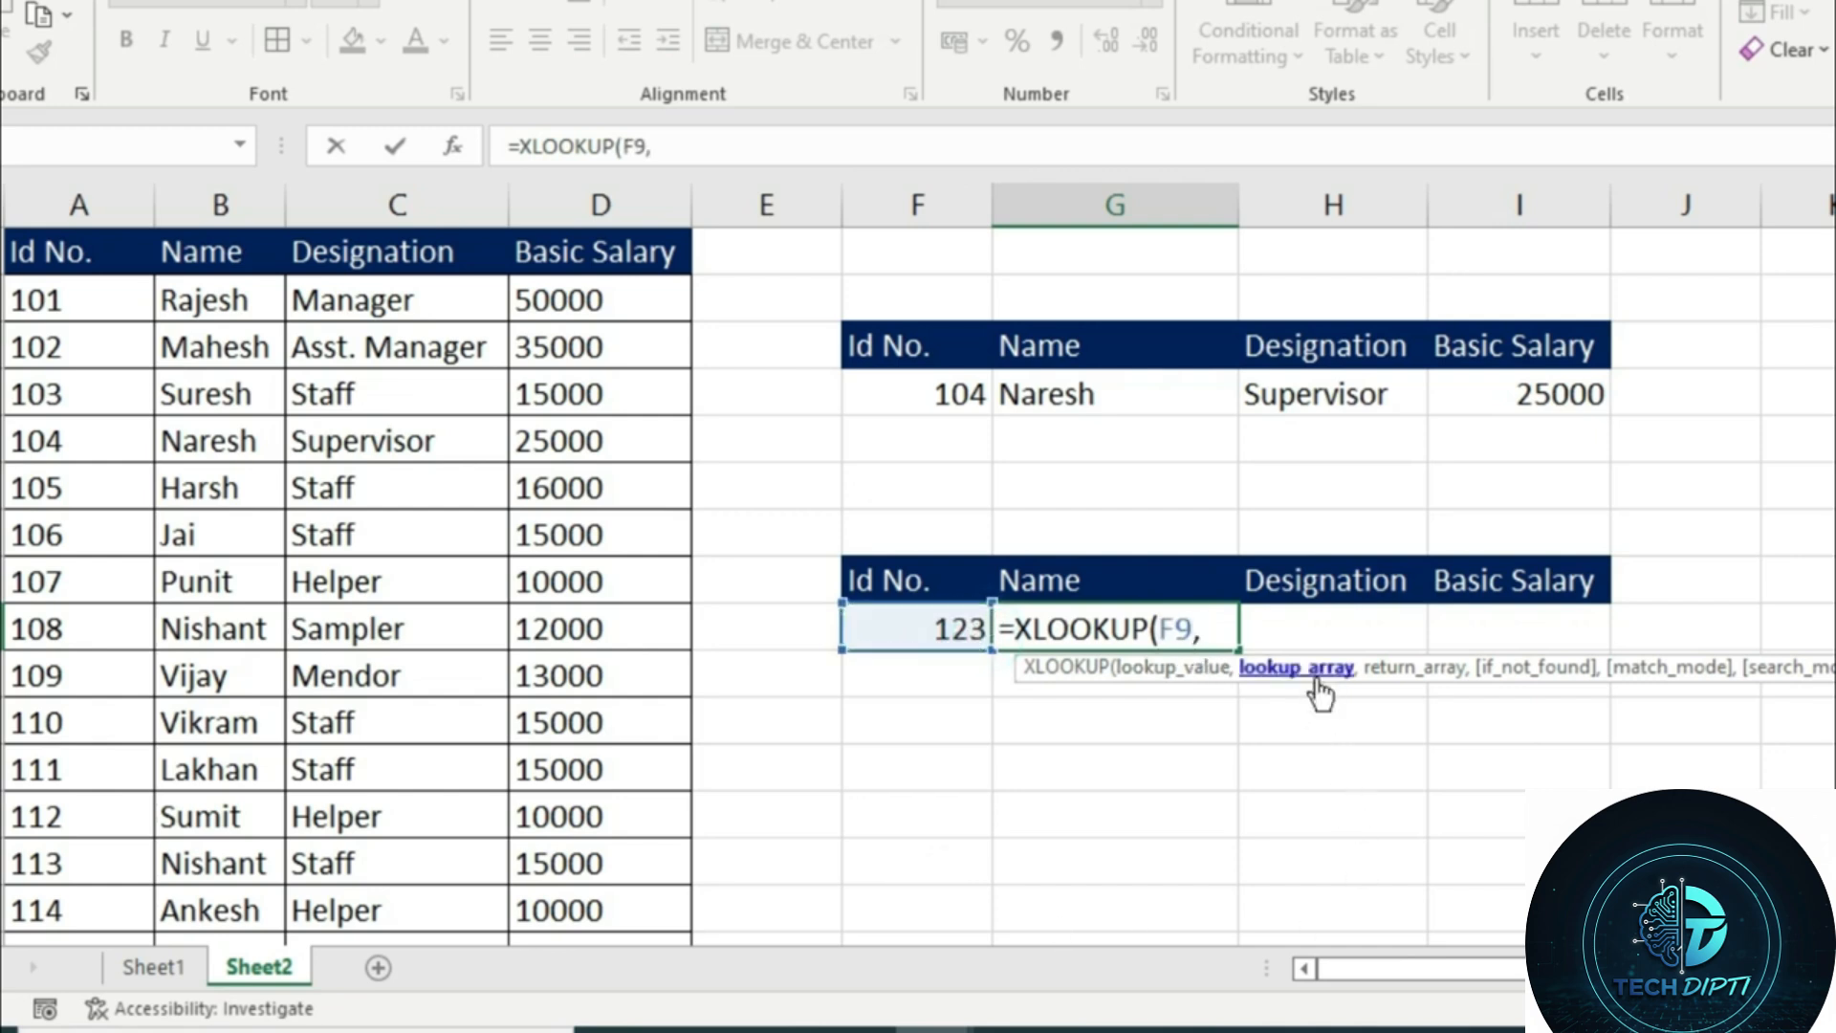
pyautogui.click(36, 254)
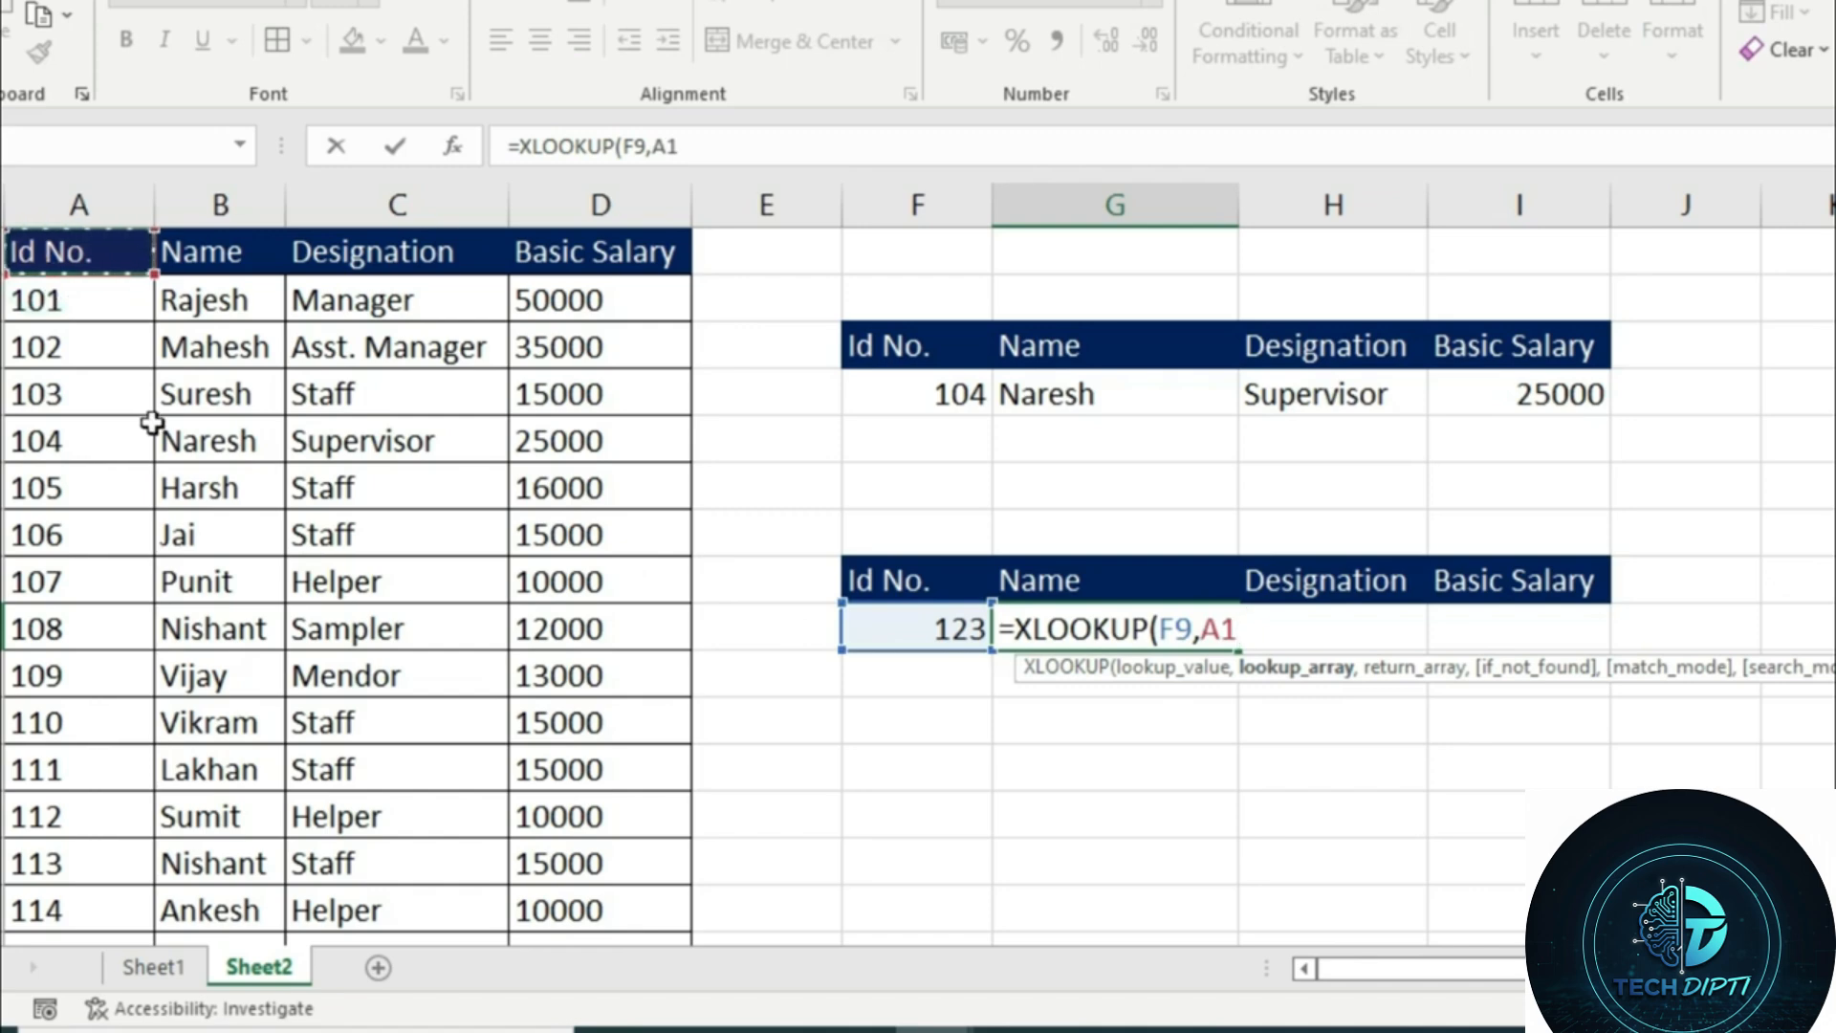
pyautogui.hotkey('ctrl', 'shift', 'Down')
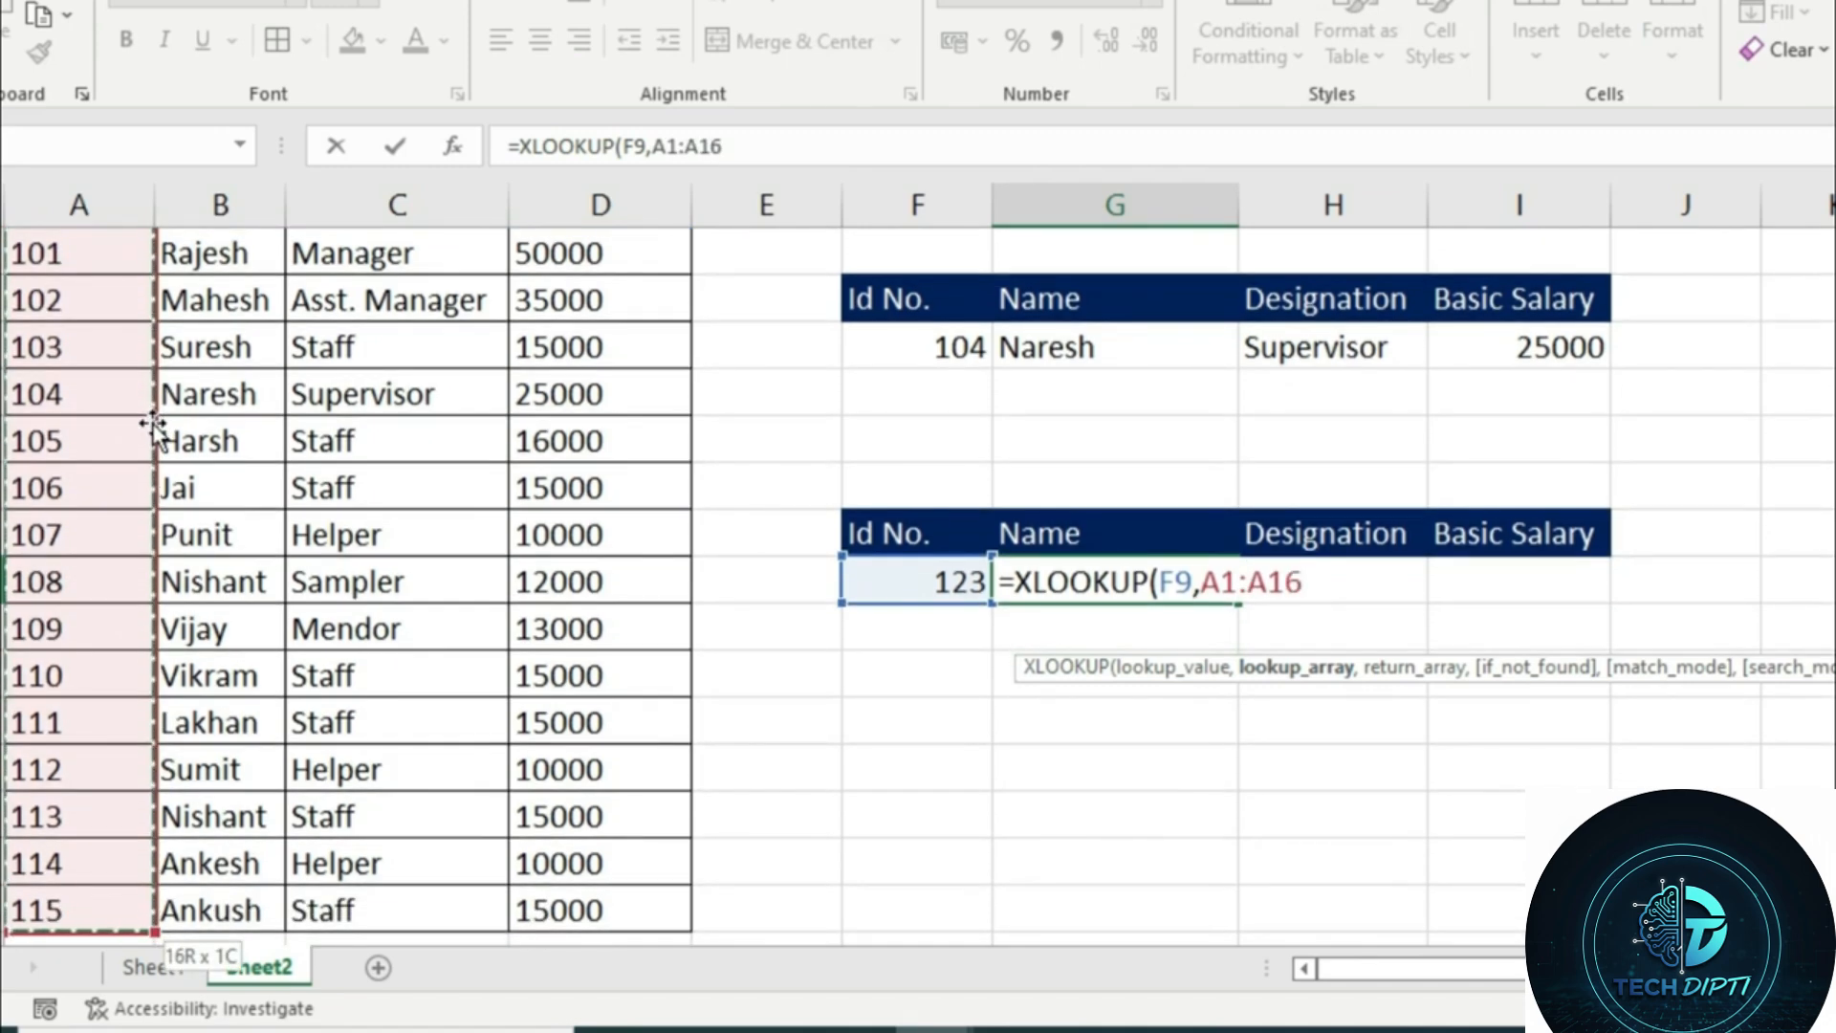
pyautogui.write(',')
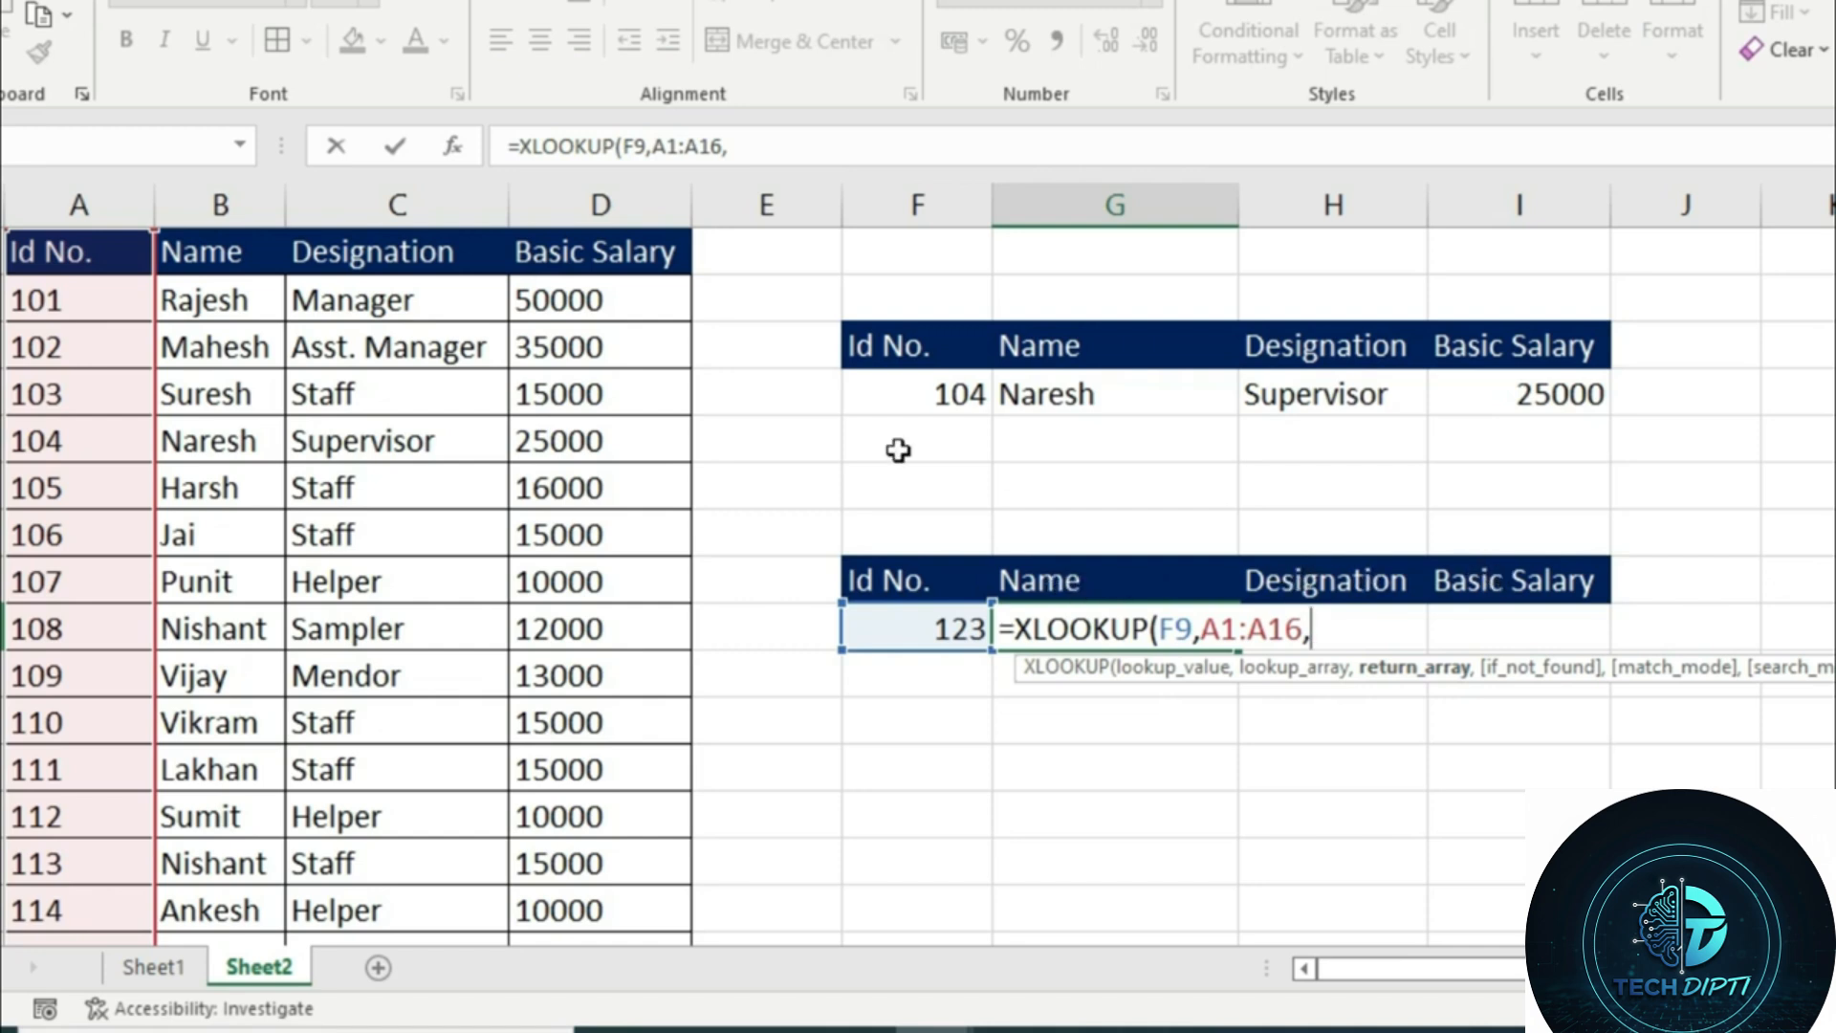
# Set B1:D16 as the XLOOKUP return array covering Name, Designation and Basic Salary, and enter the formula
pyautogui.moveTo(213, 254); pyautogui.dragTo(594, 967)
pyautogui.click(586, 818)
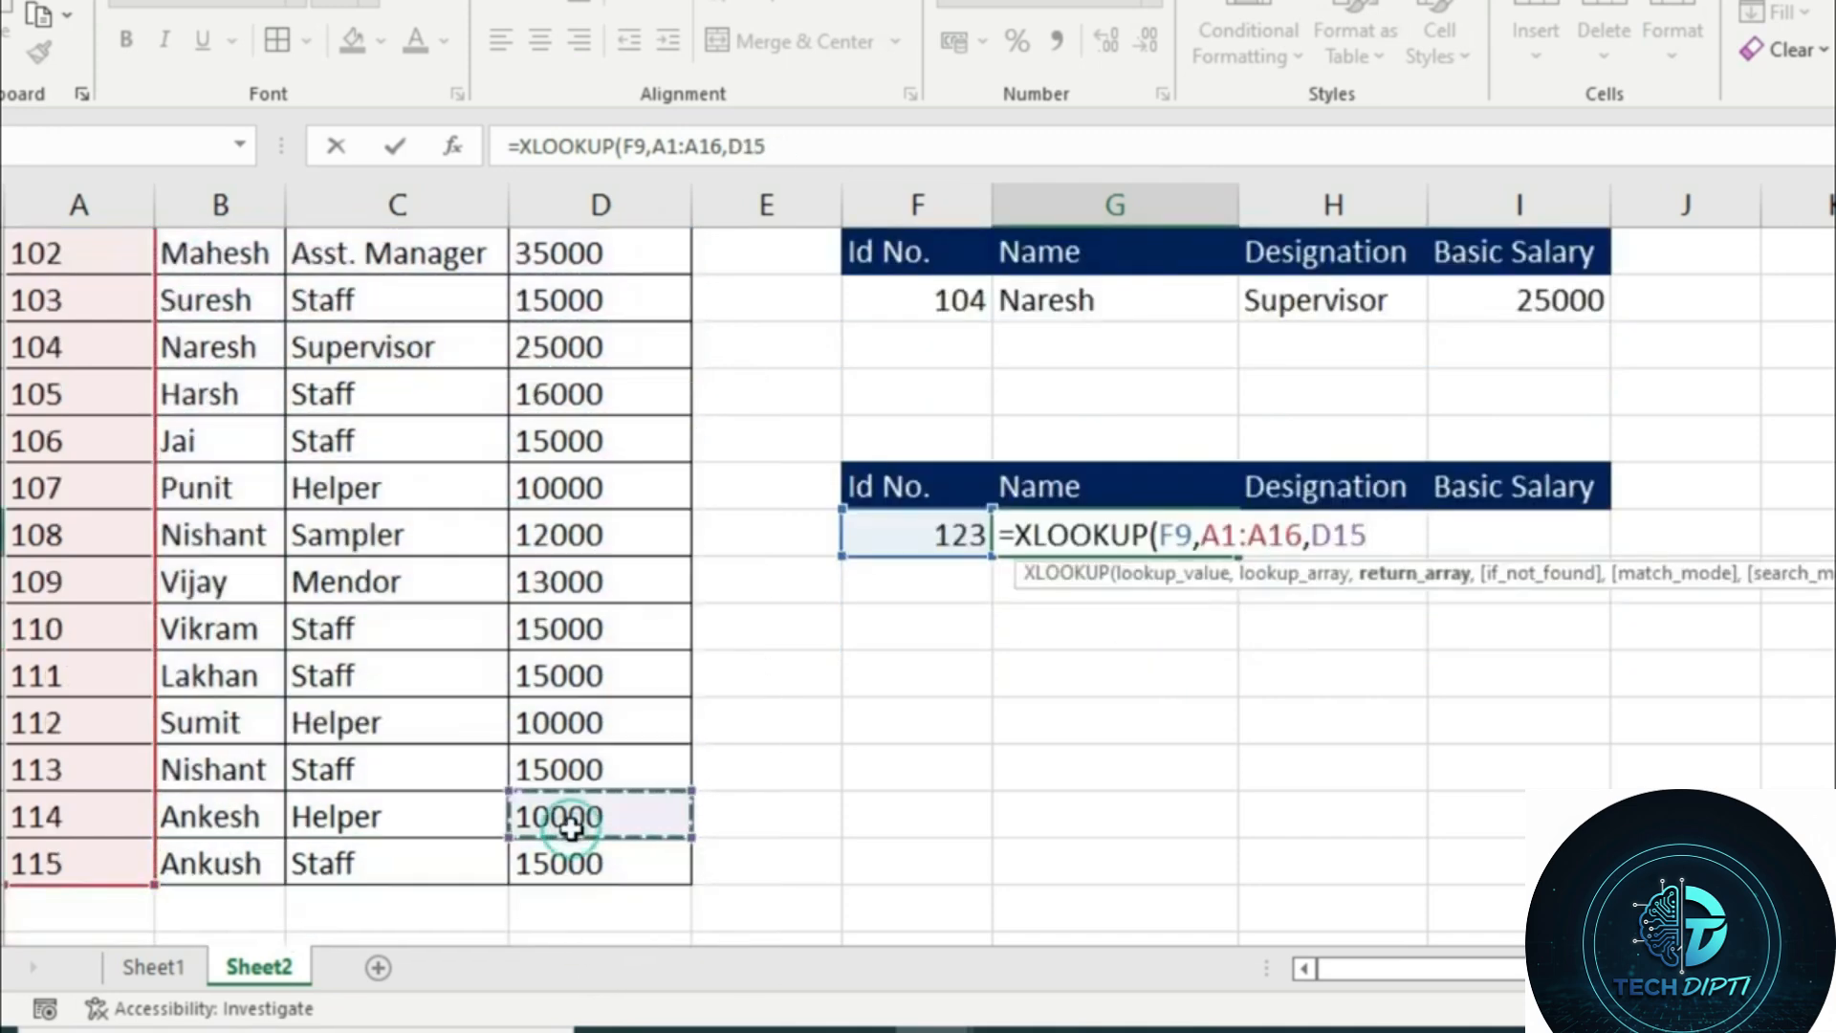
pyautogui.scroll(1, 205, 472)
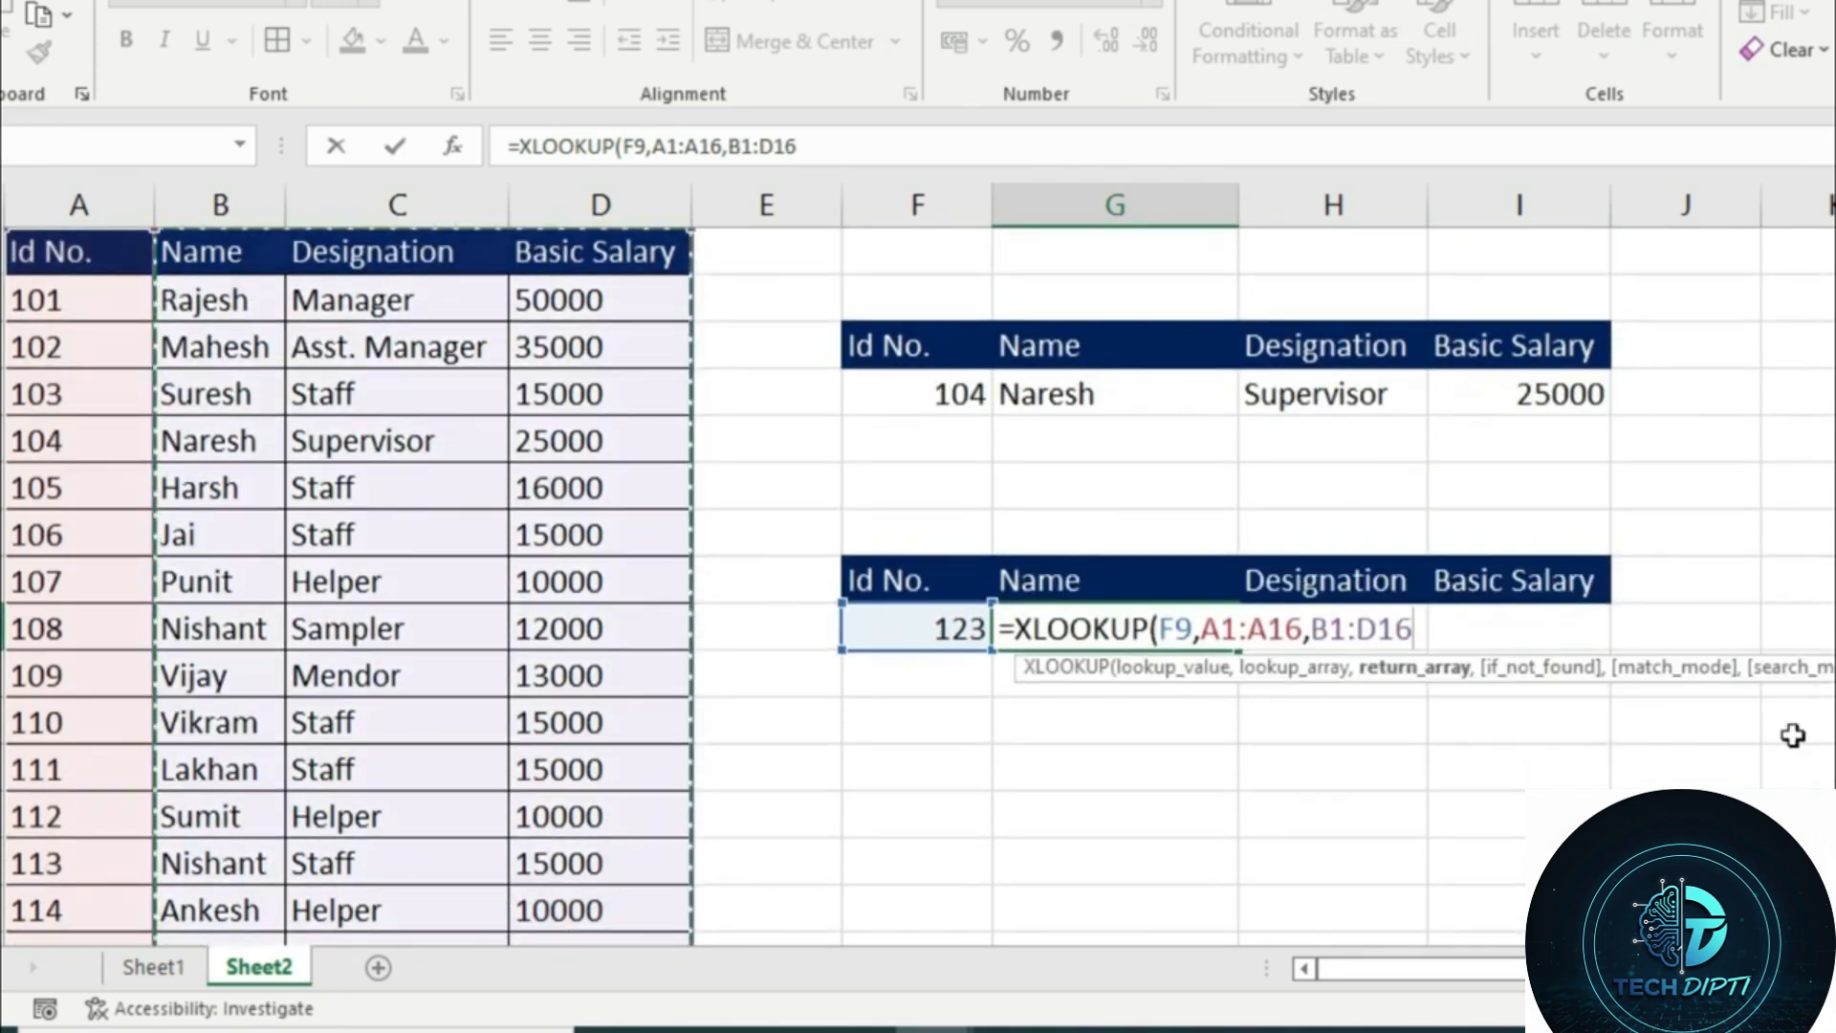
pyautogui.write(')')
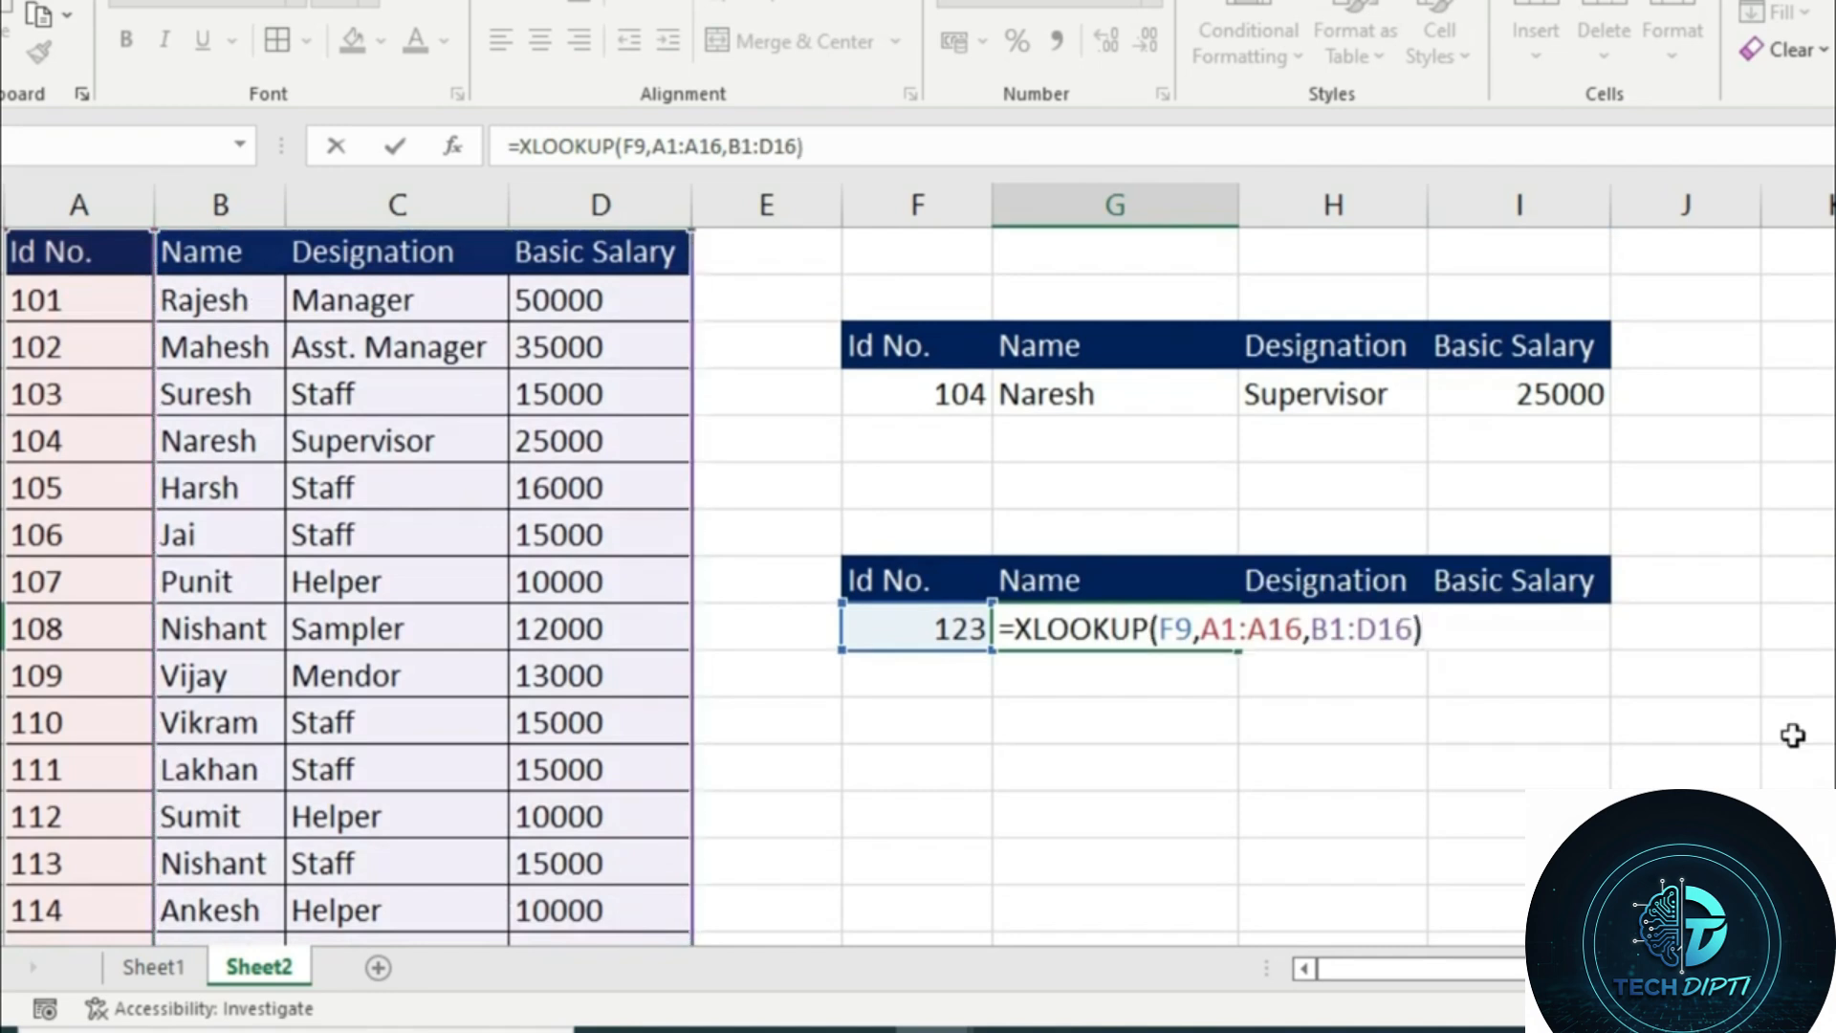
pyautogui.press('Return')
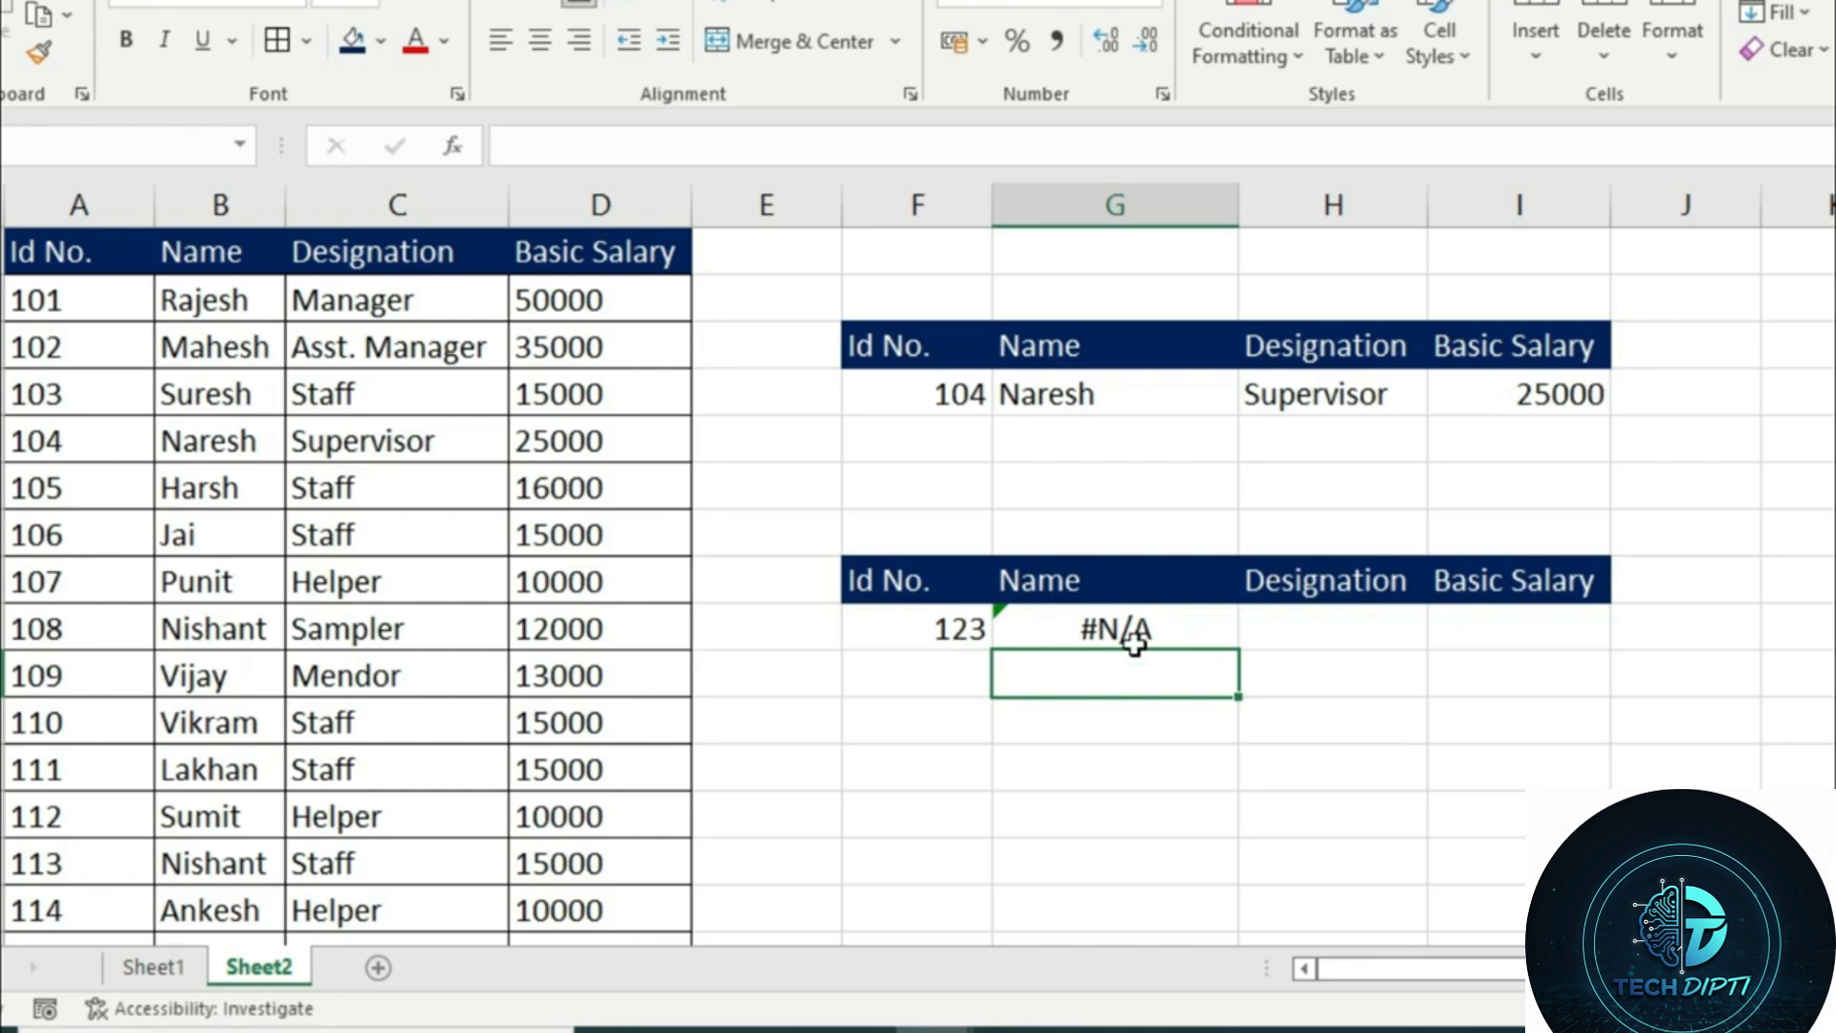
# Test the XLOOKUP by setting the Id No. in F9 to 106, 102 and finally 101
pyautogui.scroll(-3, 145, 735)
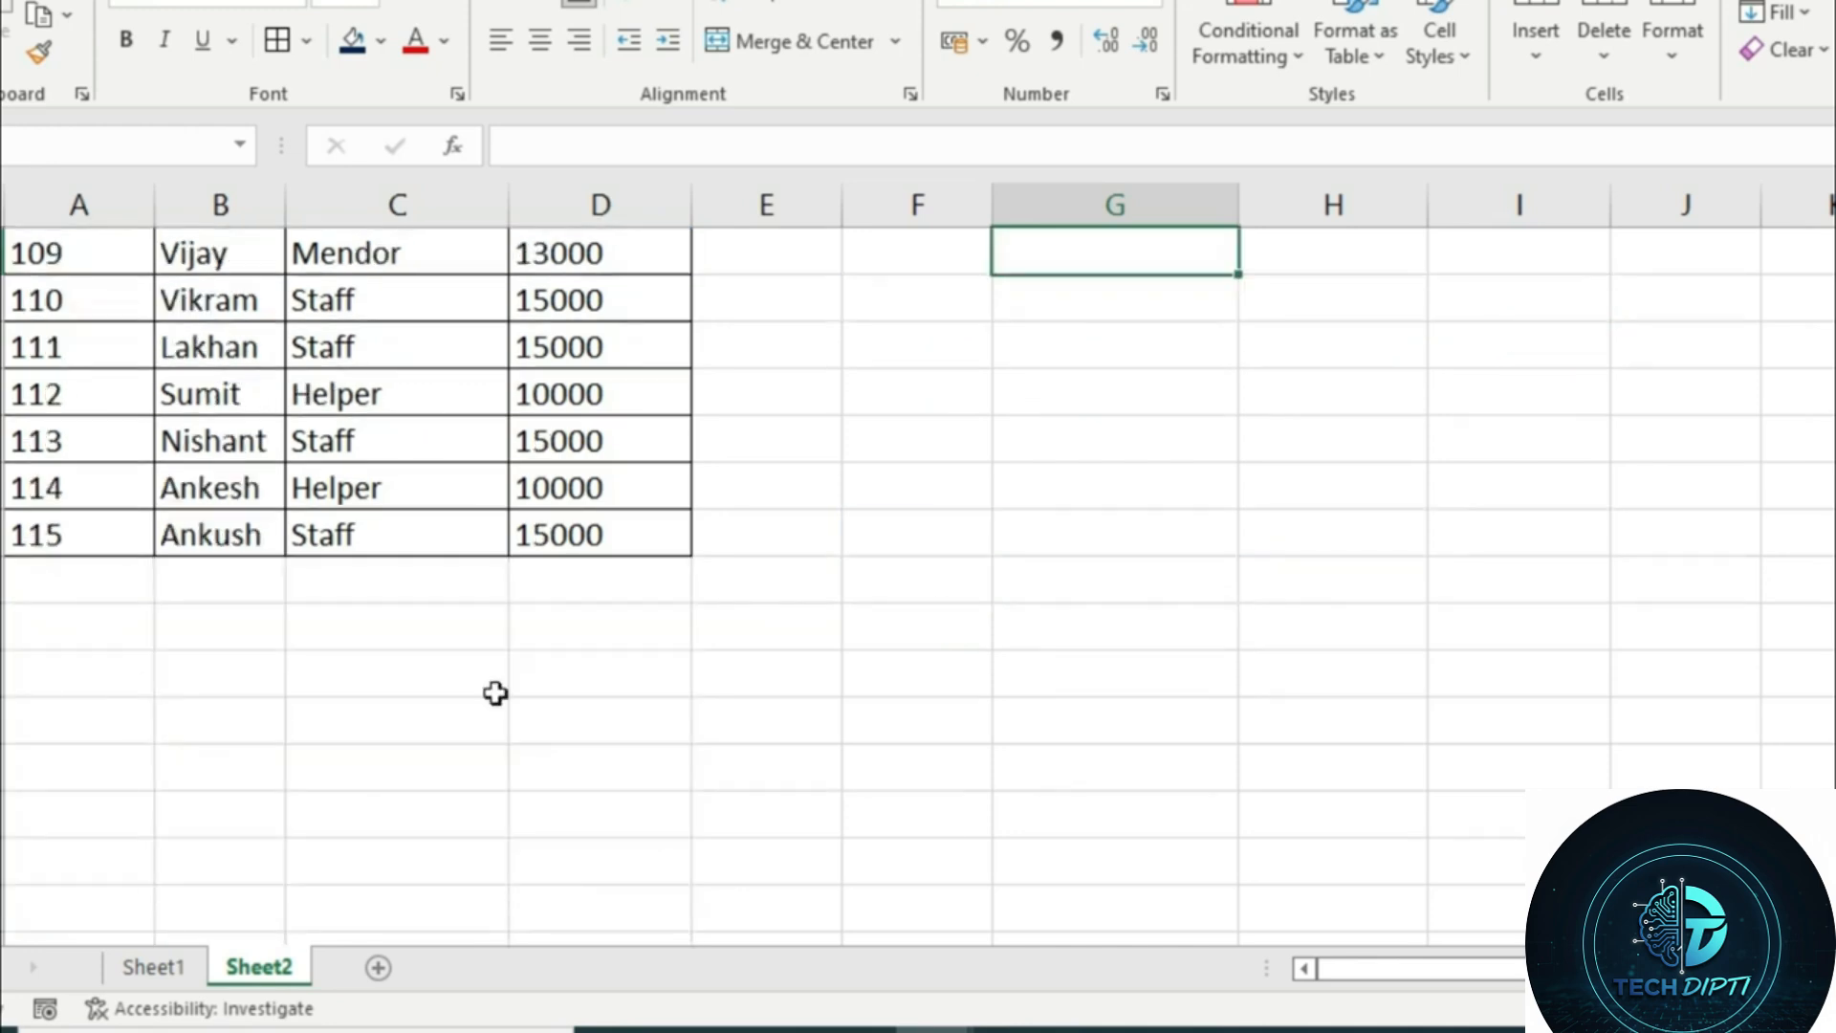
pyautogui.scroll(3, 496, 694)
pyautogui.click(932, 622)
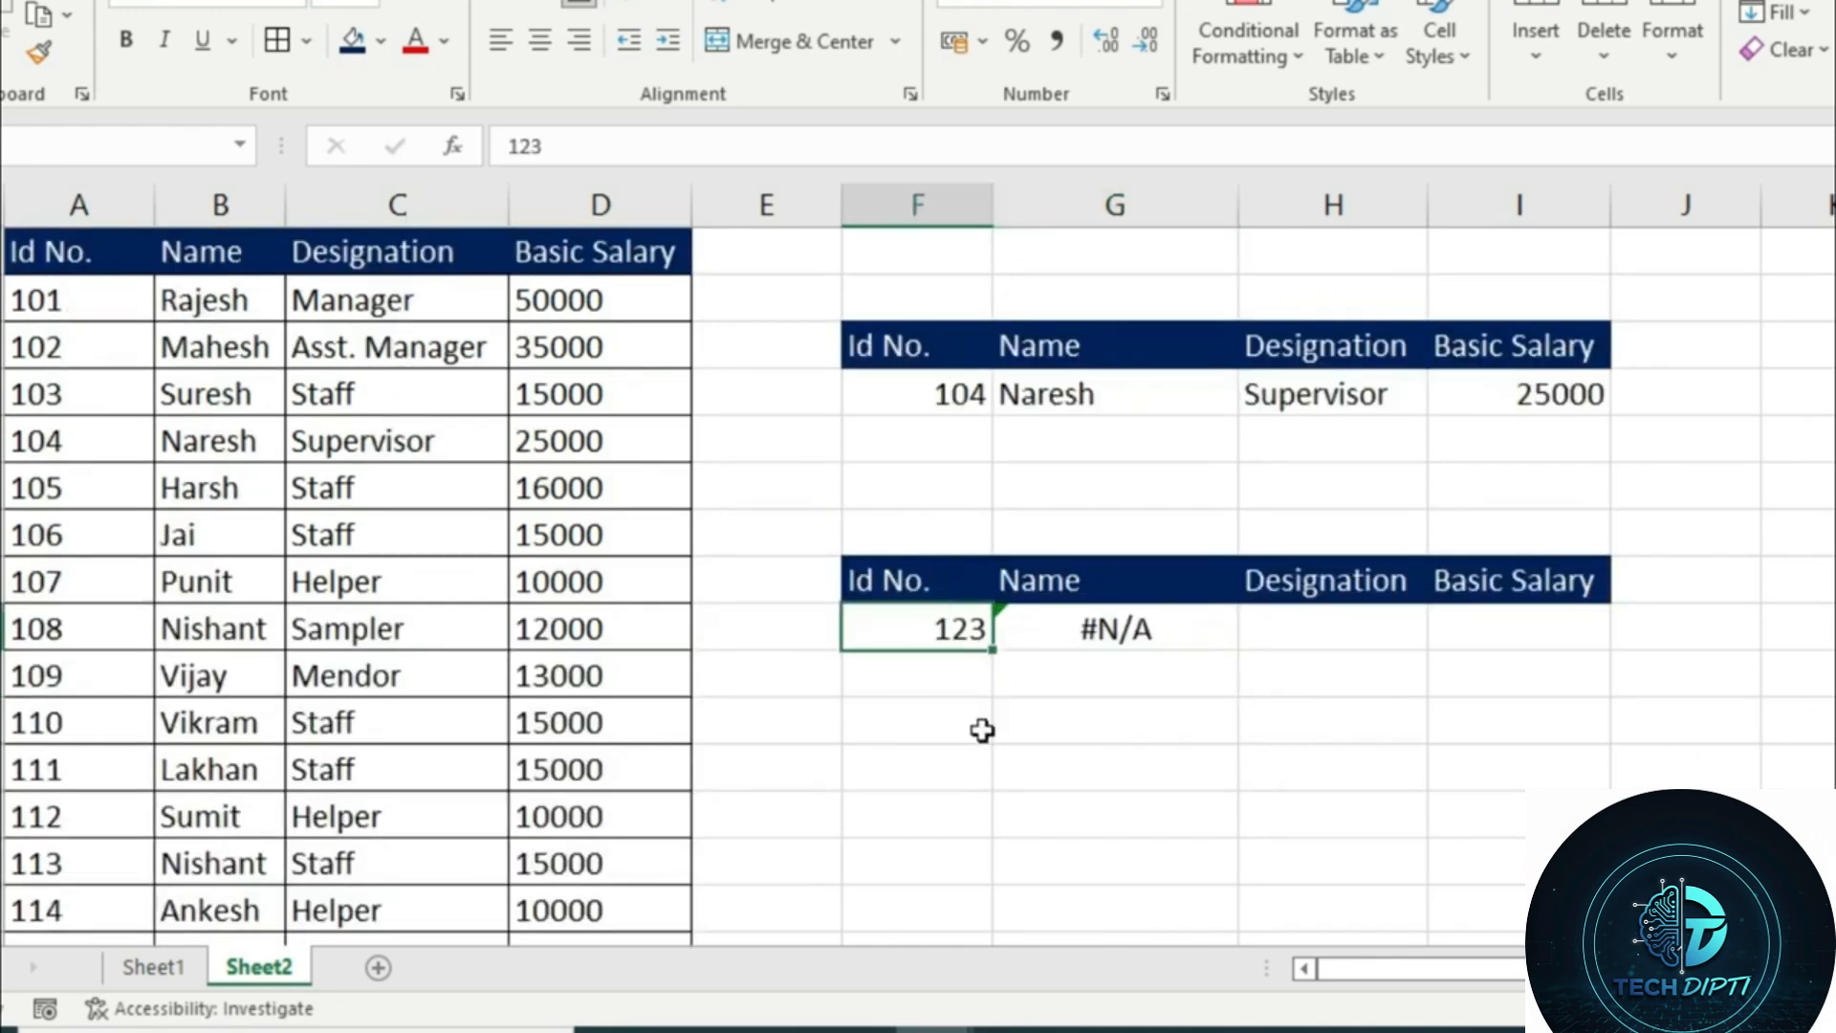
pyautogui.write('106')
pyautogui.press('Return')
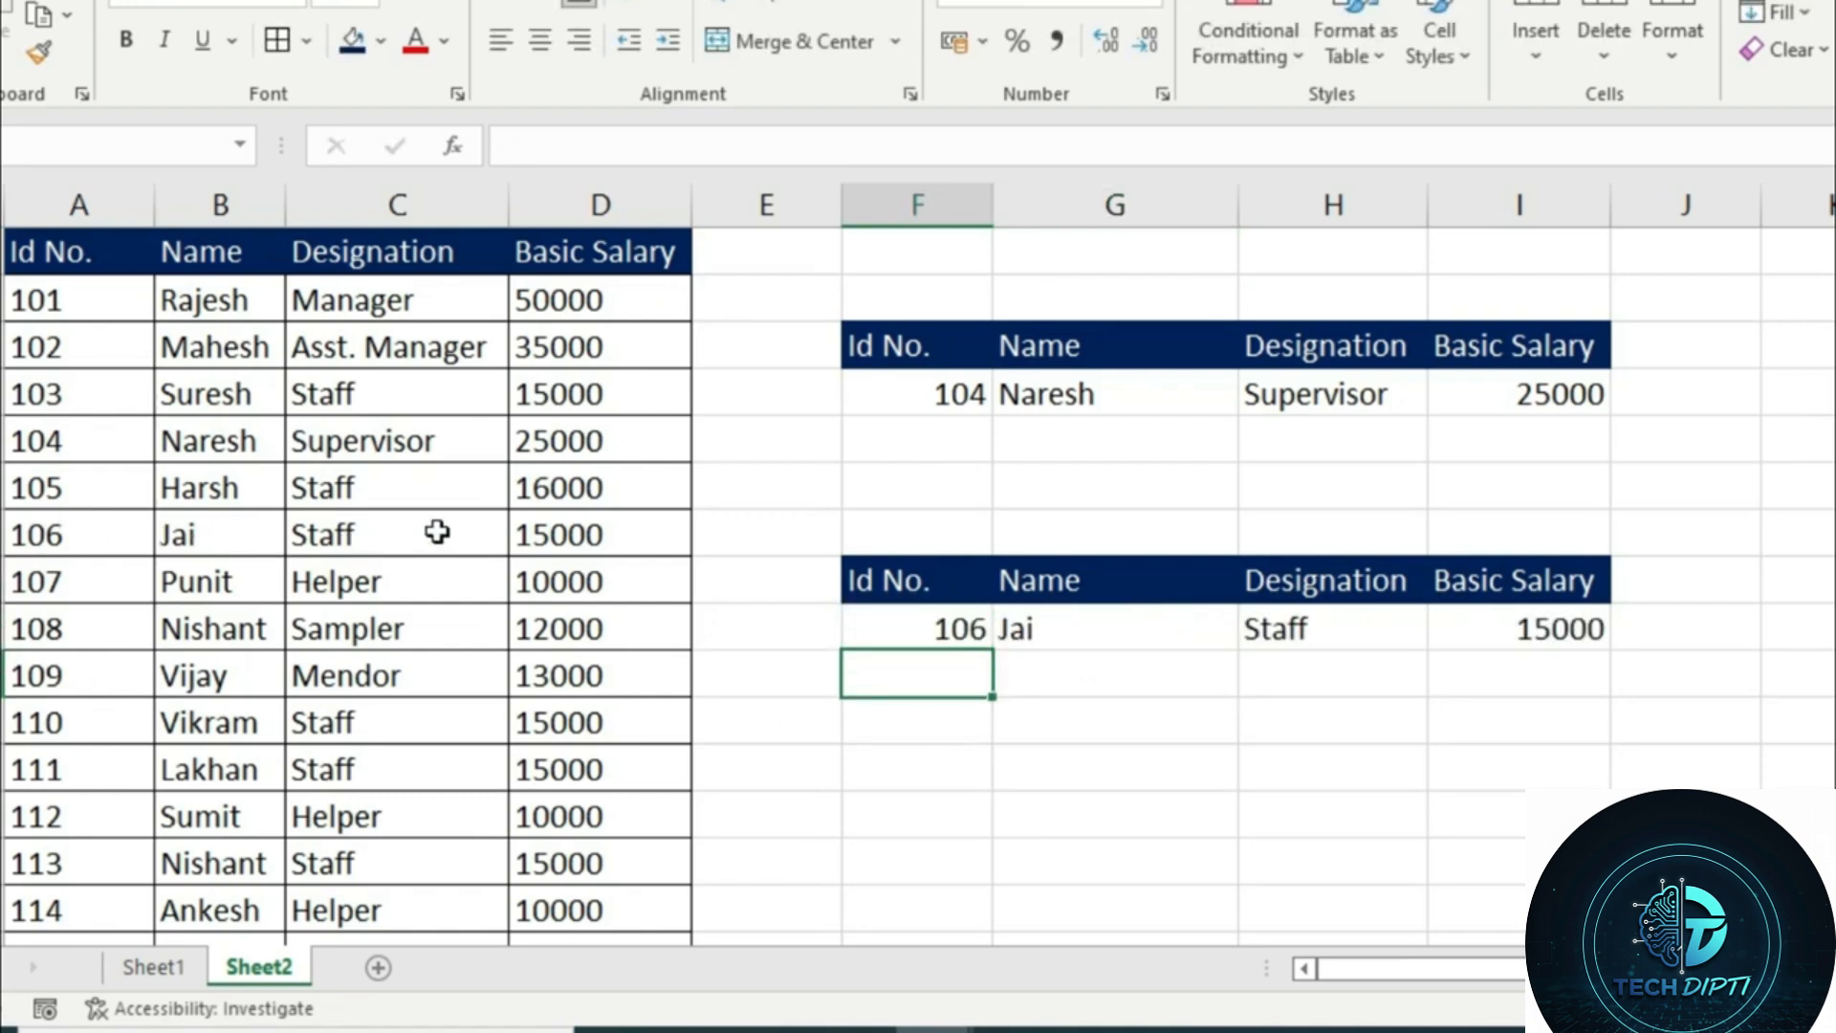
pyautogui.click(859, 628)
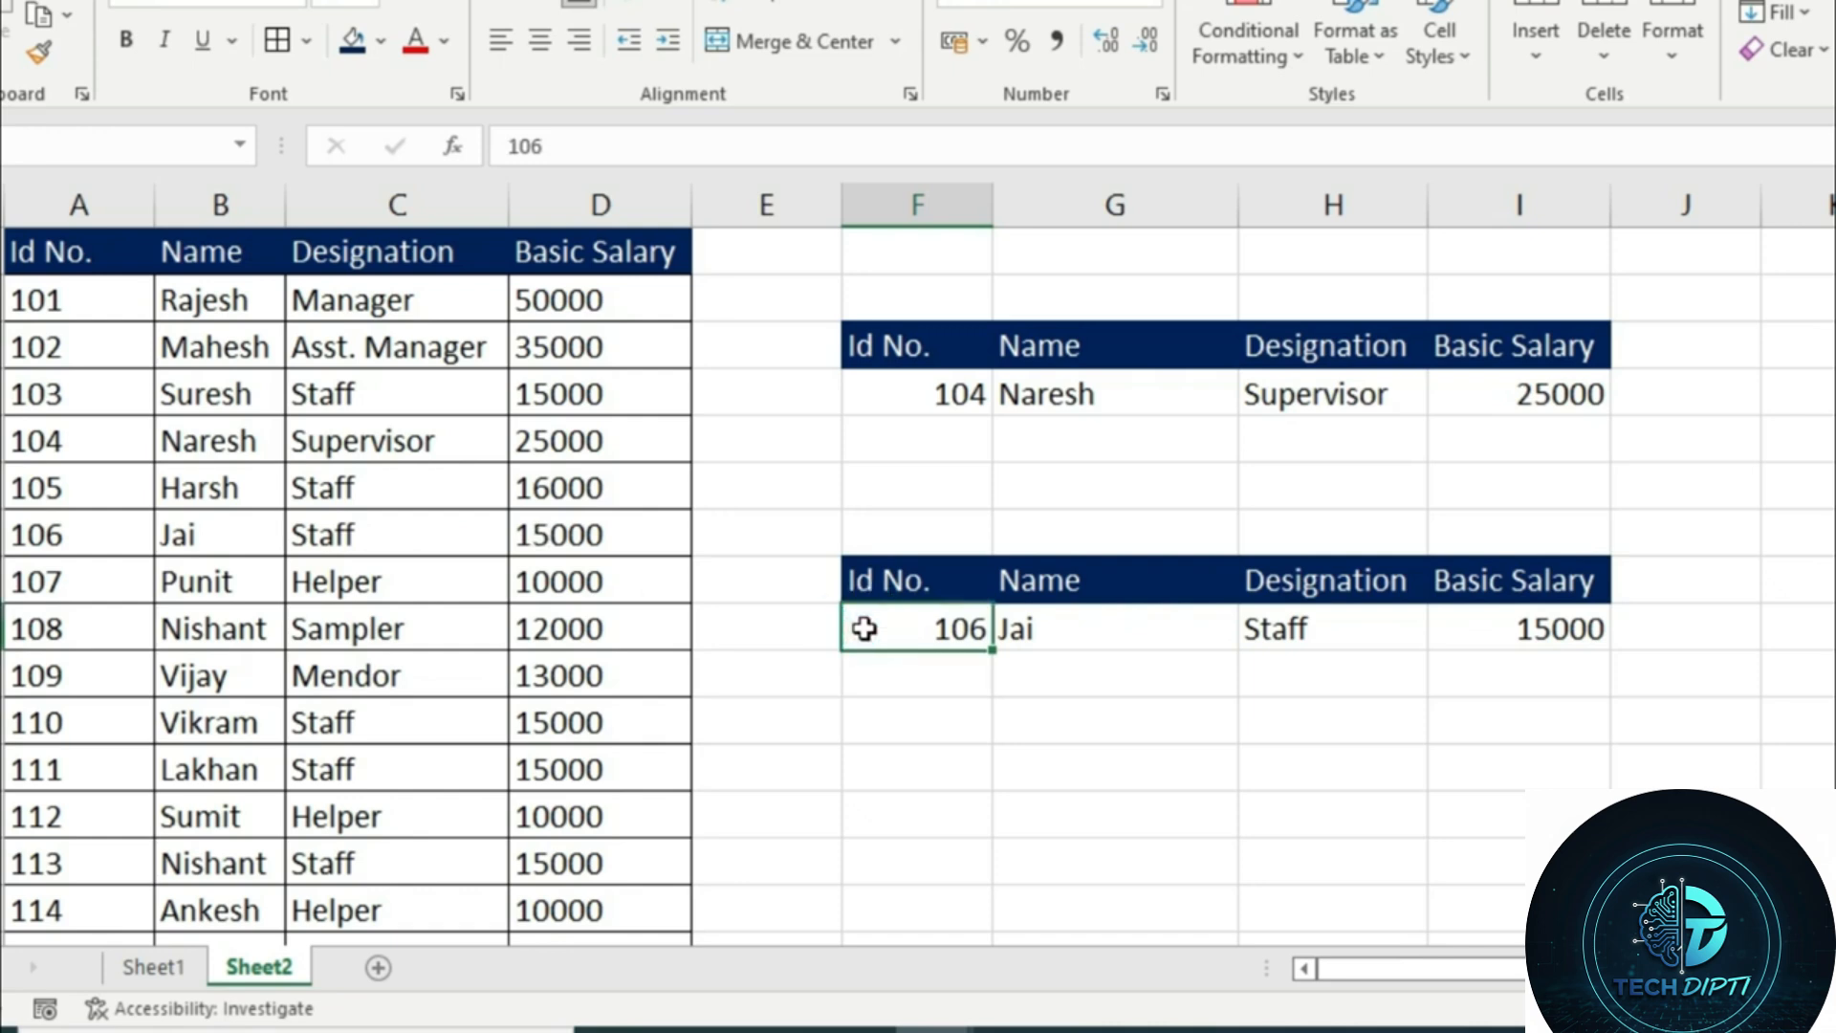
pyautogui.write('102')
pyautogui.press('Return')
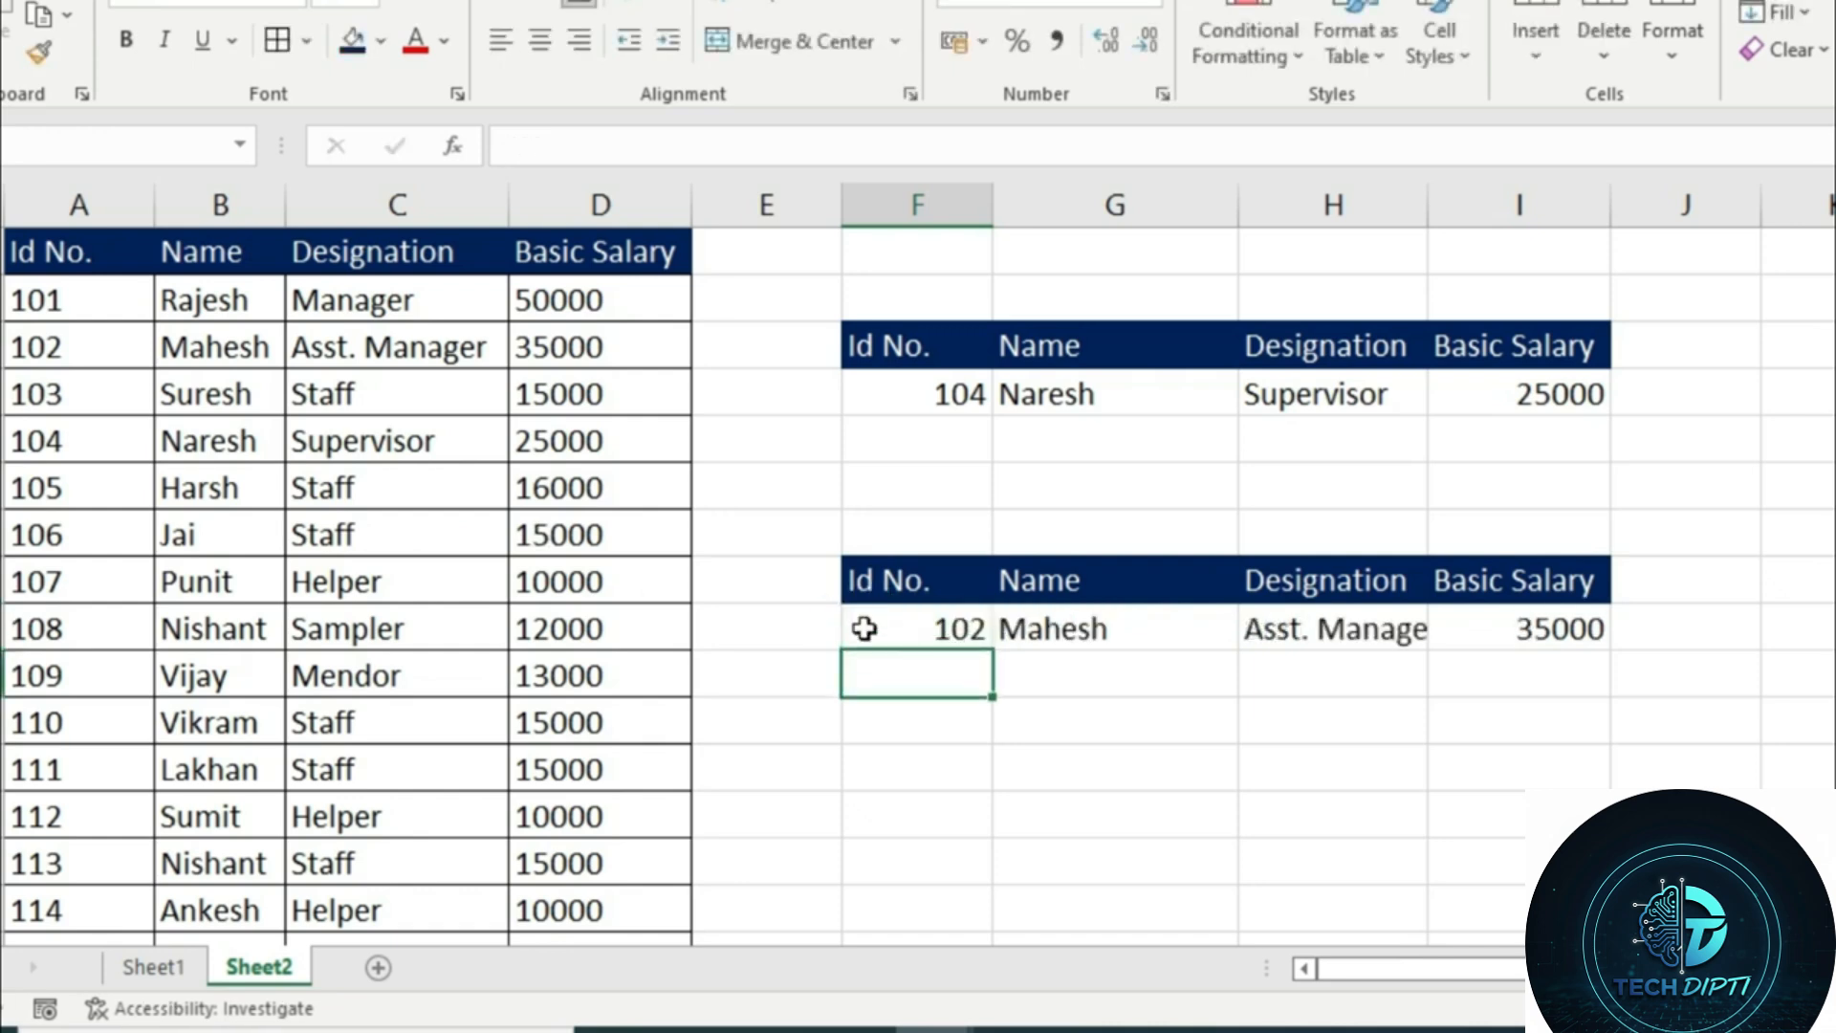
pyautogui.click(864, 629)
pyautogui.write('101')
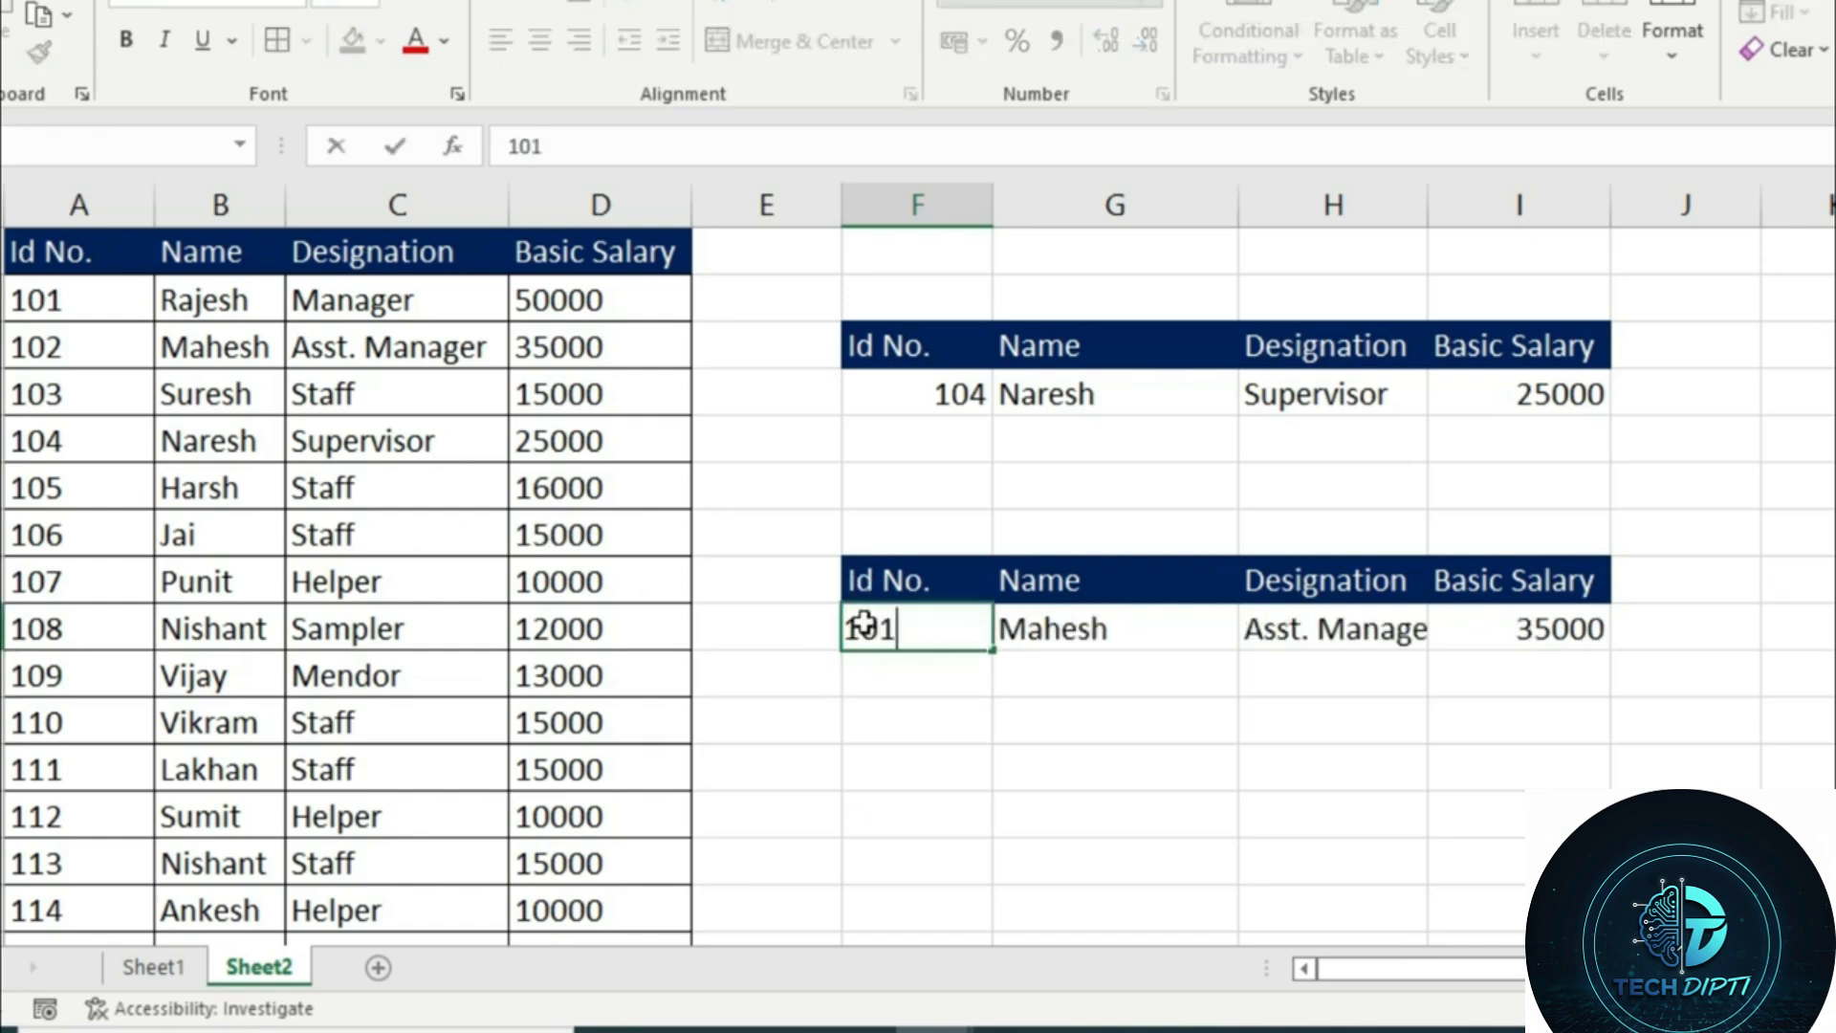
pyautogui.press('Return')
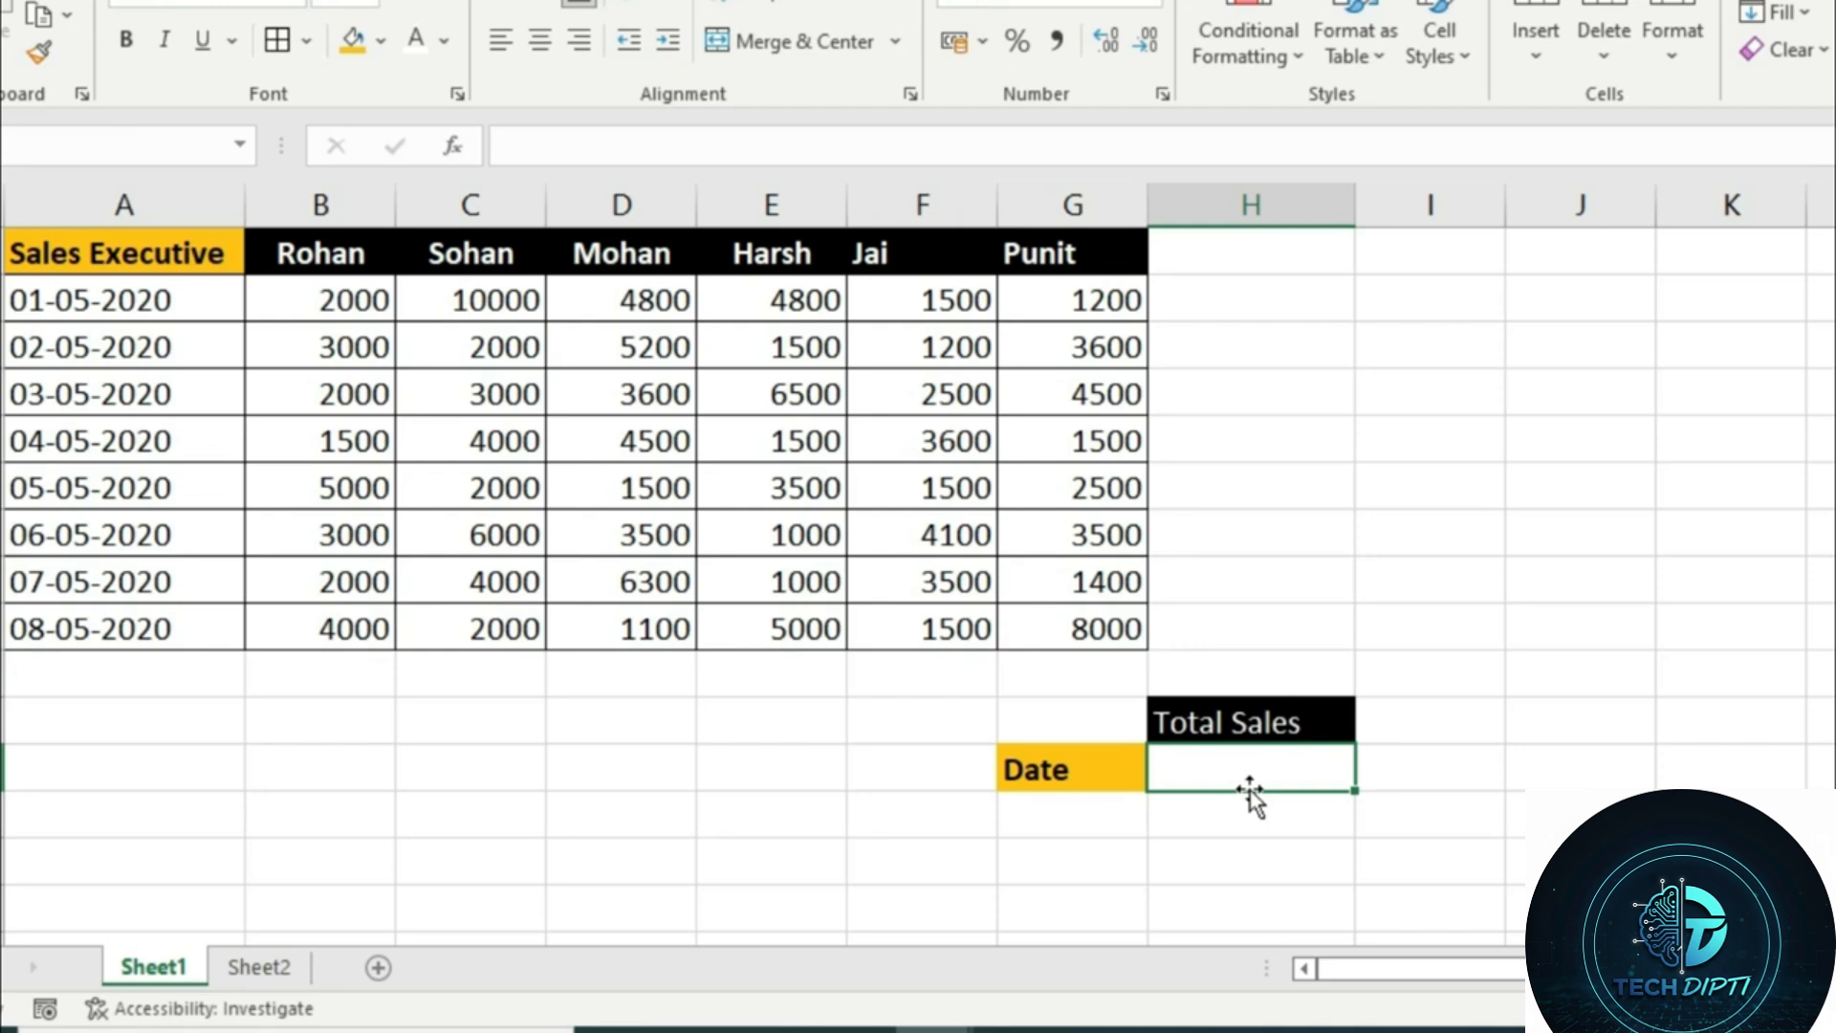
# Examine the sales figures per sales executive for 01-05-2020 in the Sheet1 table
pyautogui.click(94, 304)
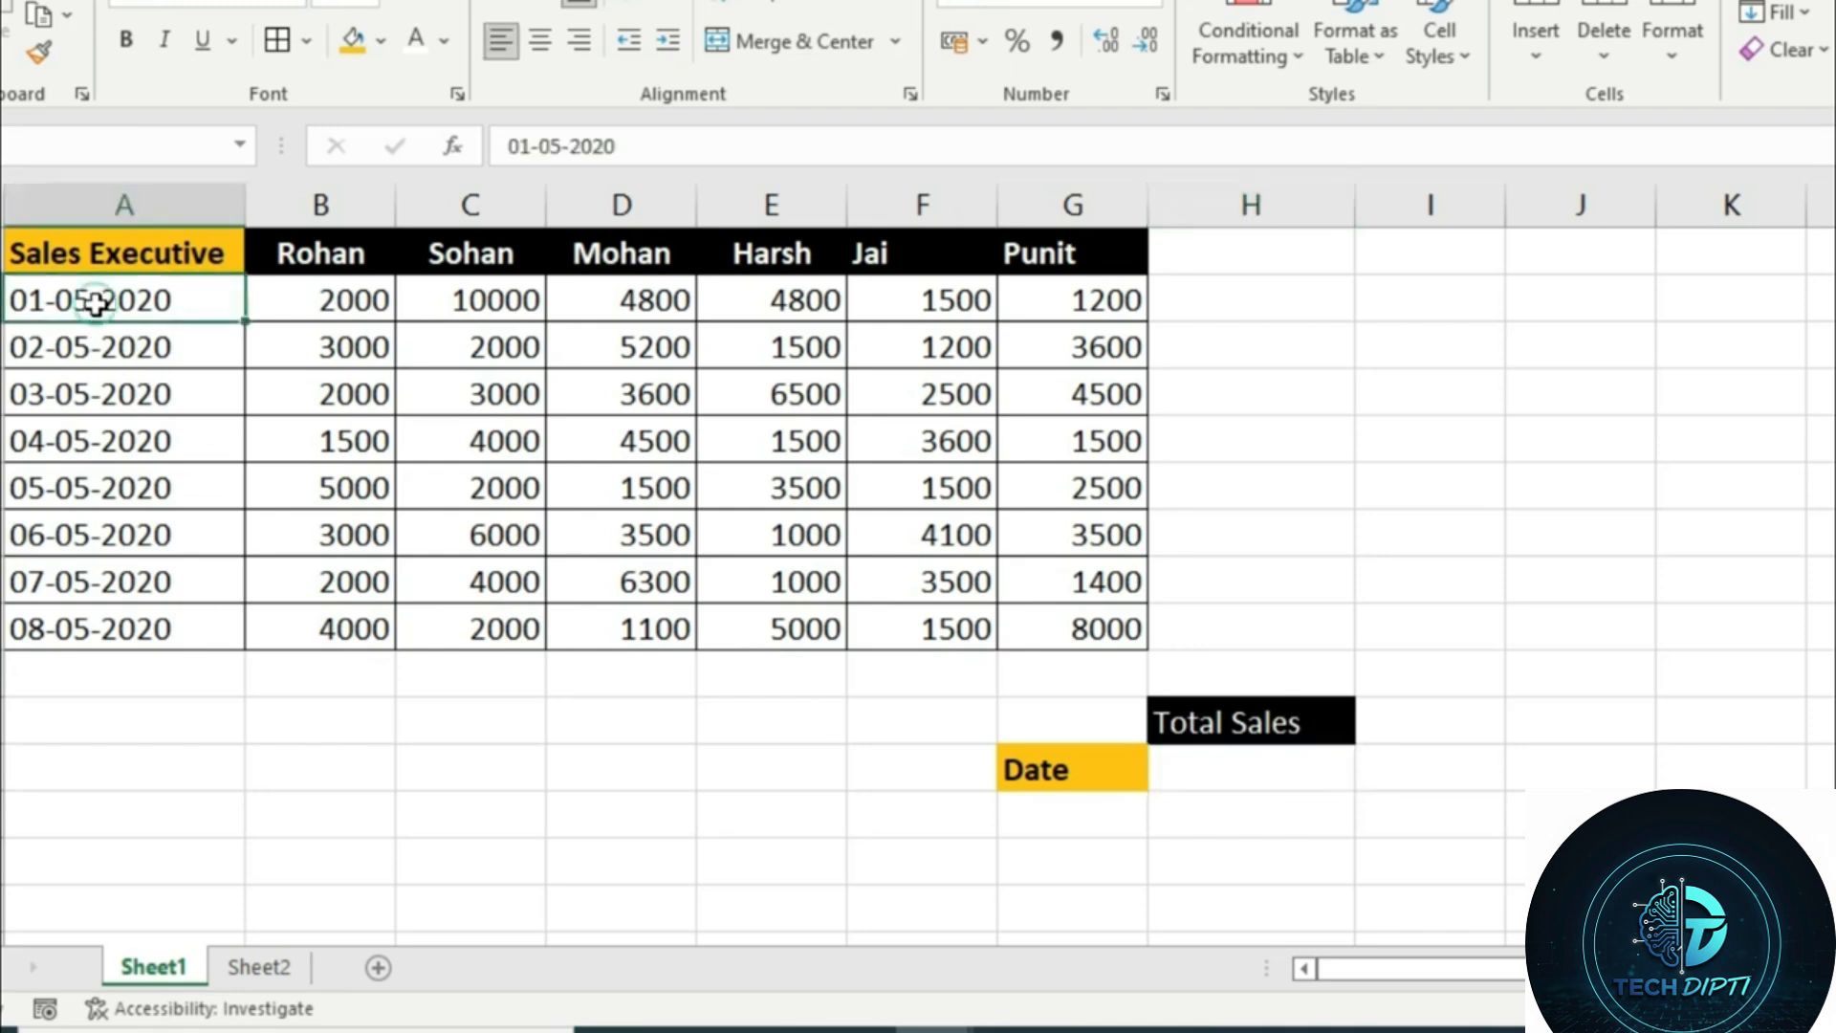
pyautogui.click(308, 250)
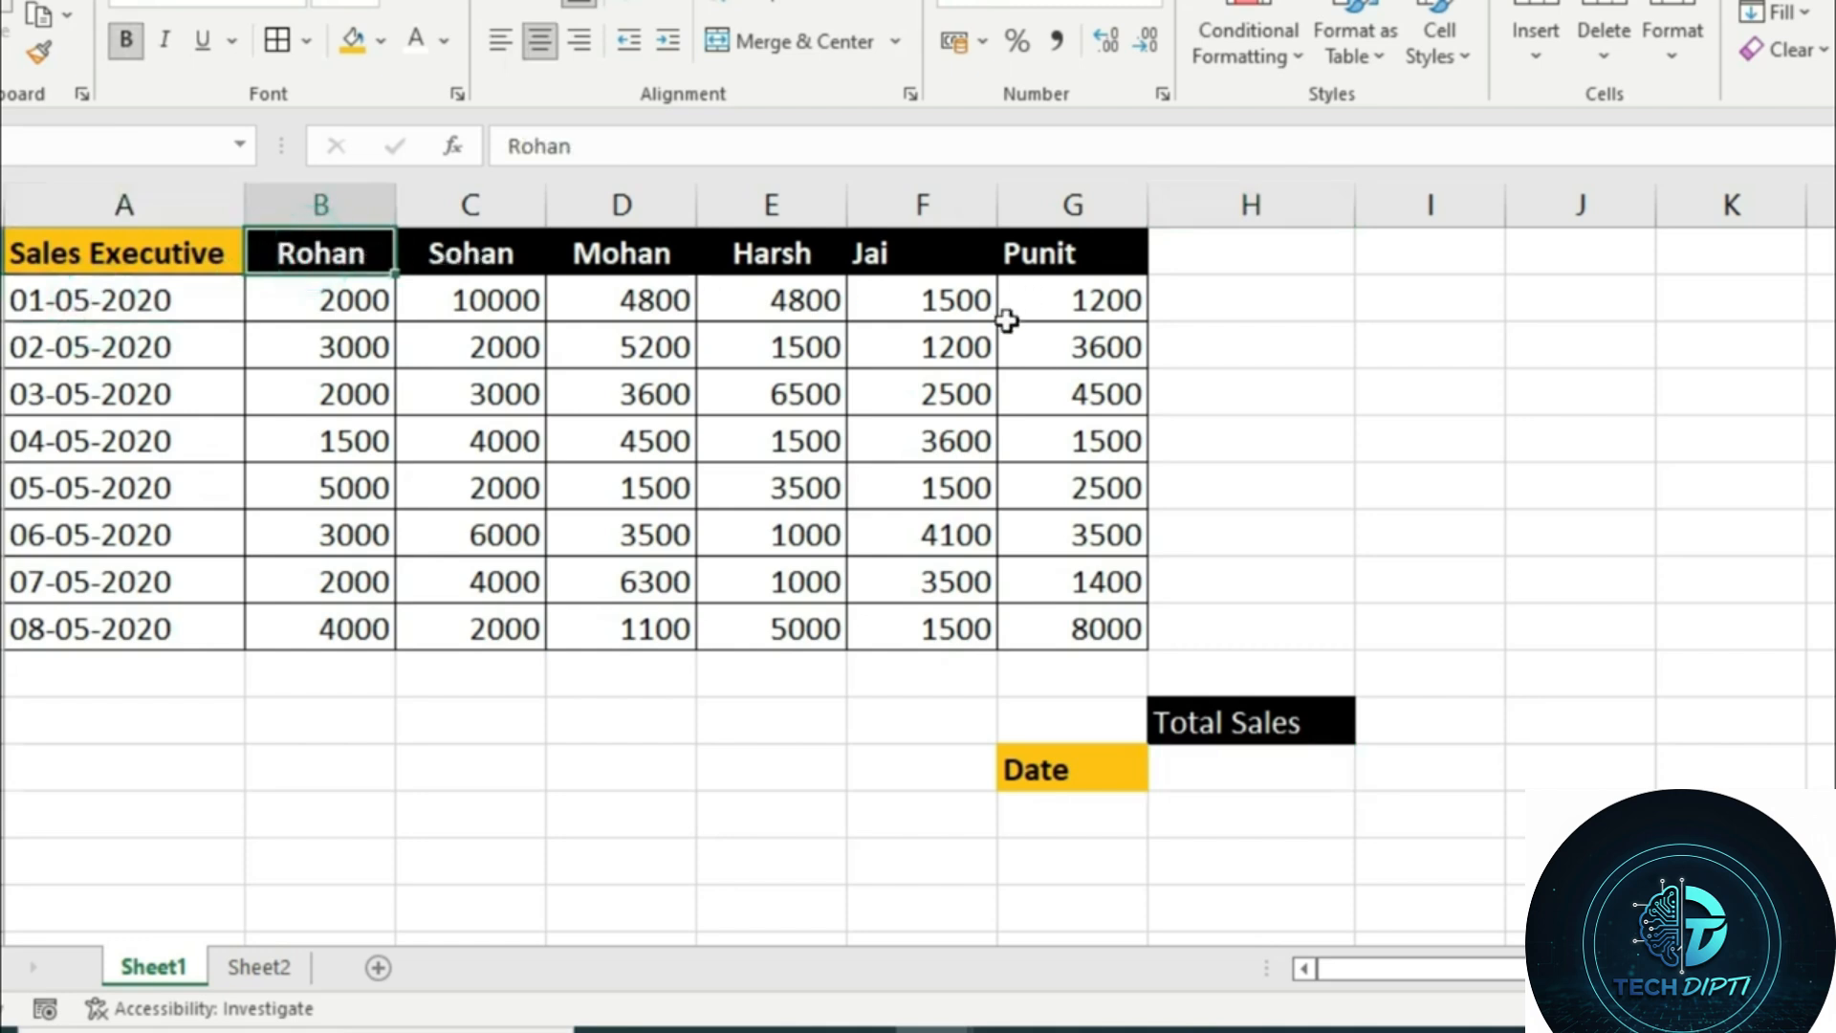
pyautogui.click(471, 316)
pyautogui.click(343, 299)
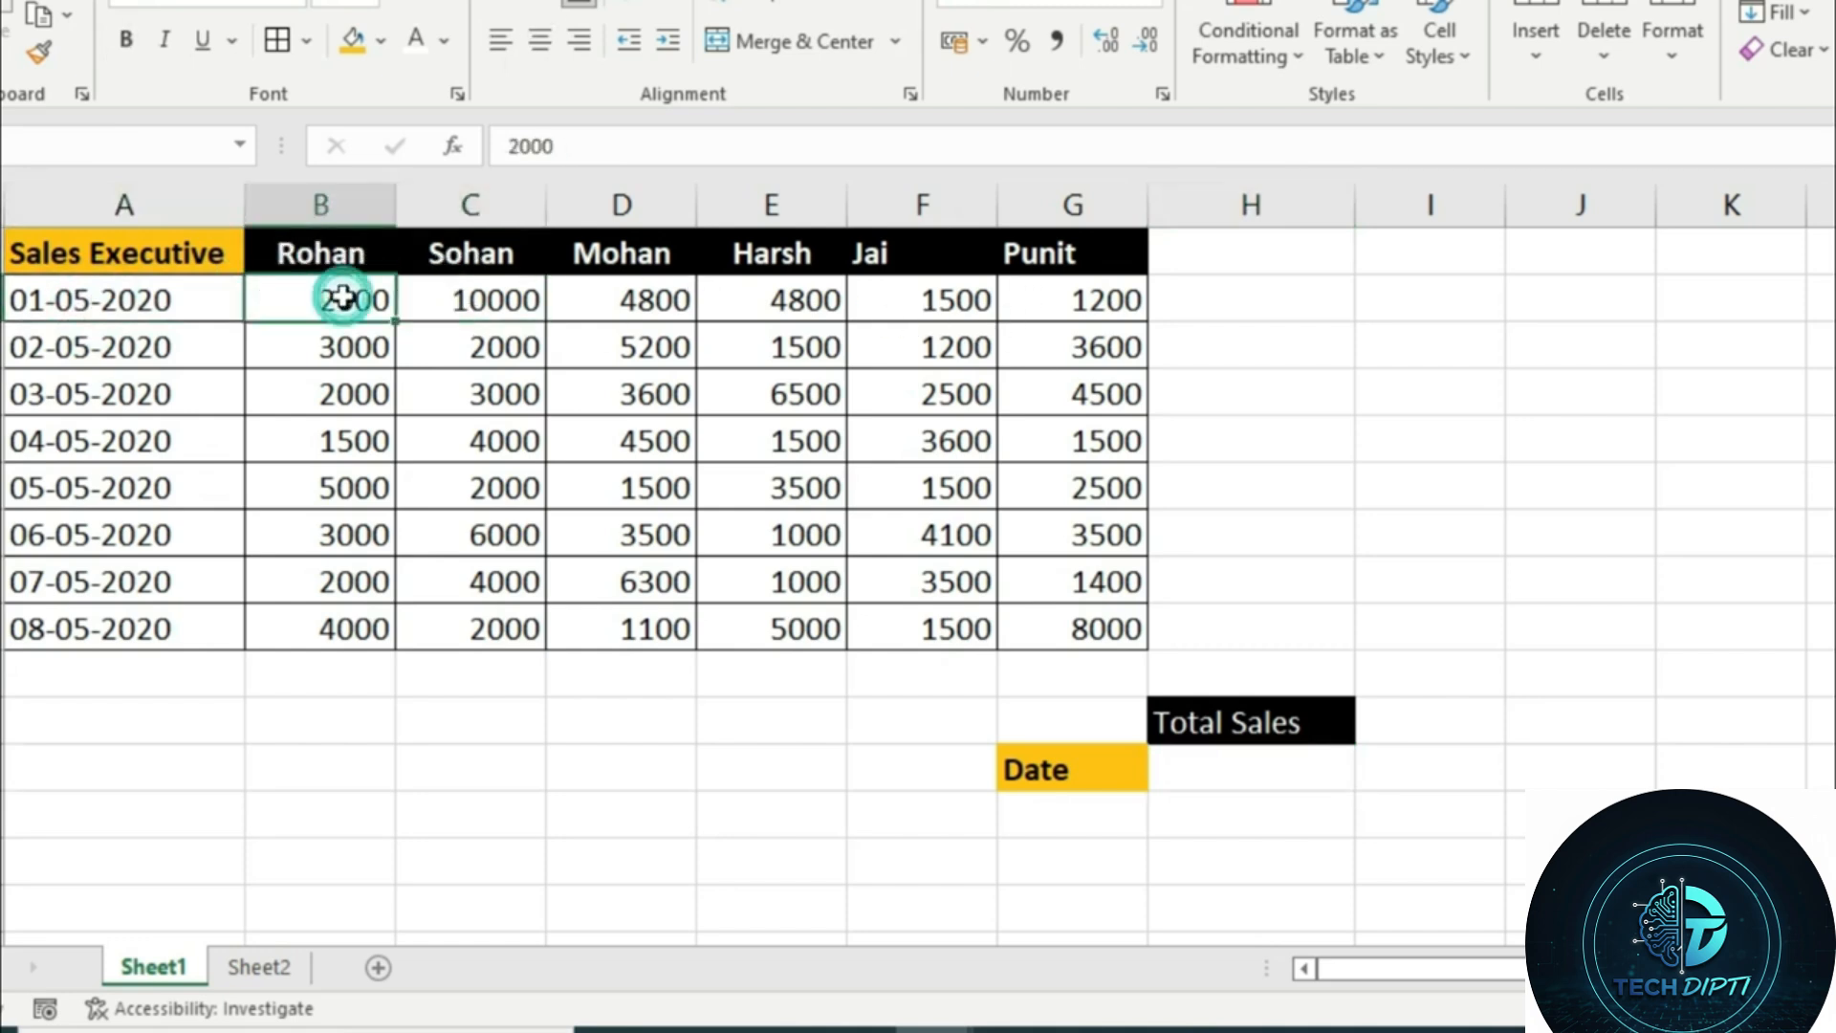
pyautogui.click(479, 312)
pyautogui.click(658, 304)
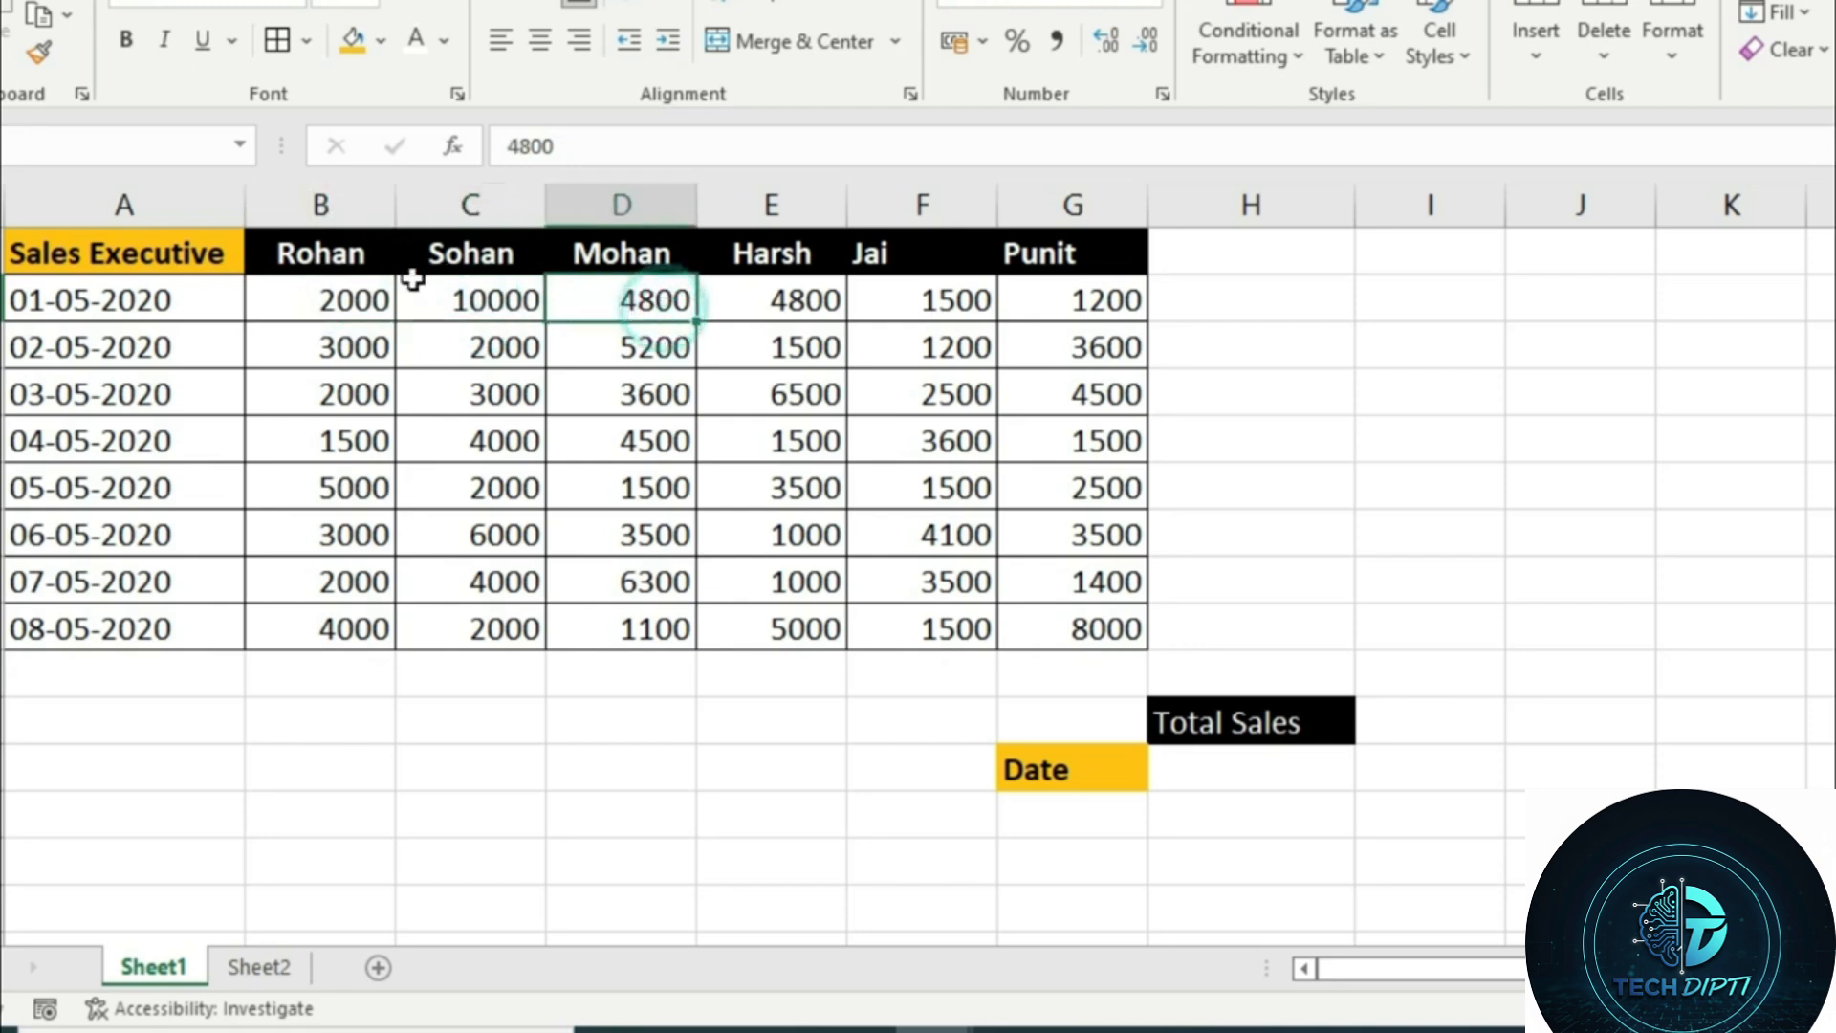
pyautogui.click(1220, 315)
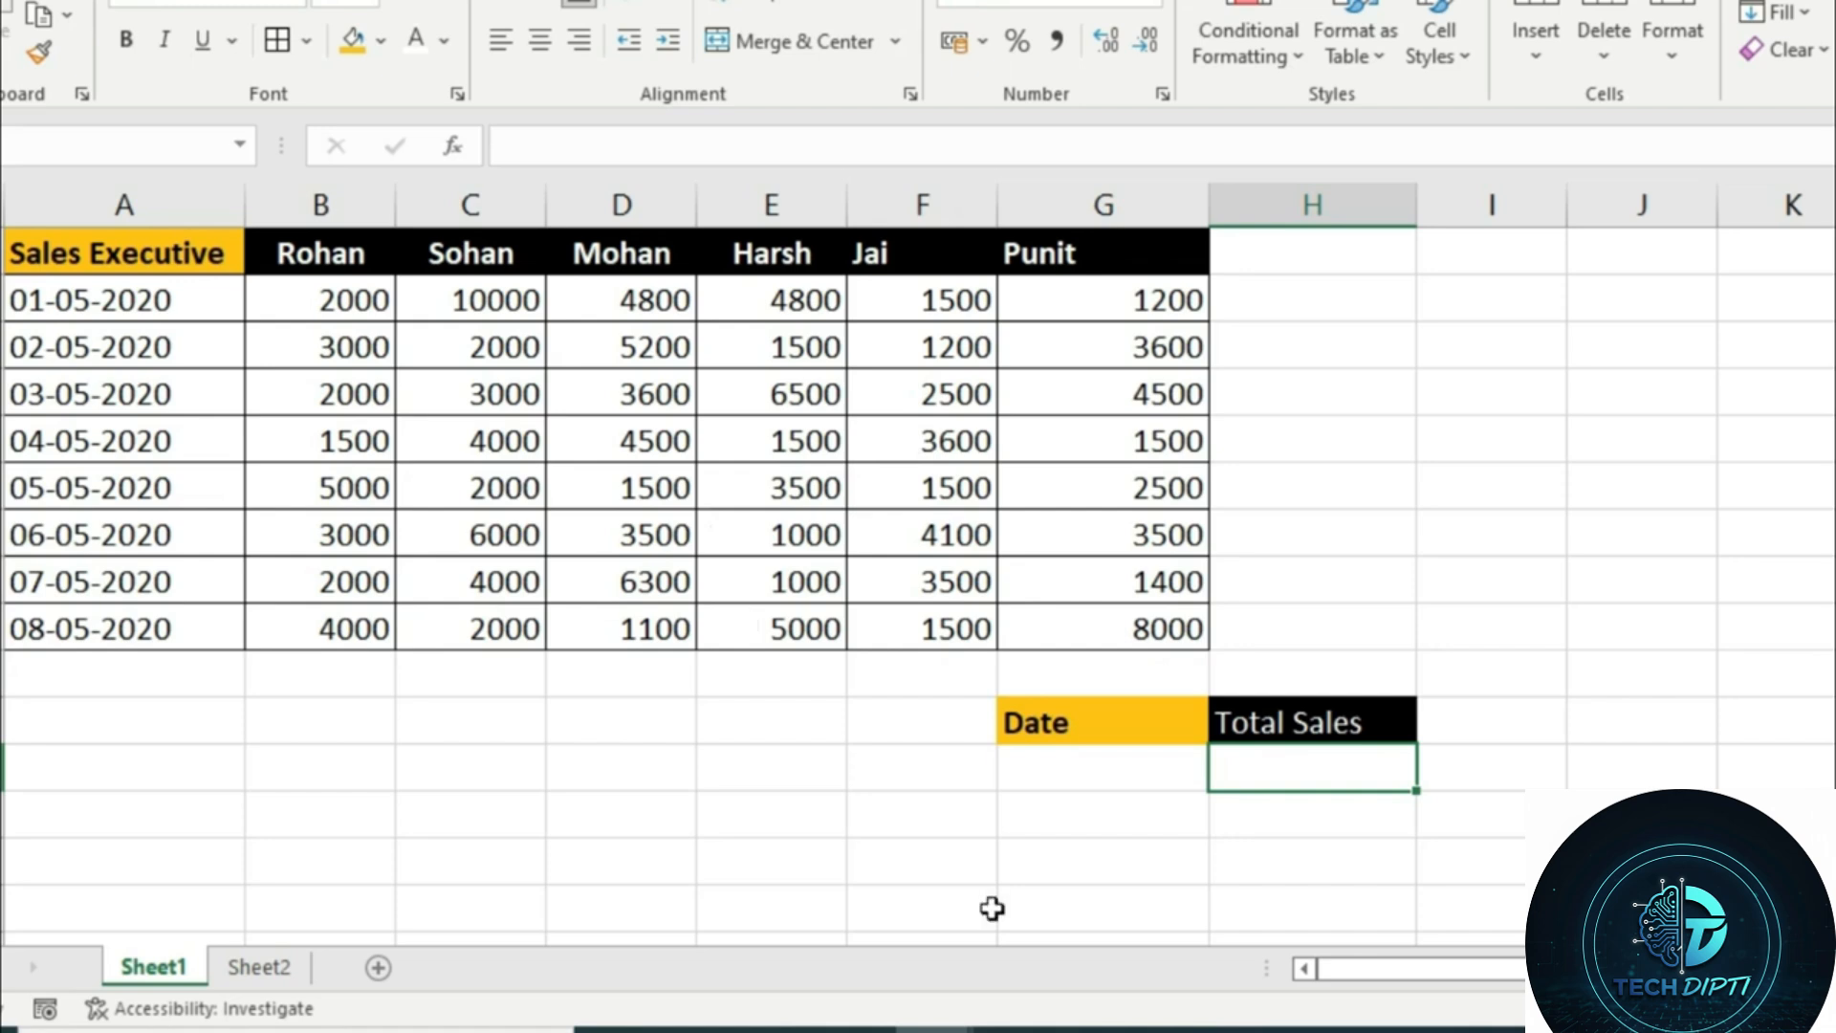
# Copy the date 02-05-2020 from A3 into the cell G12 below the Date heading
pyautogui.click(1074, 782)
pyautogui.click(97, 349)
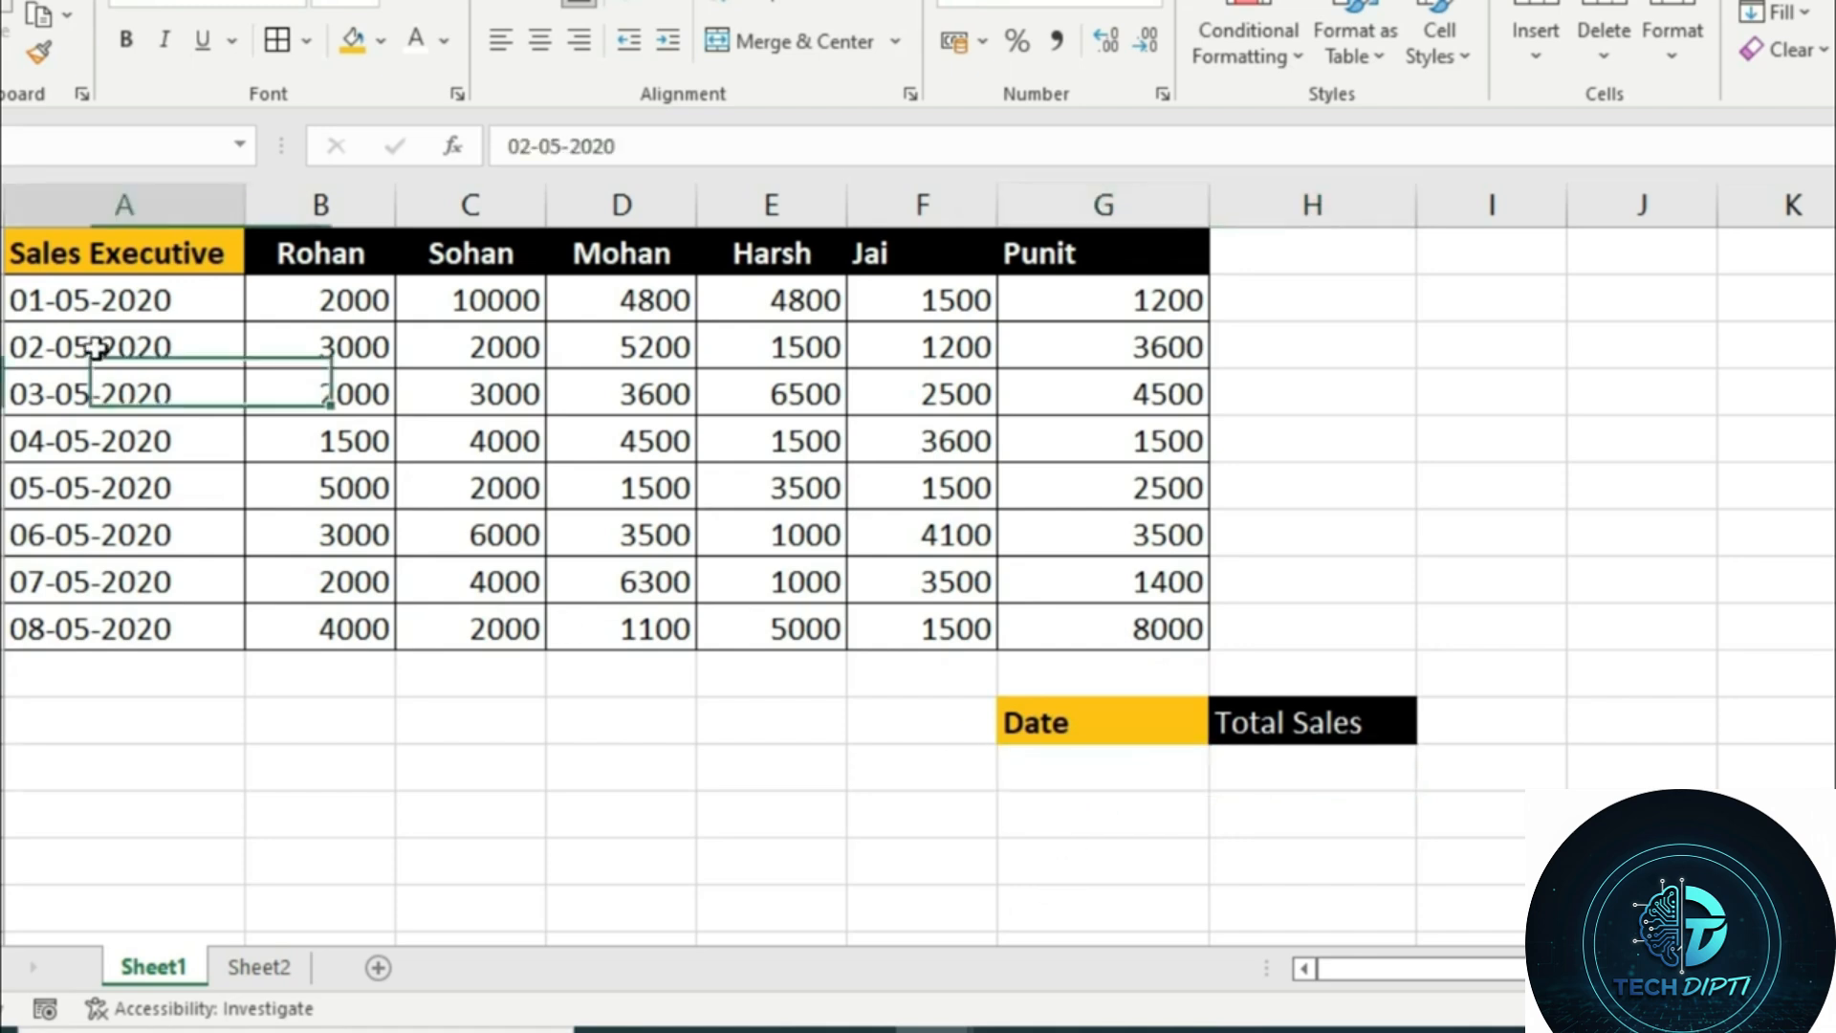
pyautogui.hotkey('ctrl', 'c')
pyautogui.click(1025, 777)
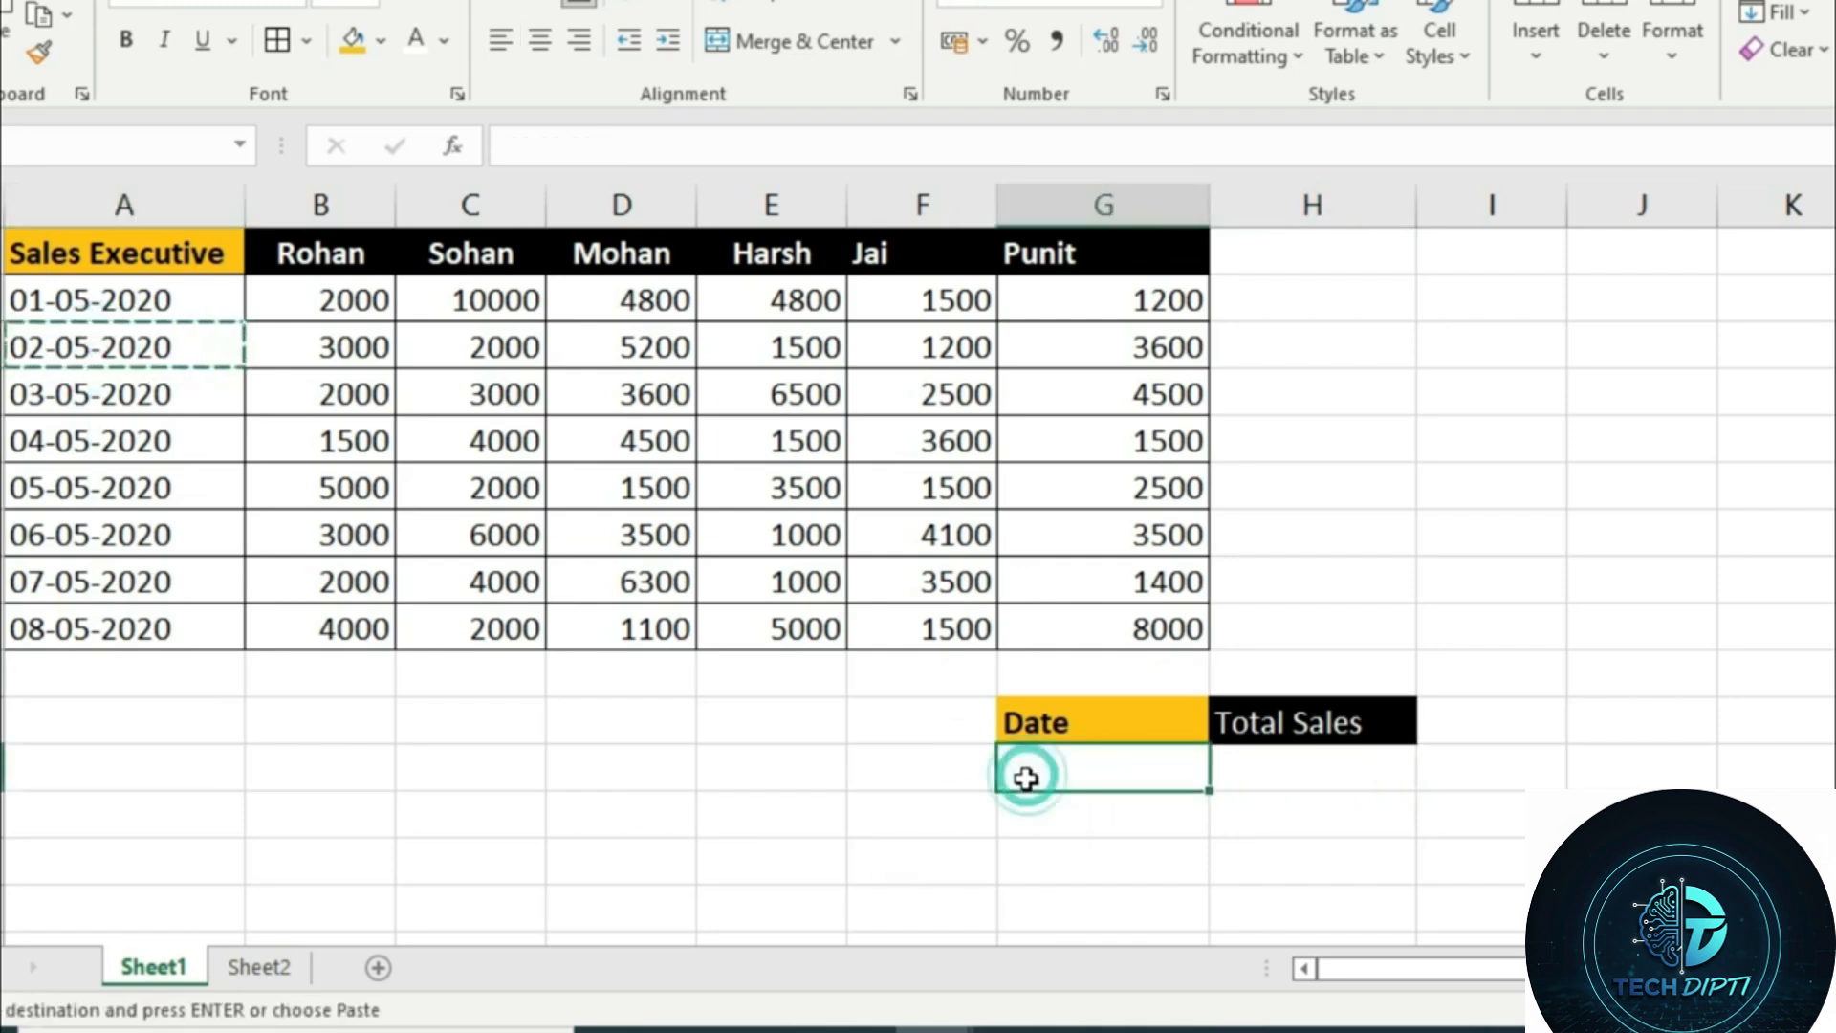
pyautogui.hotkey('ctrl', 'v')
pyautogui.press('Escape')
# Start an XLOOKUP in the Total Sales cell H12 with G12 as lookup value and A2:A9 as lookup array
pyautogui.click(1378, 789)
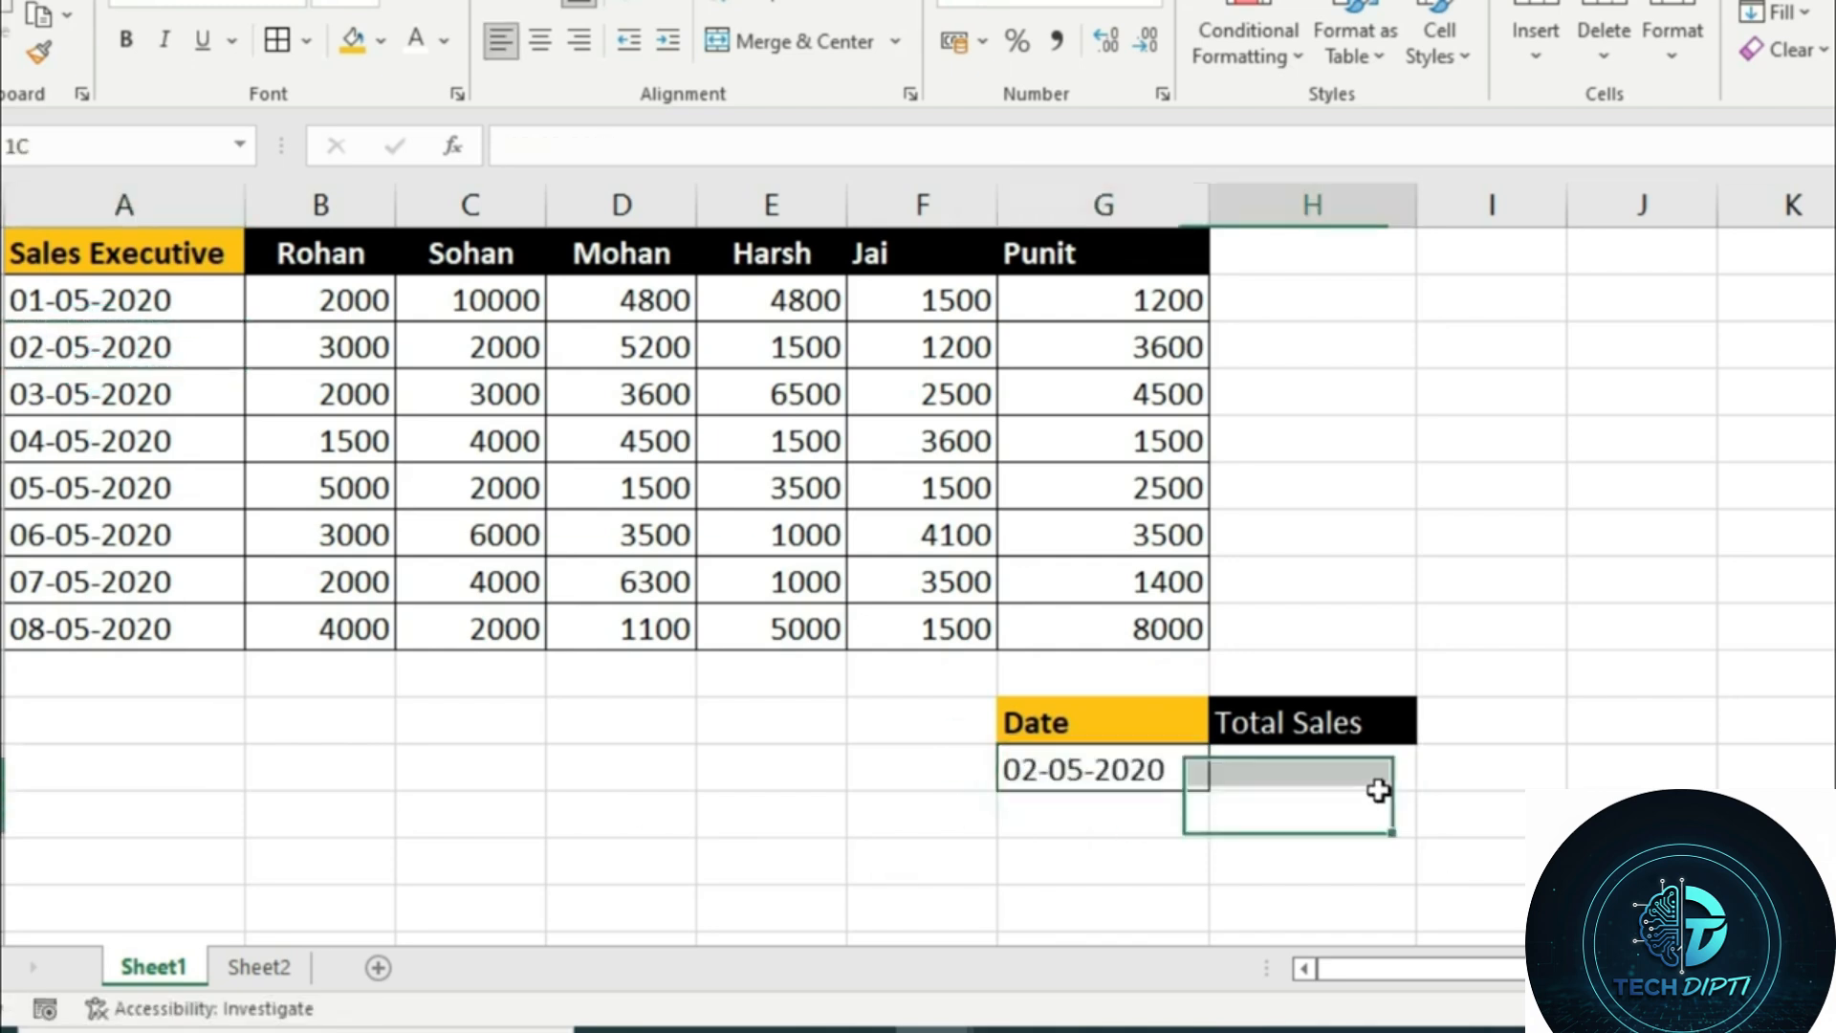
pyautogui.write('=')
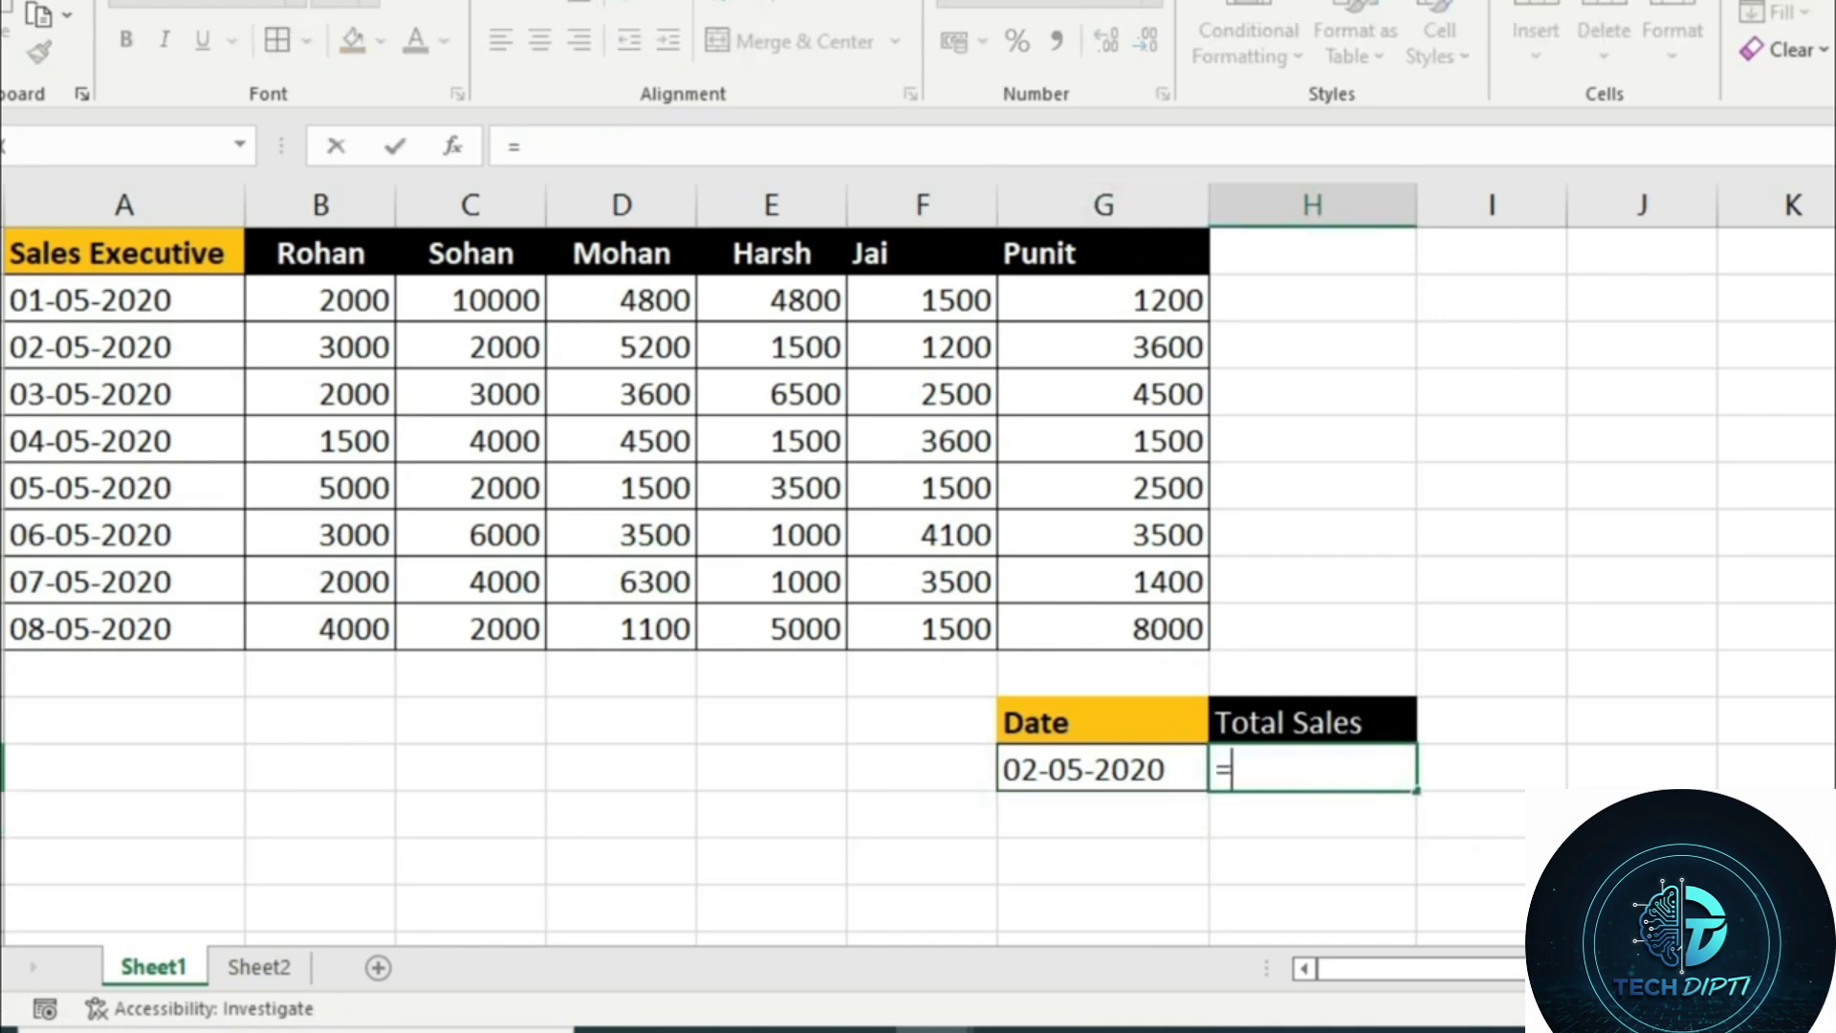
pyautogui.write('xl')
pyautogui.press('Tab')
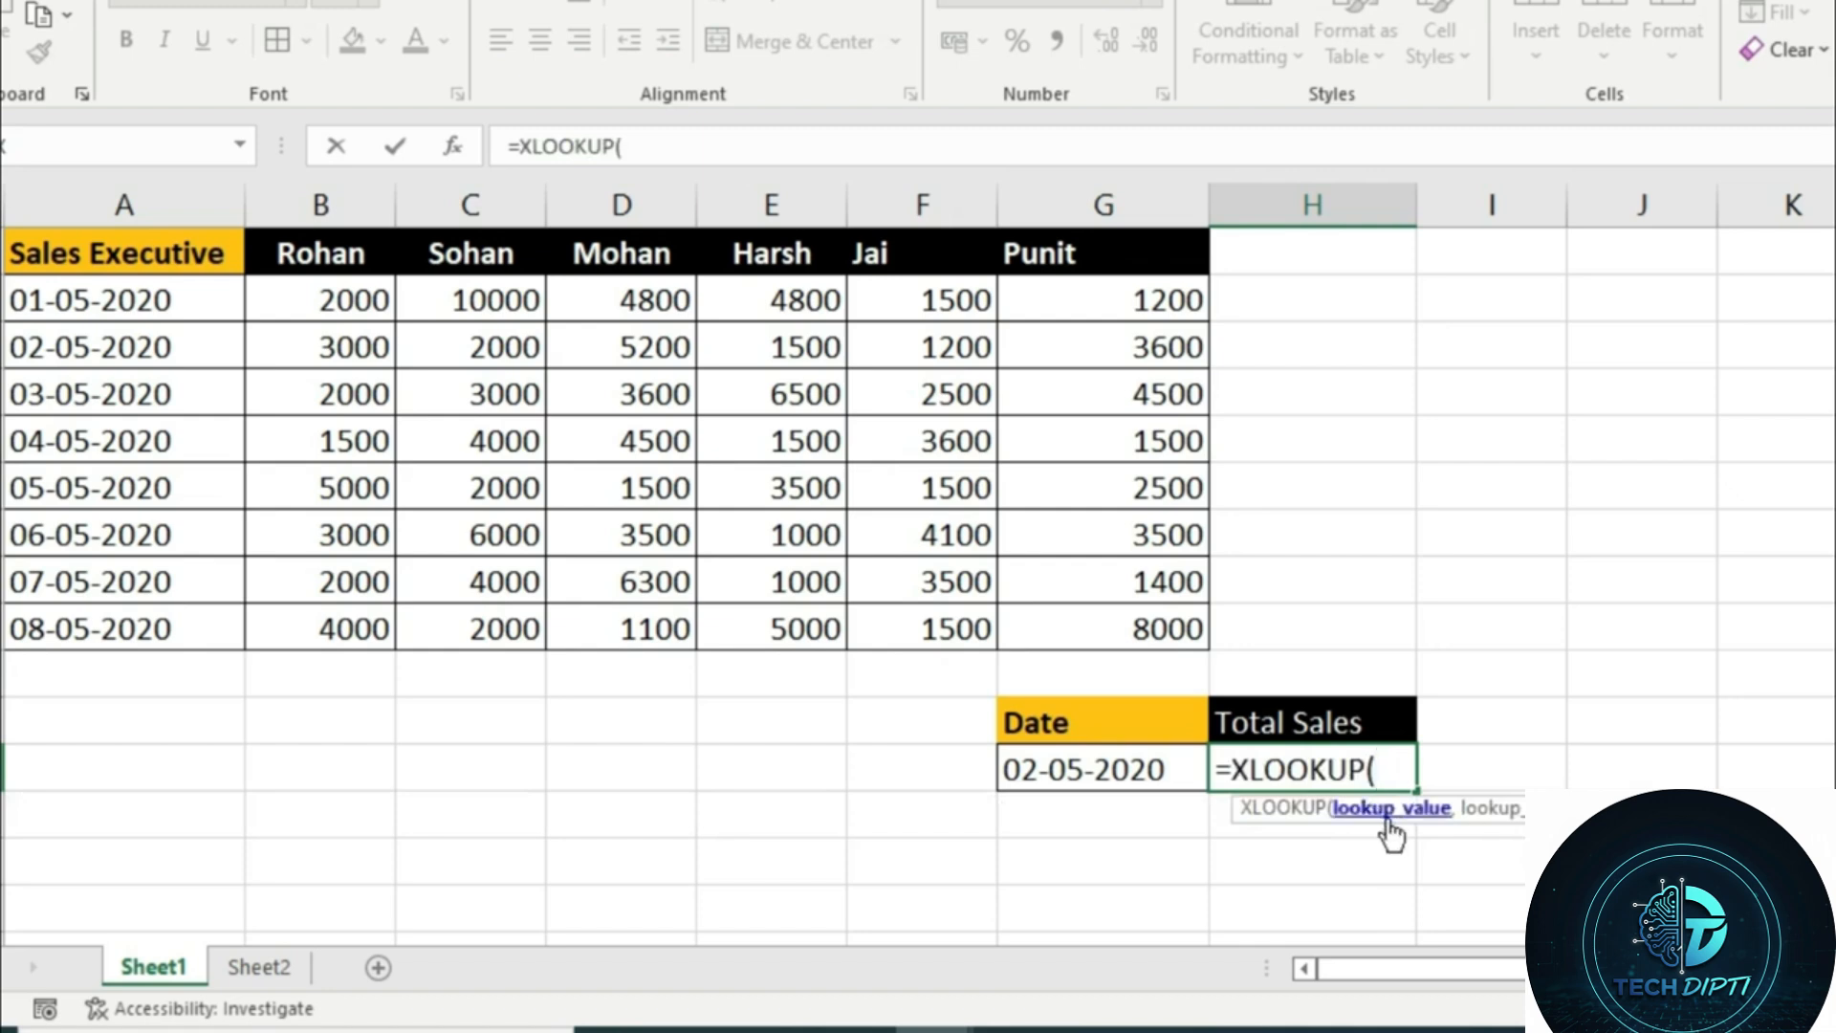
pyautogui.click(1159, 777)
pyautogui.write(',')
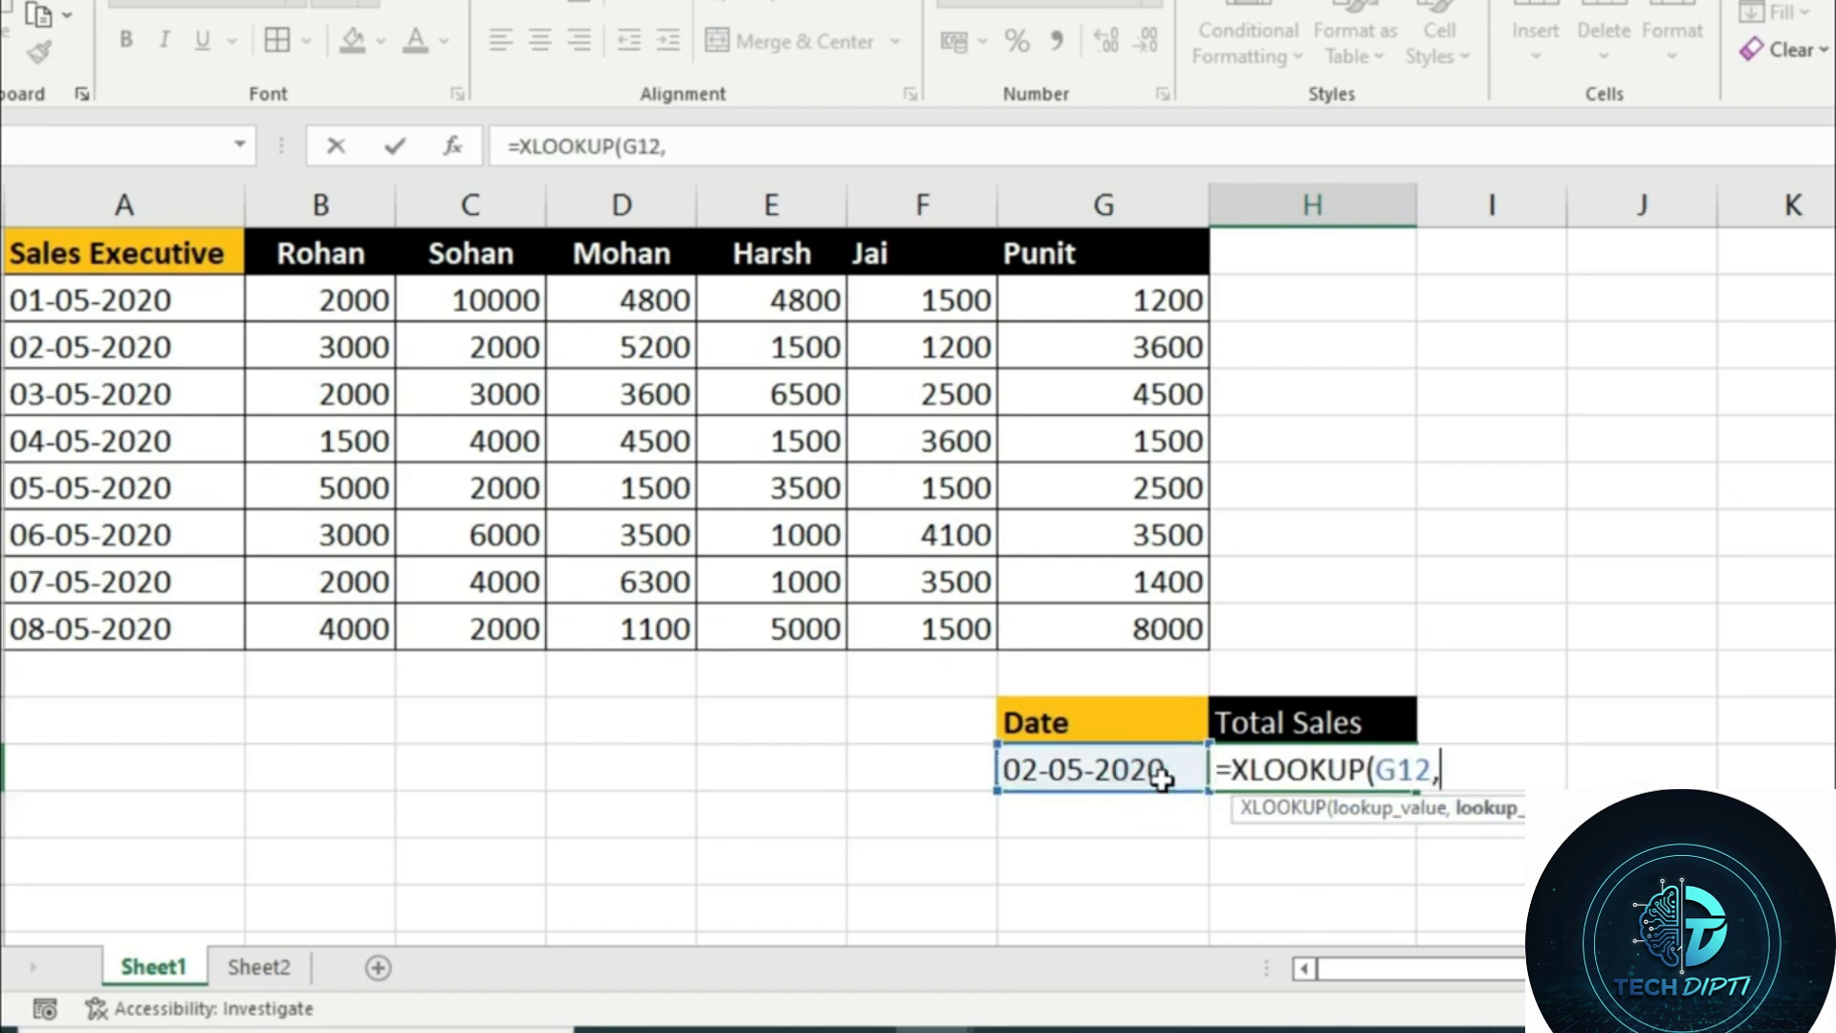
pyautogui.moveTo(53, 297); pyautogui.dragTo(52, 619)
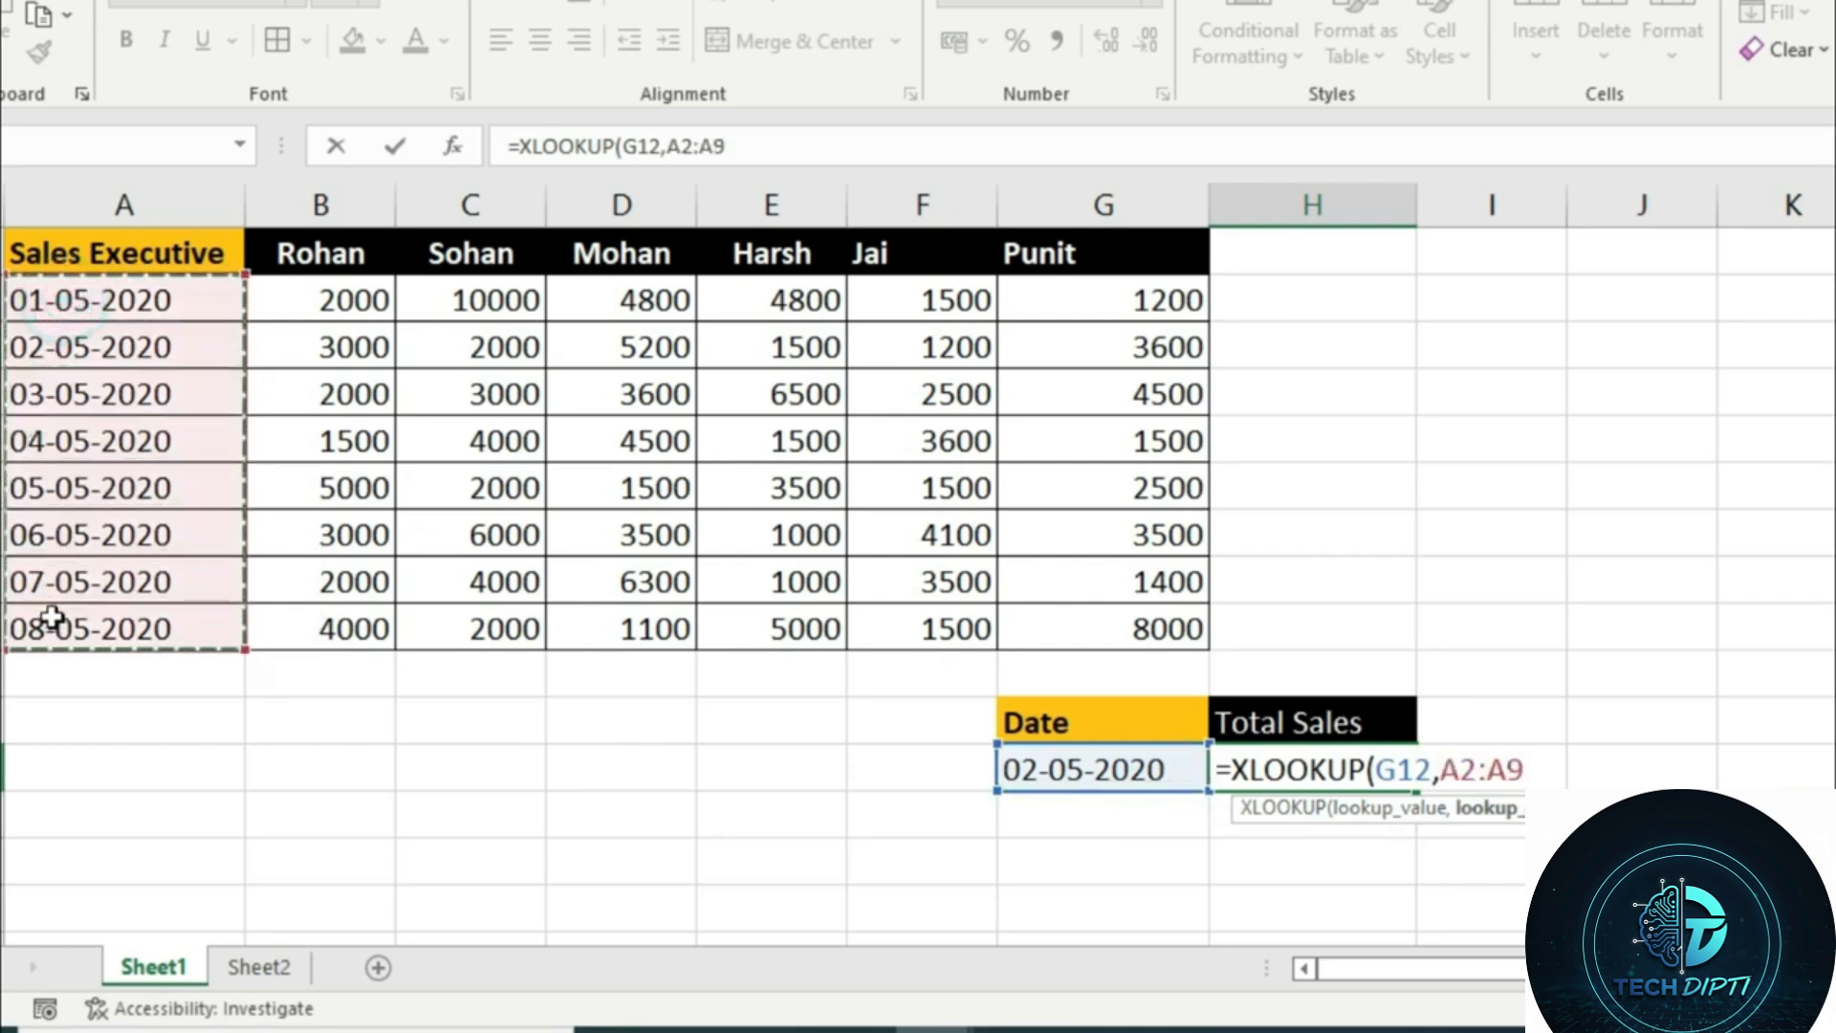
pyautogui.write(',')
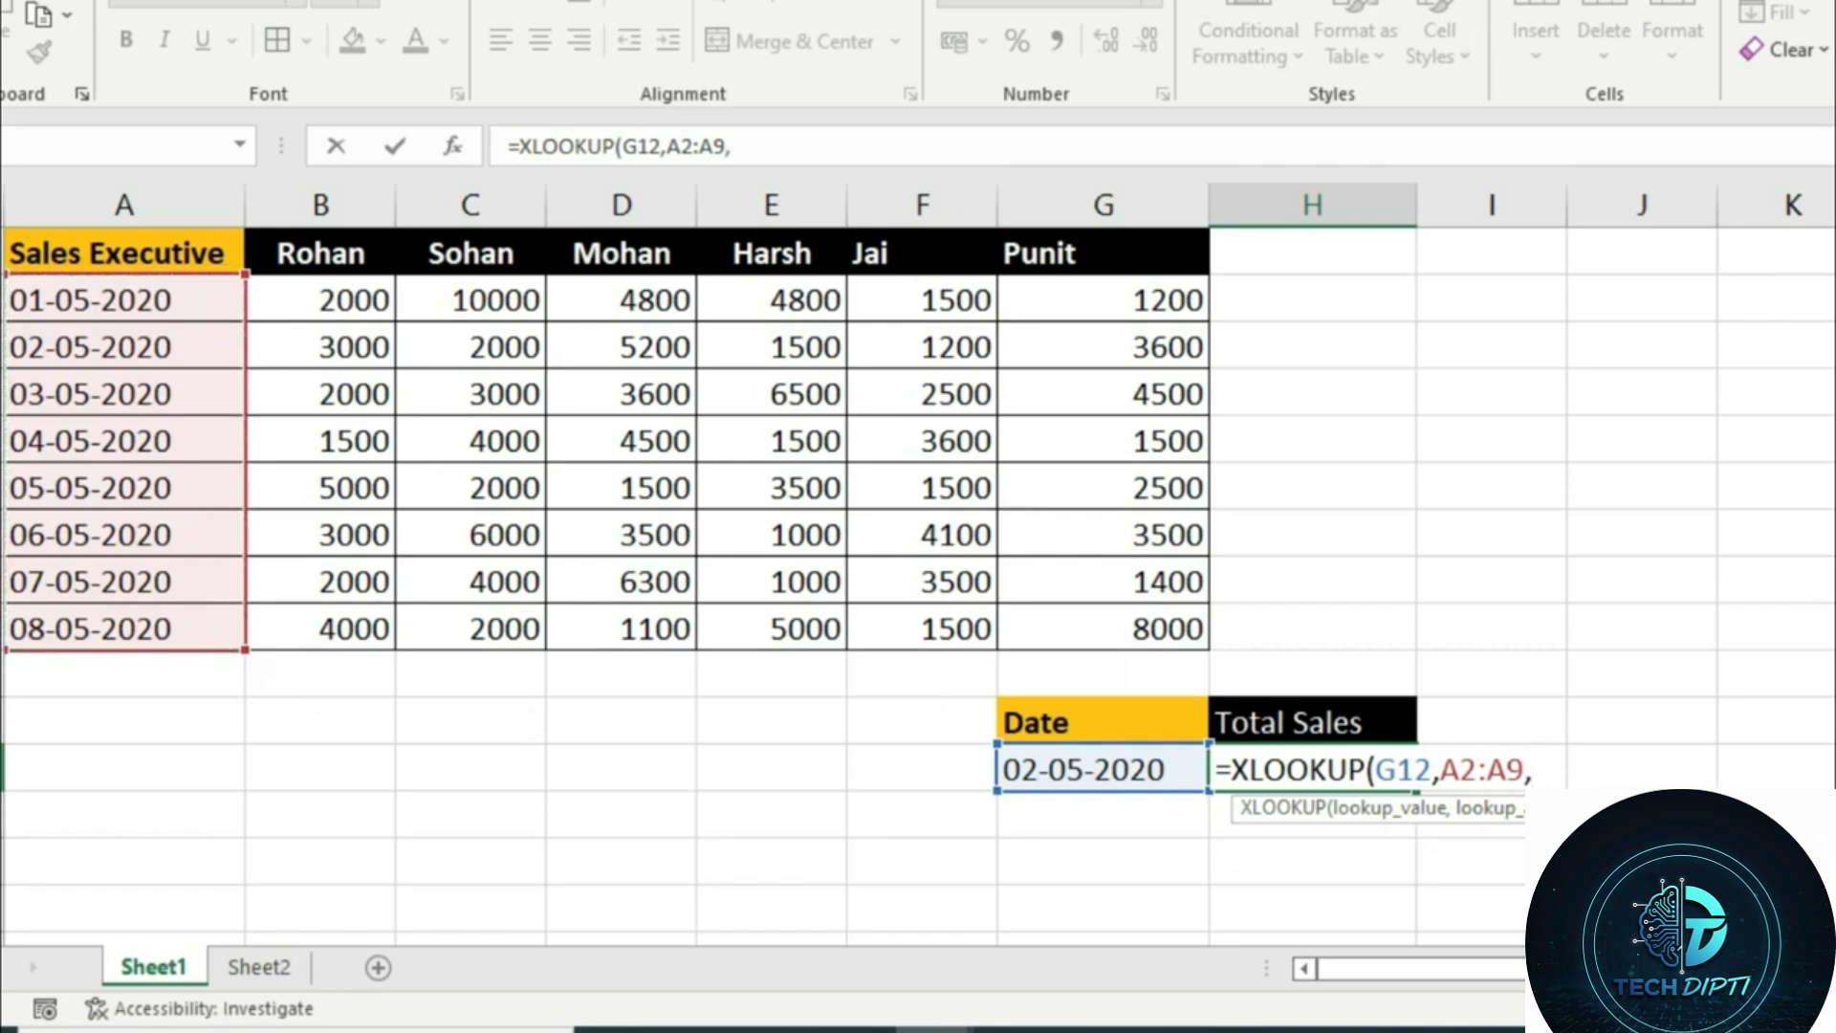
# Begin the return array as a sum of the first three executives' columns, B2:B9+C2:C9+D2:D9
pyautogui.moveTo(334, 299); pyautogui.dragTo(369, 628)
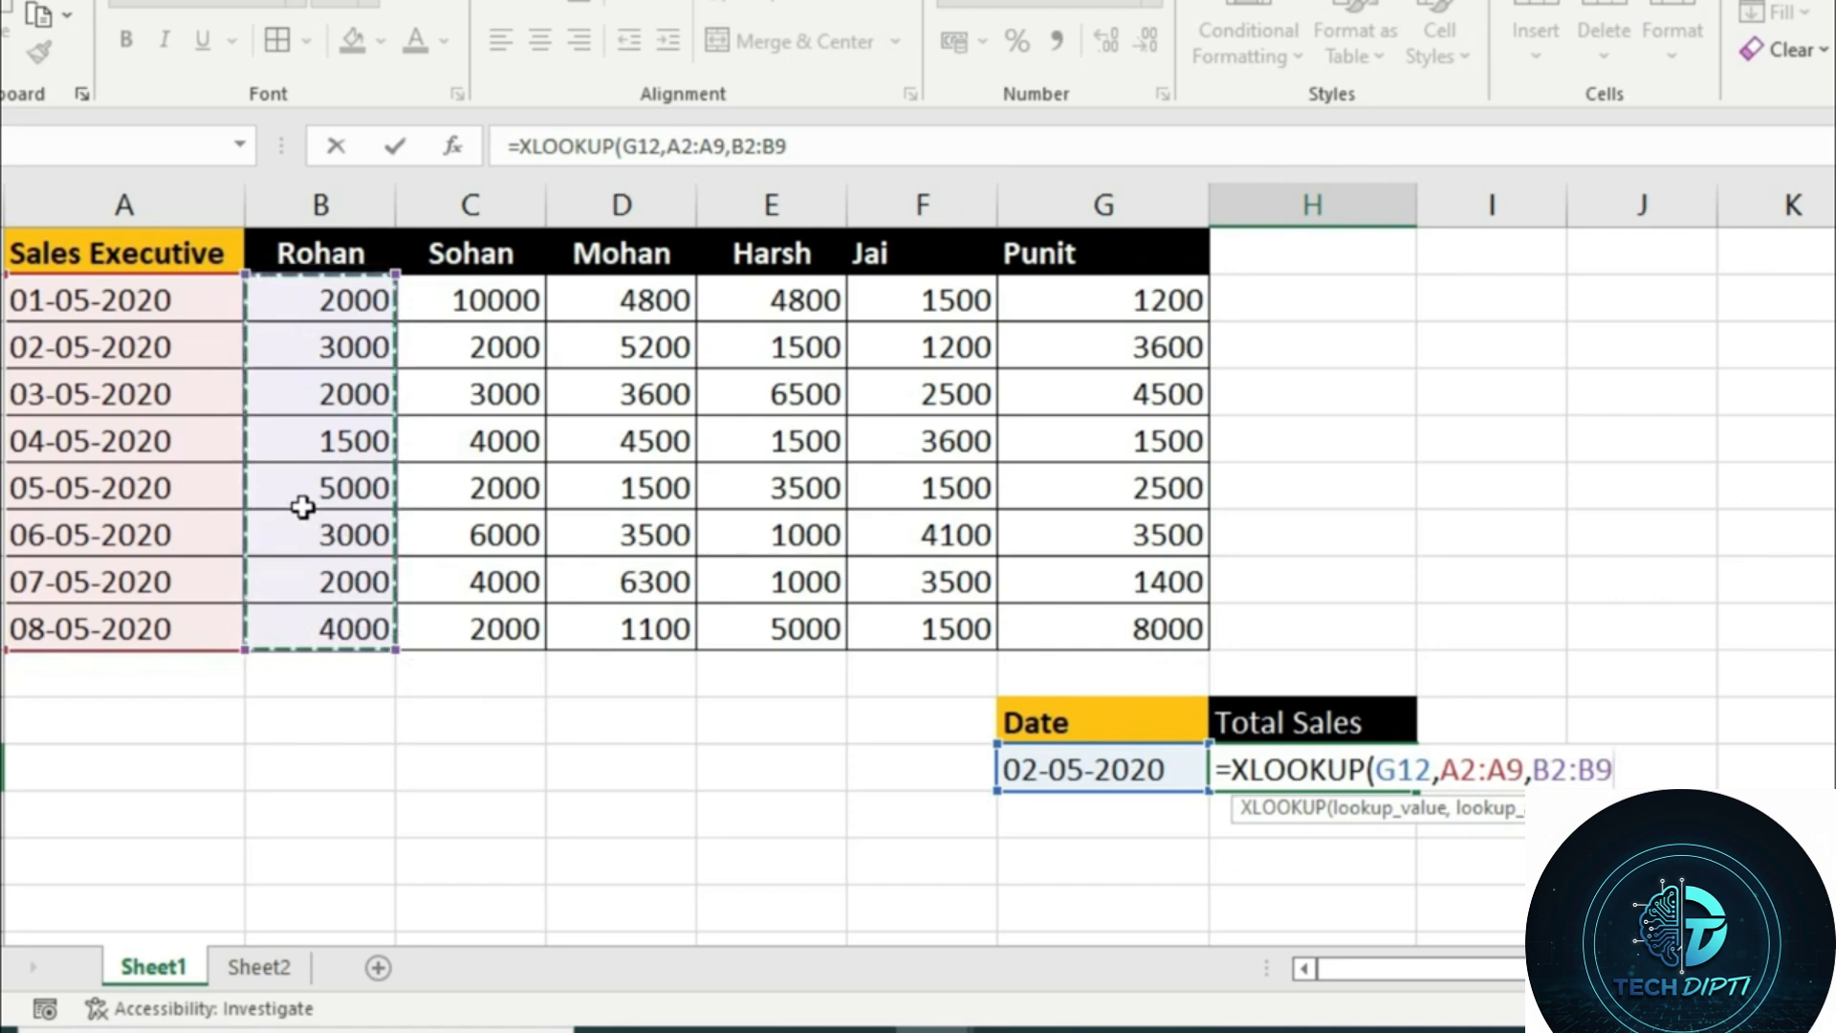
pyautogui.write('+')
pyautogui.moveTo(467, 307); pyautogui.dragTo(483, 629)
pyautogui.write('+')
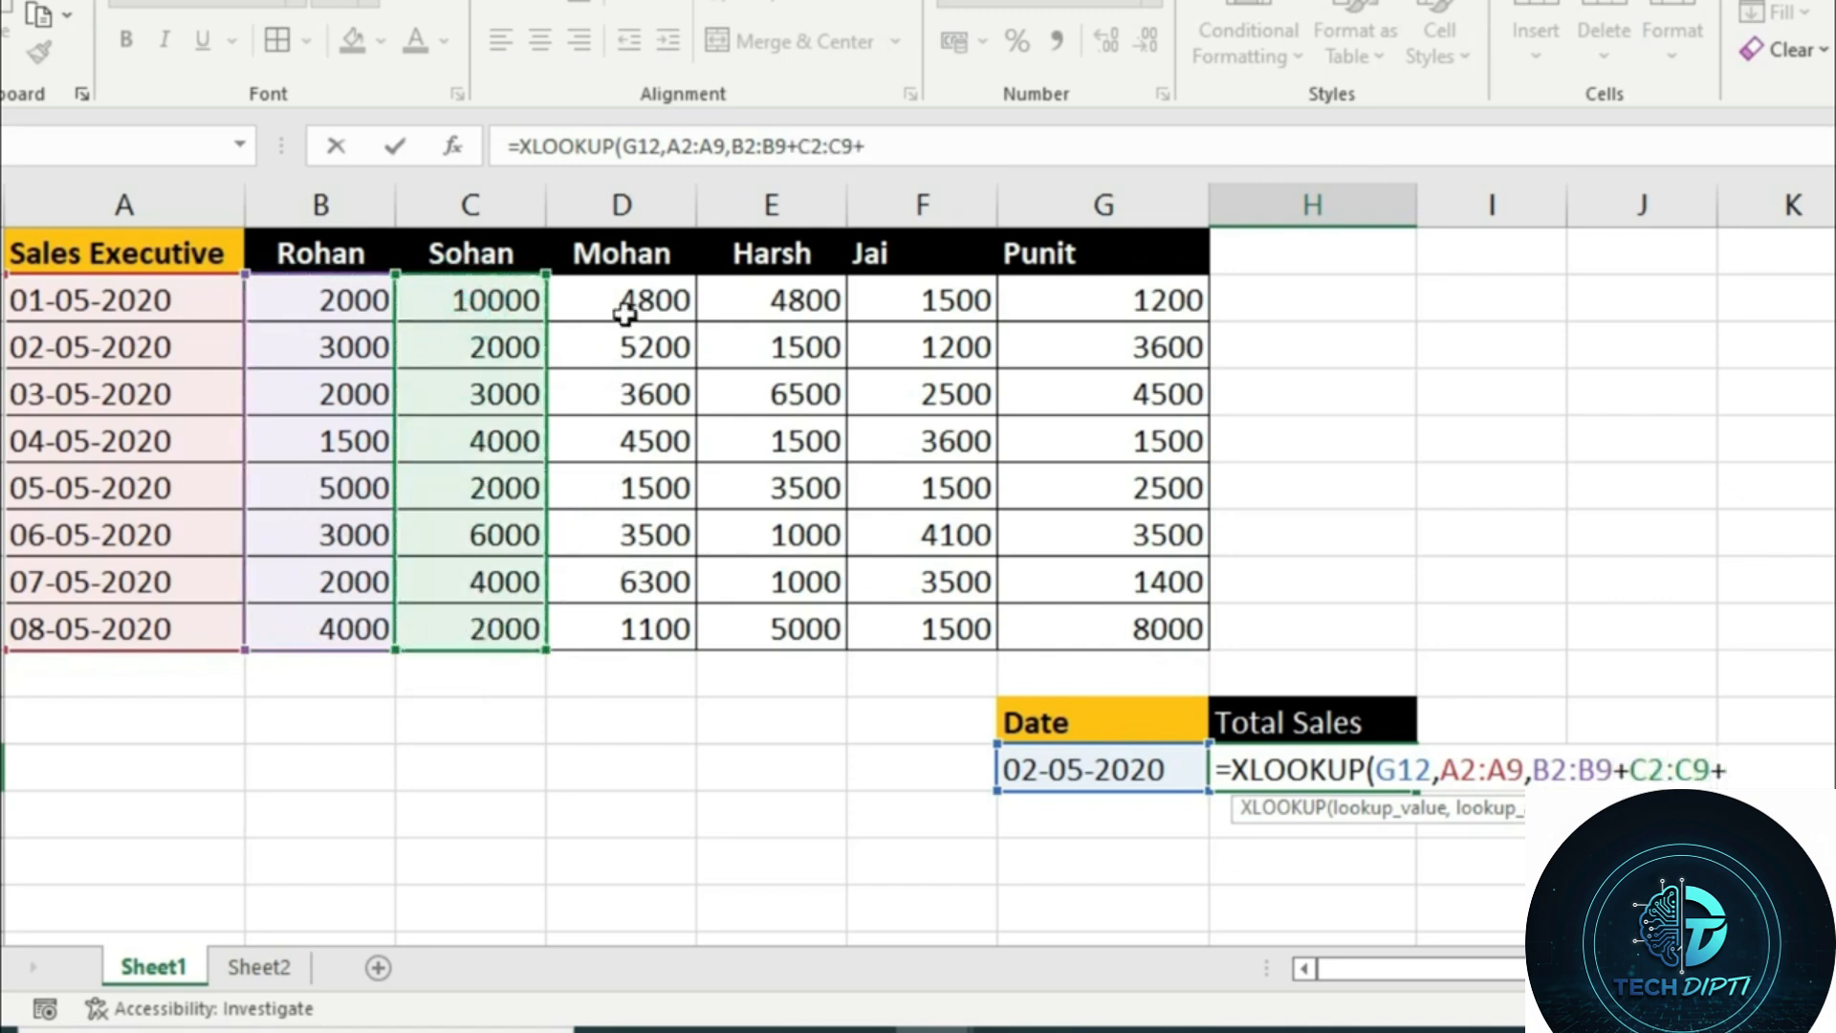
pyautogui.moveTo(624, 314); pyautogui.dragTo(633, 645)
pyautogui.write('+')
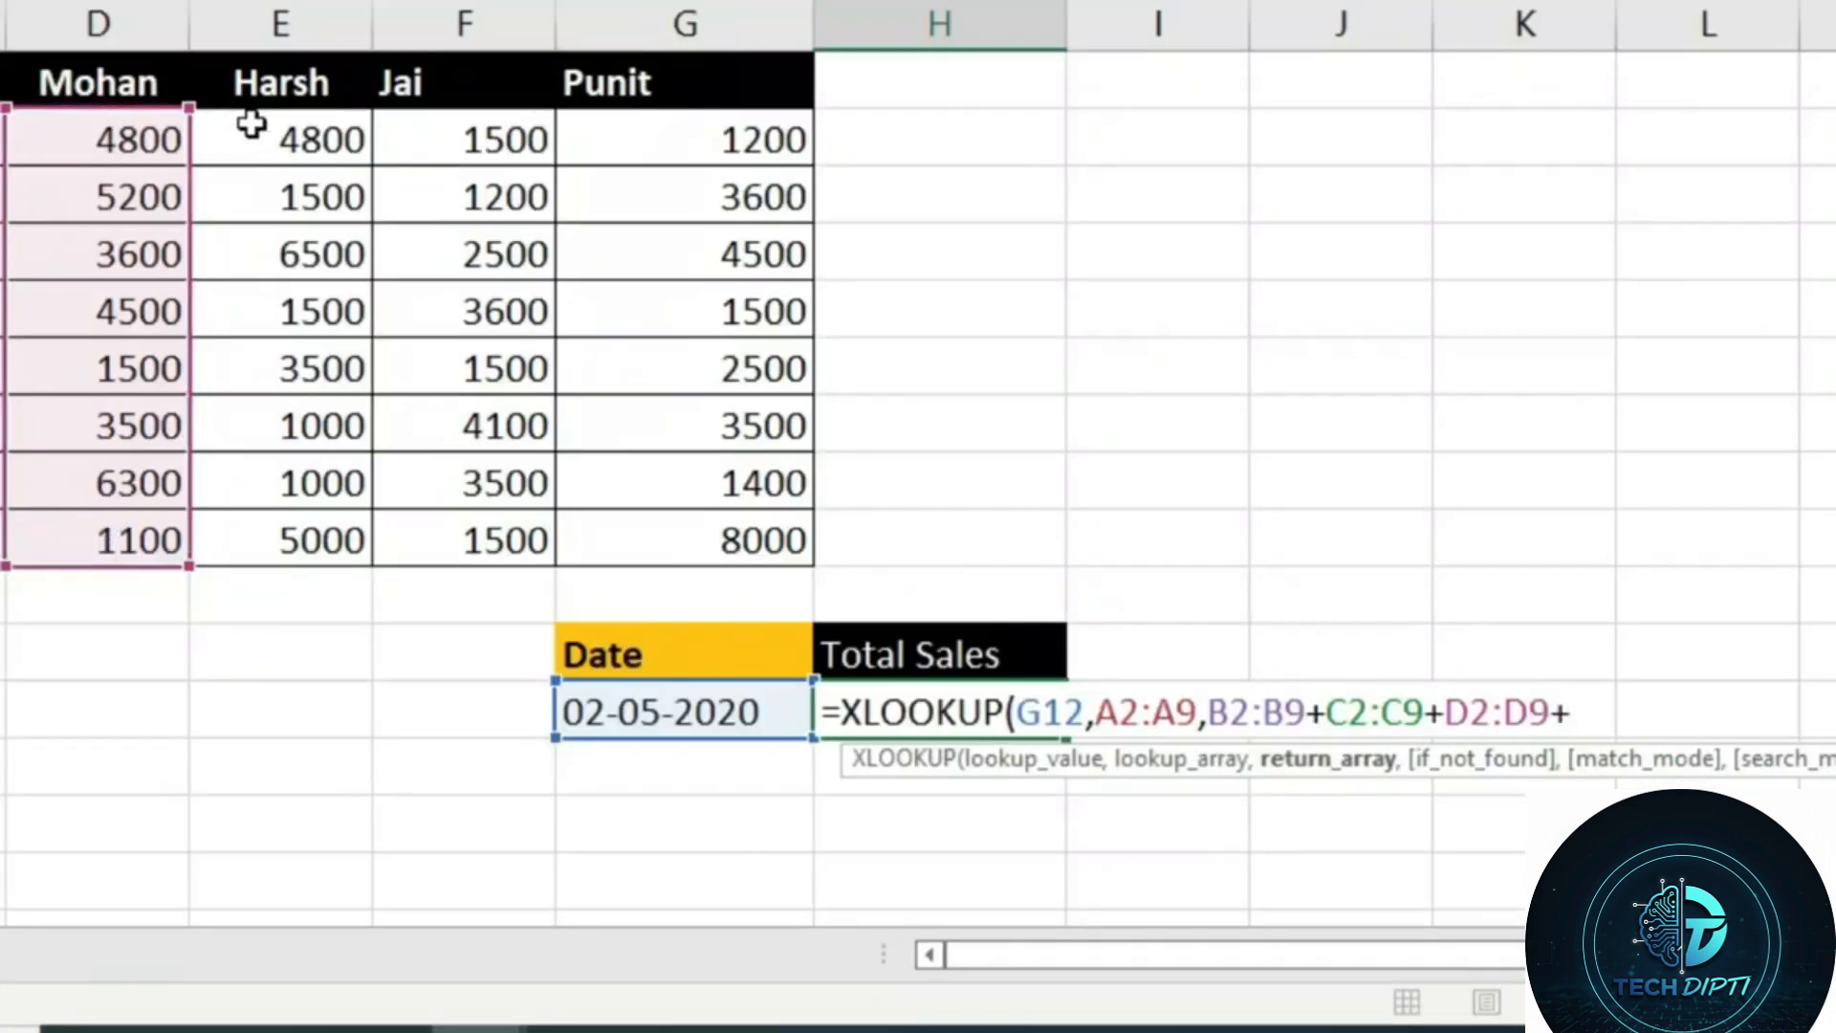
# Add the remaining executives' columns E2:E9, F2:F9 and G2:G9 to the return array and enter the Total Sales formula
pyautogui.moveTo(252, 124); pyautogui.dragTo(255, 532)
pyautogui.write('+')
pyautogui.moveTo(496, 140); pyautogui.dragTo(498, 540)
pyautogui.write('+')
pyautogui.moveTo(721, 140); pyautogui.dragTo(705, 539)
pyautogui.write(')')
pyautogui.press('Return')
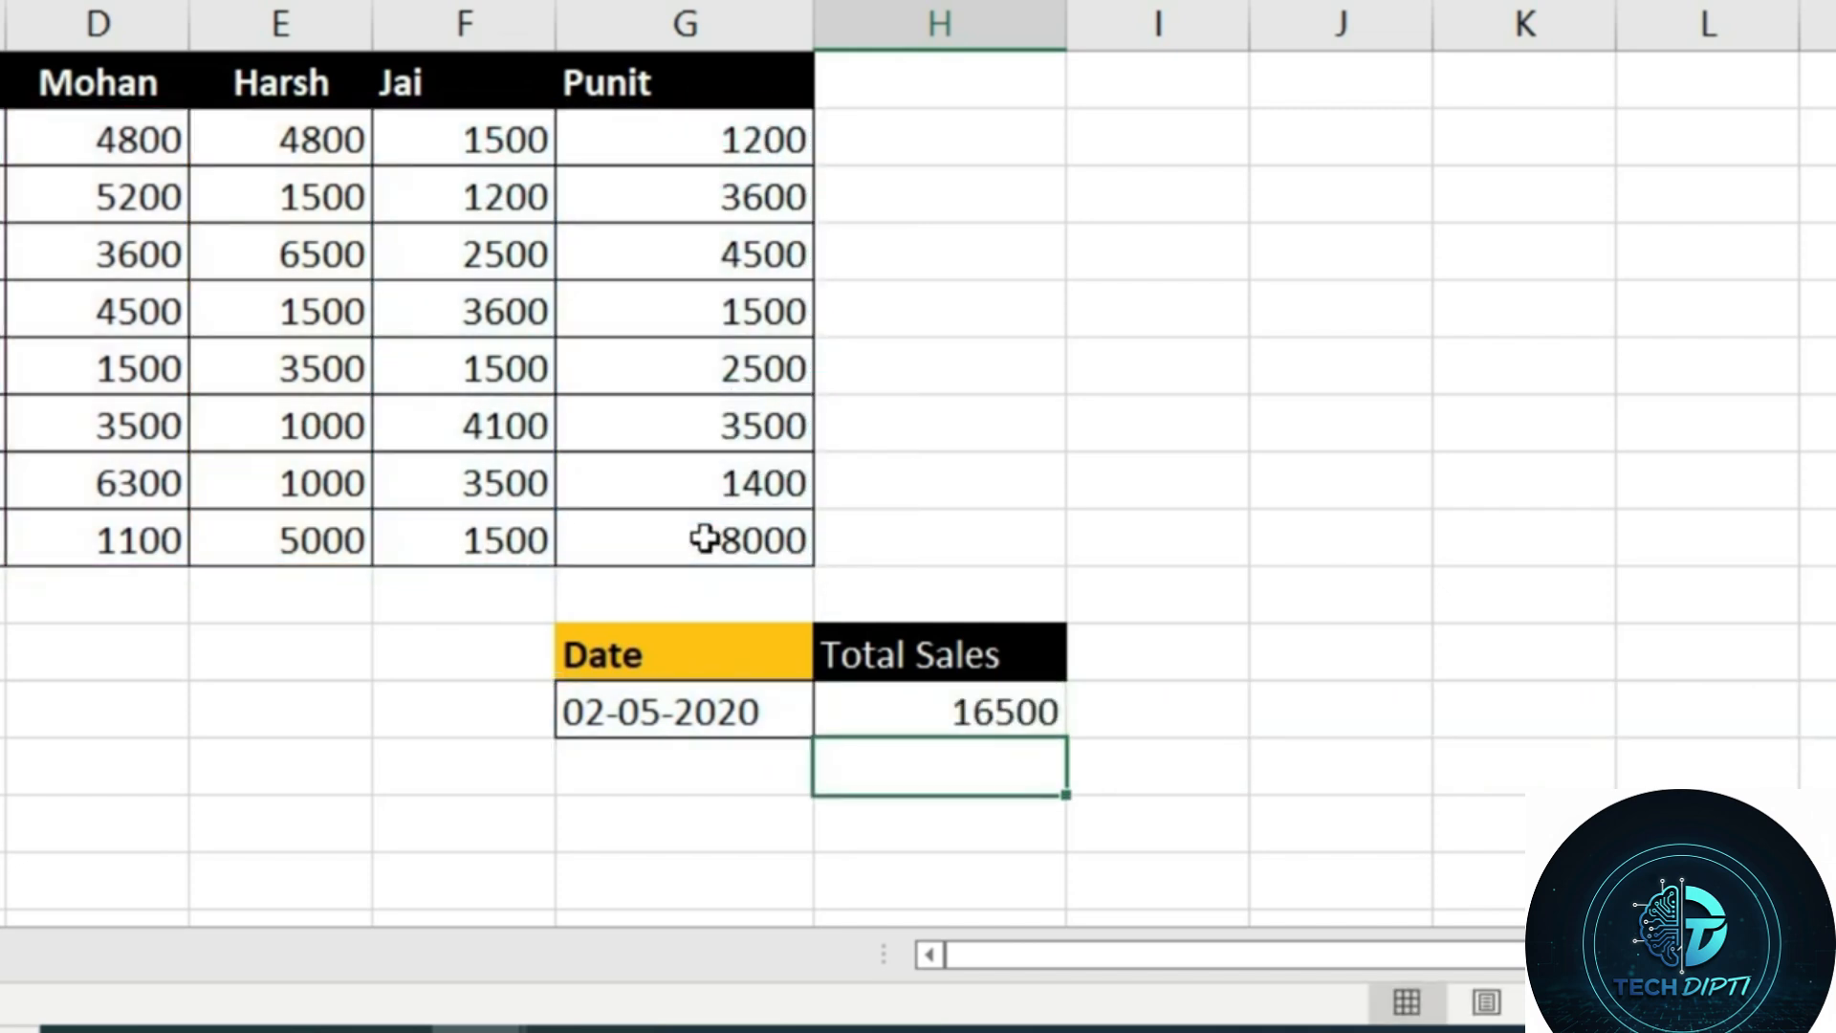
# Total each date's sales across all executives in H2:H9, using =SUM(B2:G2) in H2 and the same formula down the rows
pyautogui.click(883, 153)
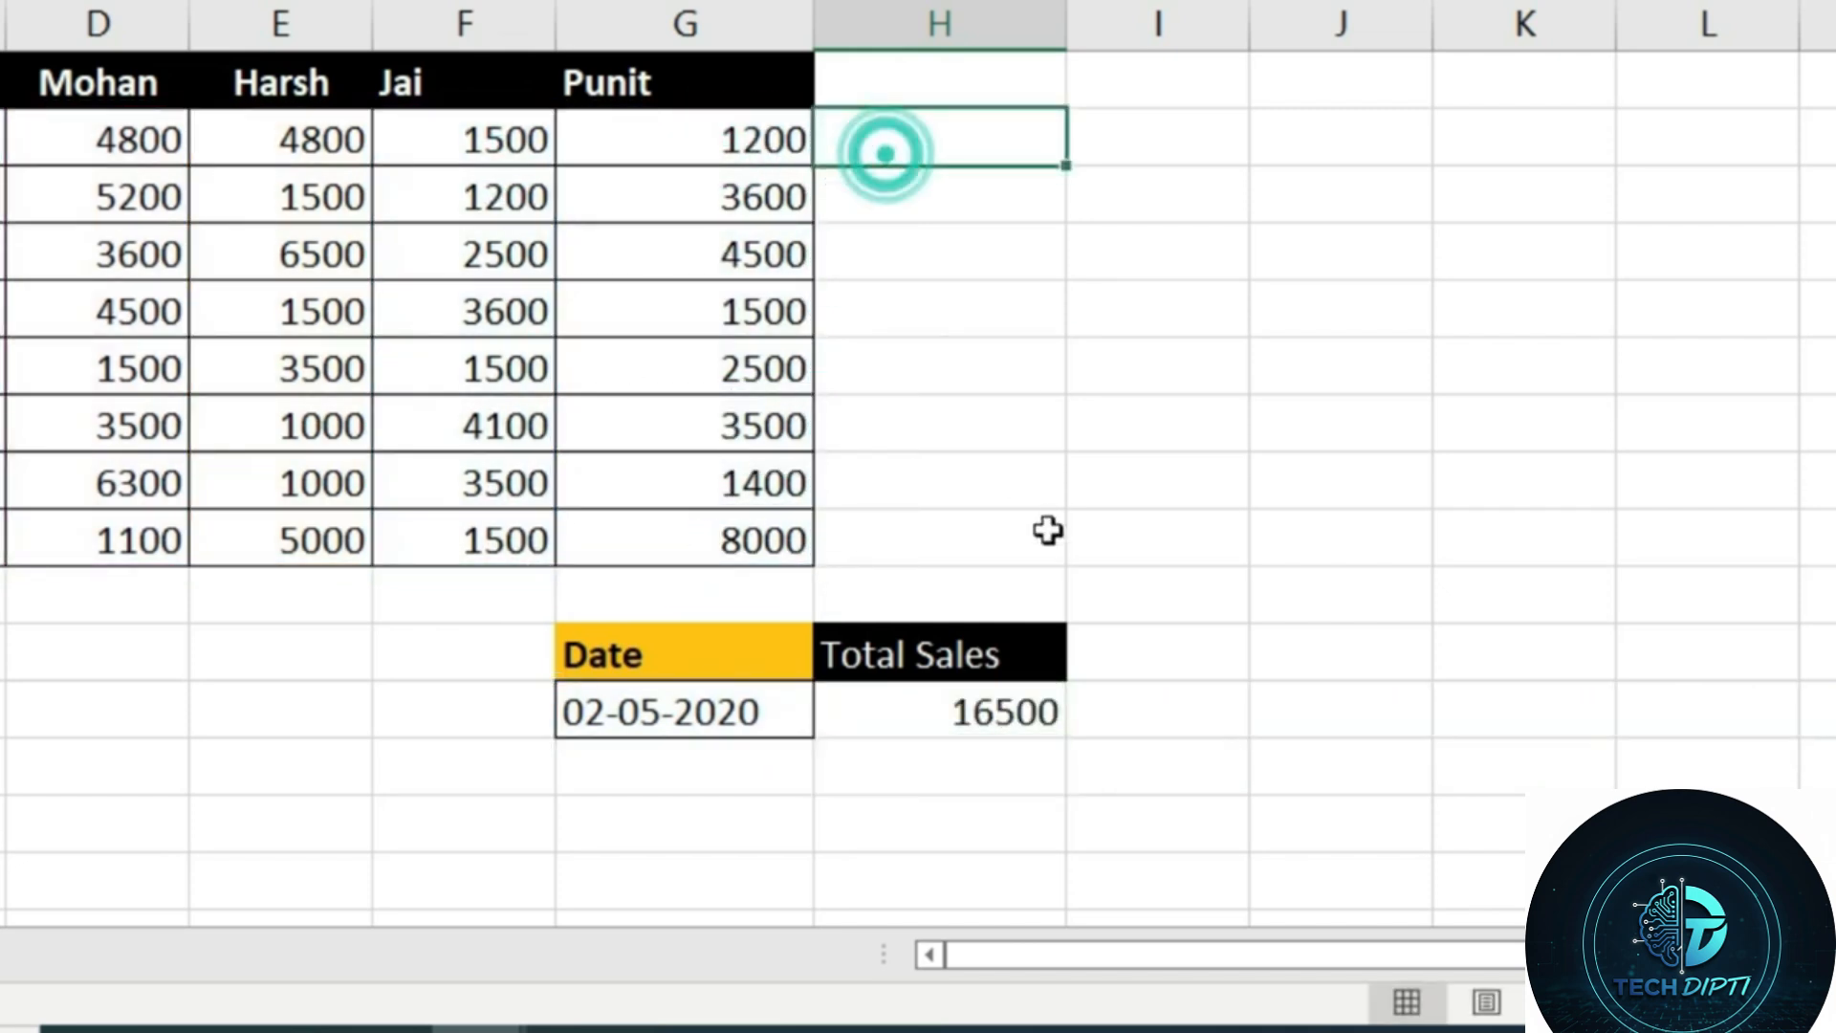
pyautogui.hotkey('alt', '=')
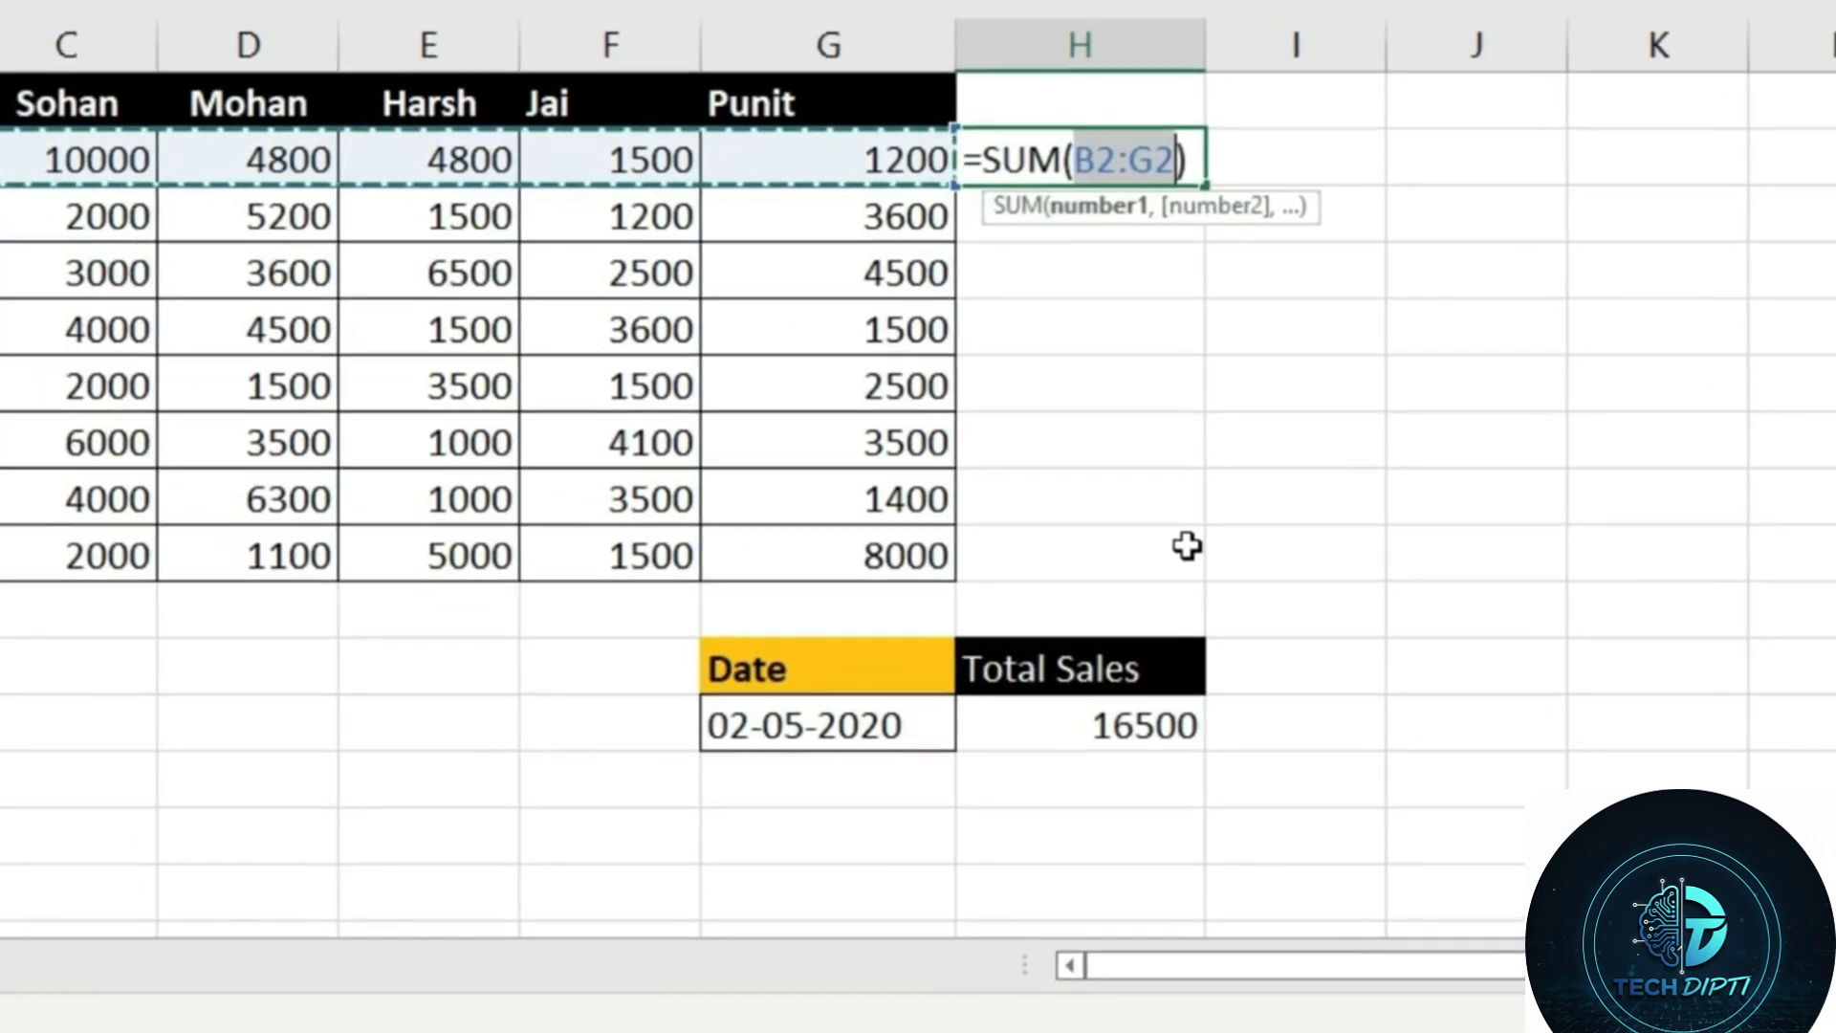
pyautogui.press('Return')
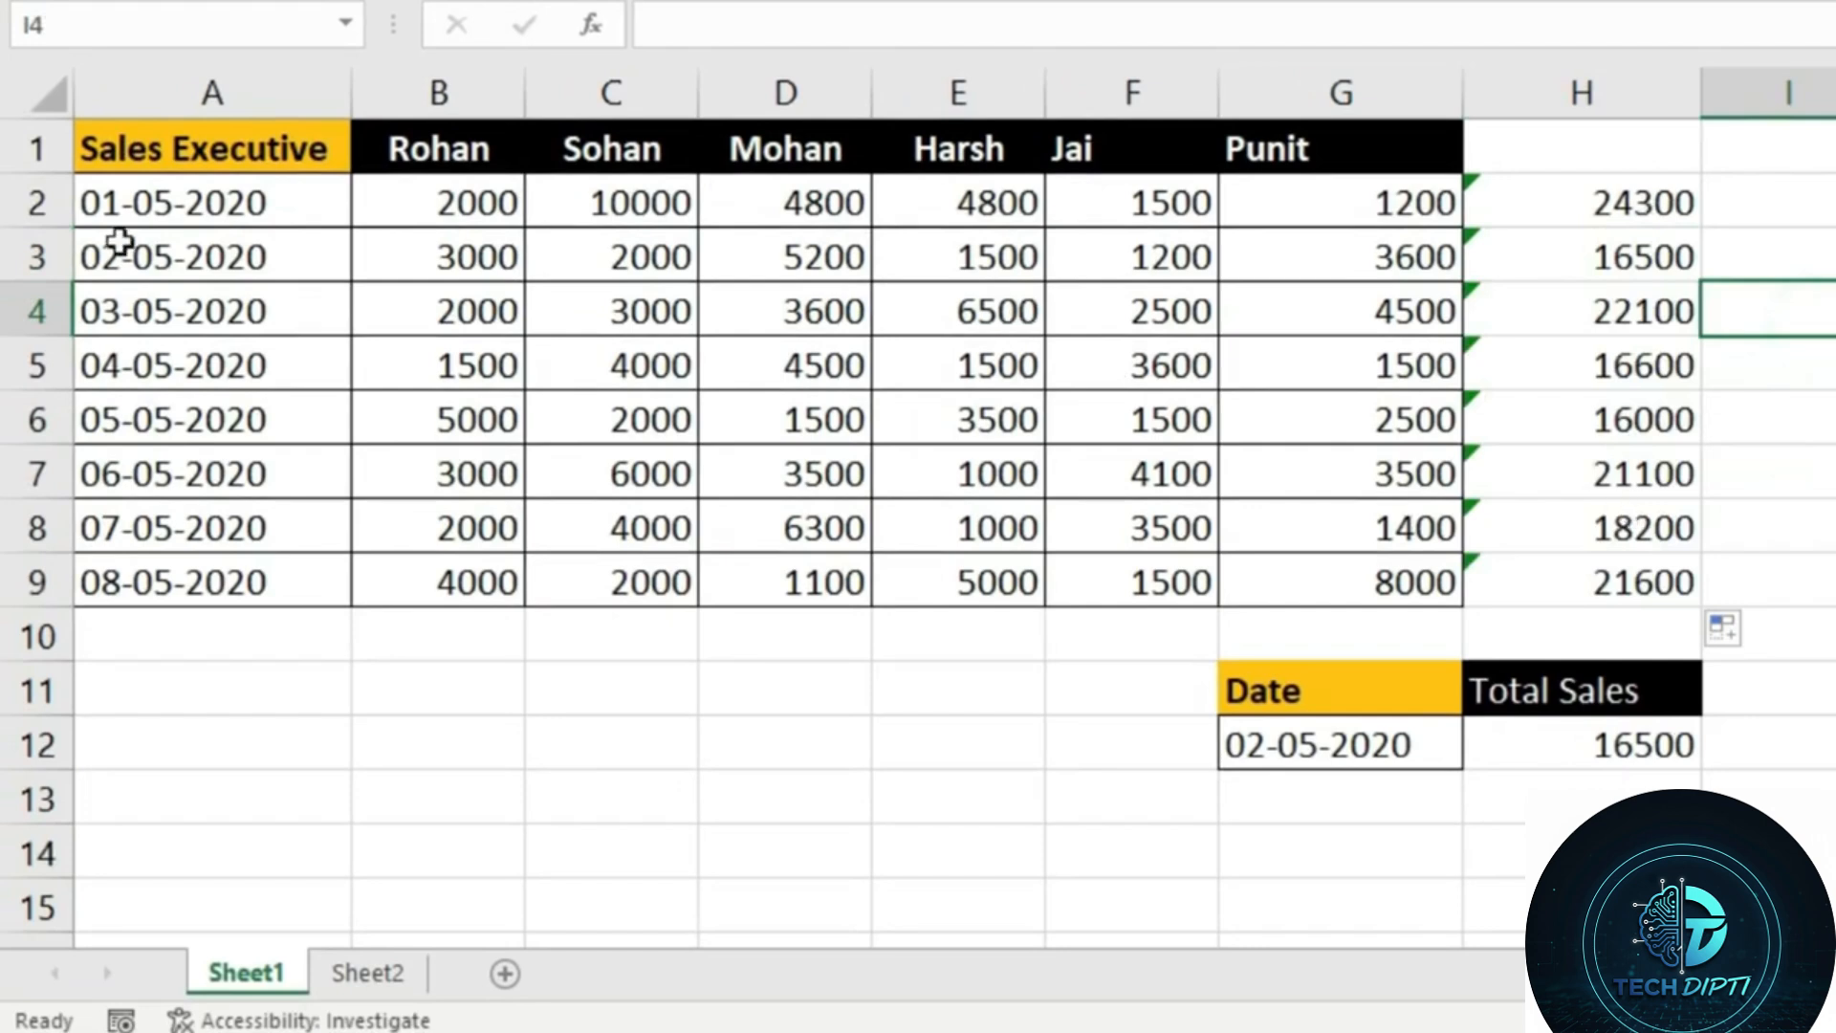
# Change the lookup date in G12 to 06-05-2020 and compare its Total Sales with the row total in H7
pyautogui.click(135, 268)
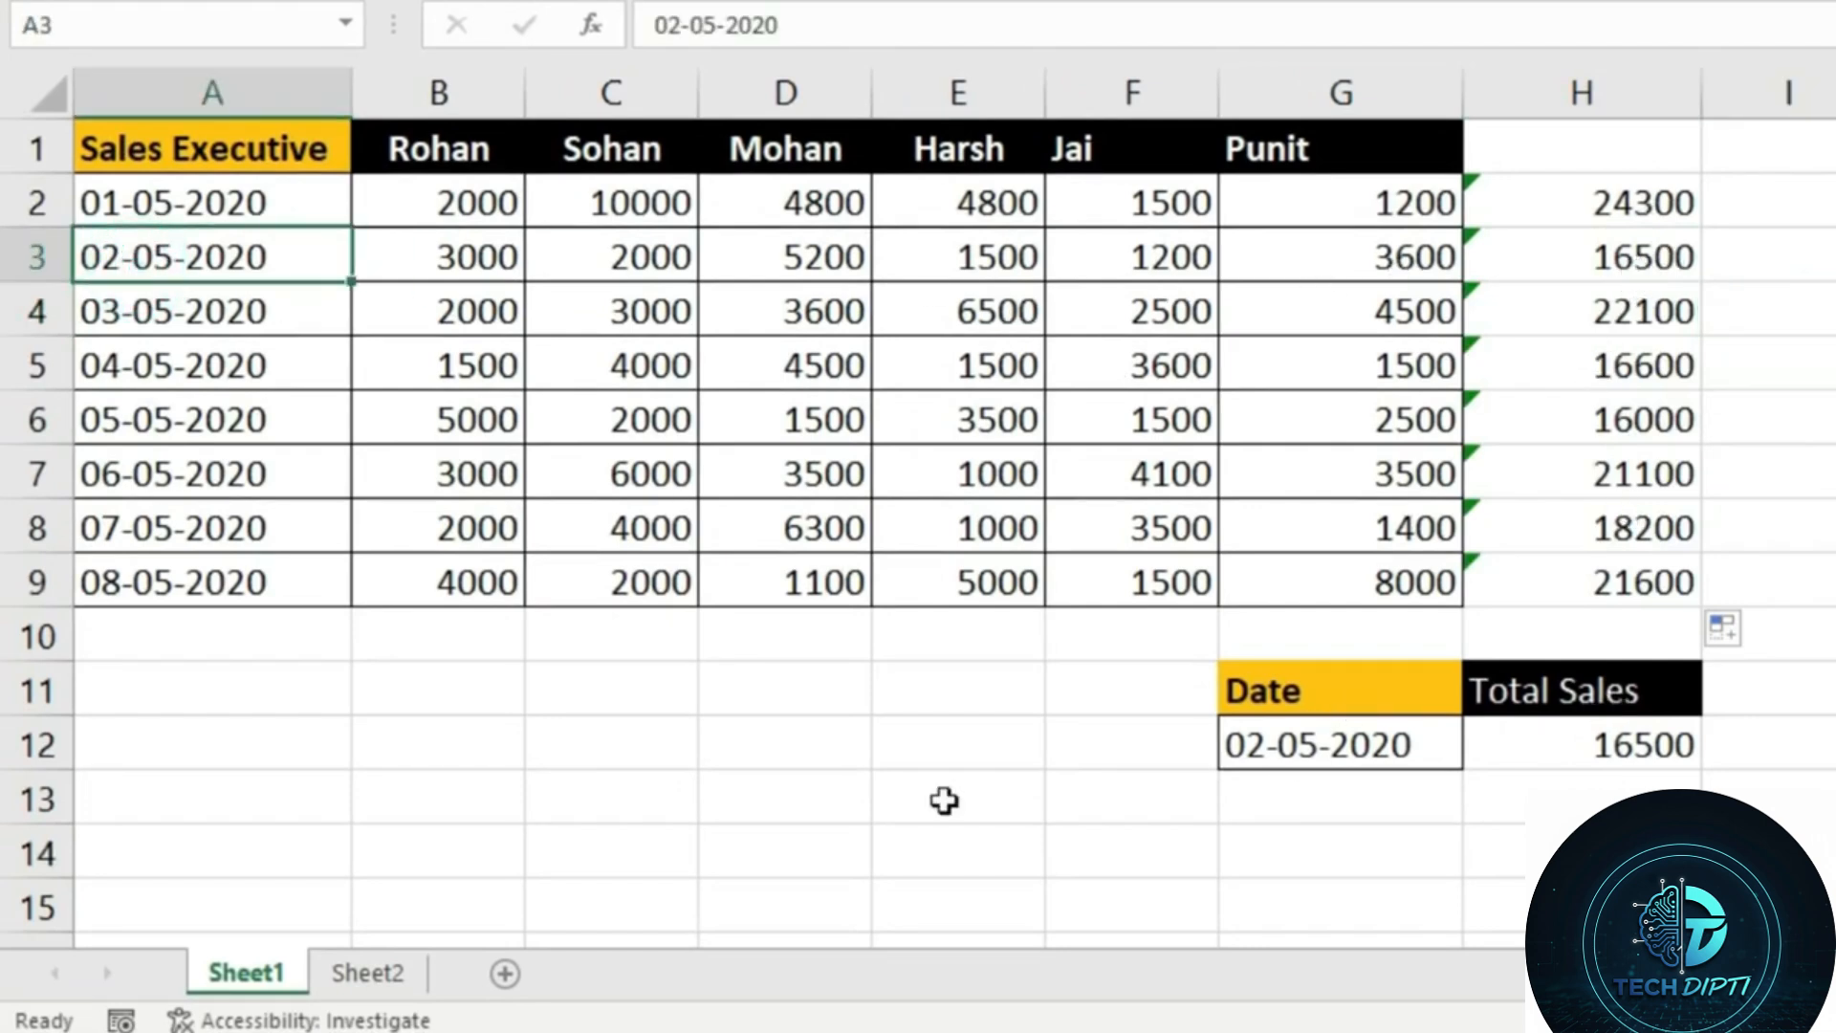
pyautogui.click(1262, 748)
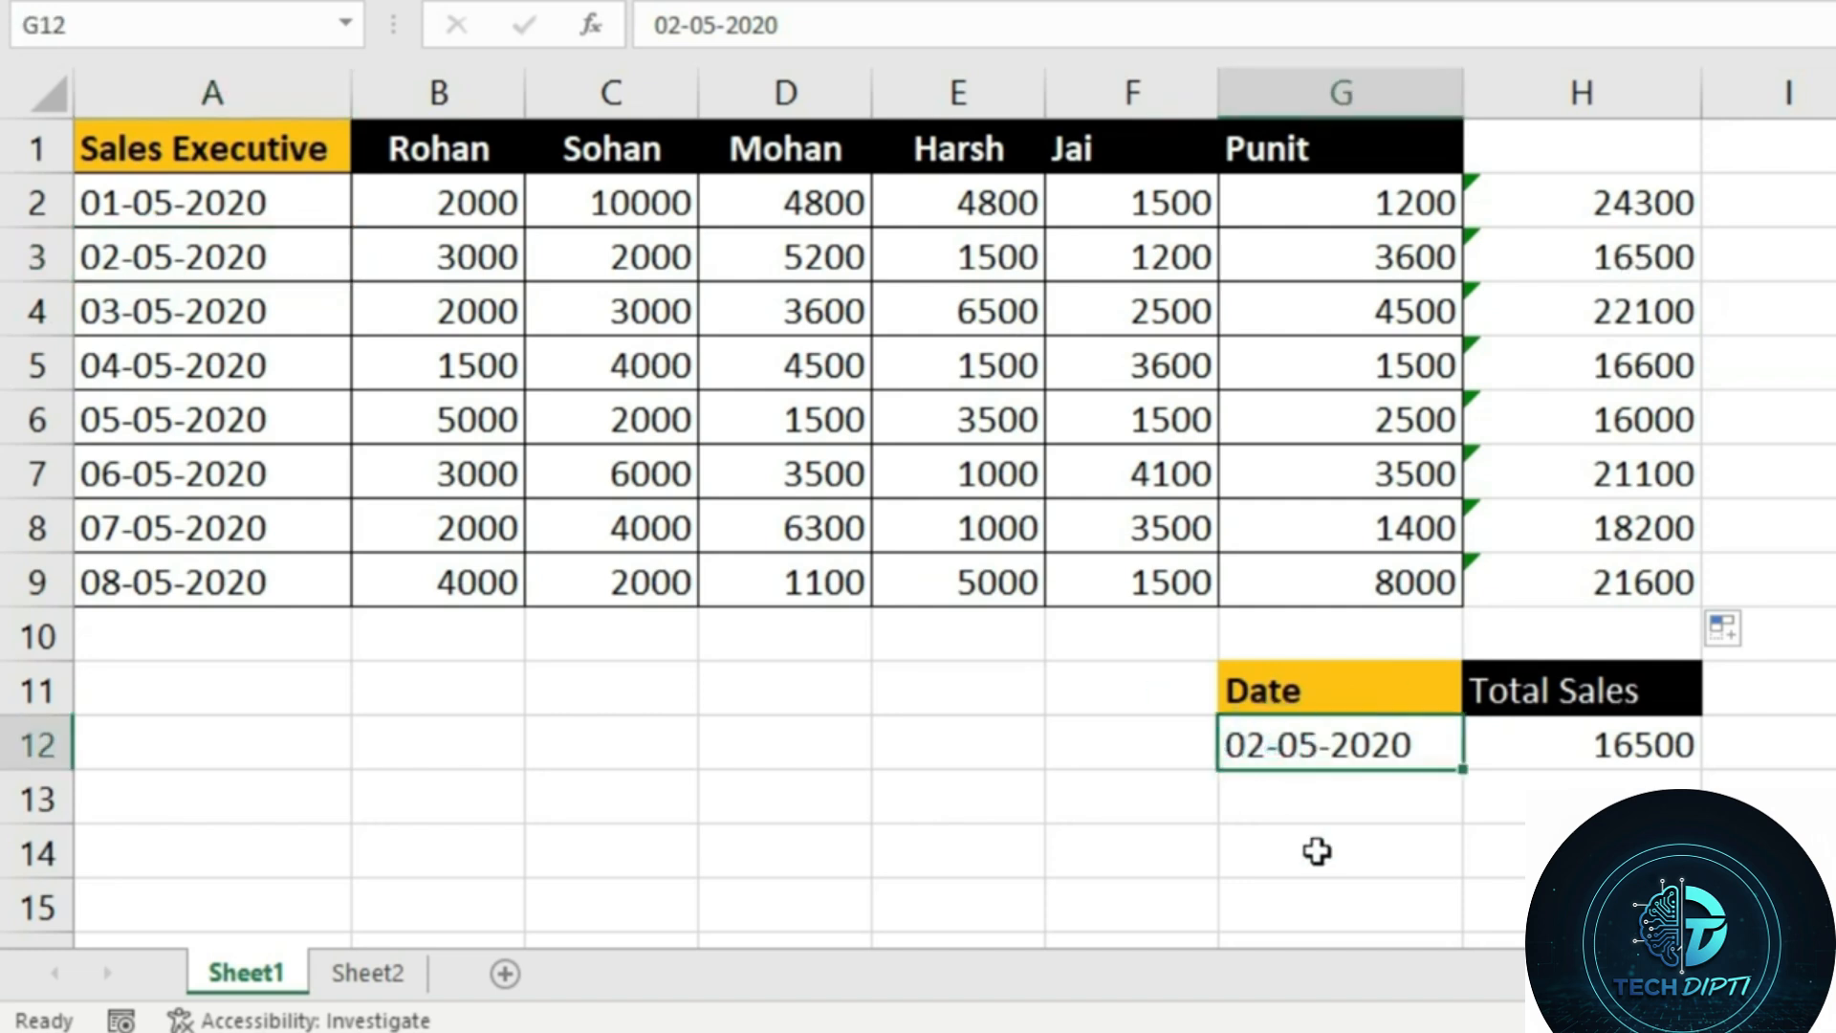
pyautogui.write('6-')
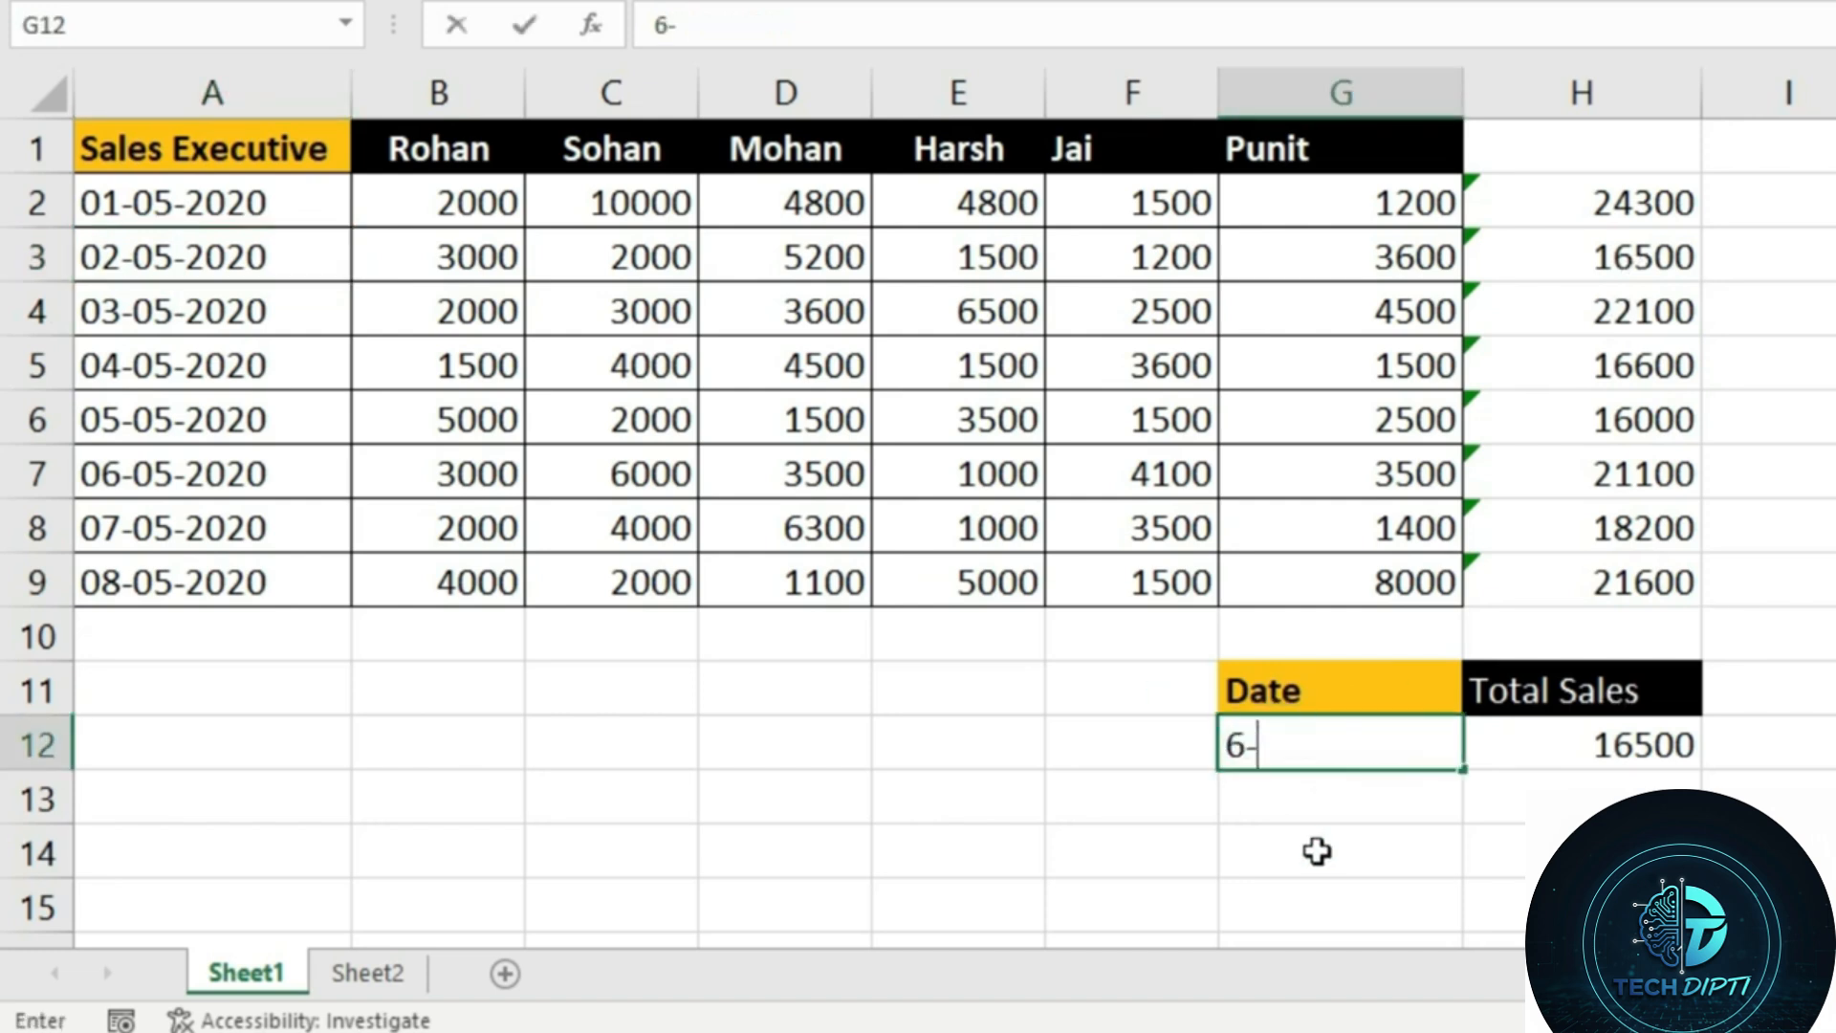
pyautogui.write('05-202020')
pyautogui.press('Return')
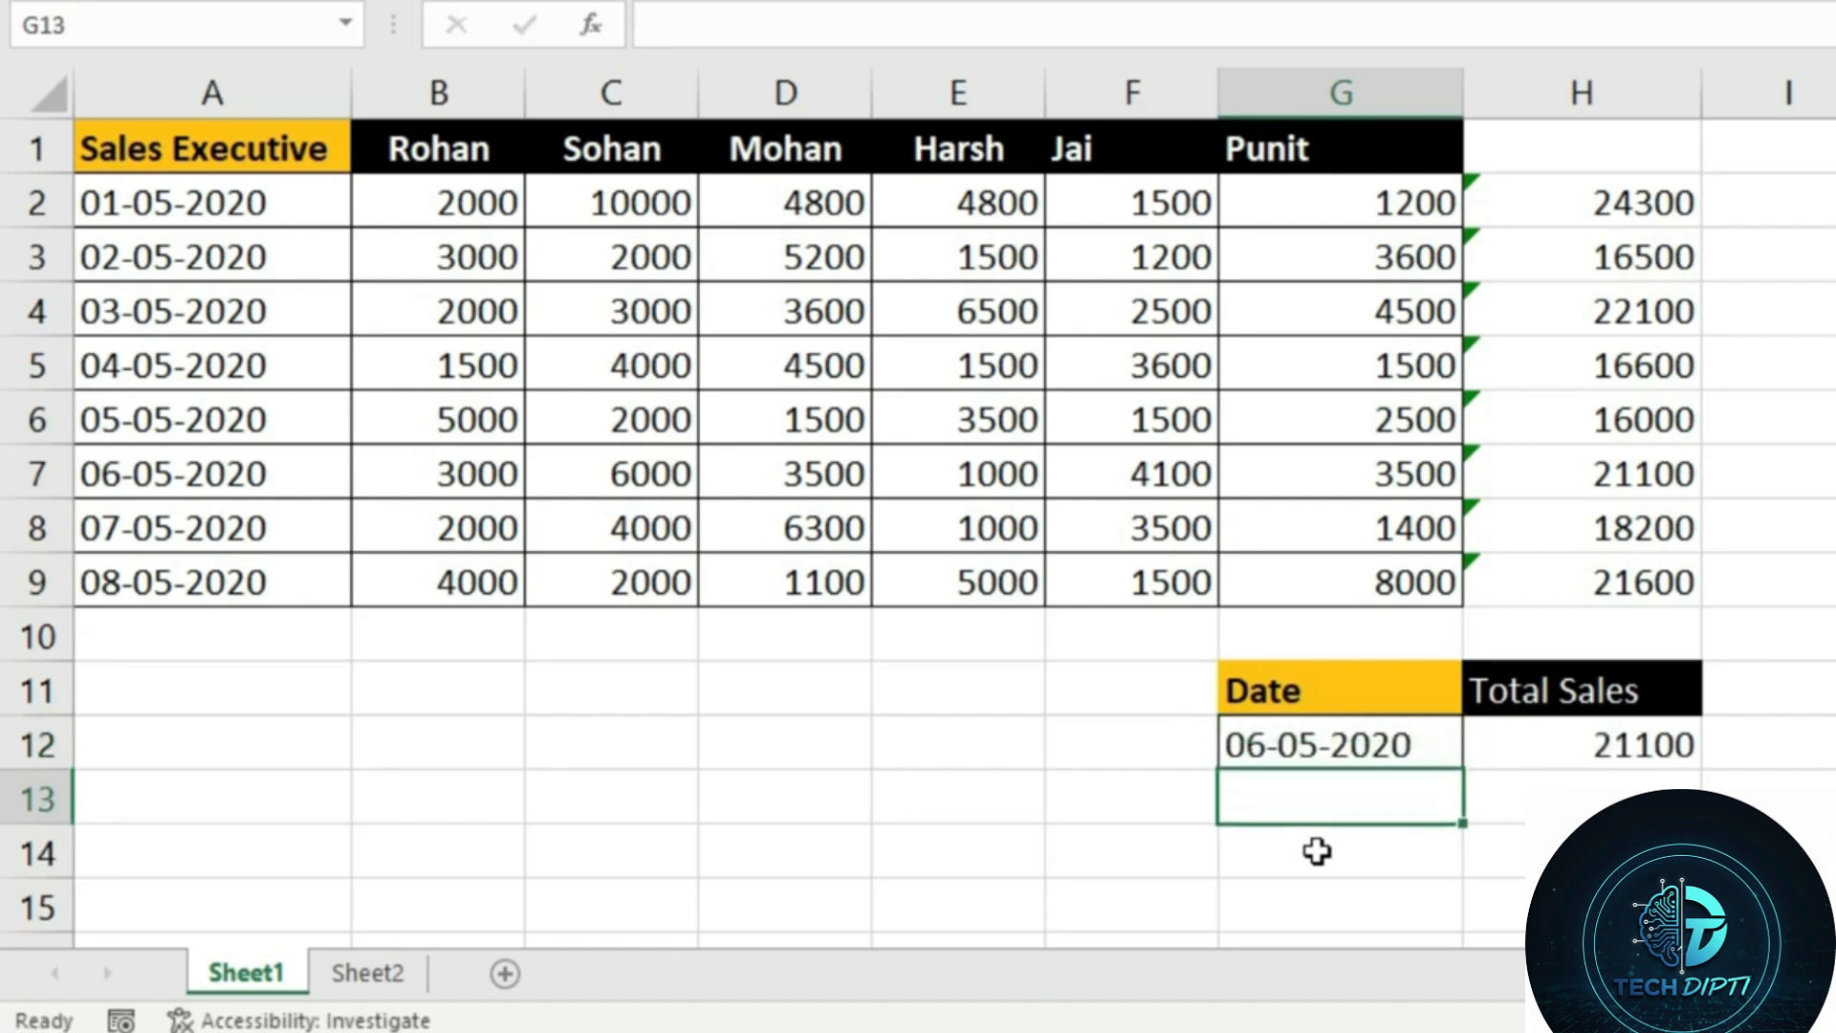
pyautogui.click(1609, 475)
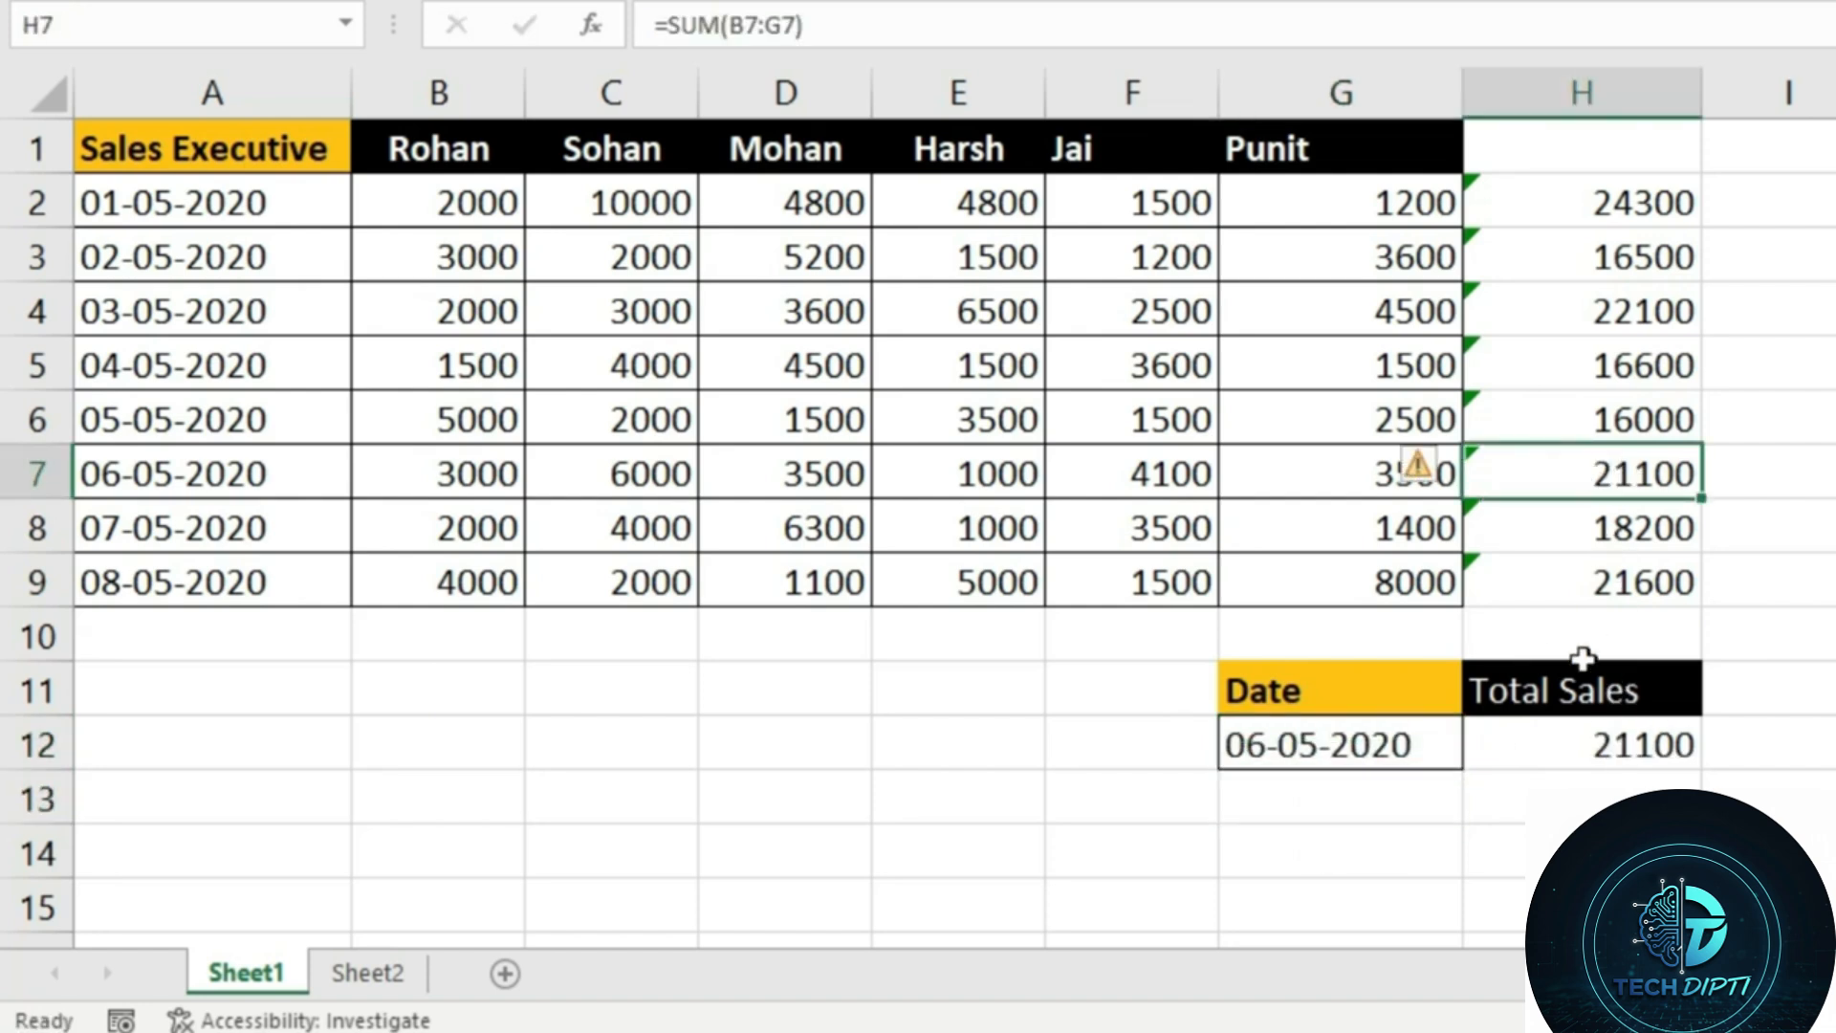